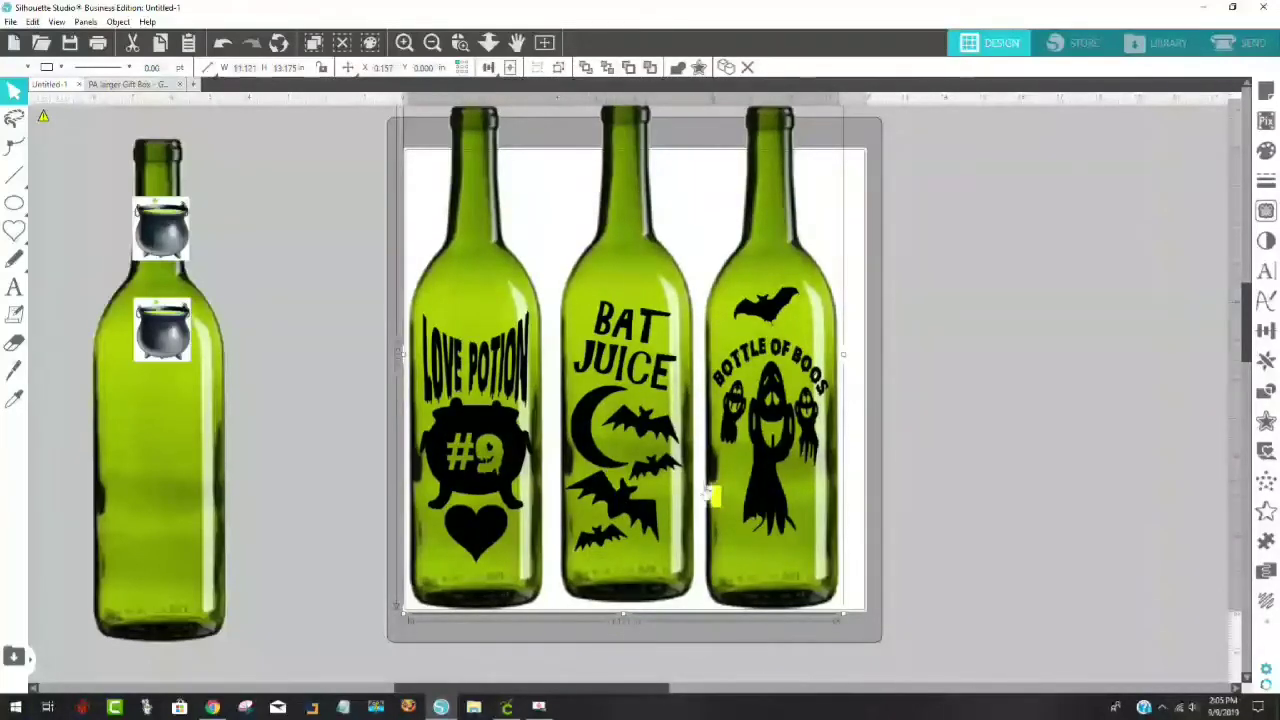
Step: Ungroup the three bottle designs on the page
right_click(582, 445)
click(641, 490)
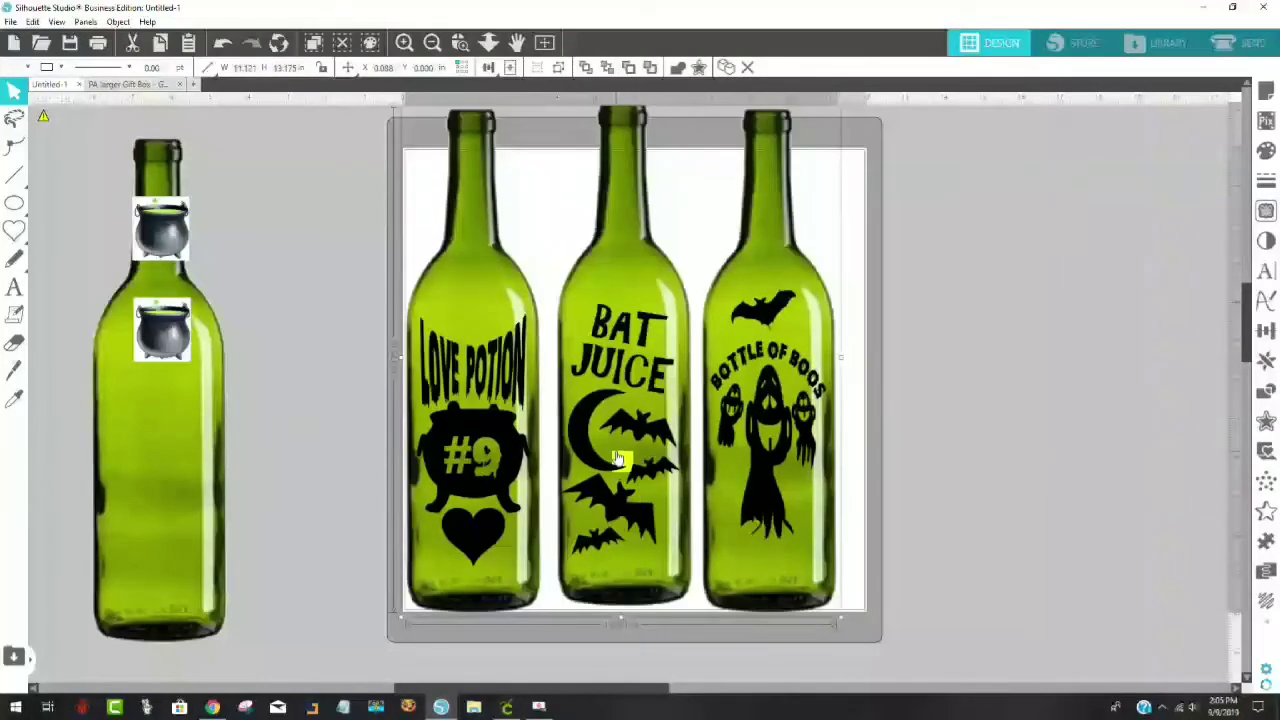
right_click(618, 452)
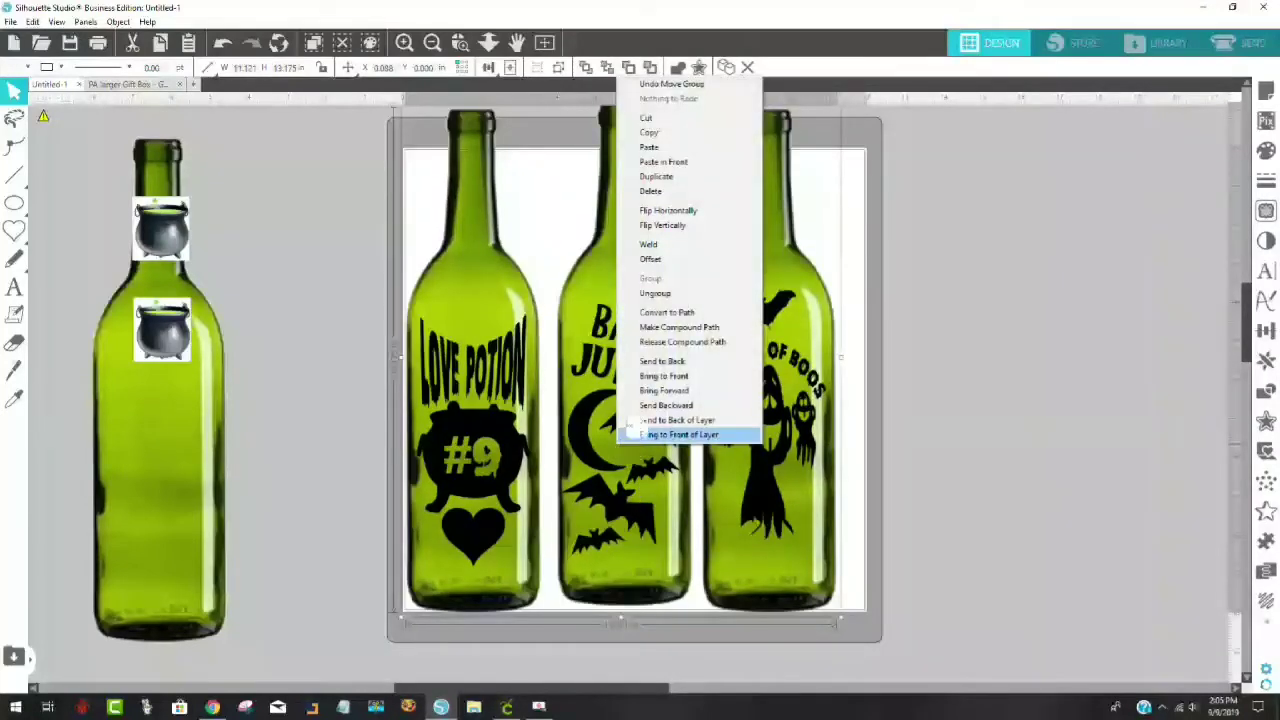
click(650, 302)
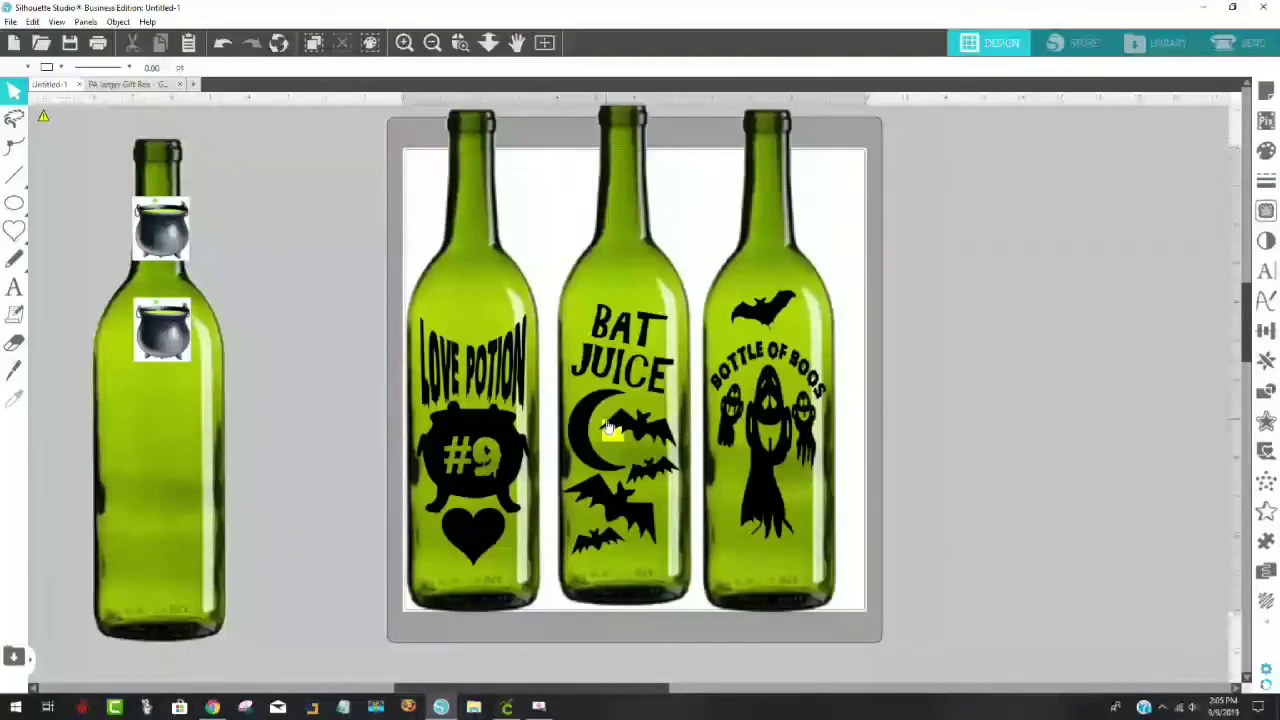
Step: Move the Bat Juice artwork off the page to its left and the Bottle of Boos bottle with its artwork off to the right
drag(620, 430, 275, 352)
drag(789, 374, 1142, 432)
drag(770, 400, 1126, 444)
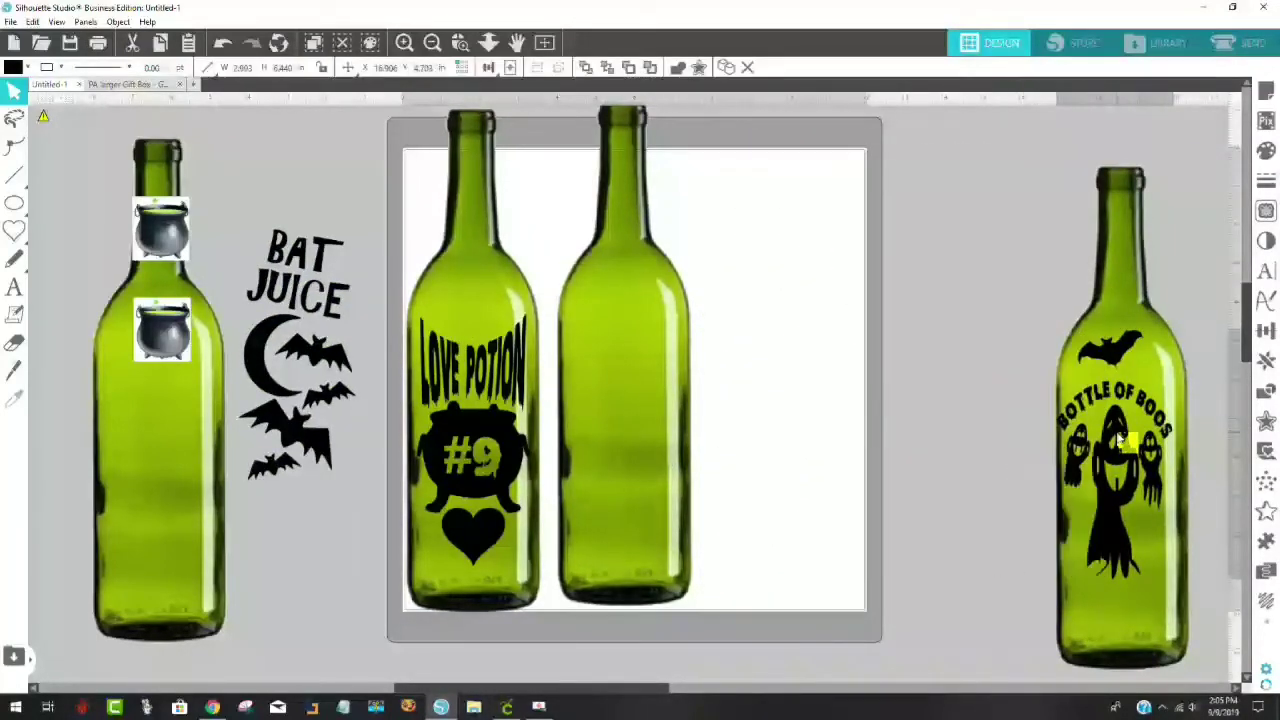
Step: Reposition the blank middle bottle so it stands clear of the Love Potion bottle
drag(607, 384, 659, 410)
click(618, 300)
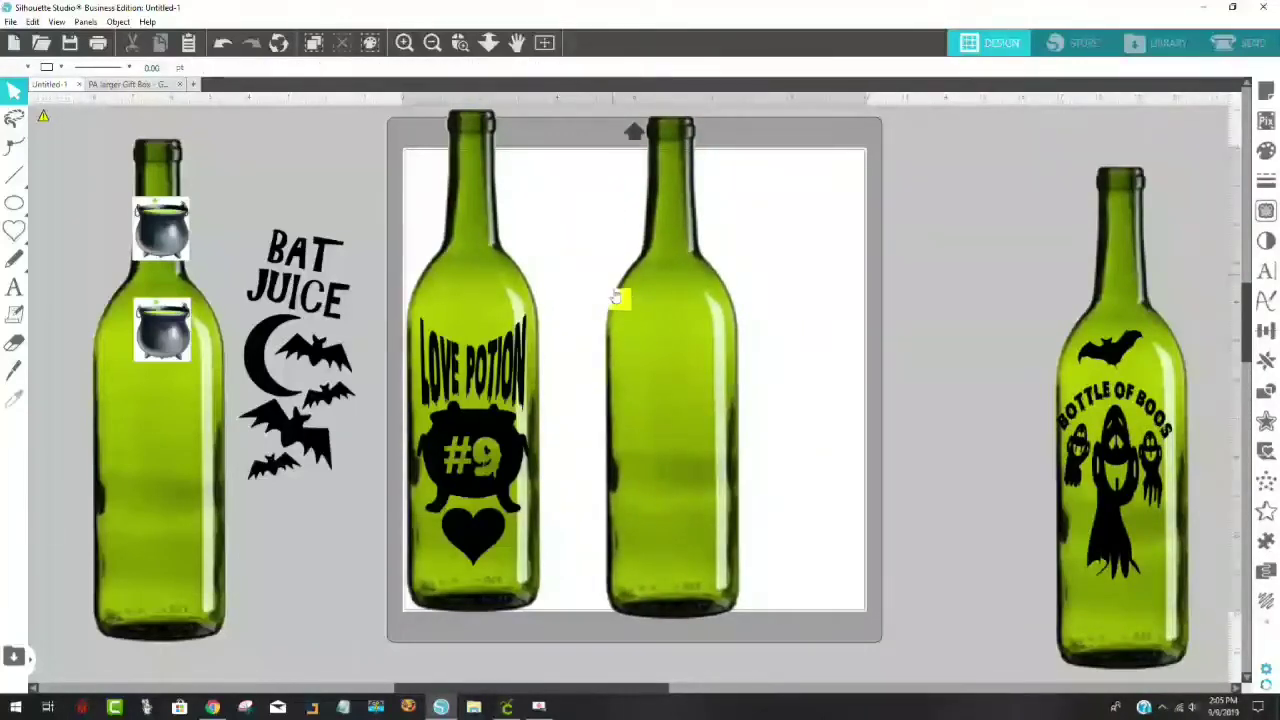
click(656, 362)
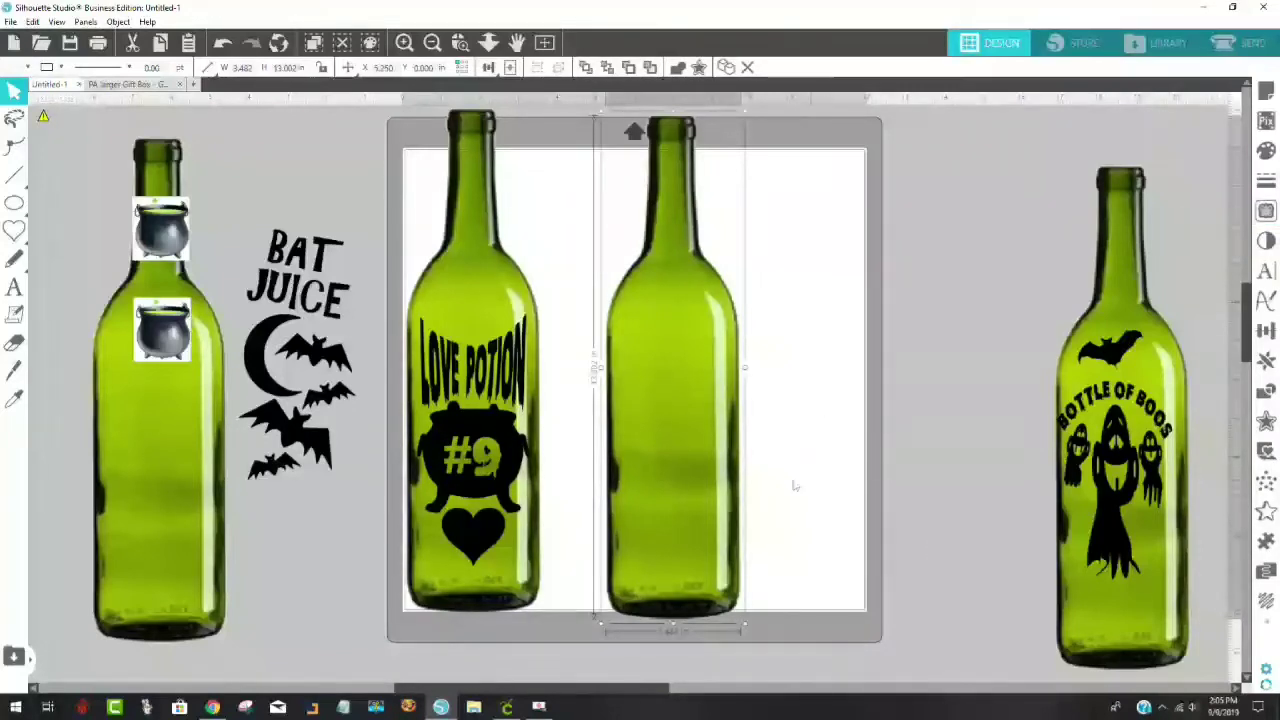
drag(654, 351, 660, 476)
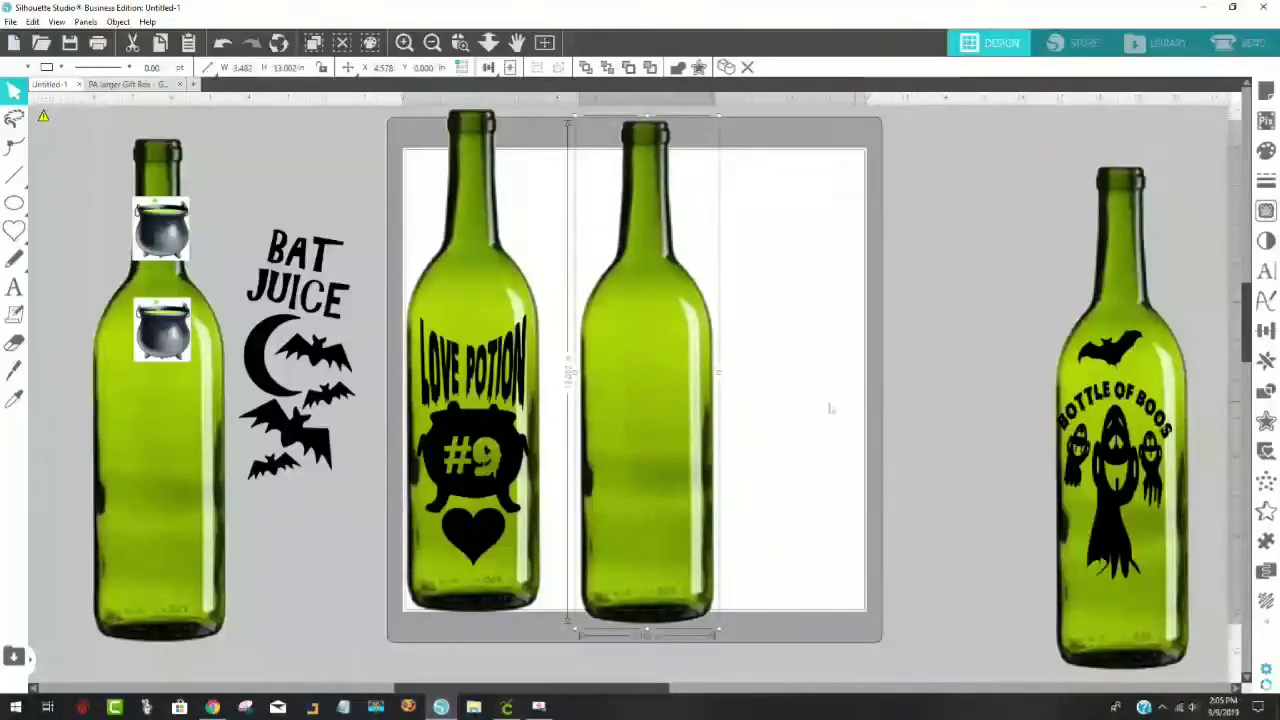
Step: Separate the Love Potion artwork from its bottle and move that empty bottle off the page beside the Bottle of Boos design
drag(441, 409, 607, 402)
click(457, 428)
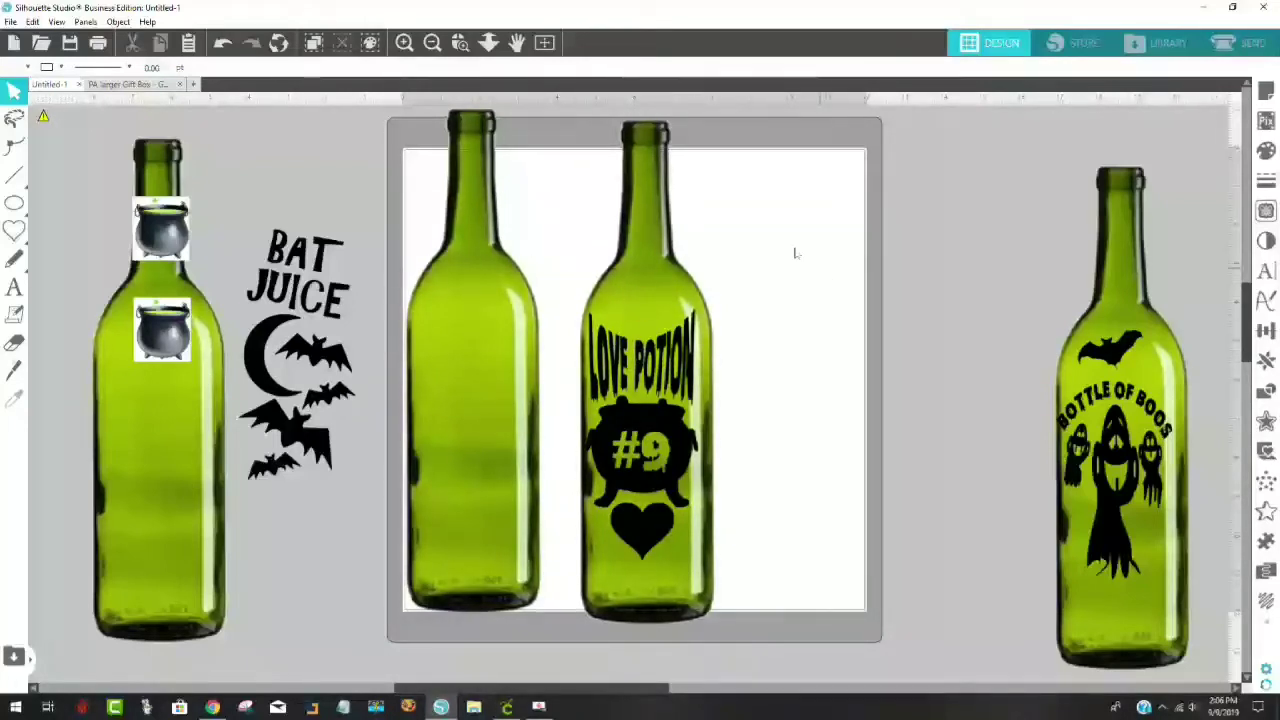
drag(480, 429, 1022, 410)
drag(675, 433, 531, 377)
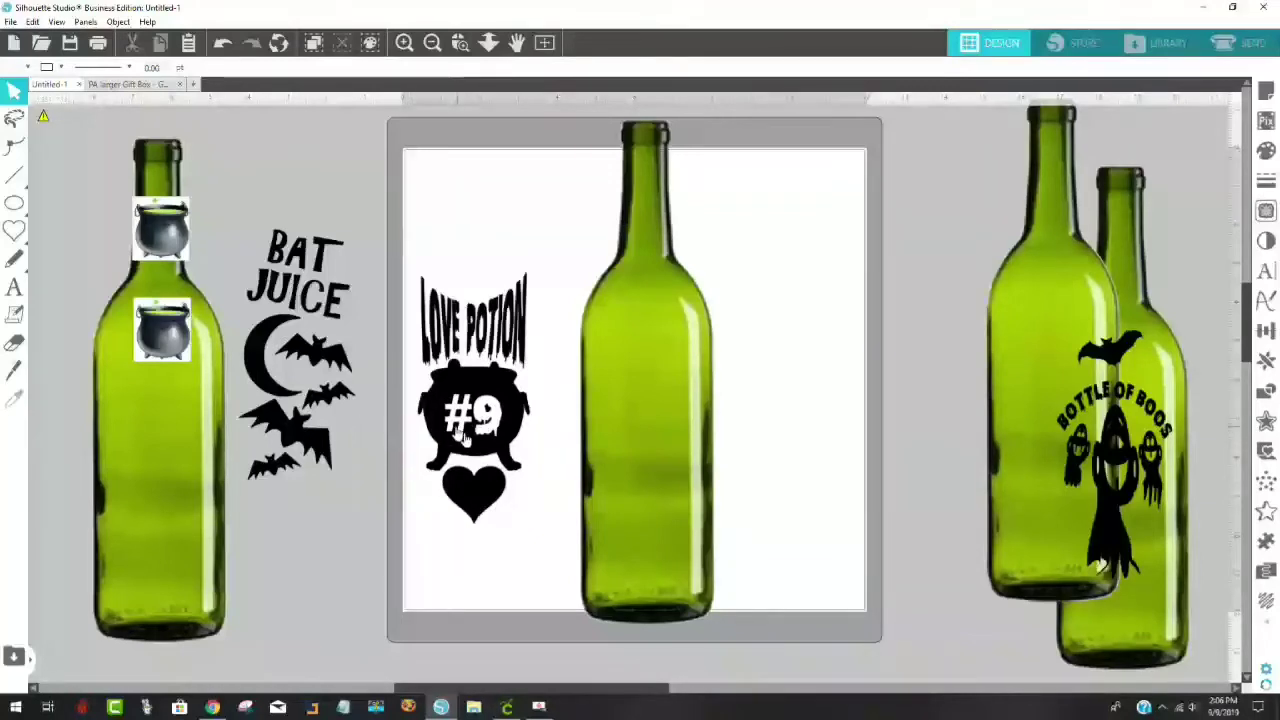
Step: Pull the lower cauldron picture off the far-left bottle and enlarge it to about 3.56 in wide
click(168, 340)
drag(168, 340, 318, 182)
click(328, 212)
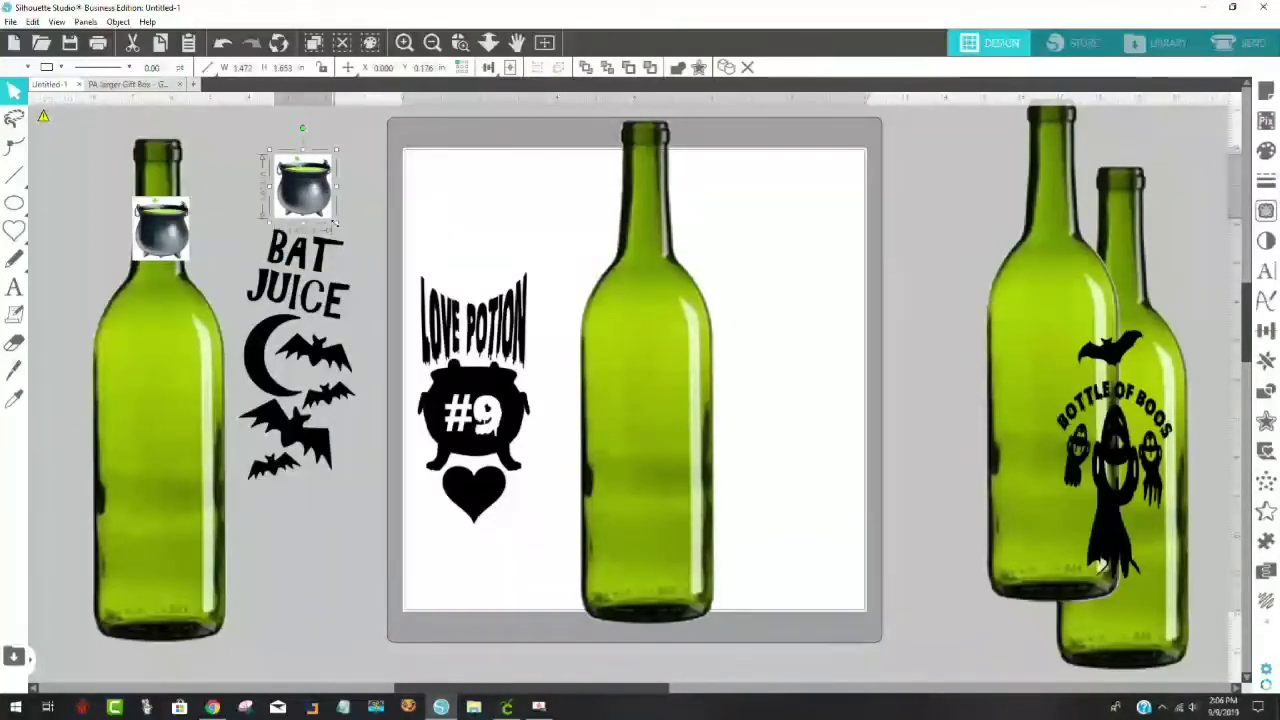
click(328, 214)
drag(338, 224, 409, 324)
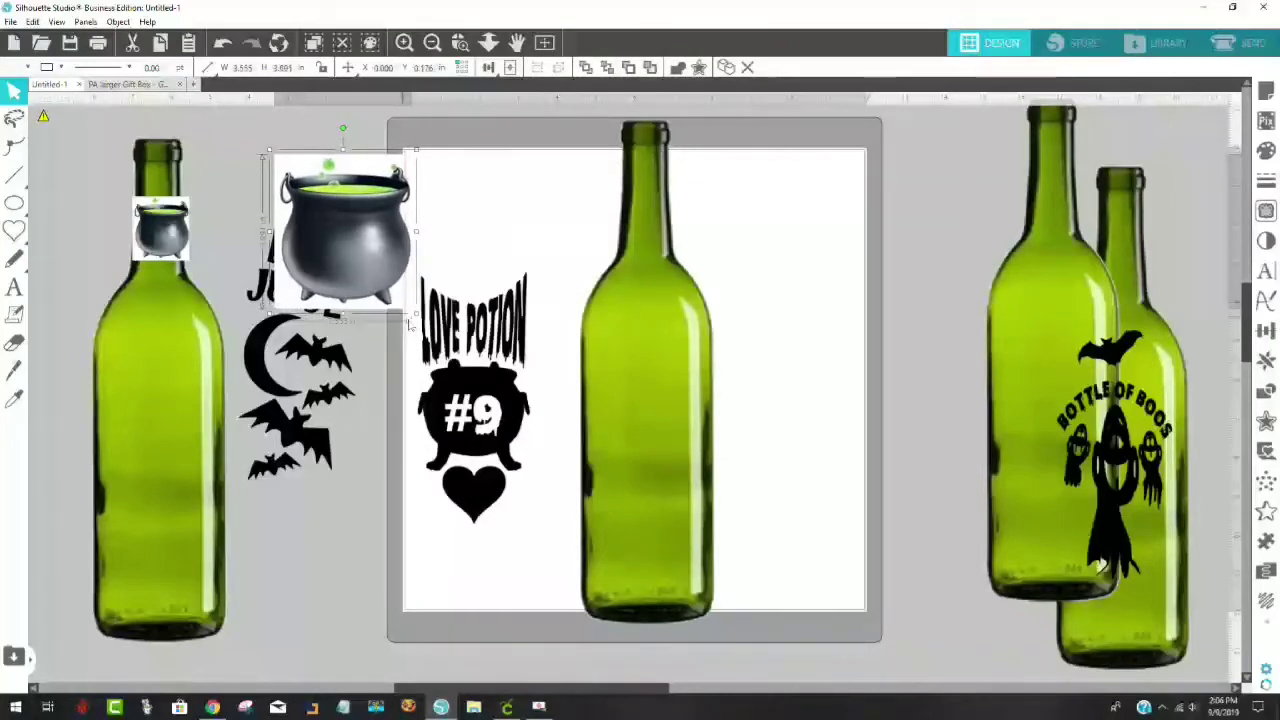
Step: Arrange the blank bottle and the enlarged cauldron picture side by side on the page, with the Love Potion artwork moved off it
drag(652, 400, 442, 420)
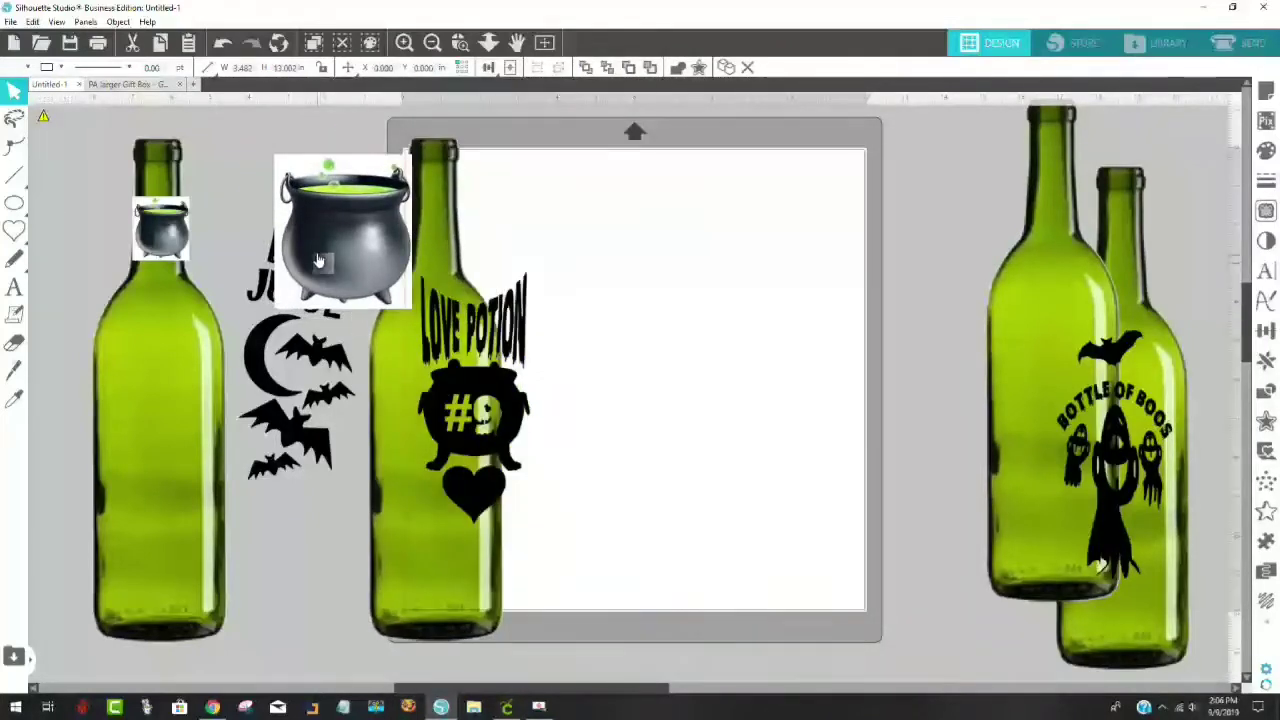
drag(324, 262, 652, 302)
mouse_move(470, 400)
mouse_down()
mouse_move(409, 363)
mouse_move(405, 420)
mouse_move(450, 385)
mouse_up()
drag(672, 321, 656, 389)
drag(466, 380, 488, 410)
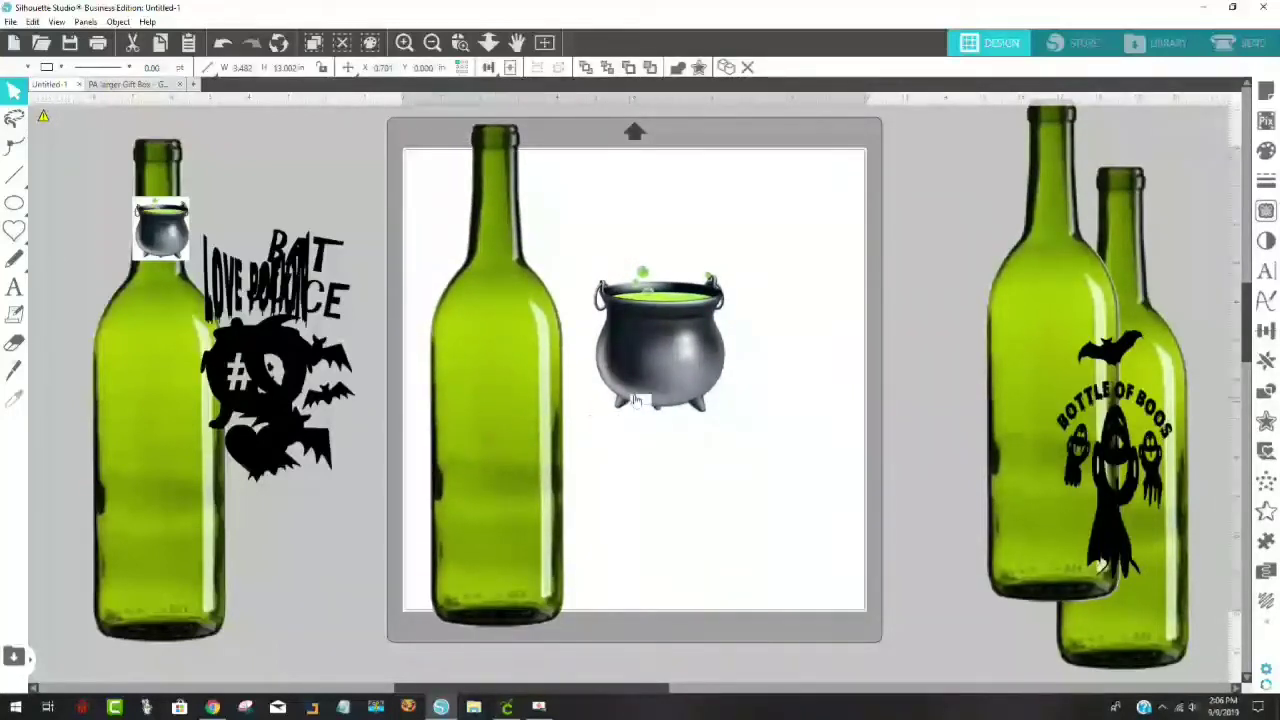
drag(660, 393, 518, 430)
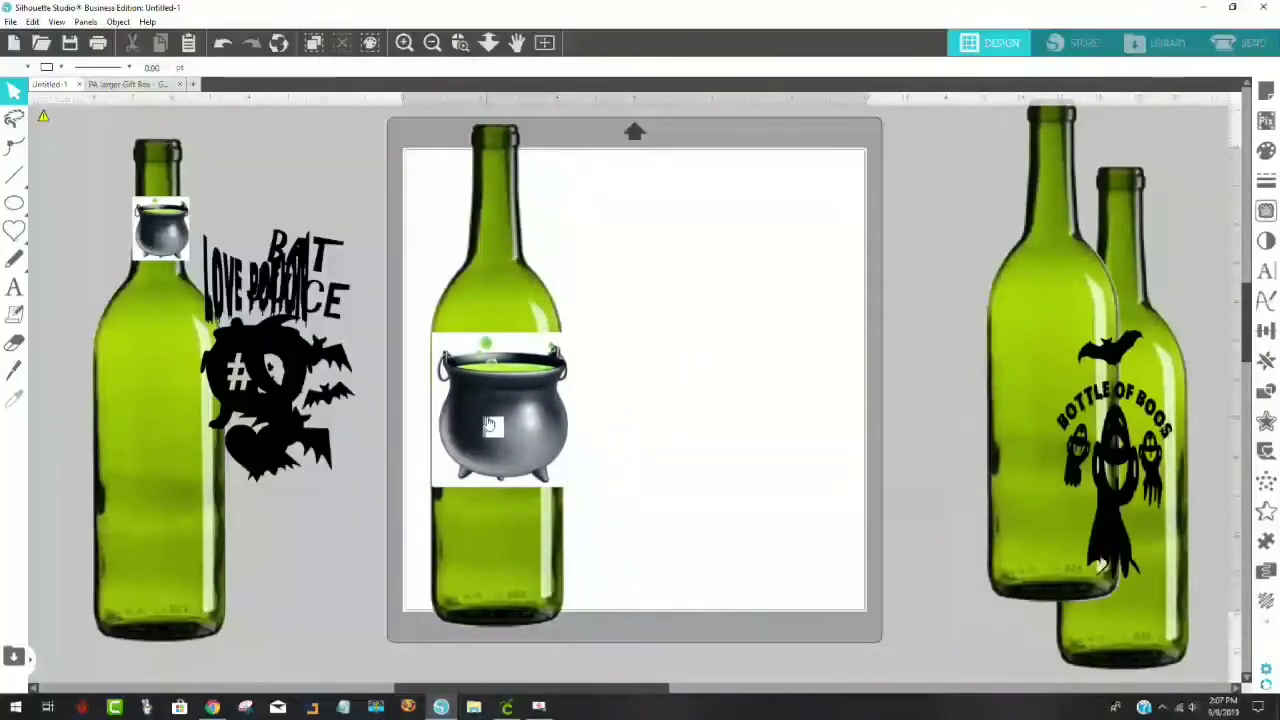
drag(490, 425, 684, 326)
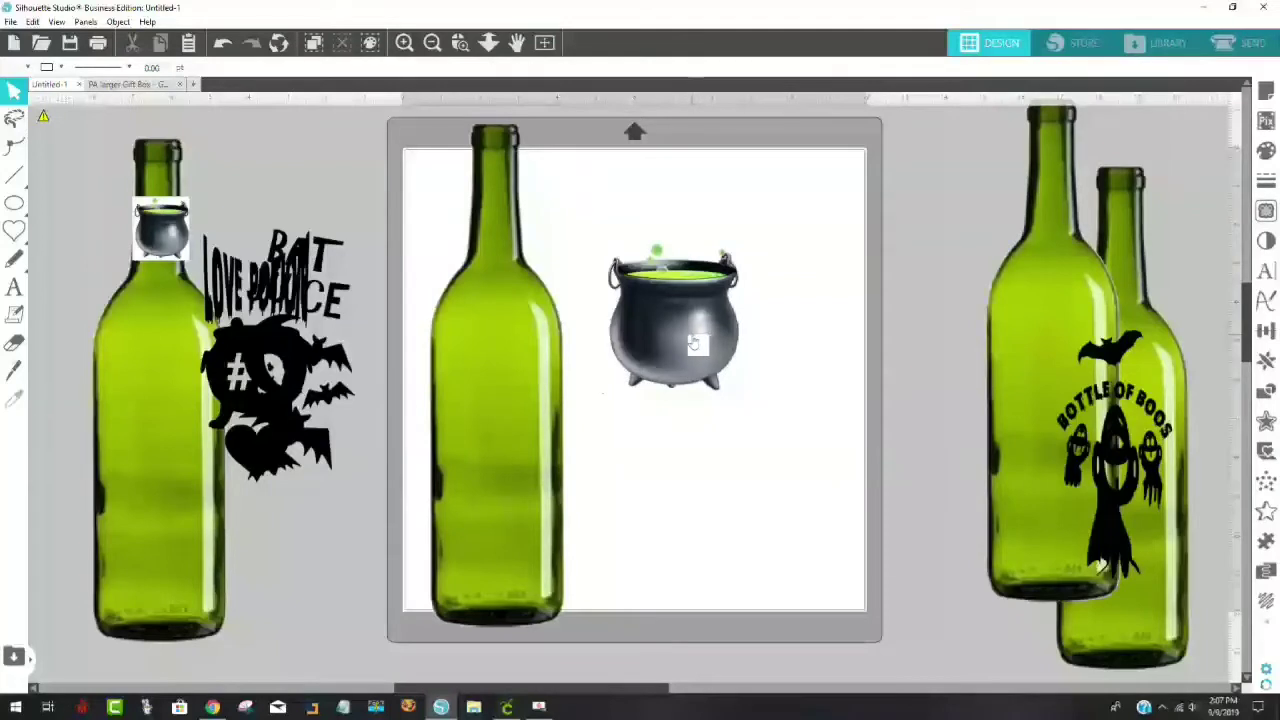
Step: Open the Trace settings and define a trace area around the whole enlarged cauldron picture
click(1266, 212)
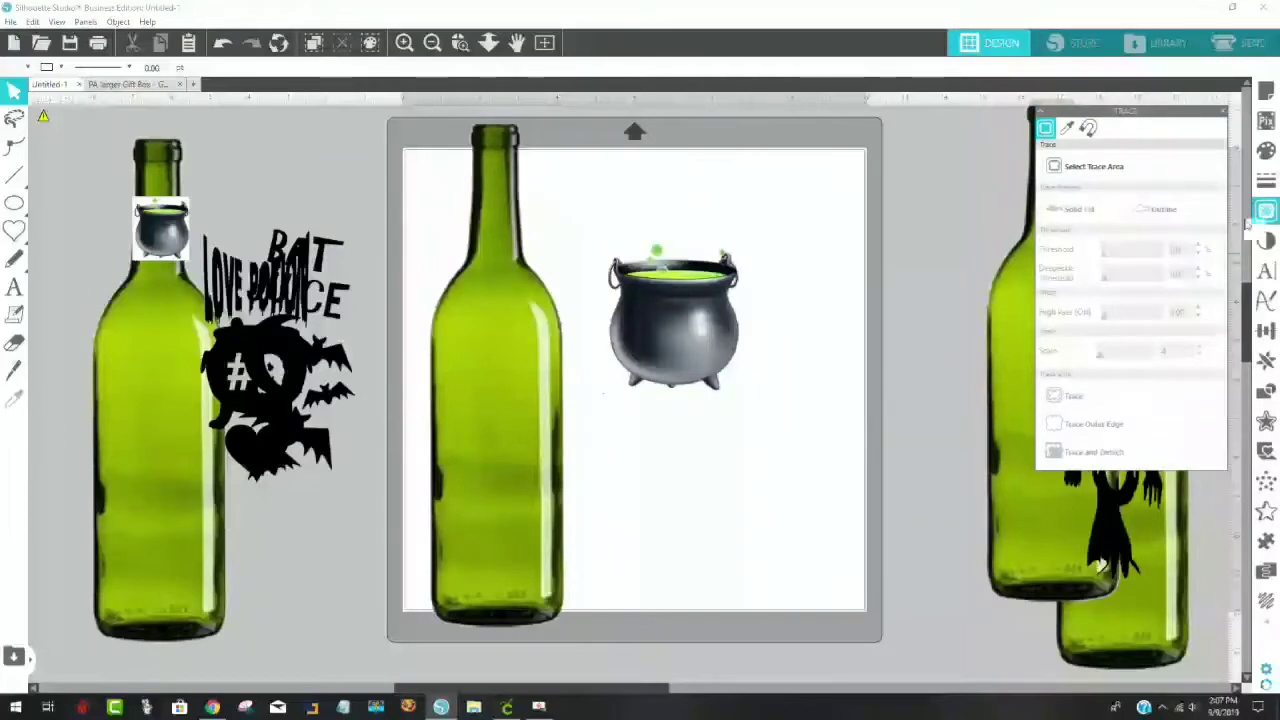
click(1138, 167)
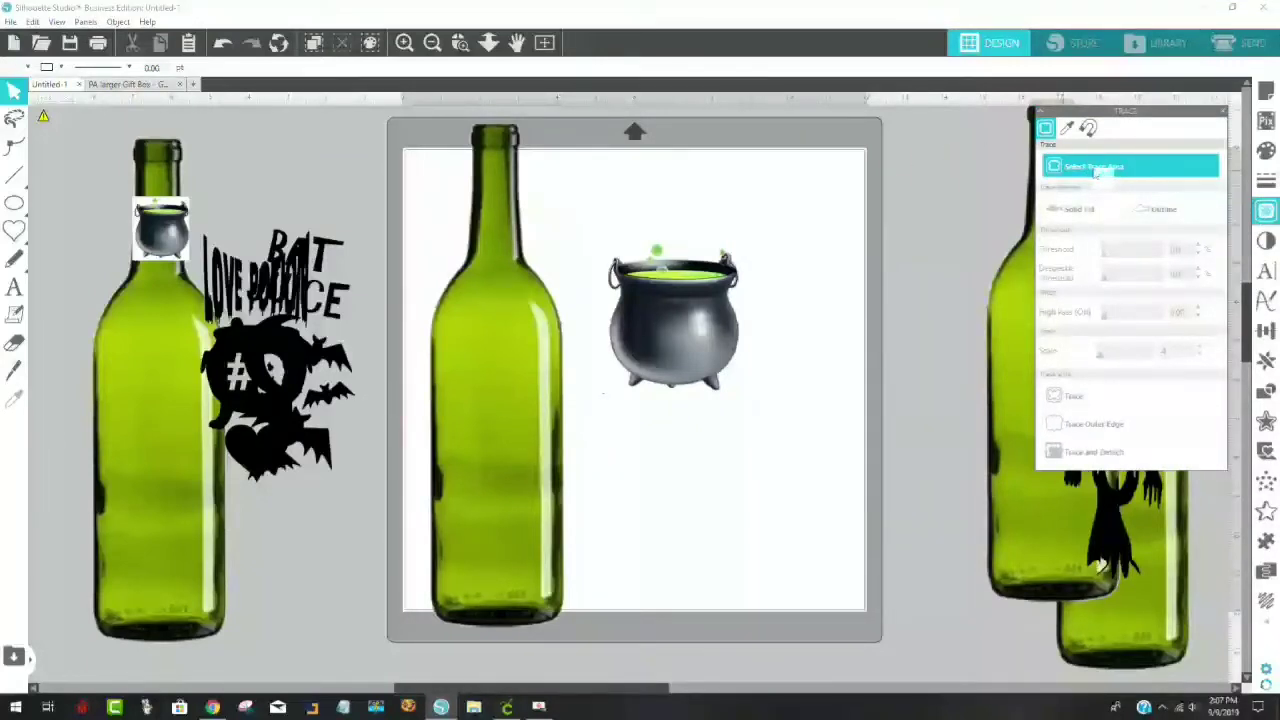
mouse_move(590, 226)
mouse_down()
mouse_move(777, 386)
mouse_move(774, 409)
mouse_up()
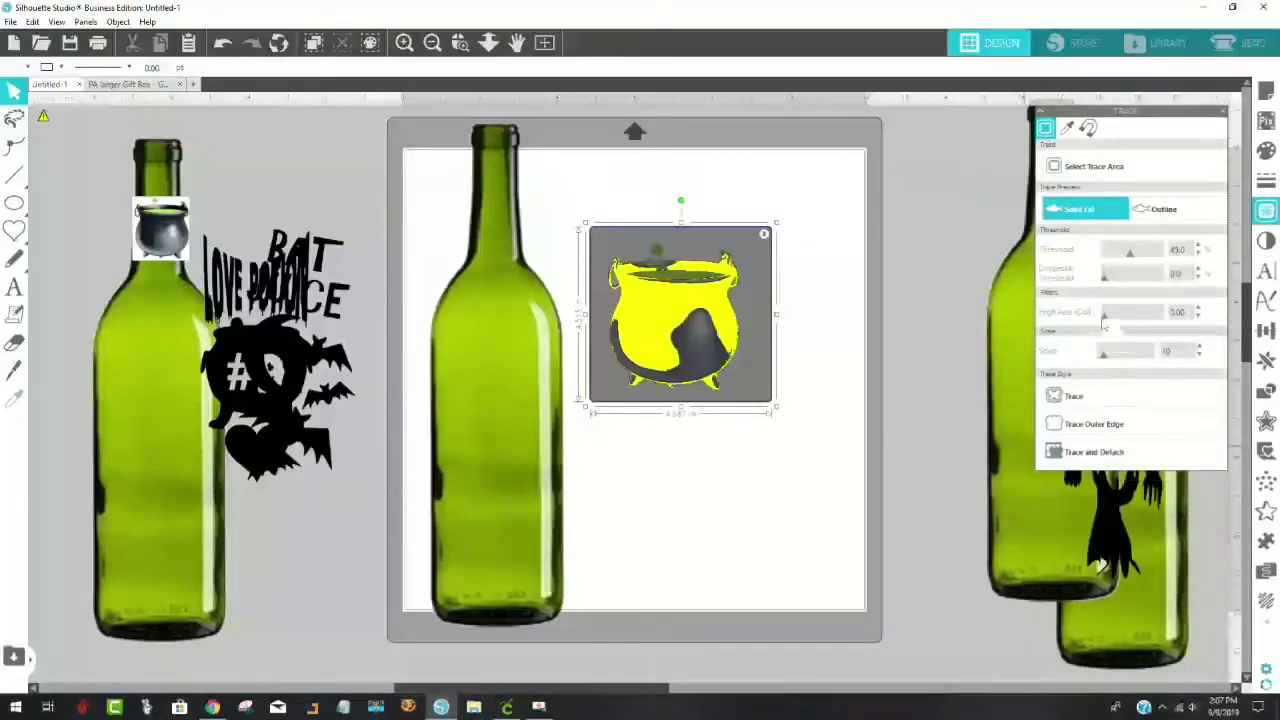
Step: Raise the trace threshold to about 92% so the preview fills nearly the whole cauldron
click(1142, 255)
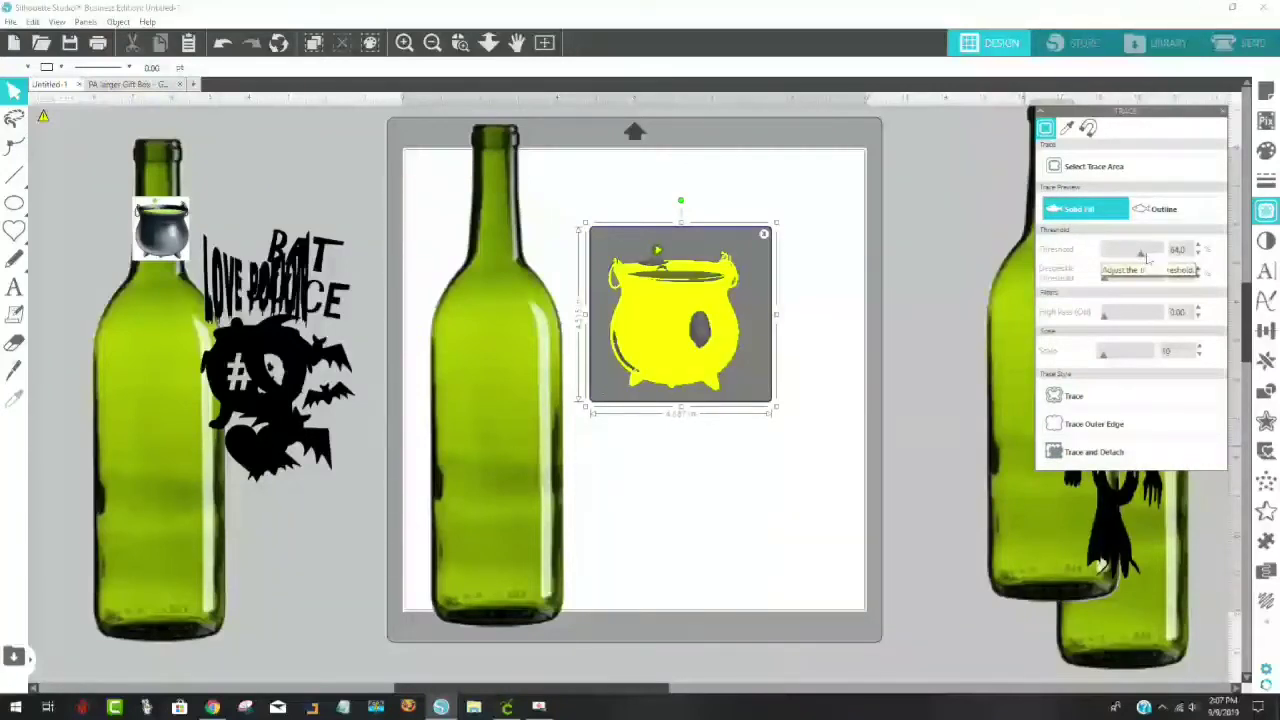
click(1147, 258)
drag(1148, 257, 1150, 259)
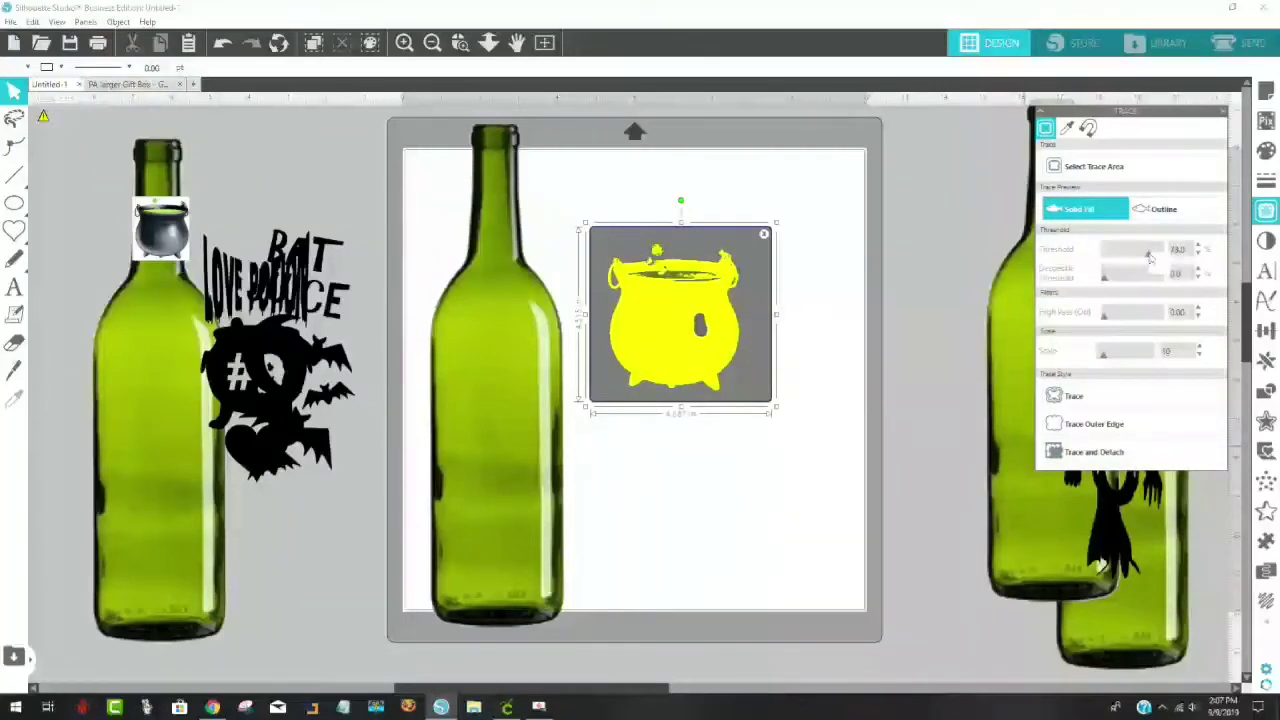
click(1153, 258)
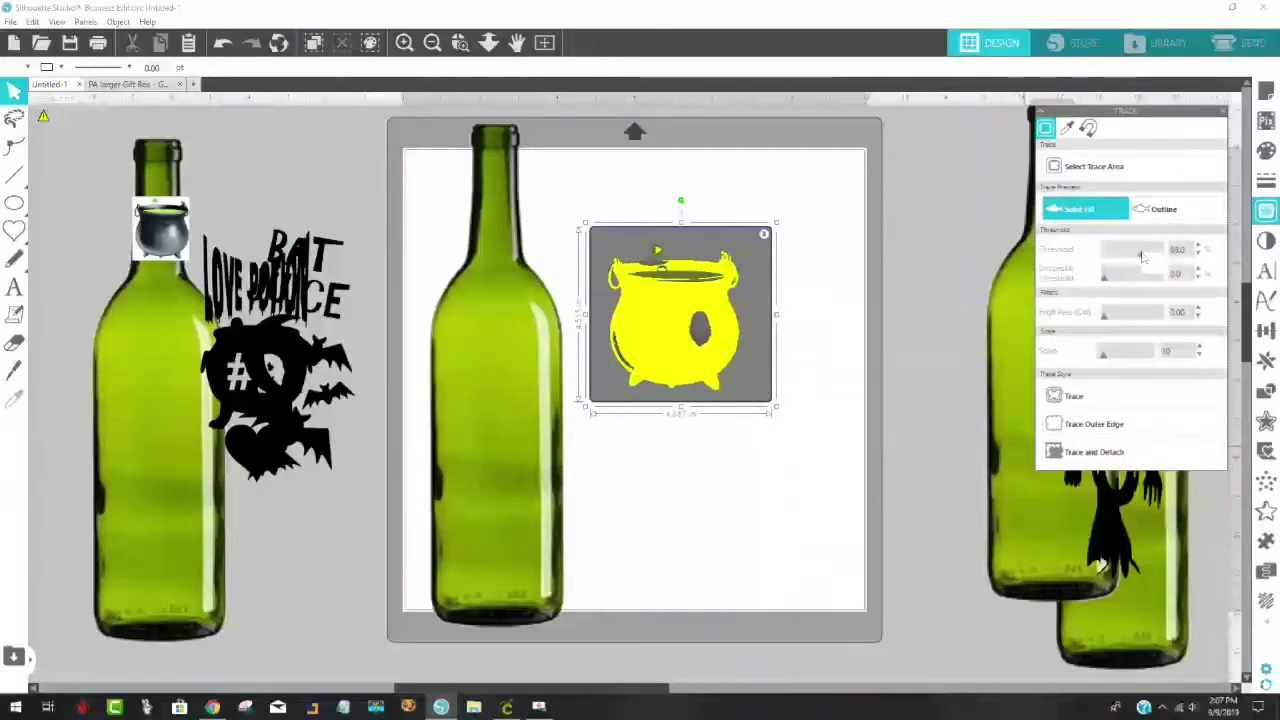
drag(1152, 257, 1145, 257)
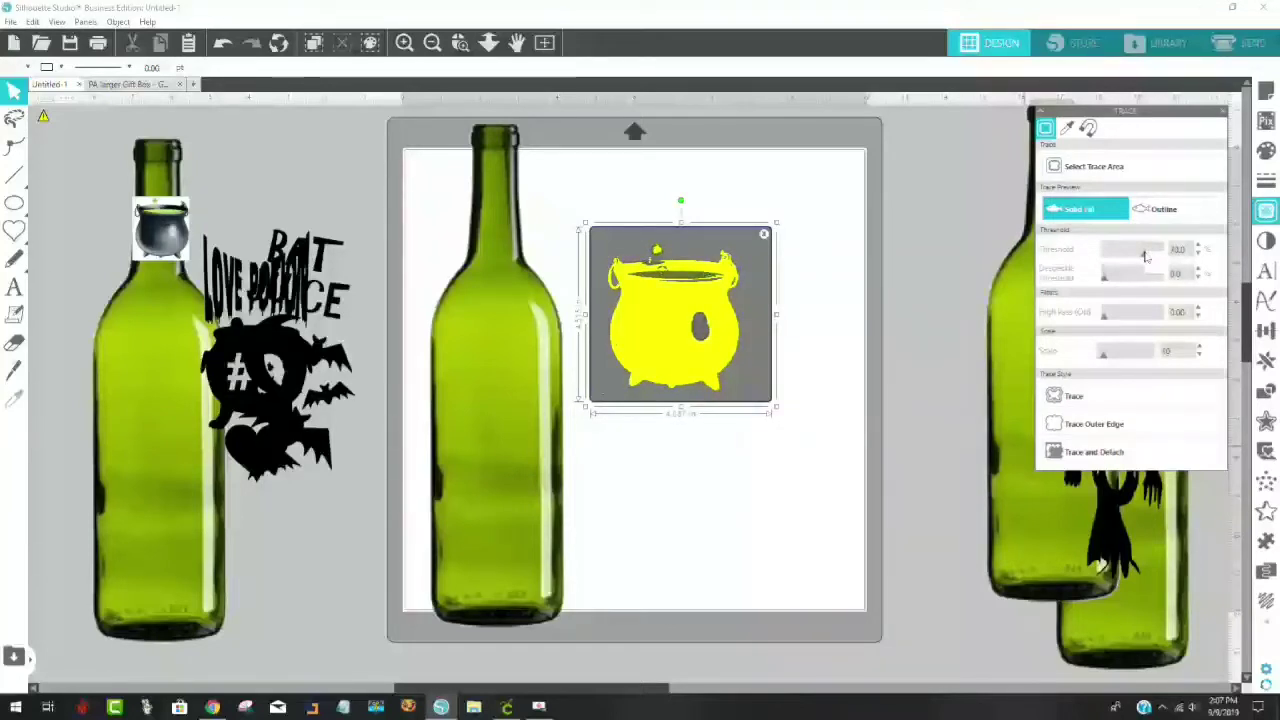
drag(1145, 257, 1146, 257)
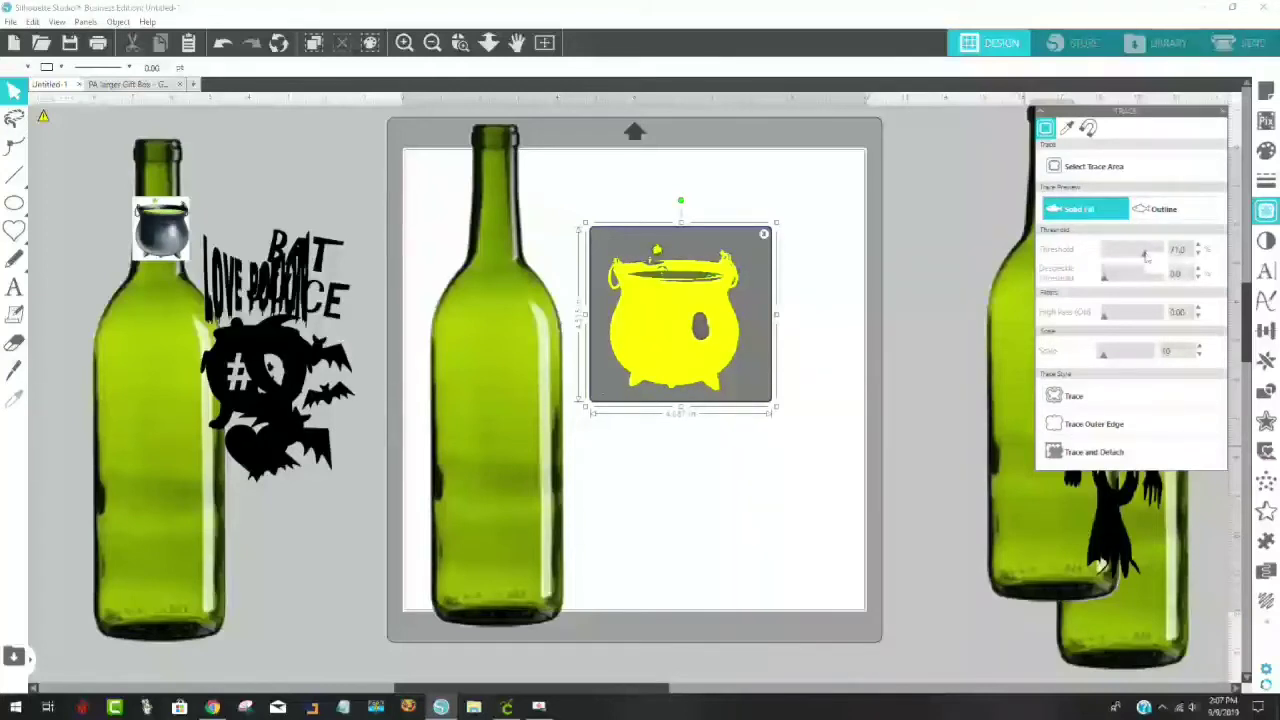
drag(1145, 257, 1154, 257)
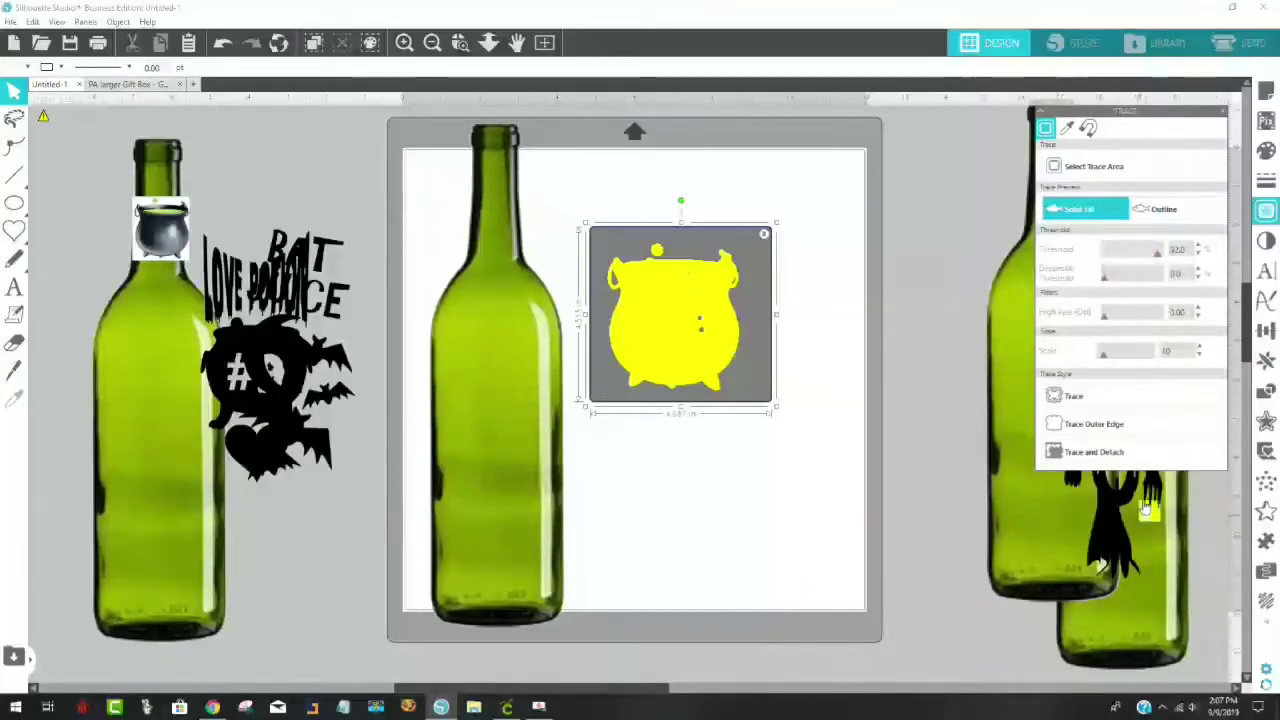
Step: Trace and detach the cauldron, move it away from its background, and delete the leftover picture with the green bubble
click(1096, 455)
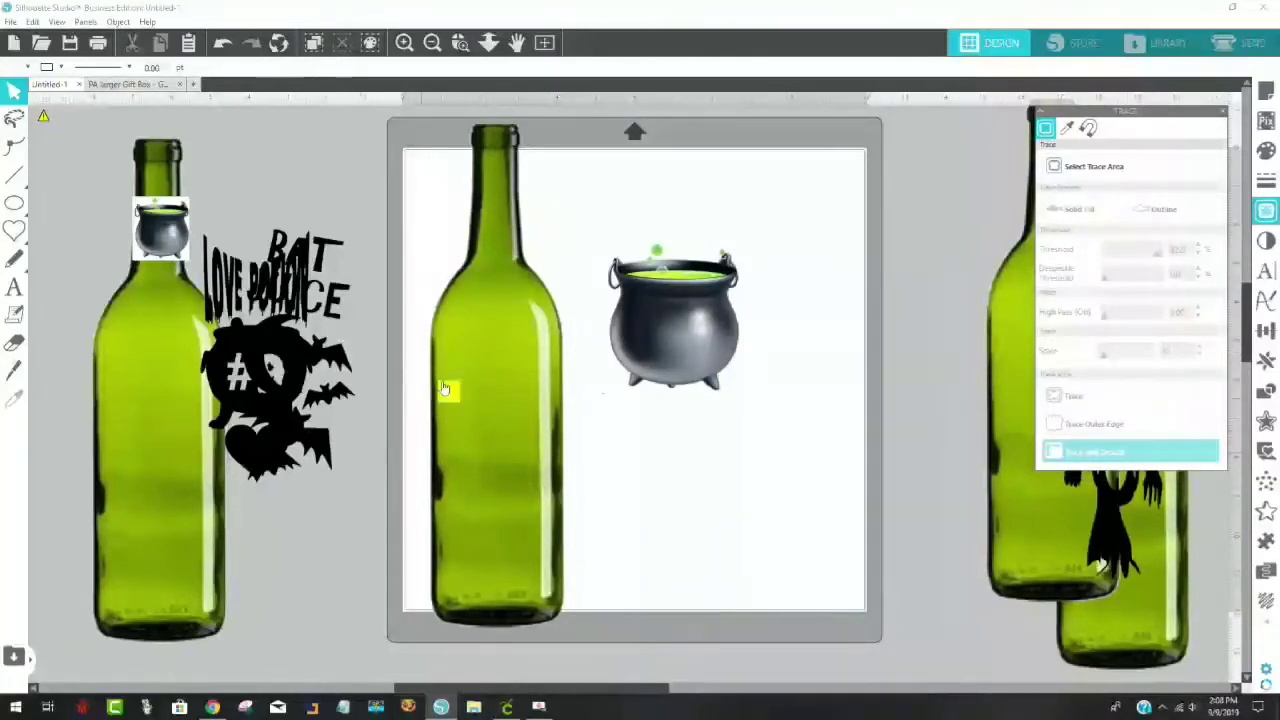
drag(658, 362, 455, 412)
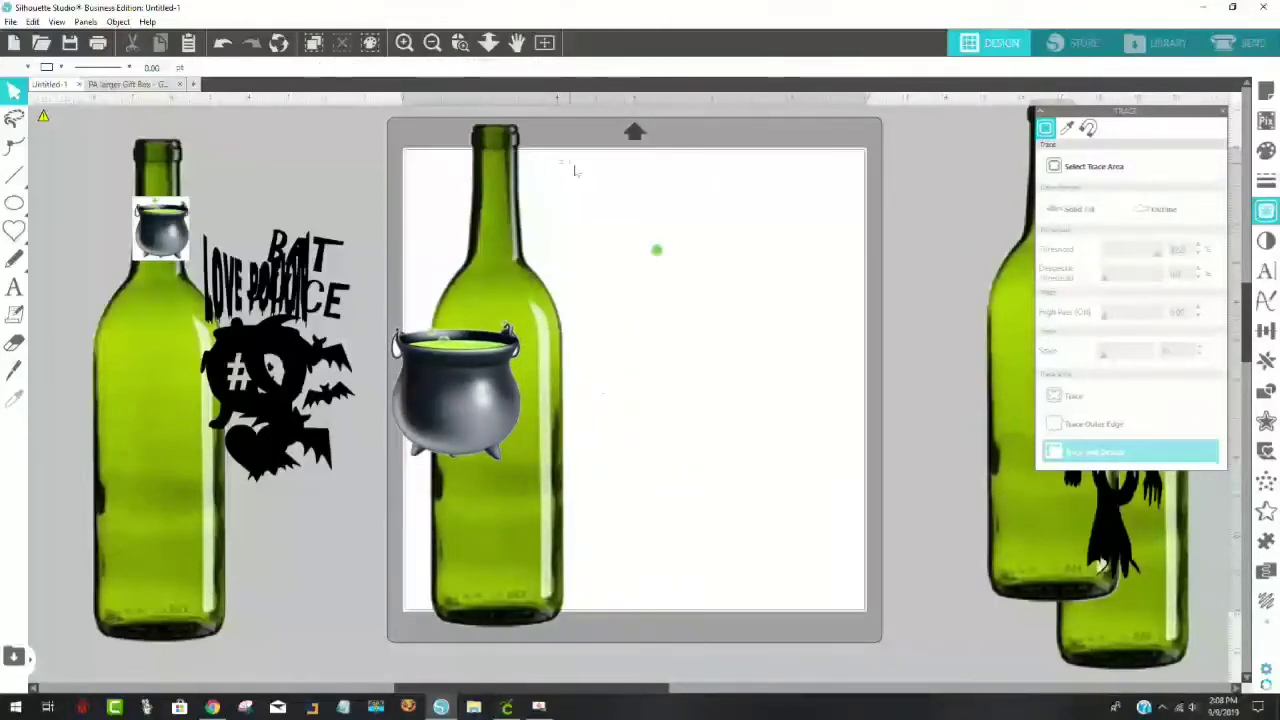
drag(562, 161, 661, 183)
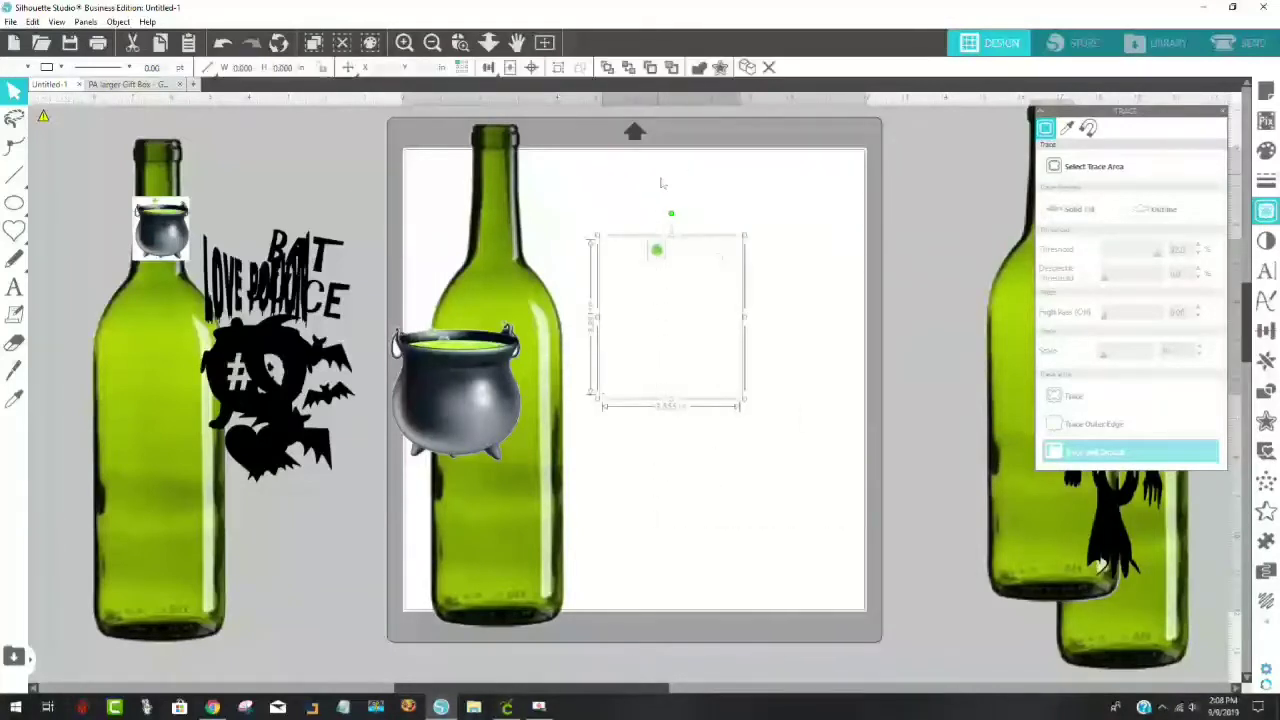
right_click(675, 291)
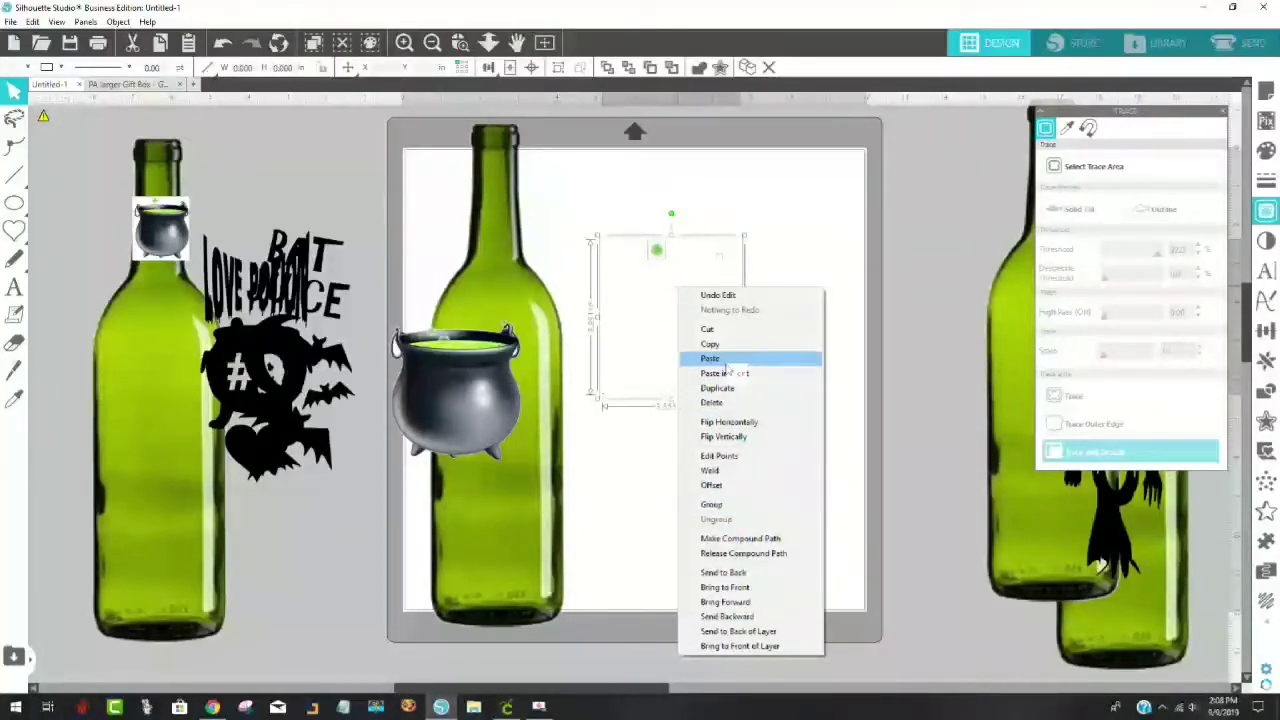
click(737, 405)
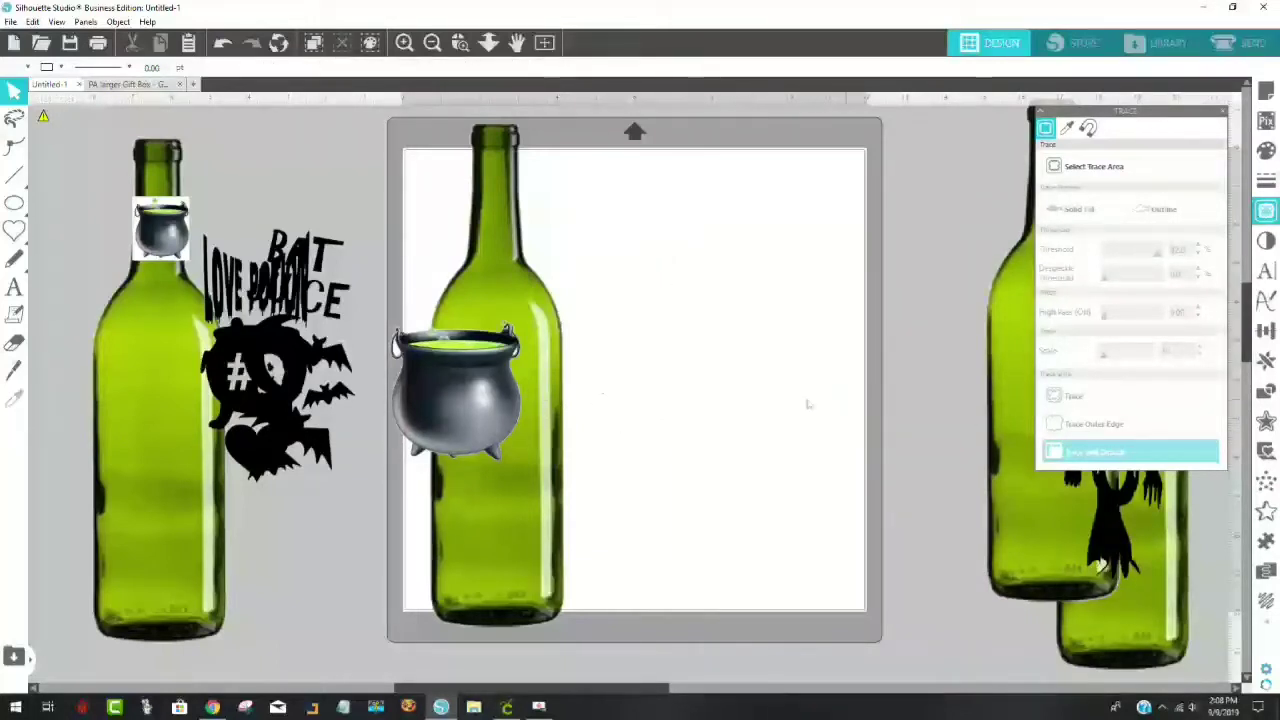
Step: Move the detached cauldron to the blank area beside the bottle and fill it with black
drag(454, 415, 678, 346)
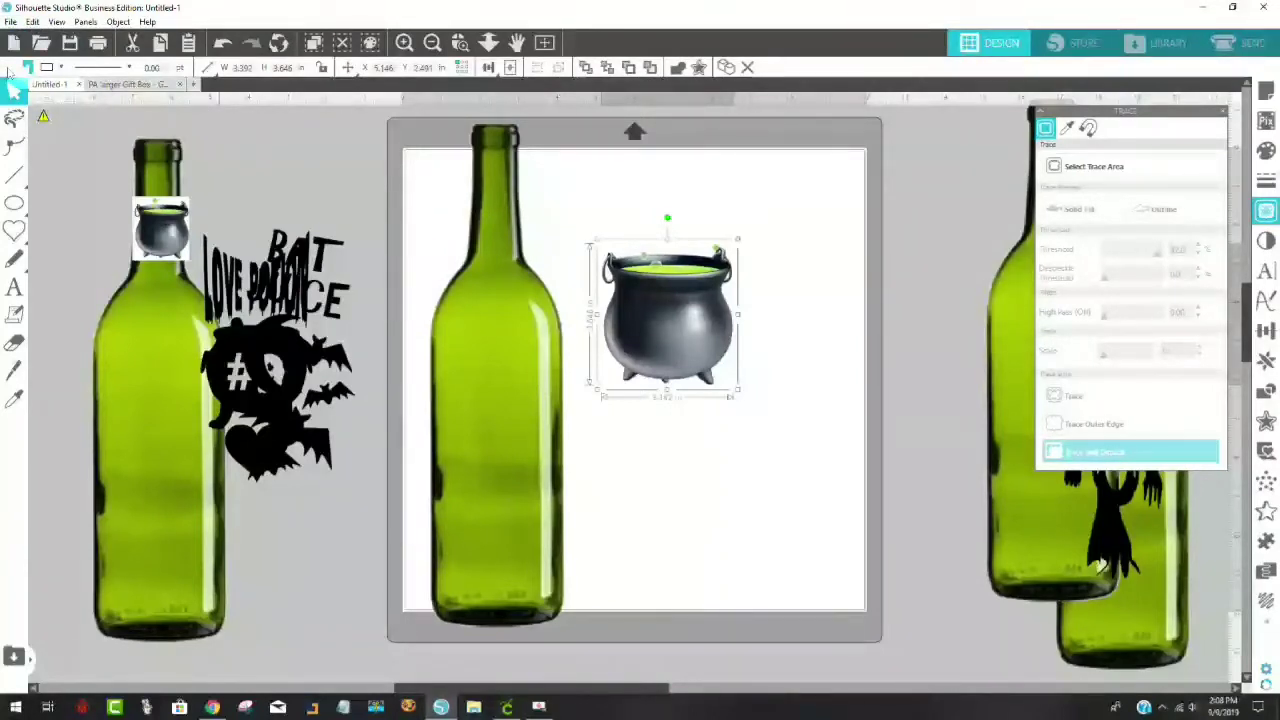
click(28, 67)
click(93, 95)
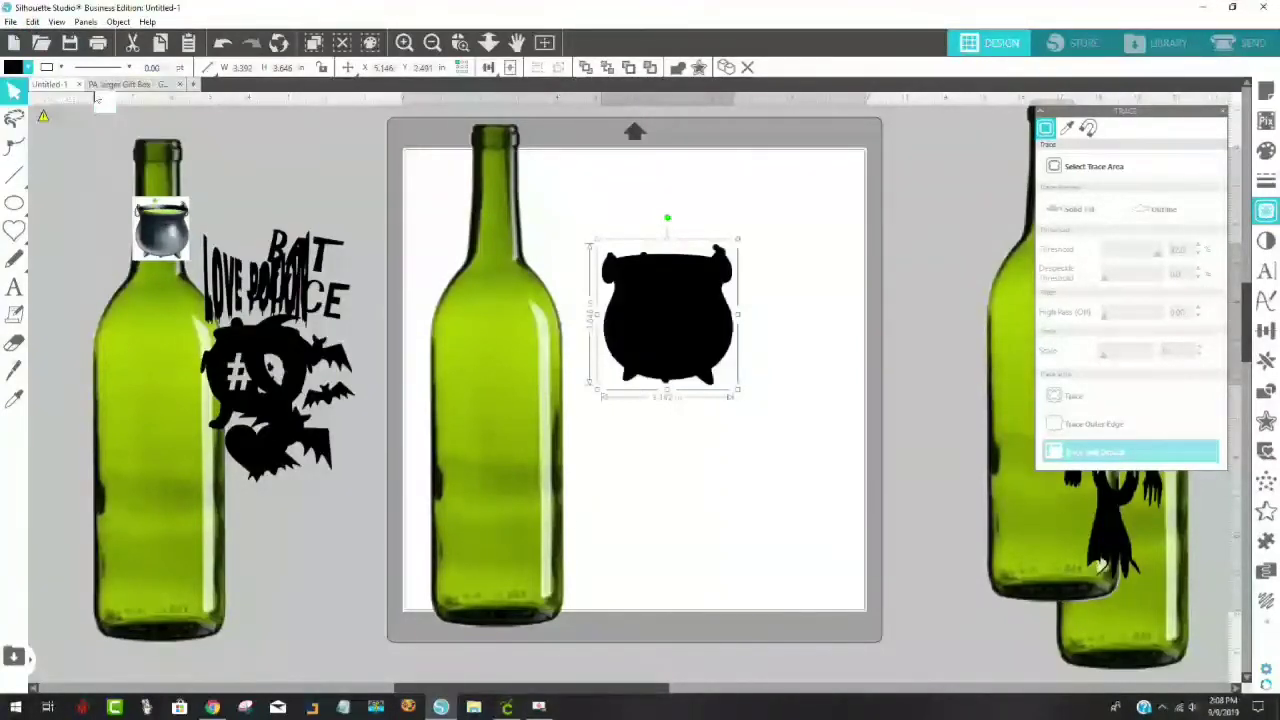
click(690, 445)
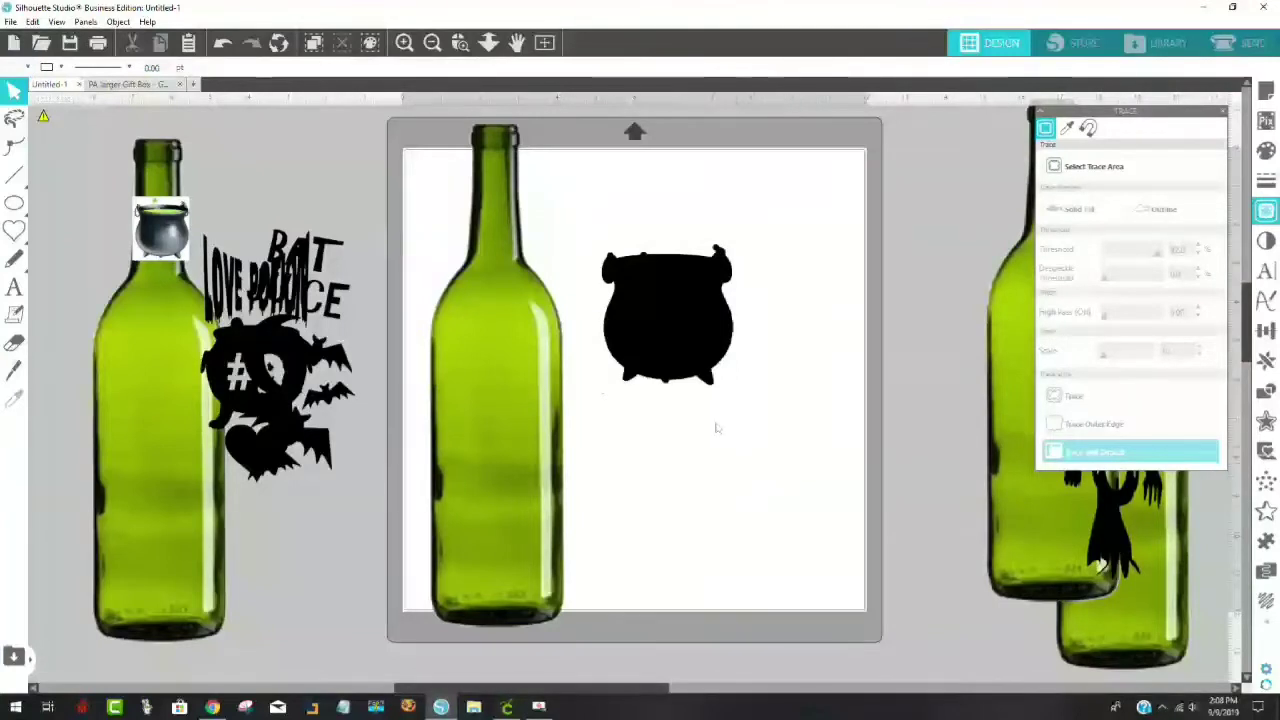
Step: Shrink the black cauldron to about 2.59 by 2.78 in and place it on the lower body of the bottle
click(697, 372)
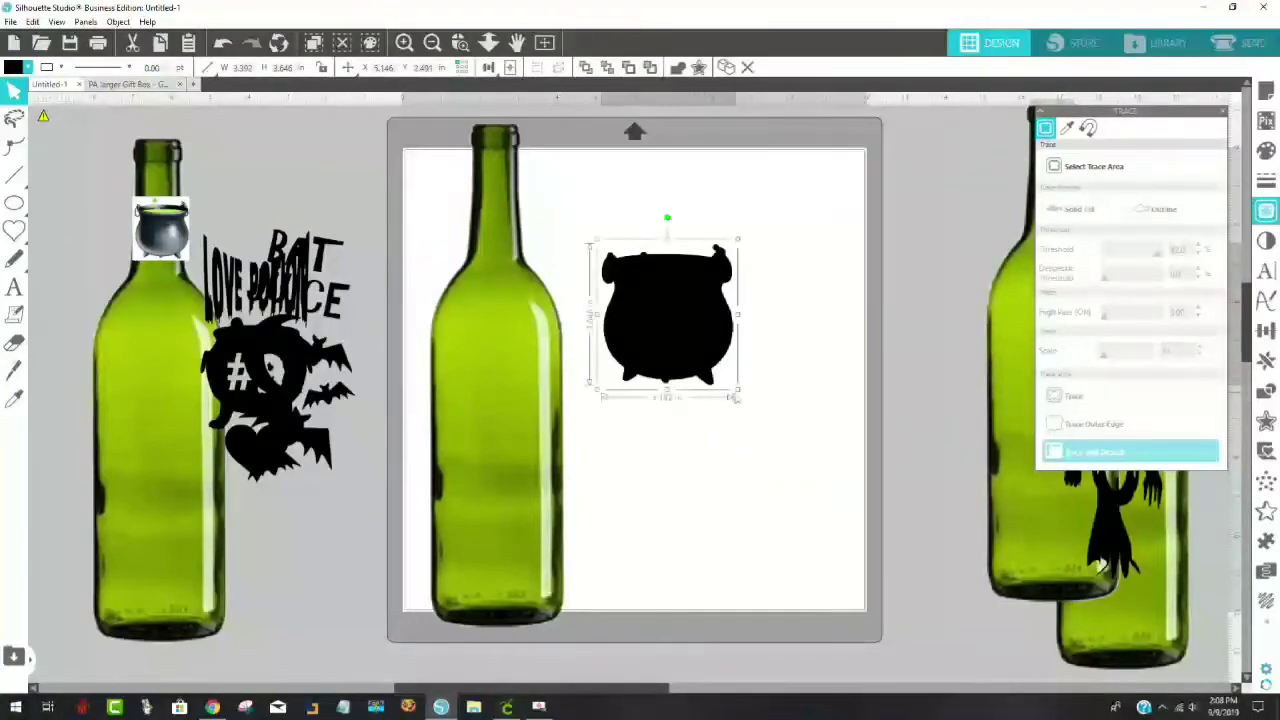
drag(737, 384, 699, 370)
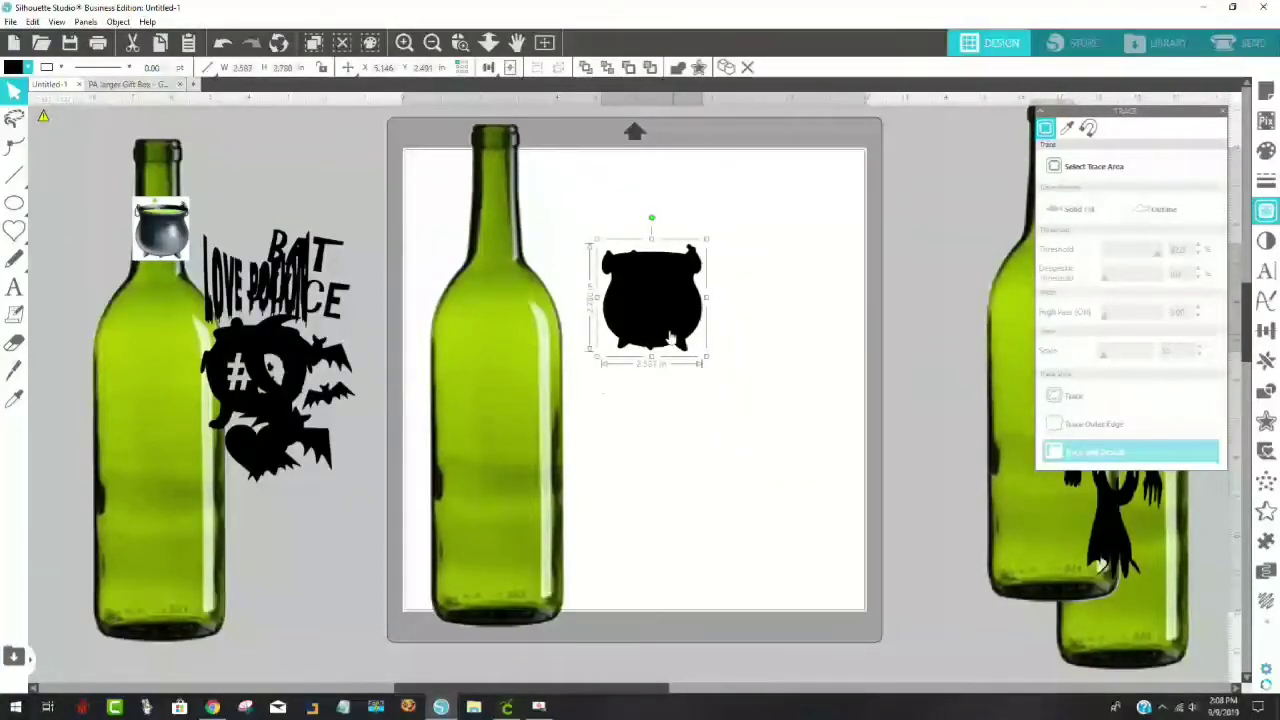
drag(664, 317, 507, 457)
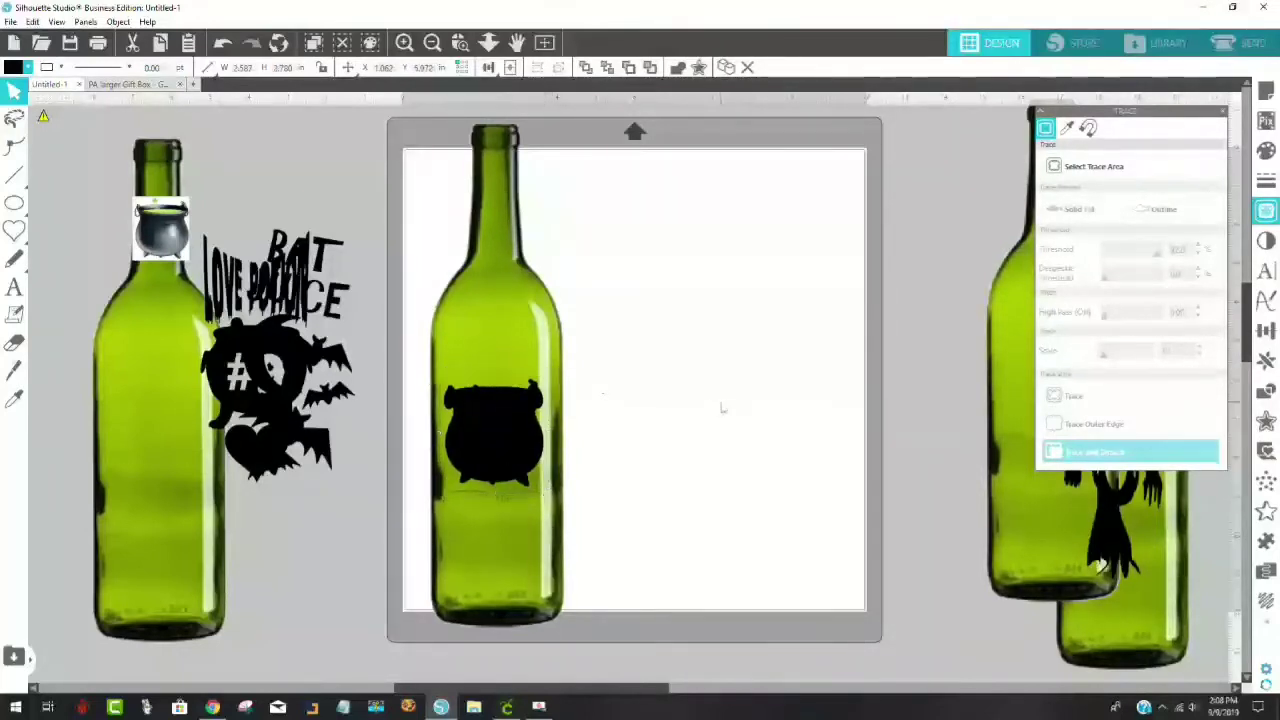
Step: Move the finished Love Potion #9 sample onto the blank page area beside the bottle and close the trace settings
drag(238, 345, 779, 362)
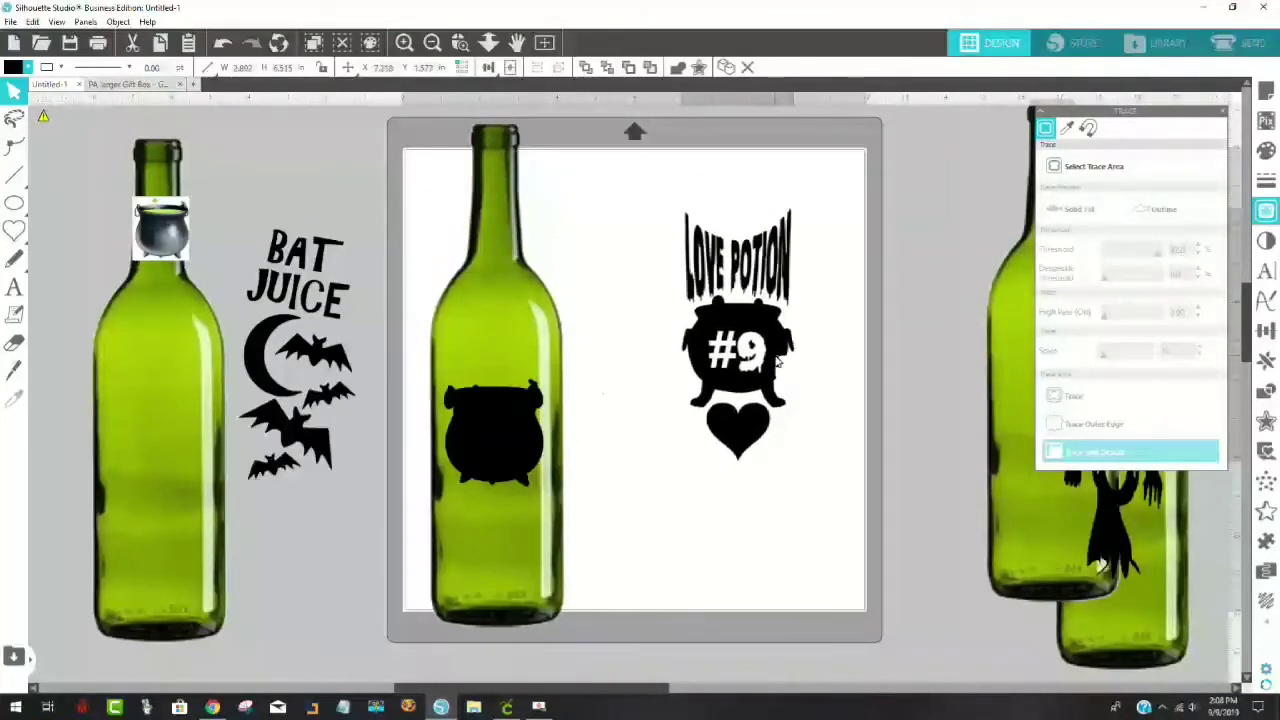
click(697, 481)
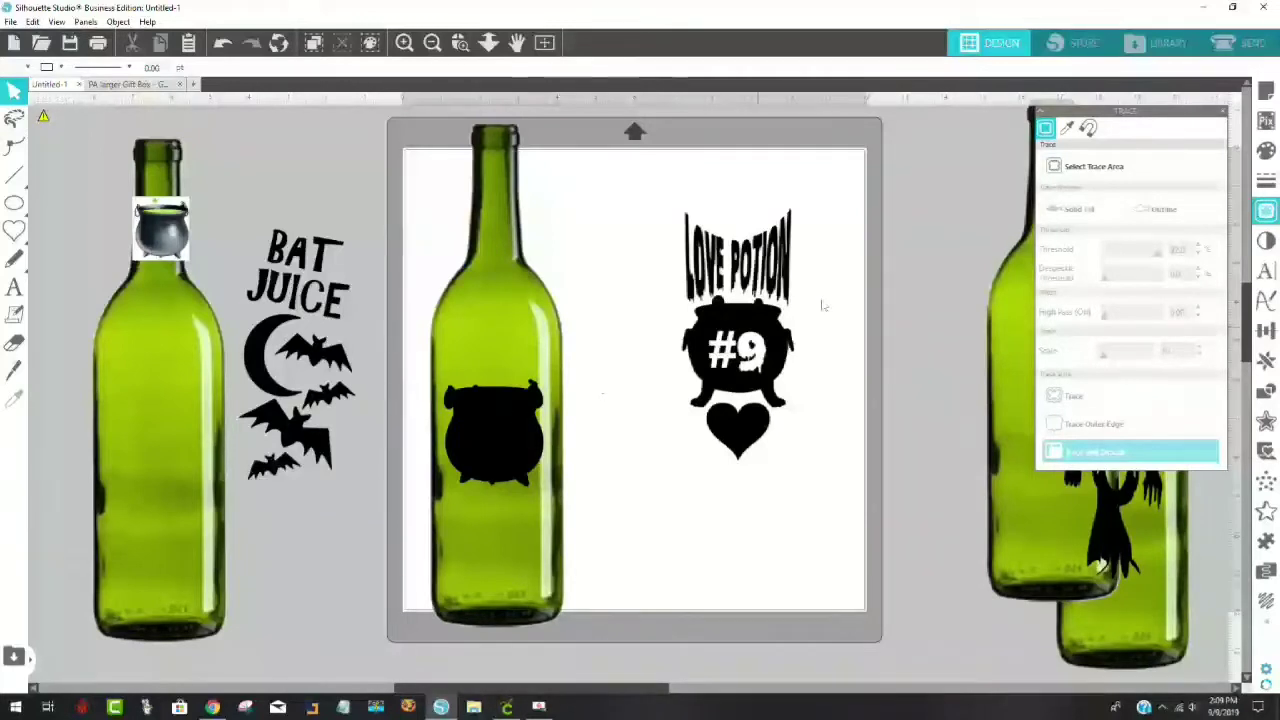
click(1226, 112)
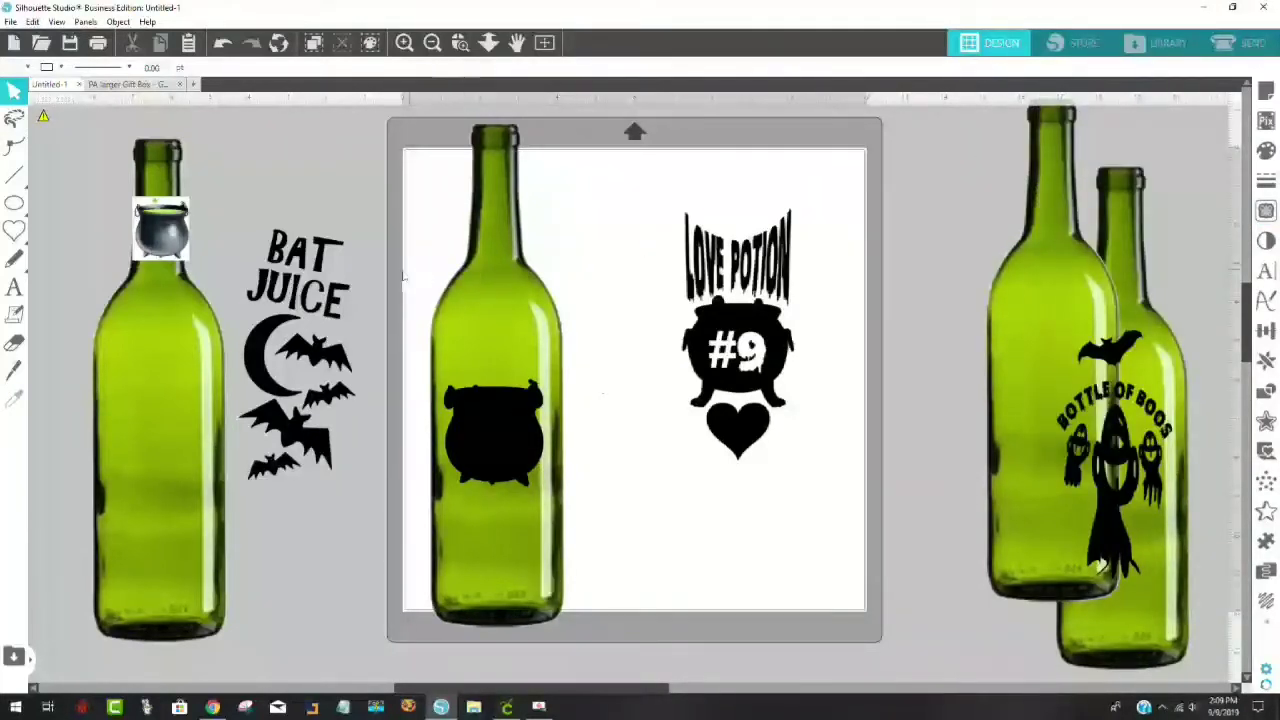
Step: Add the text "#9" on the black cauldron
click(14, 289)
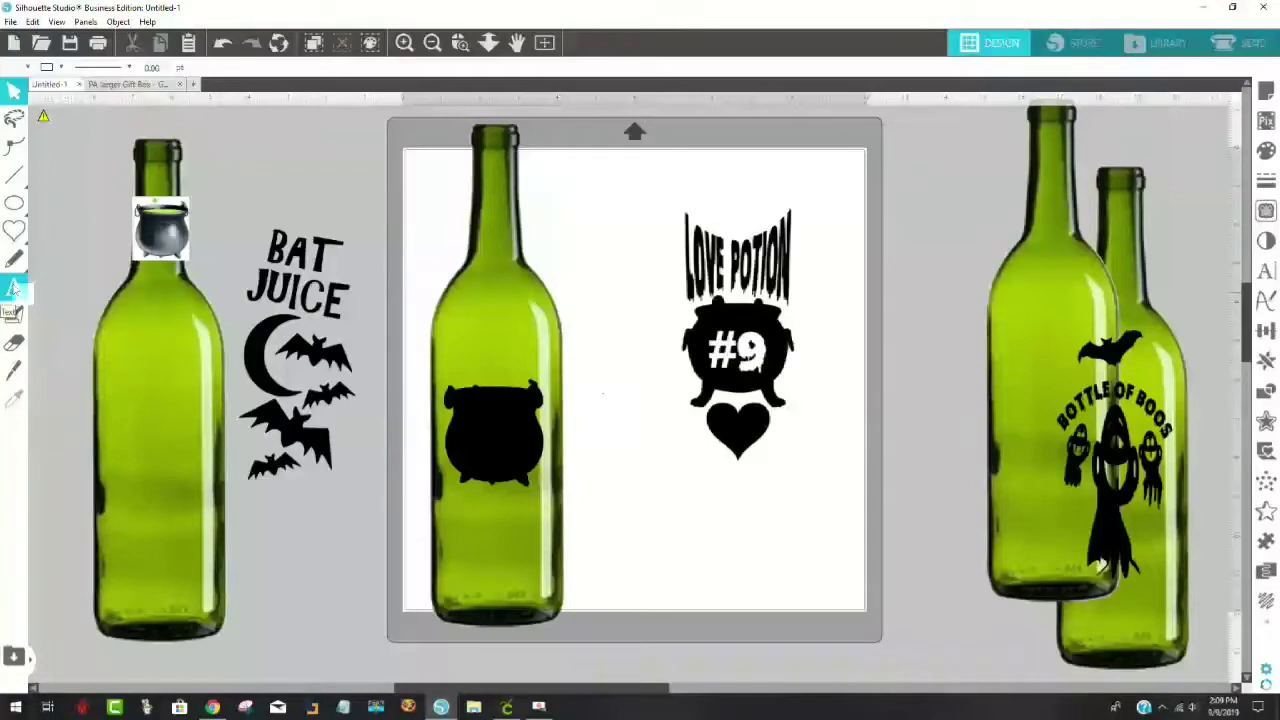
click(14, 289)
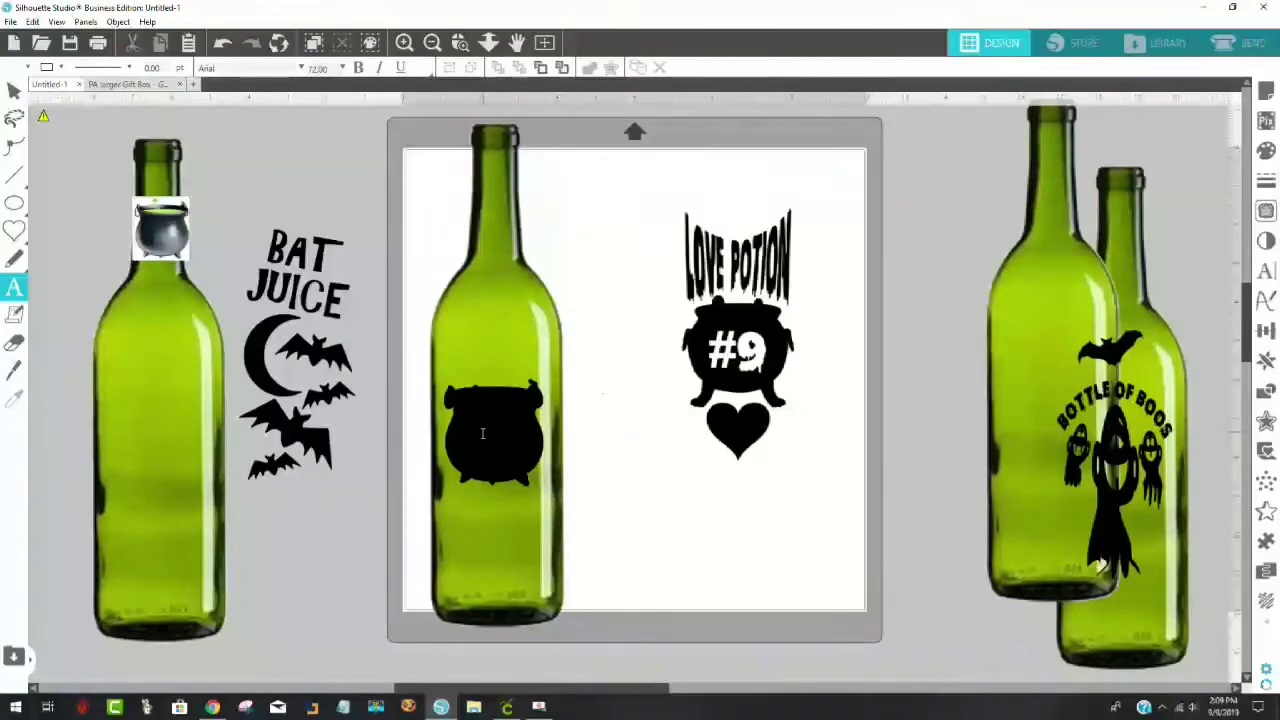
key(Escape)
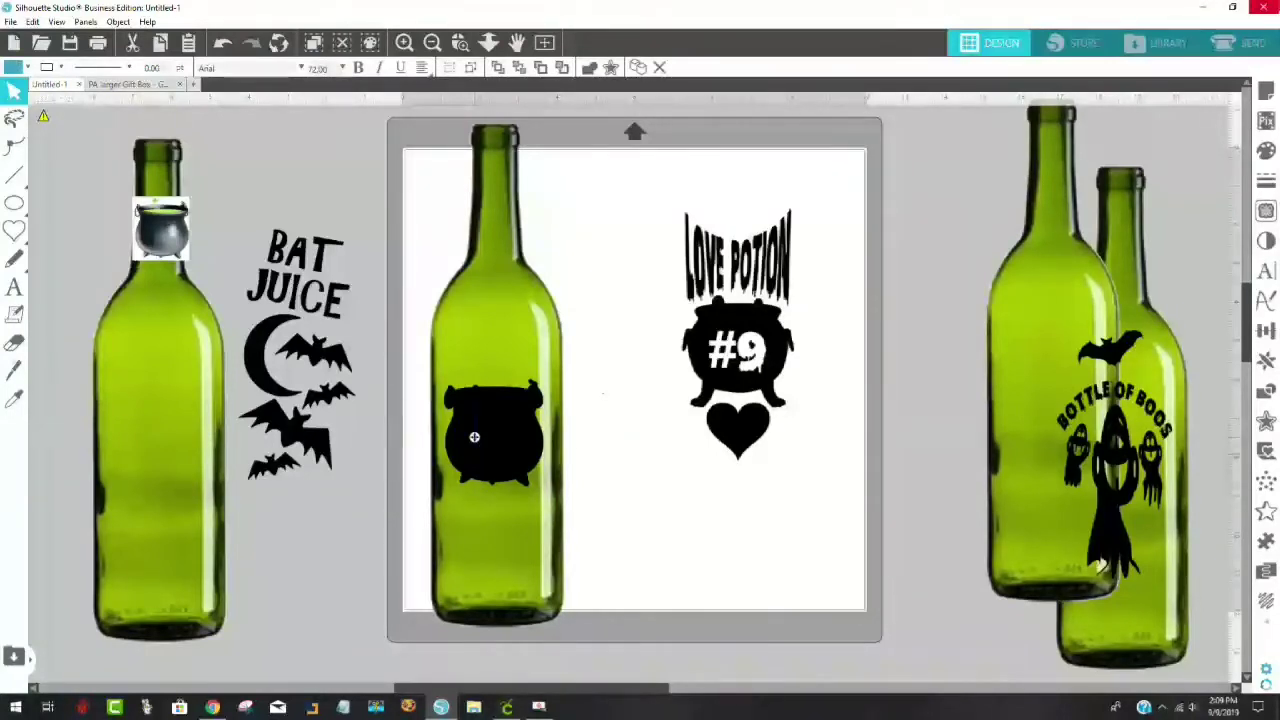
click(474, 437)
text(#)
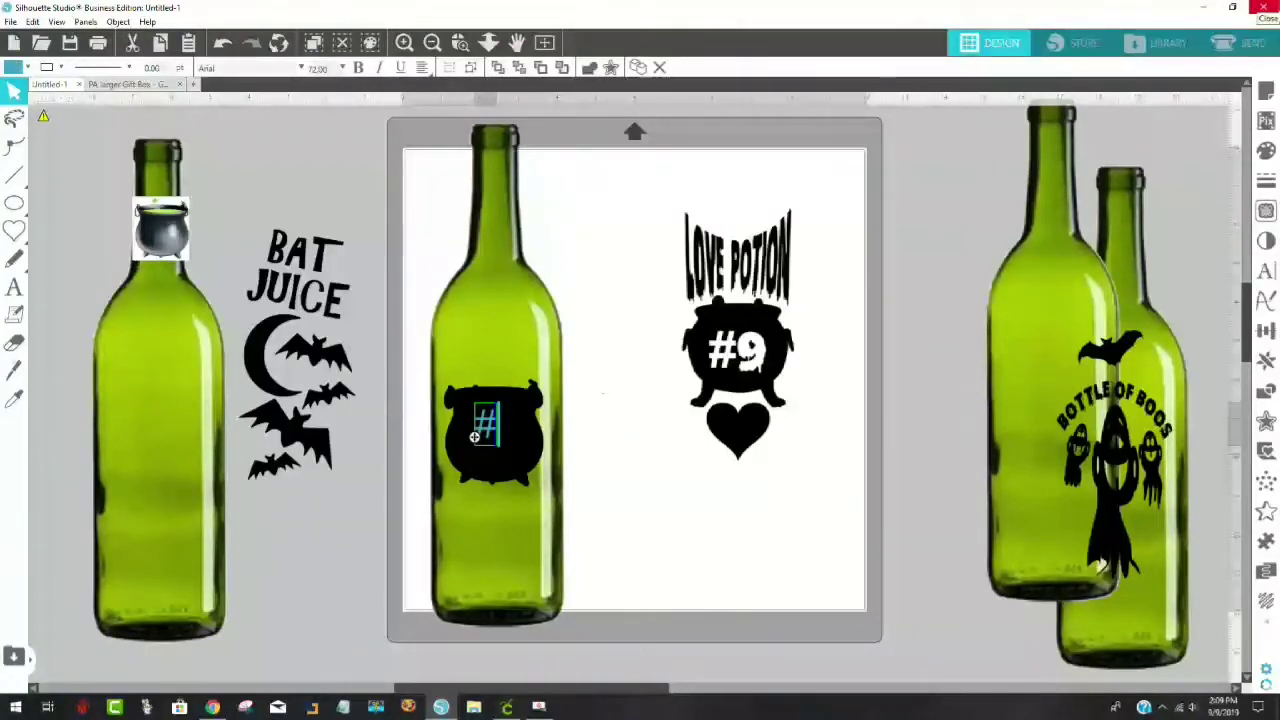
text(9)
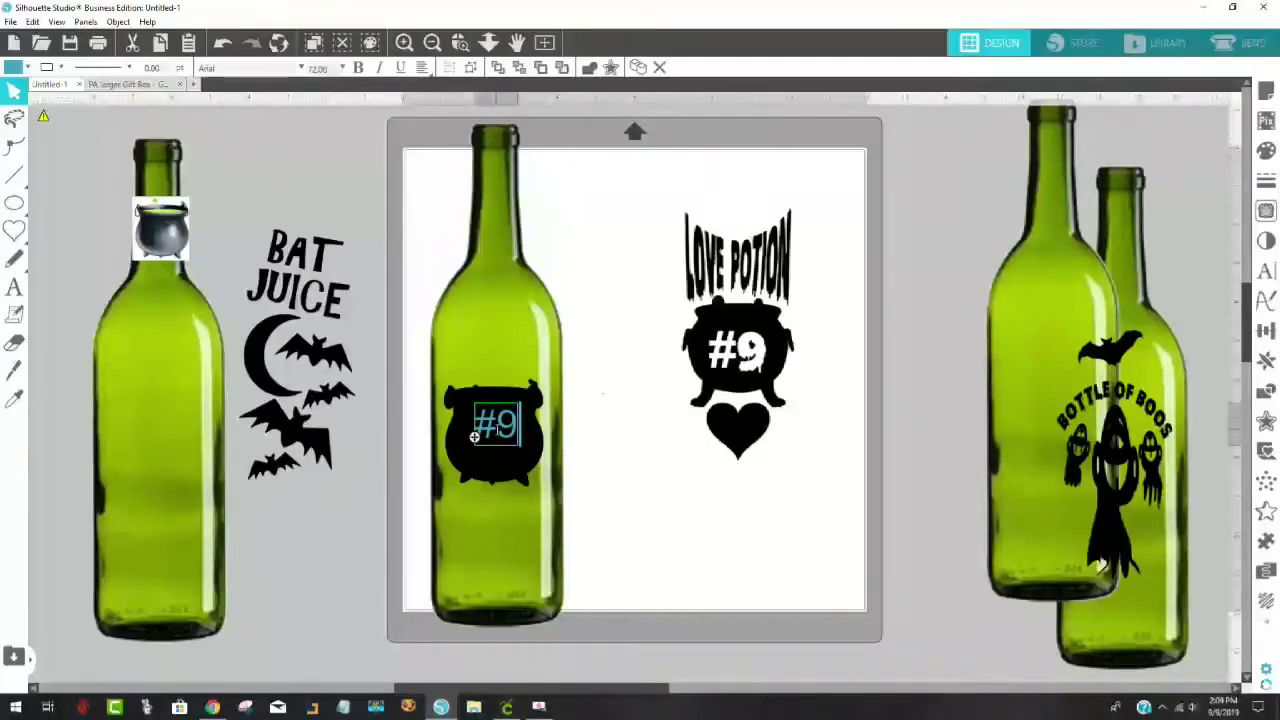
Step: Format the # character of the cauldron text as bold Arial
double_click(478, 436)
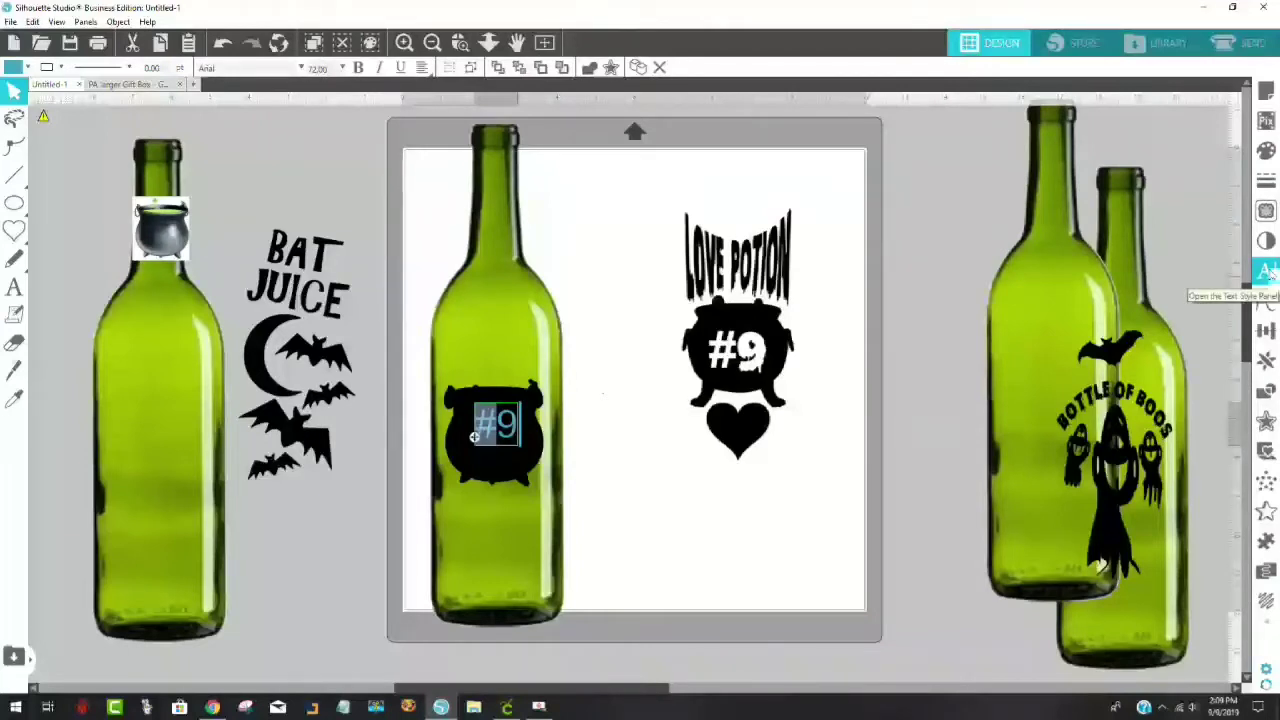
click(1268, 272)
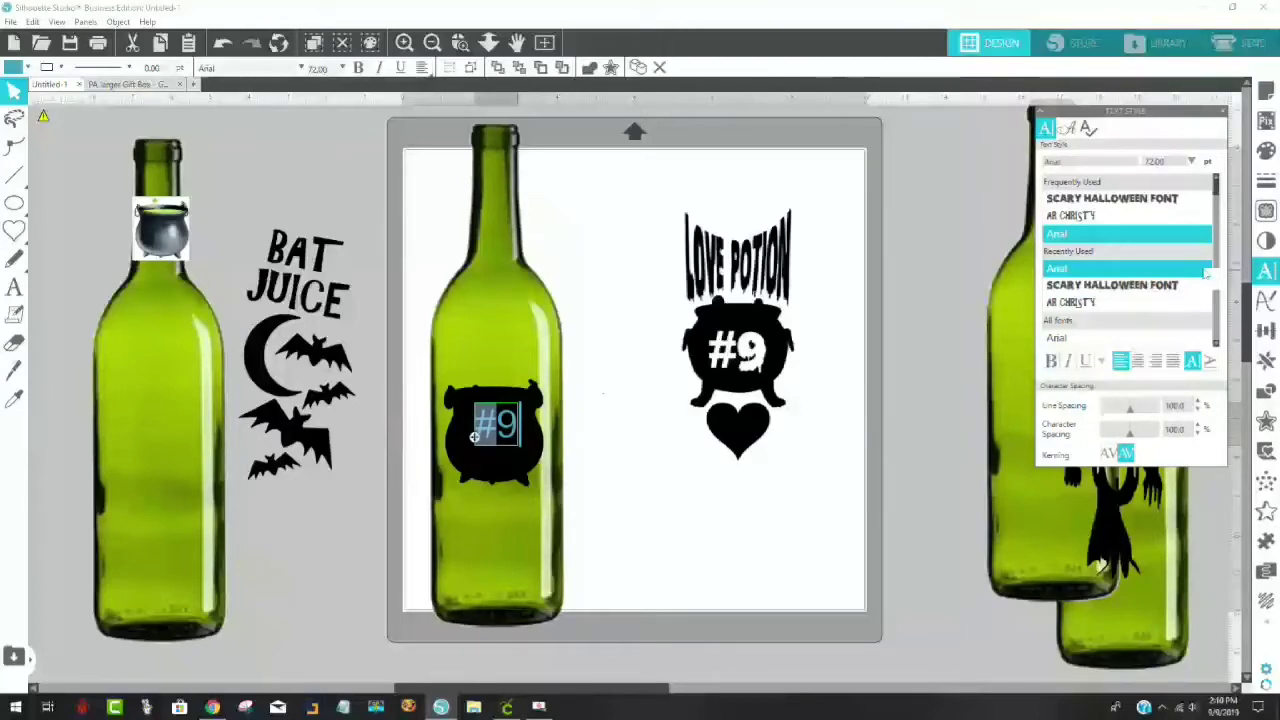
click(1203, 269)
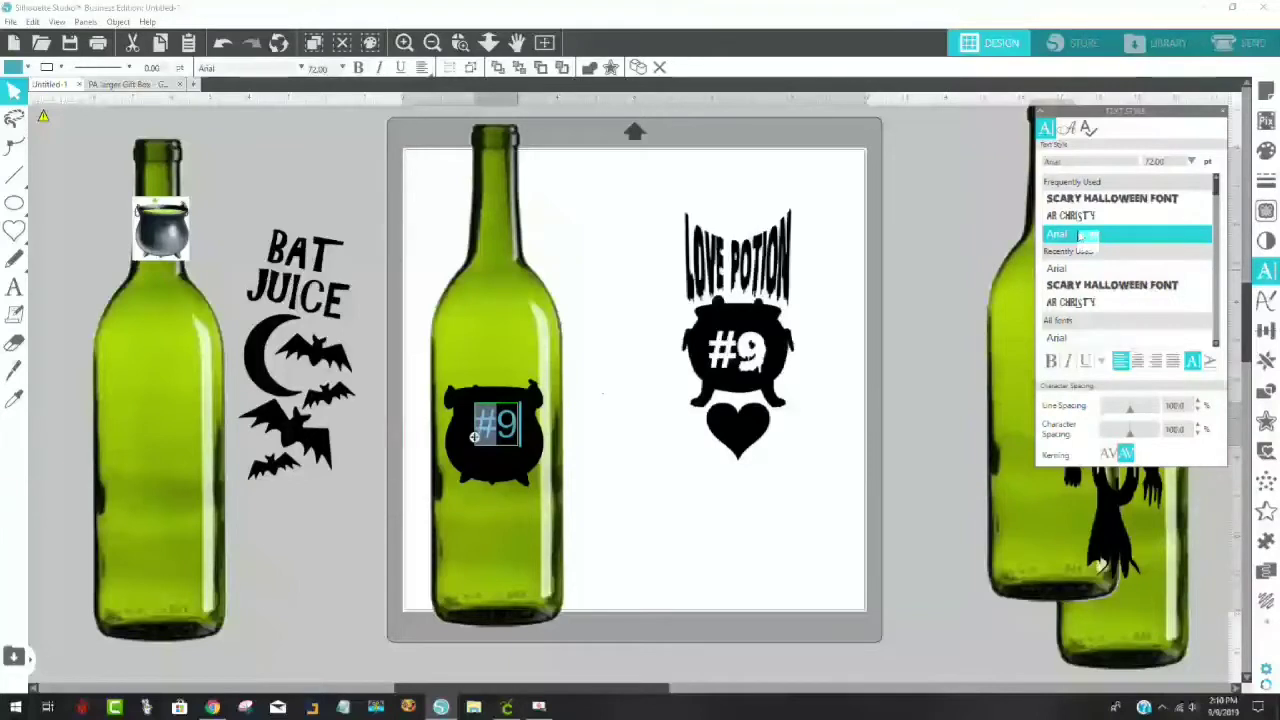
click(1050, 362)
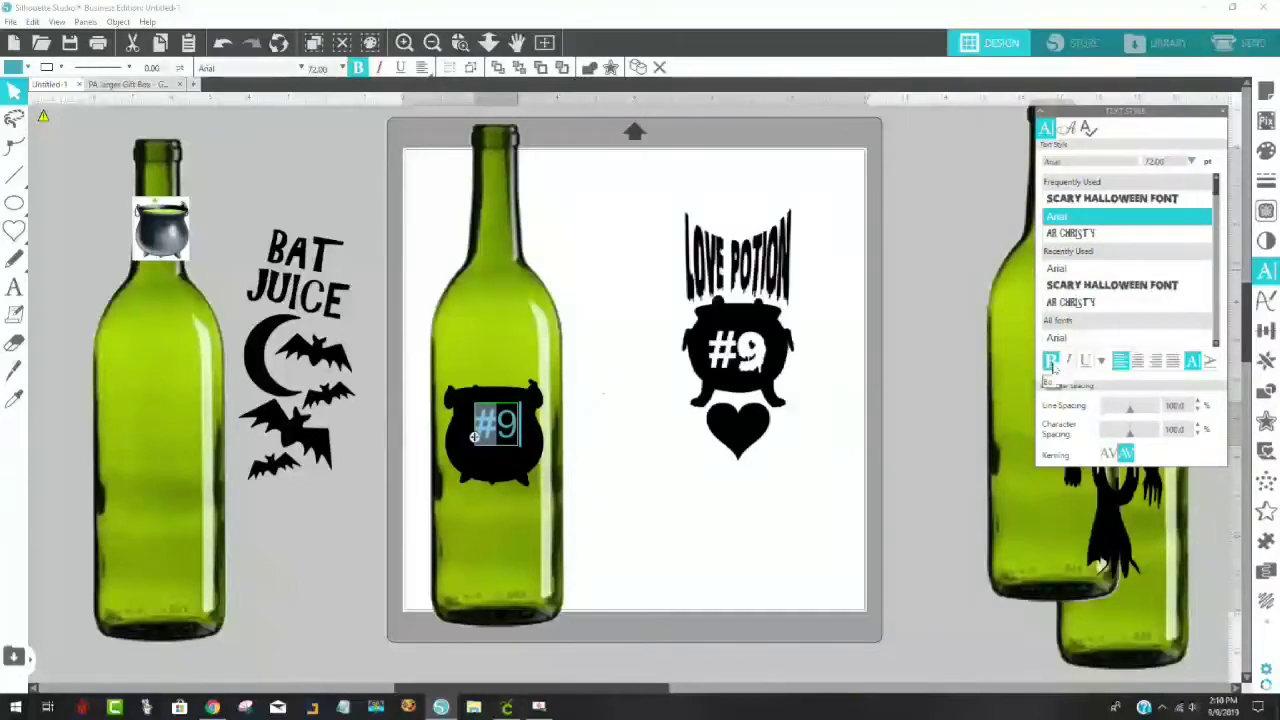
click(588, 515)
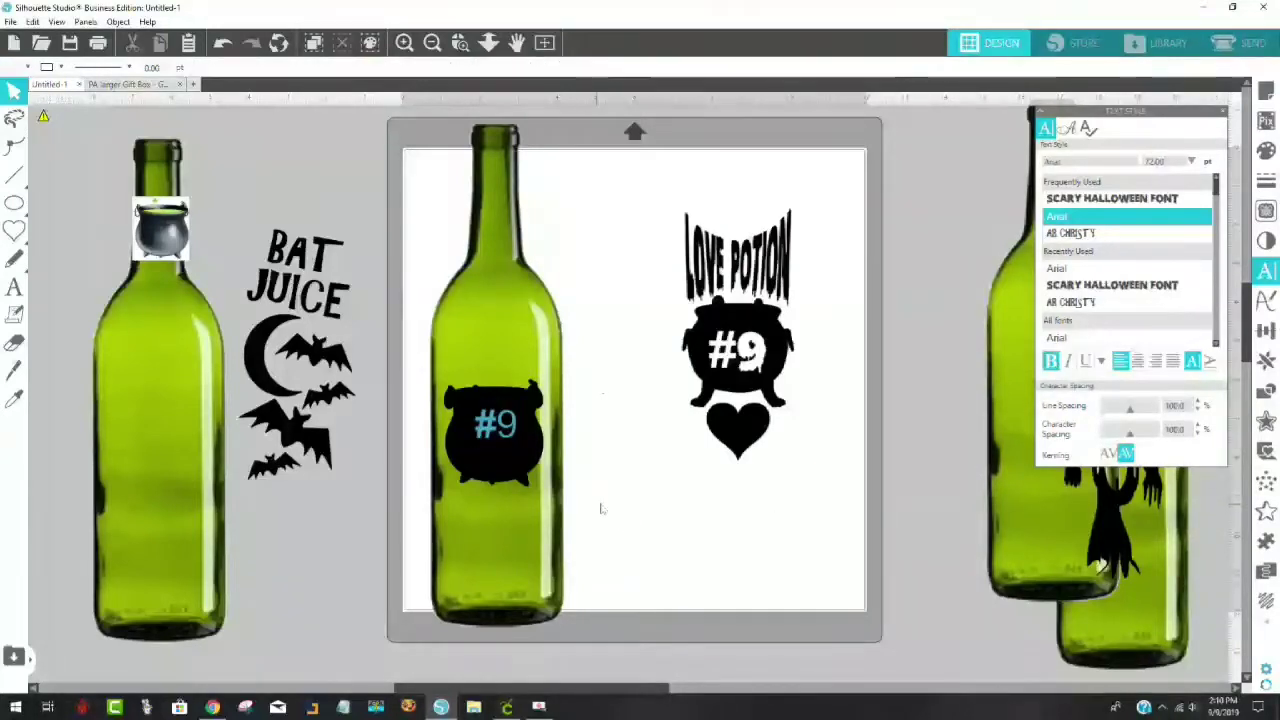
Step: Change the font of the 9 in the cauldron text to Scary Halloween Font
double_click(496, 440)
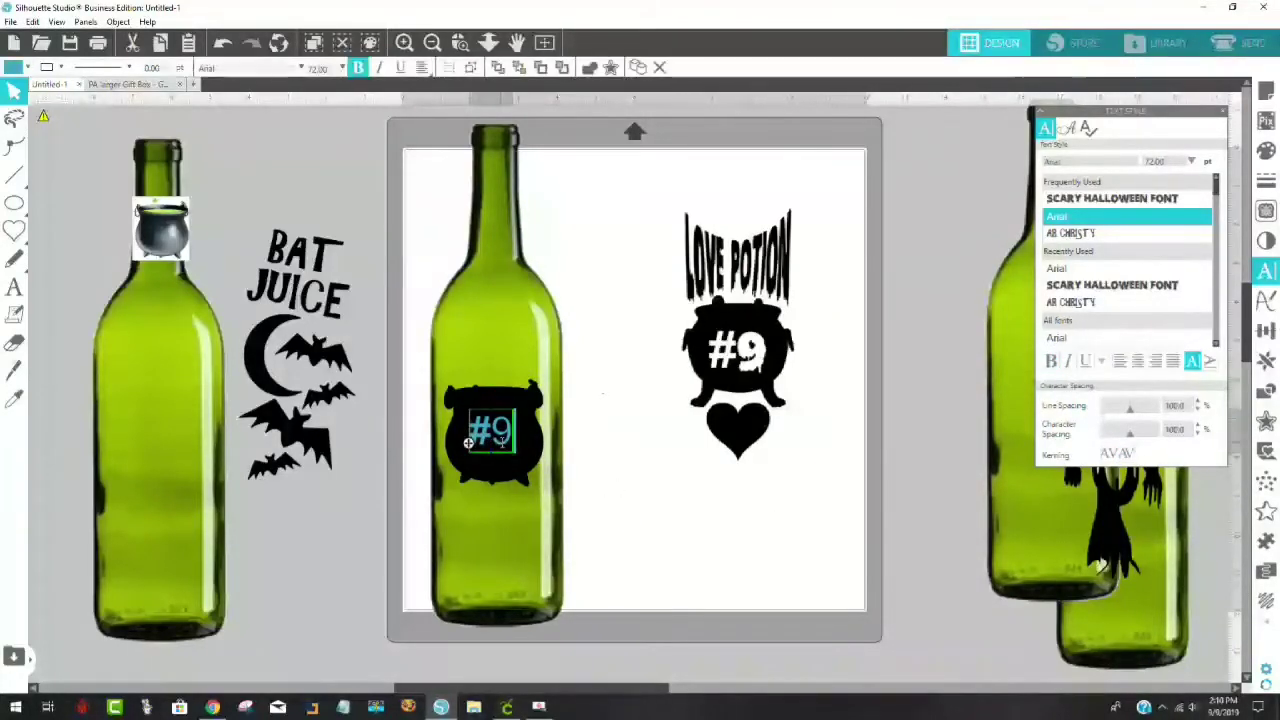
drag(514, 440, 470, 438)
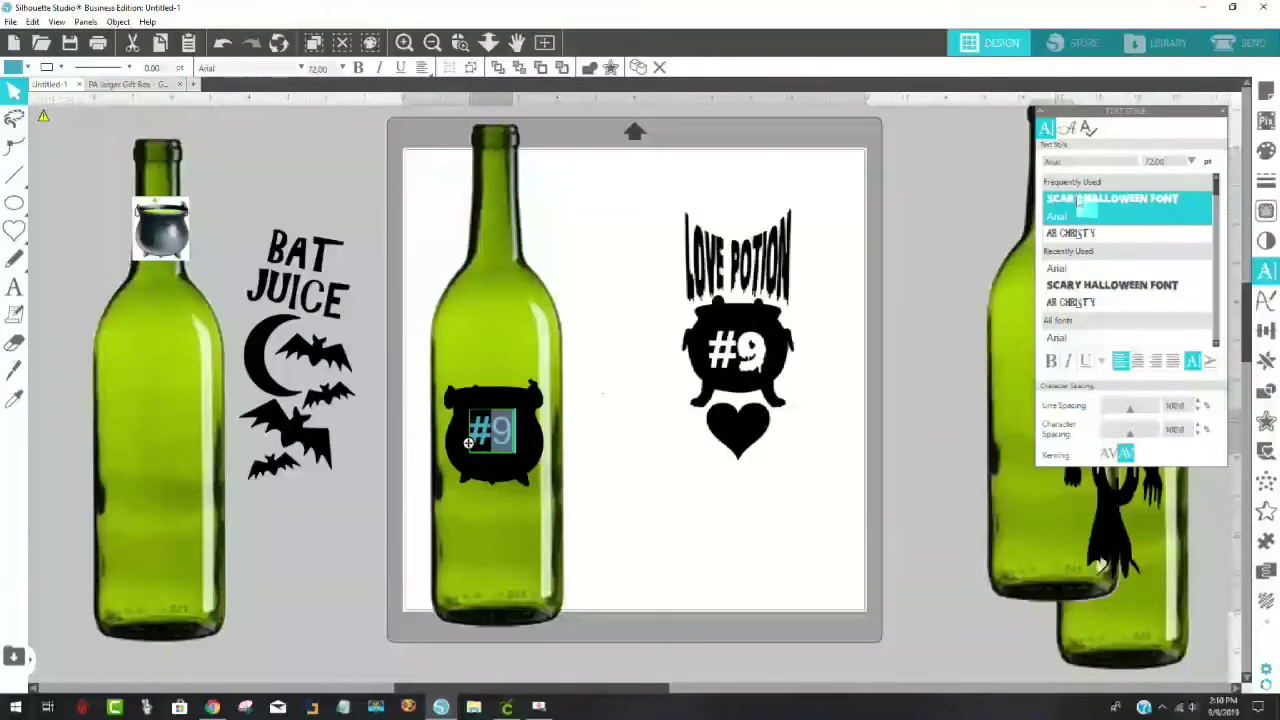
click(1145, 201)
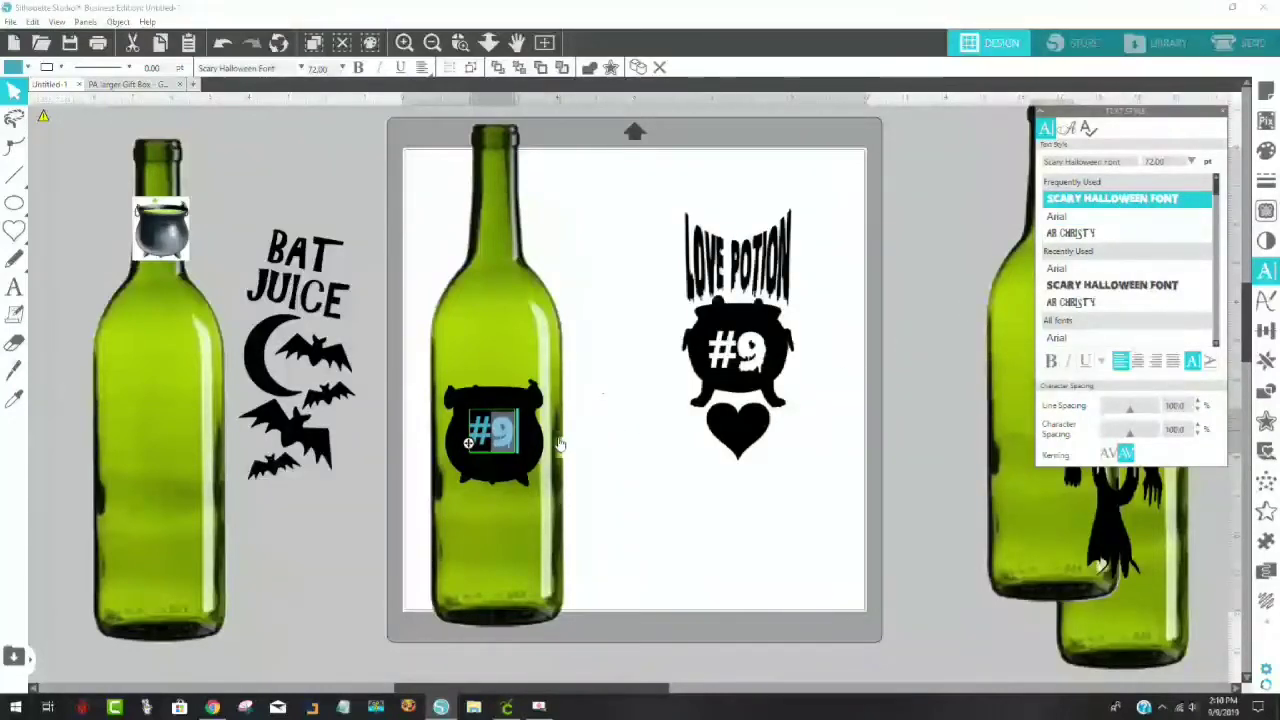
click(615, 509)
Step: Enlarge the #9 text to about 93.77 pt and center it within the cauldron
click(519, 452)
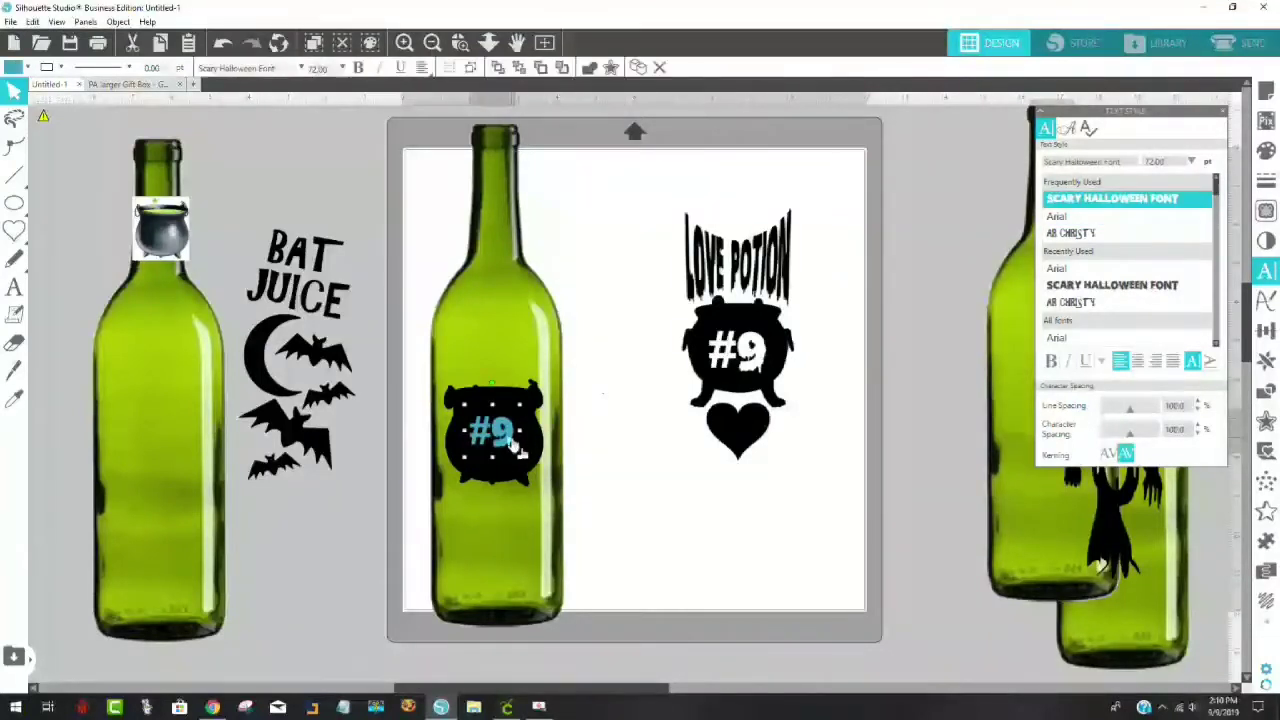
mouse_move(522, 460)
mouse_down()
mouse_move(540, 480)
mouse_move(516, 446)
mouse_up()
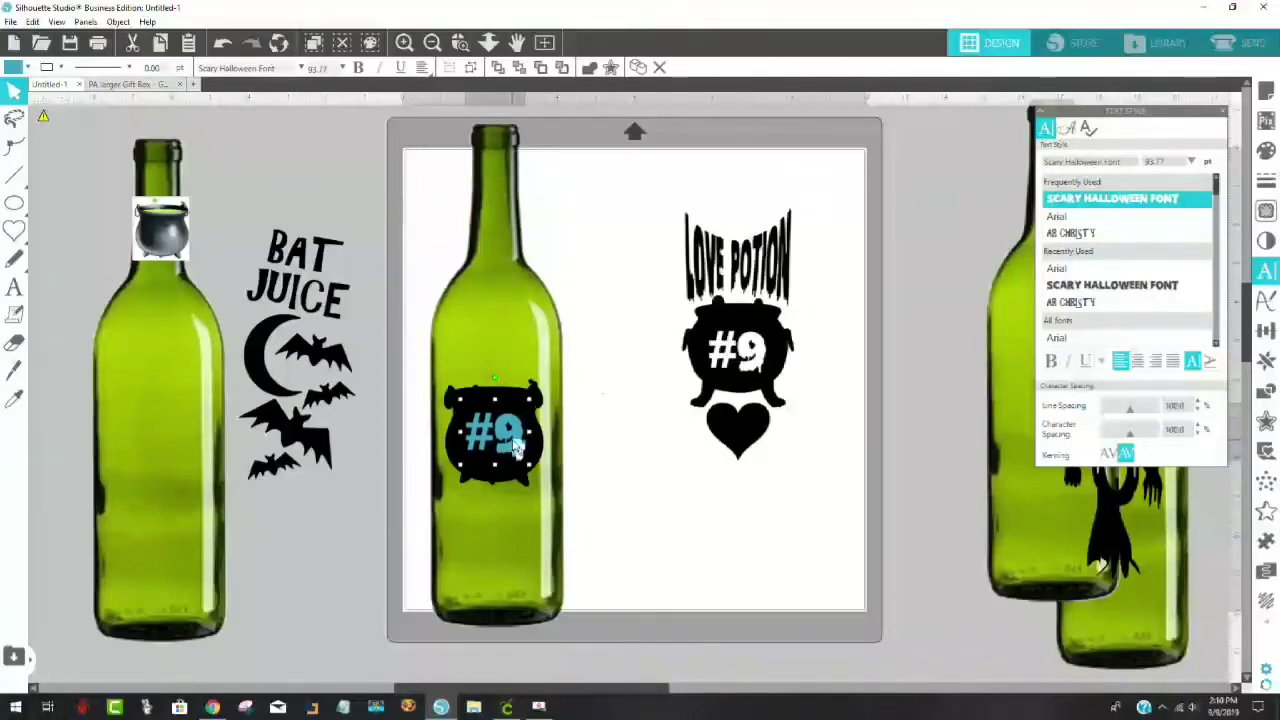
click(603, 488)
Step: Move the bottle from under the cauldron off the page to the Bat Juice design
drag(535, 352, 321, 337)
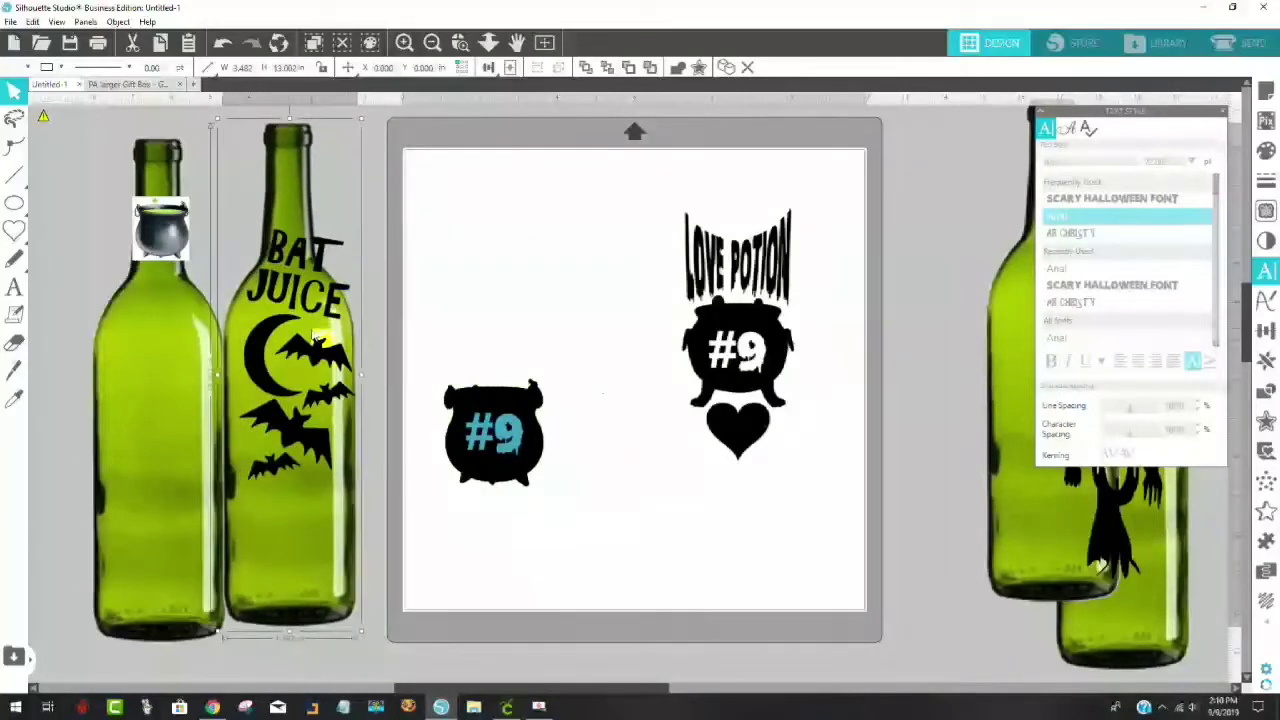
click(486, 435)
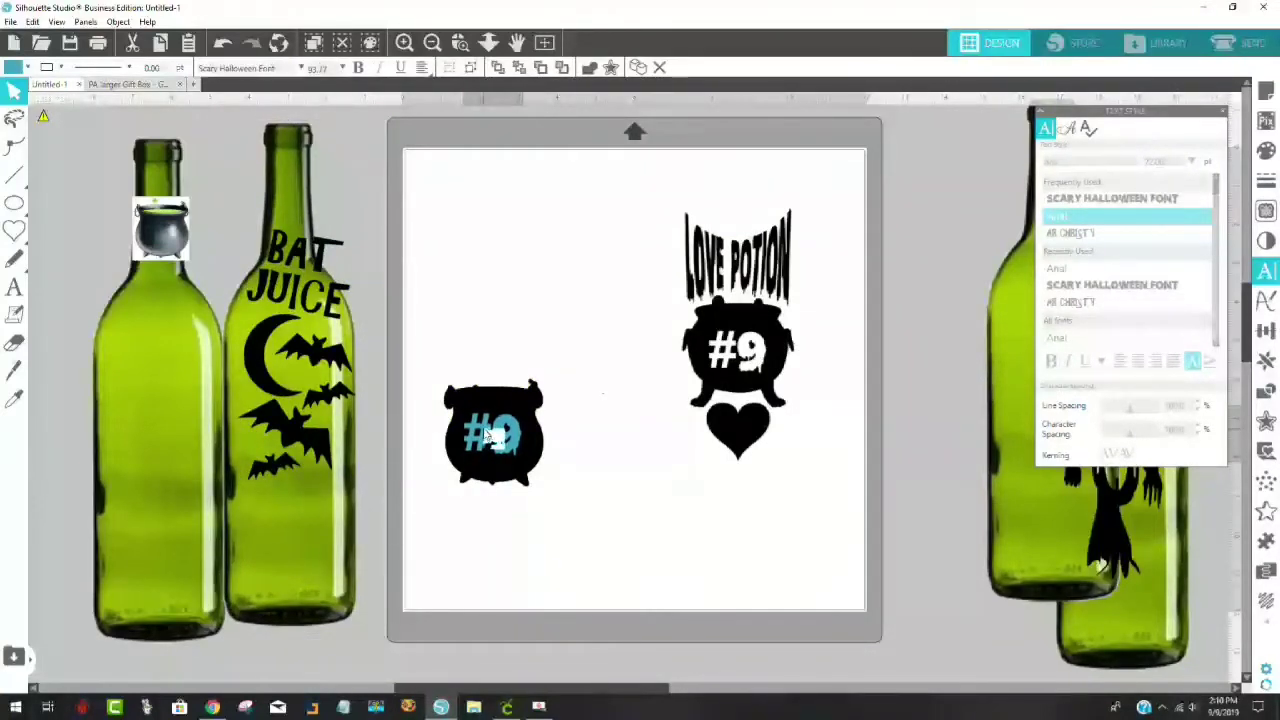
click(608, 494)
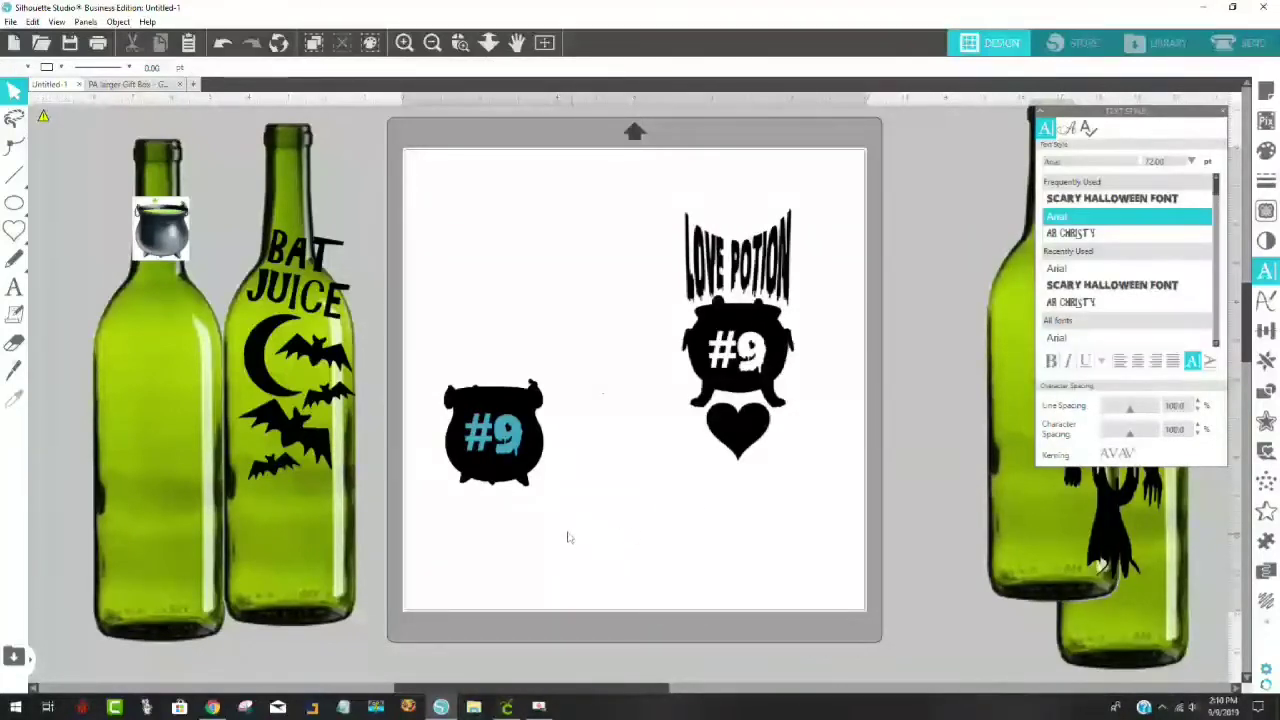
Step: Select the cauldron together with the #9 text and subtract the text from the cauldron shape
drag(571, 534, 427, 350)
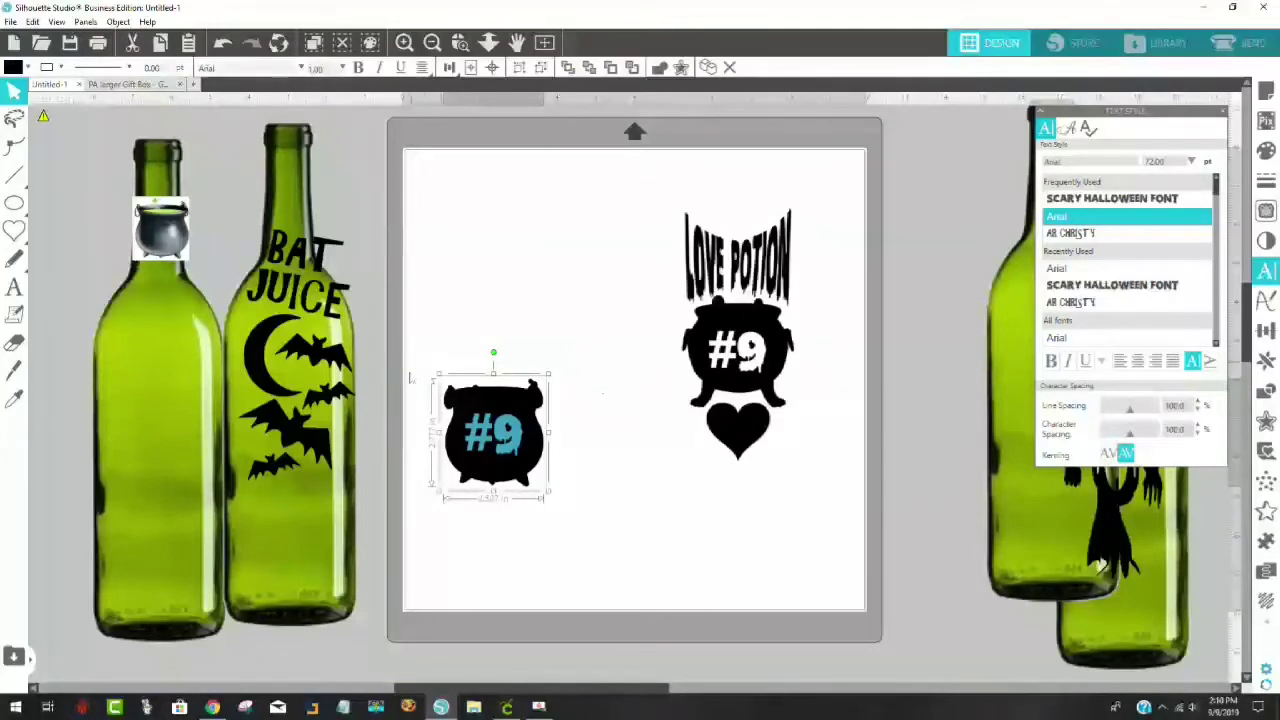
click(1268, 393)
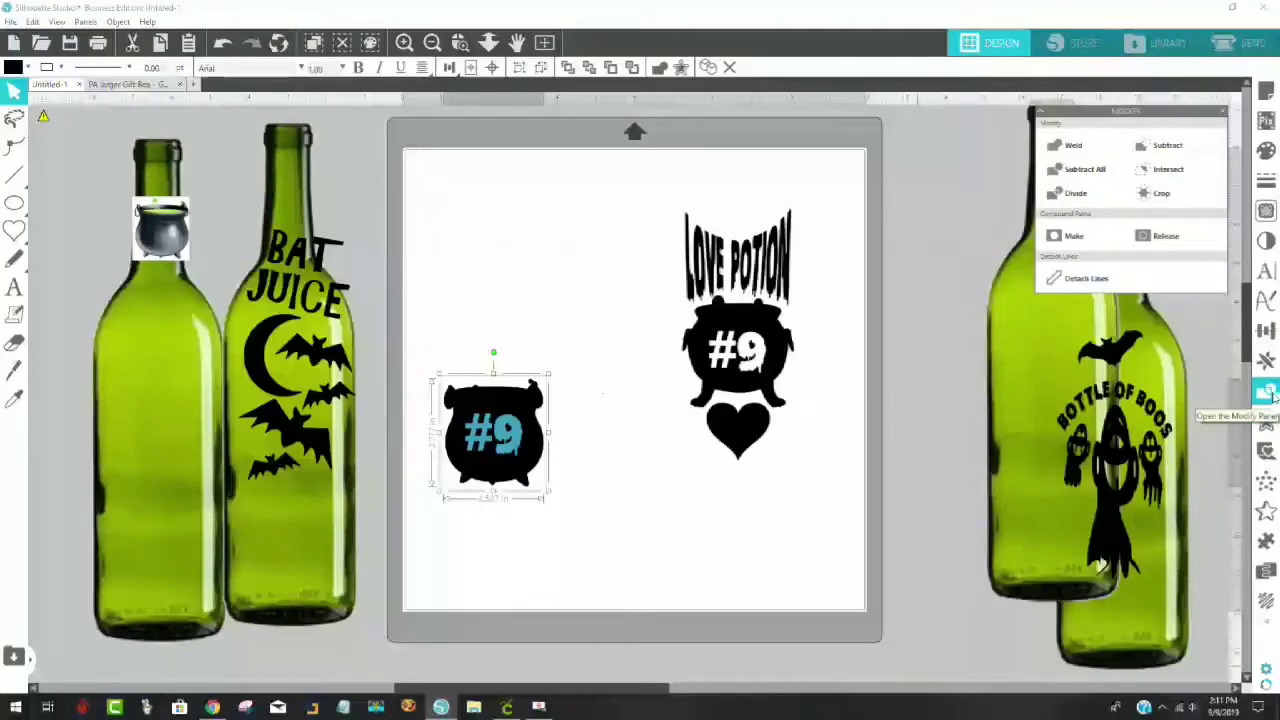
click(1178, 146)
click(605, 527)
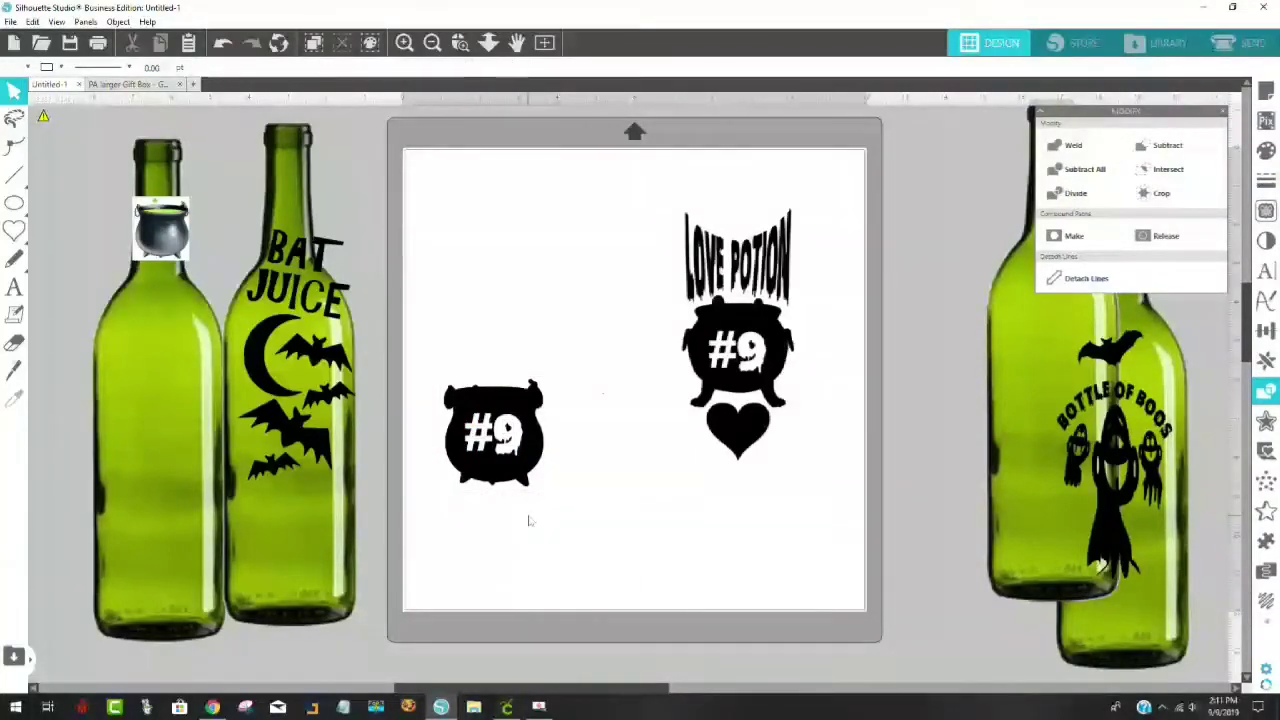
Step: Group all the pieces of the cut-out #9 cauldron
click(519, 466)
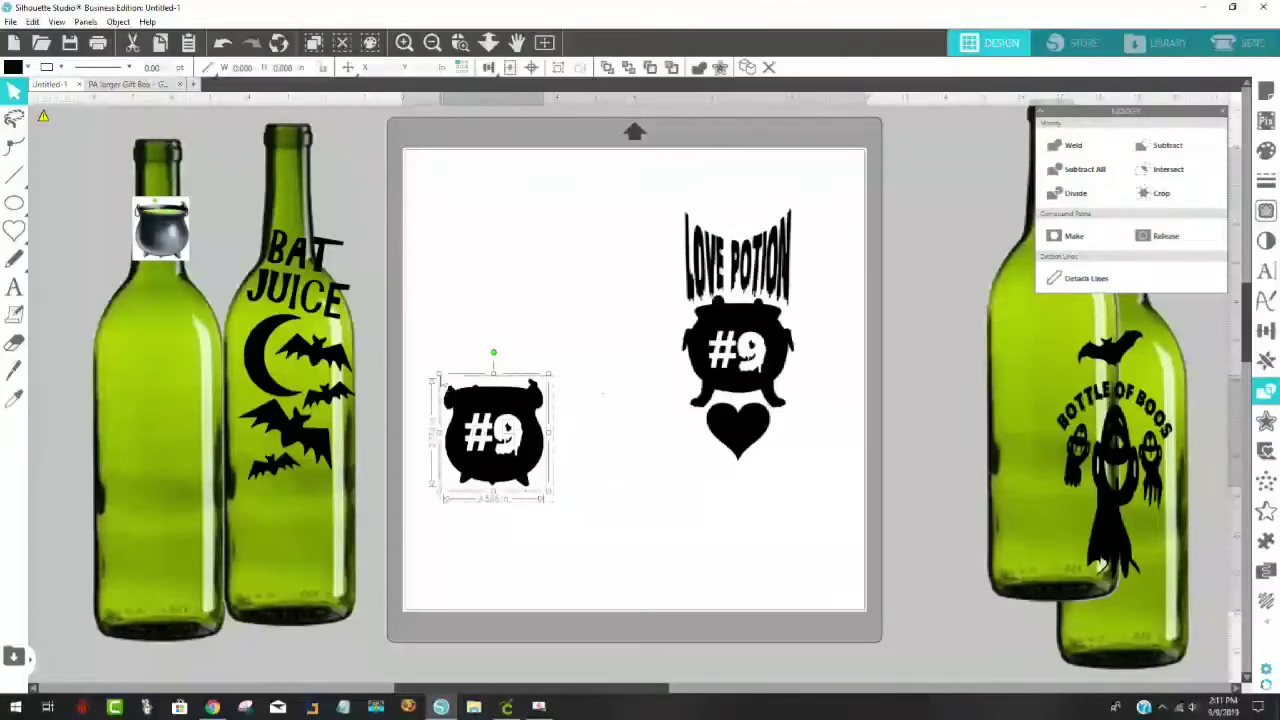
right_click(503, 478)
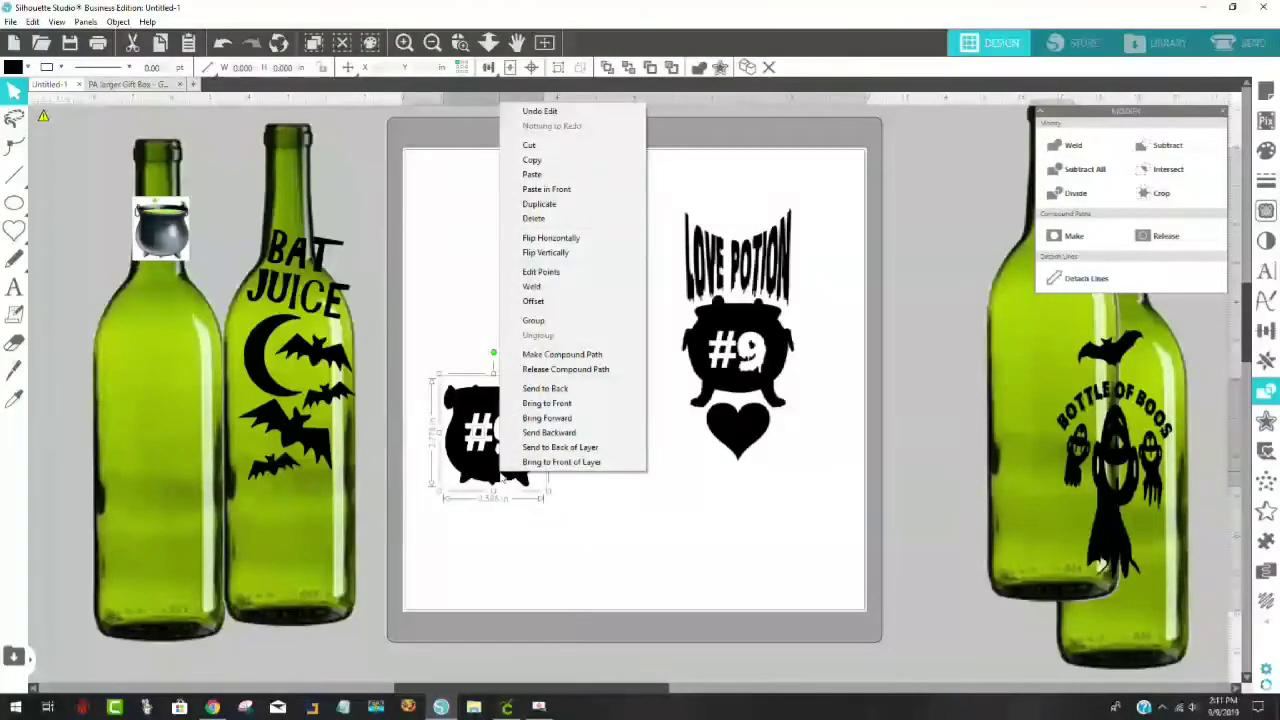
click(540, 321)
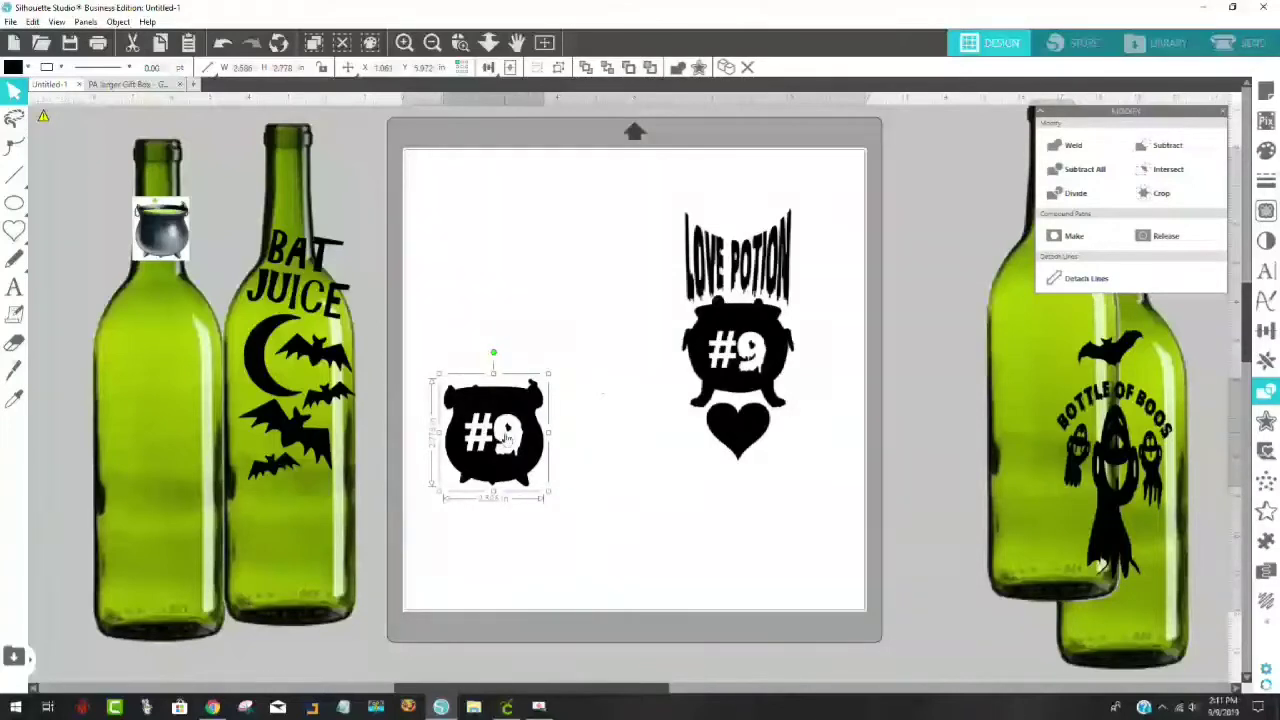
Step: Bring the empty bottle onto the page and place the grouped #9 cauldron on its lower body
drag(507, 440, 165, 452)
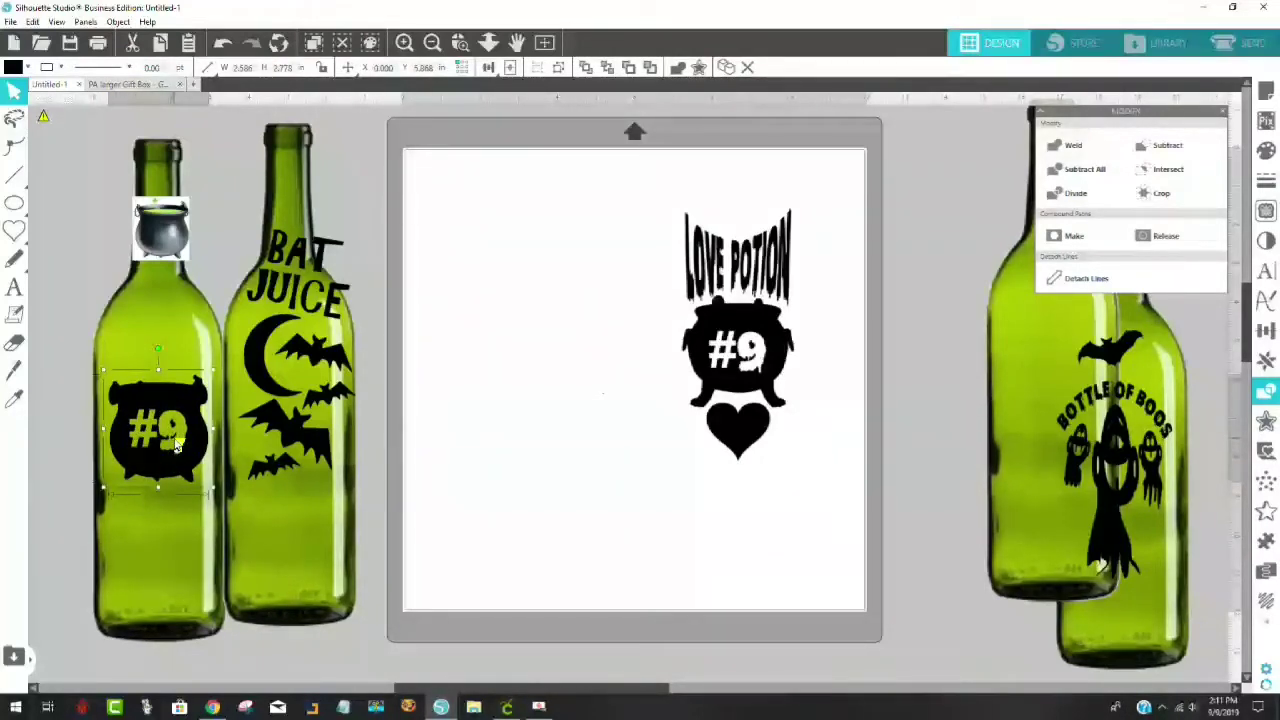
drag(176, 447, 895, 534)
drag(226, 453, 578, 433)
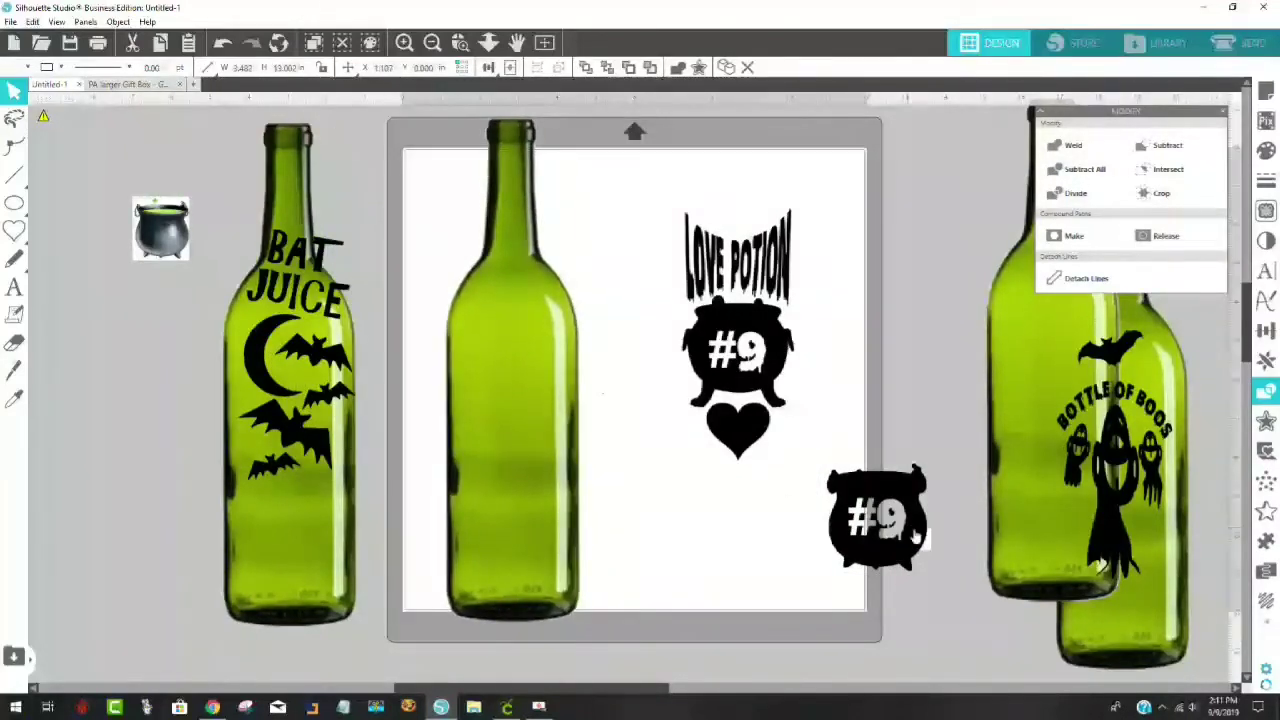
drag(914, 528, 540, 460)
click(565, 462)
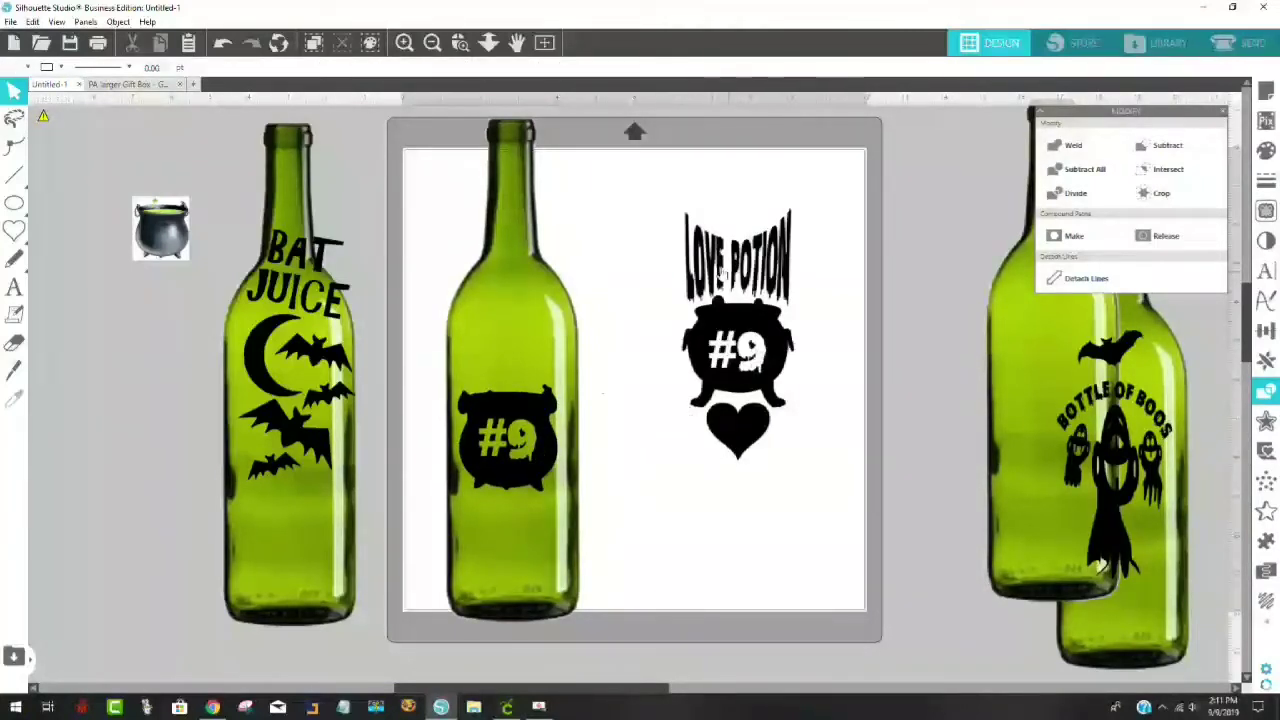
Step: Draw a heart about 1.45 by 1.33 in and place it on the bottle just below the cauldron
click(745, 435)
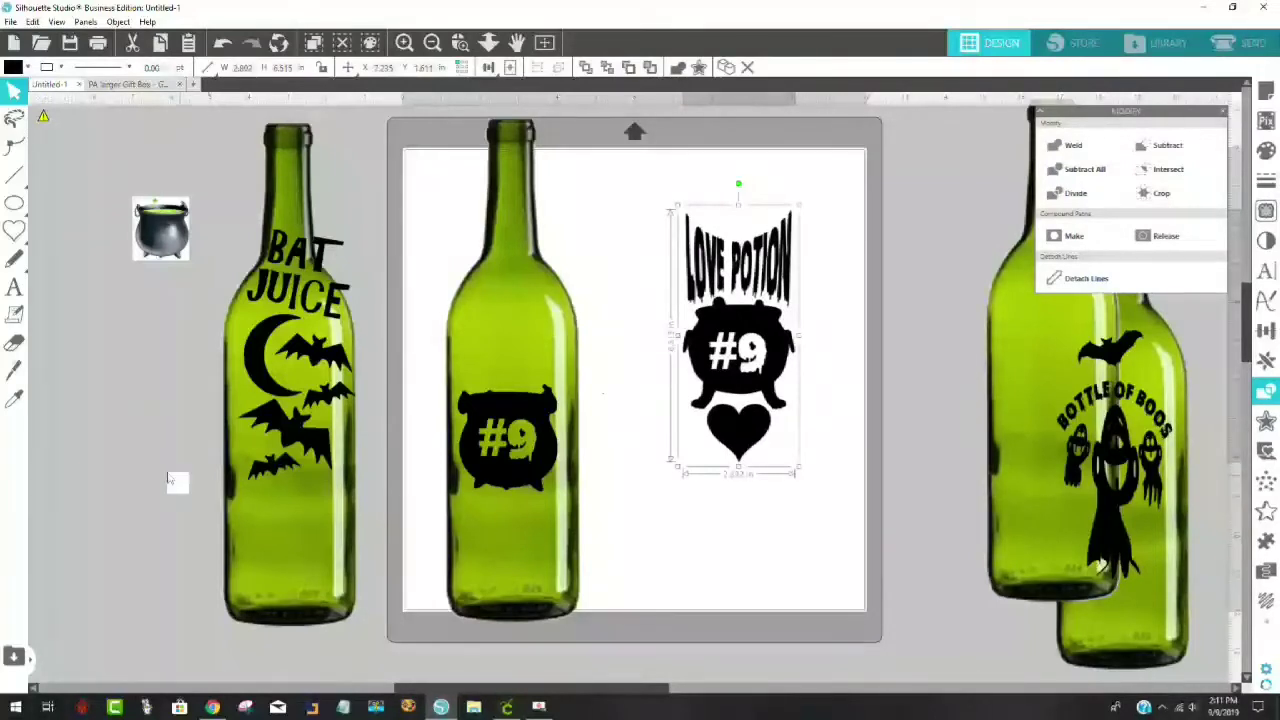
click(12, 290)
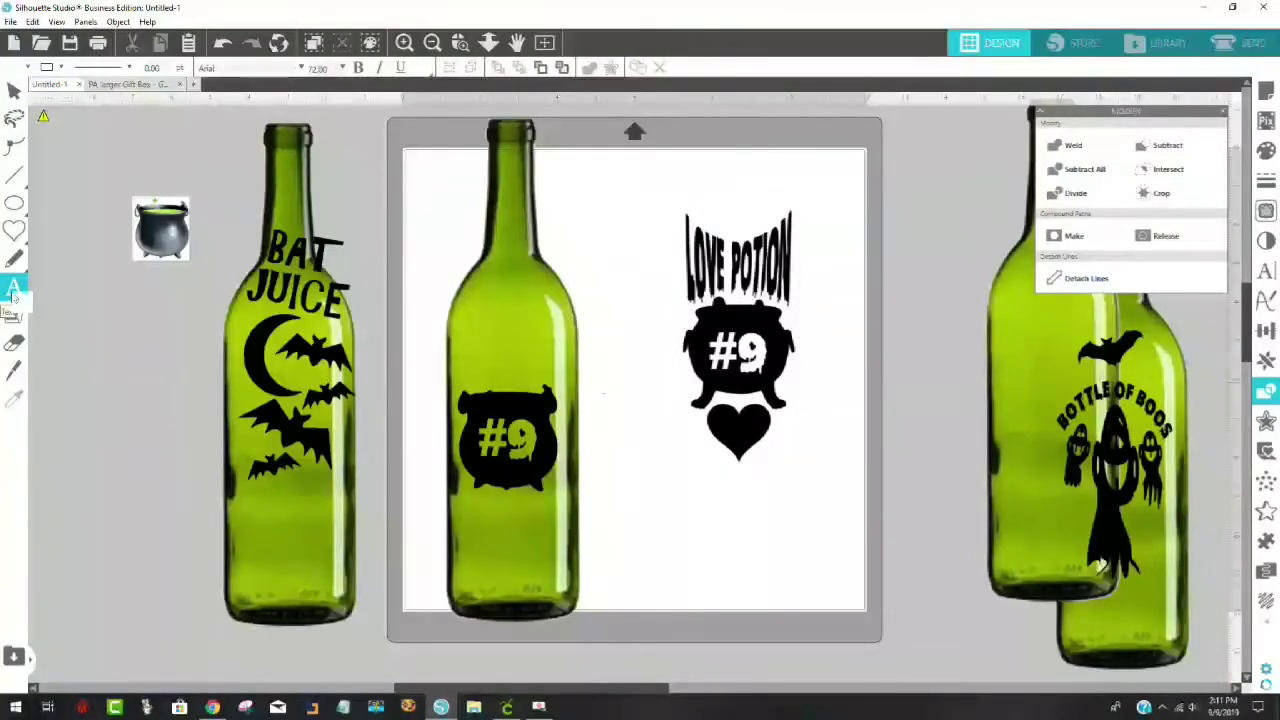
mouse_move(16, 245)
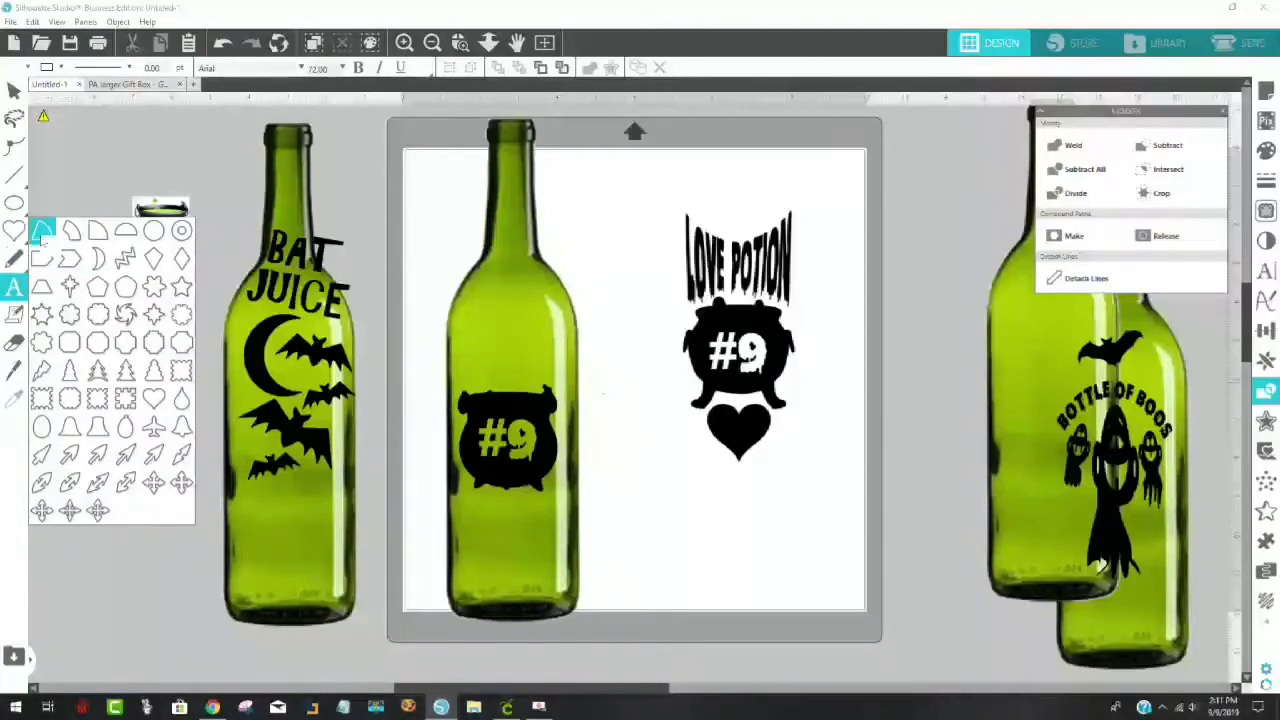
click(153, 398)
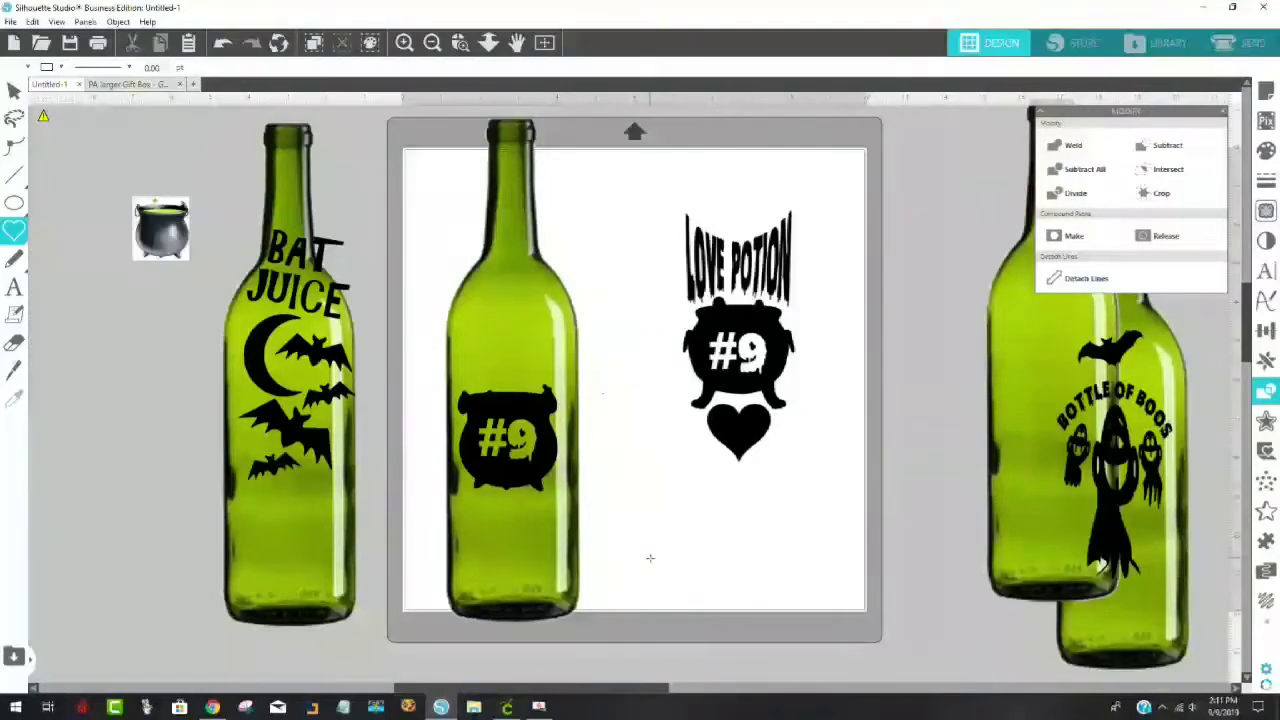
drag(648, 552, 510, 530)
click(525, 553)
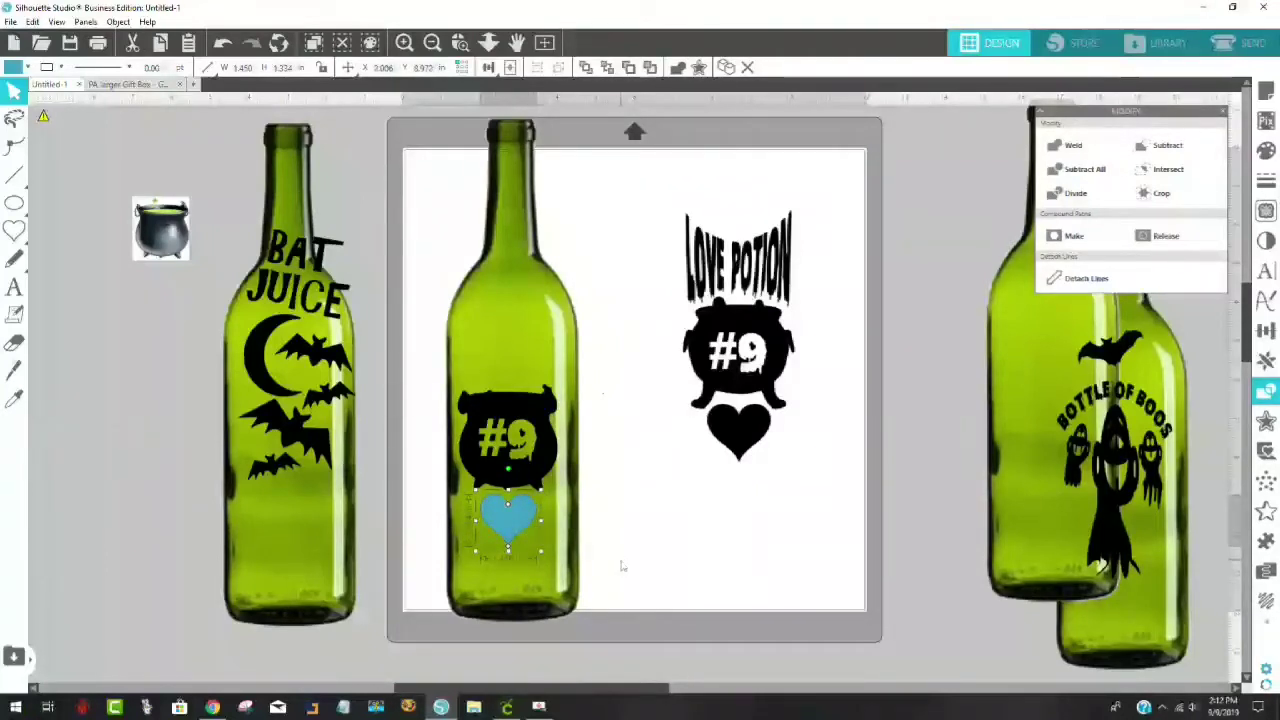
Step: Fill the heart on the bottle with black
click(492, 341)
click(499, 531)
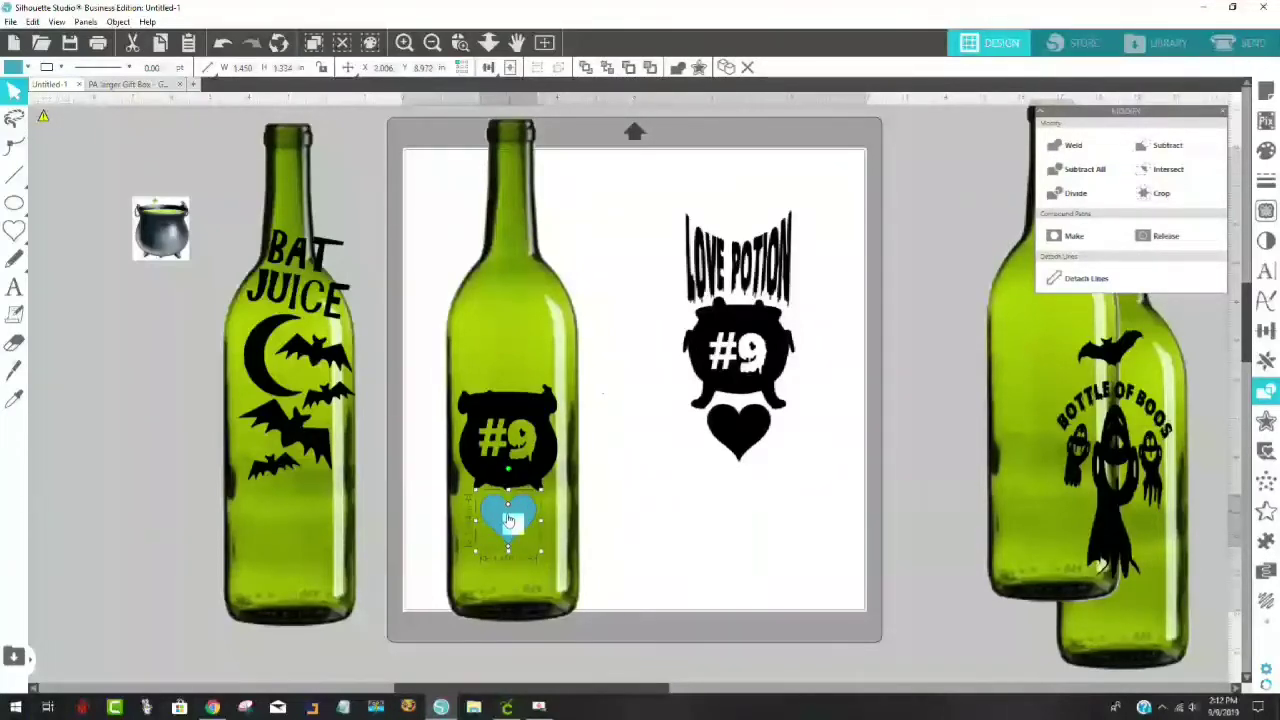
click(16, 68)
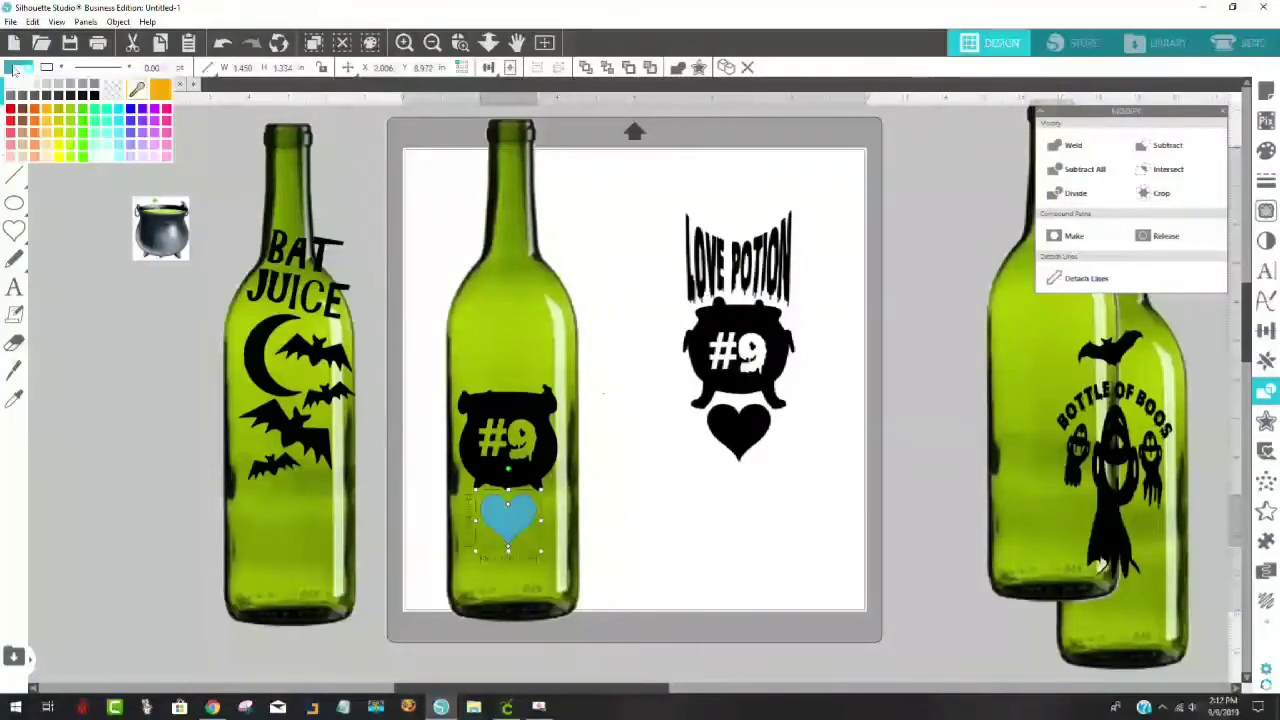
click(94, 95)
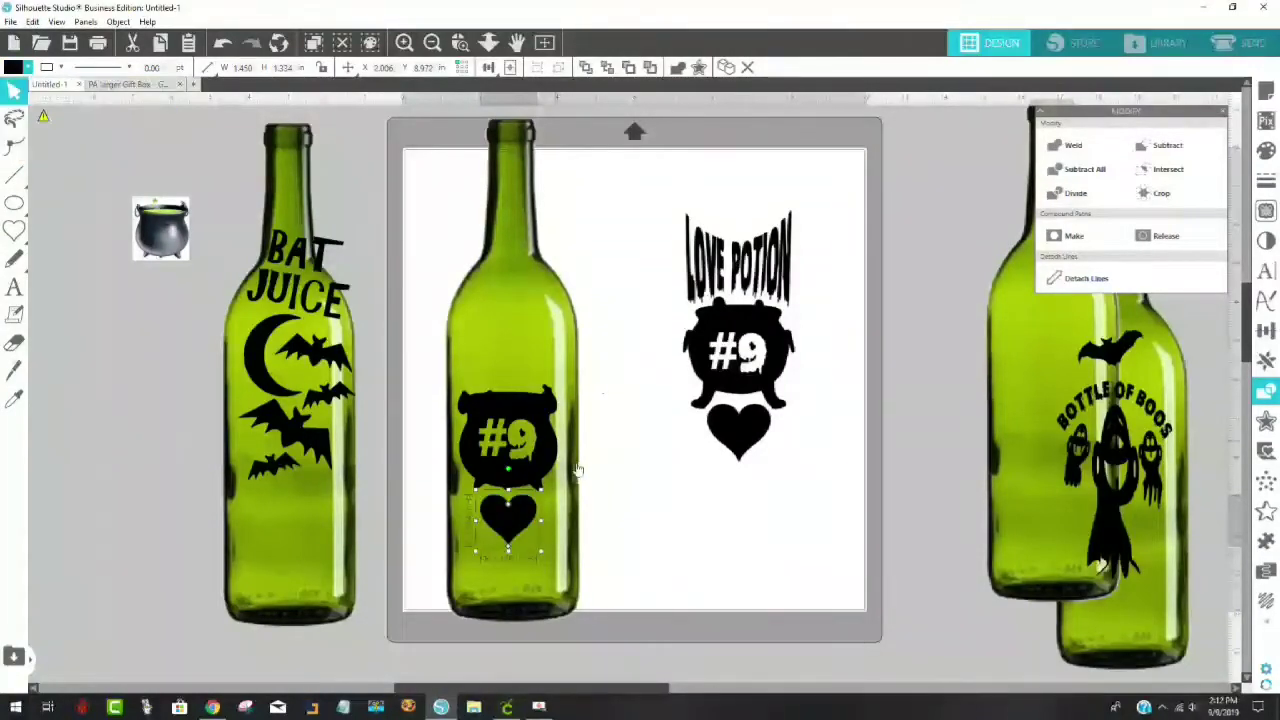
click(636, 544)
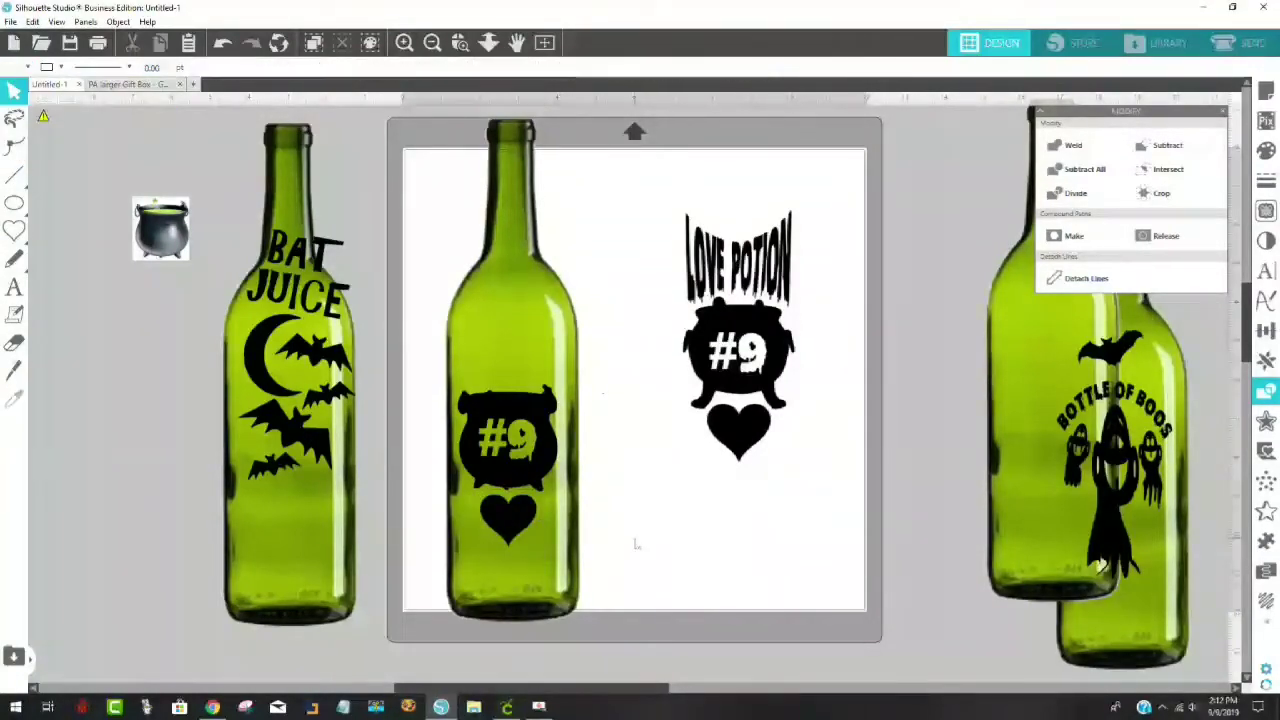
Step: Nudge the heart slightly and lower the #9 cauldron so the two sit closer together on the bottle
click(512, 528)
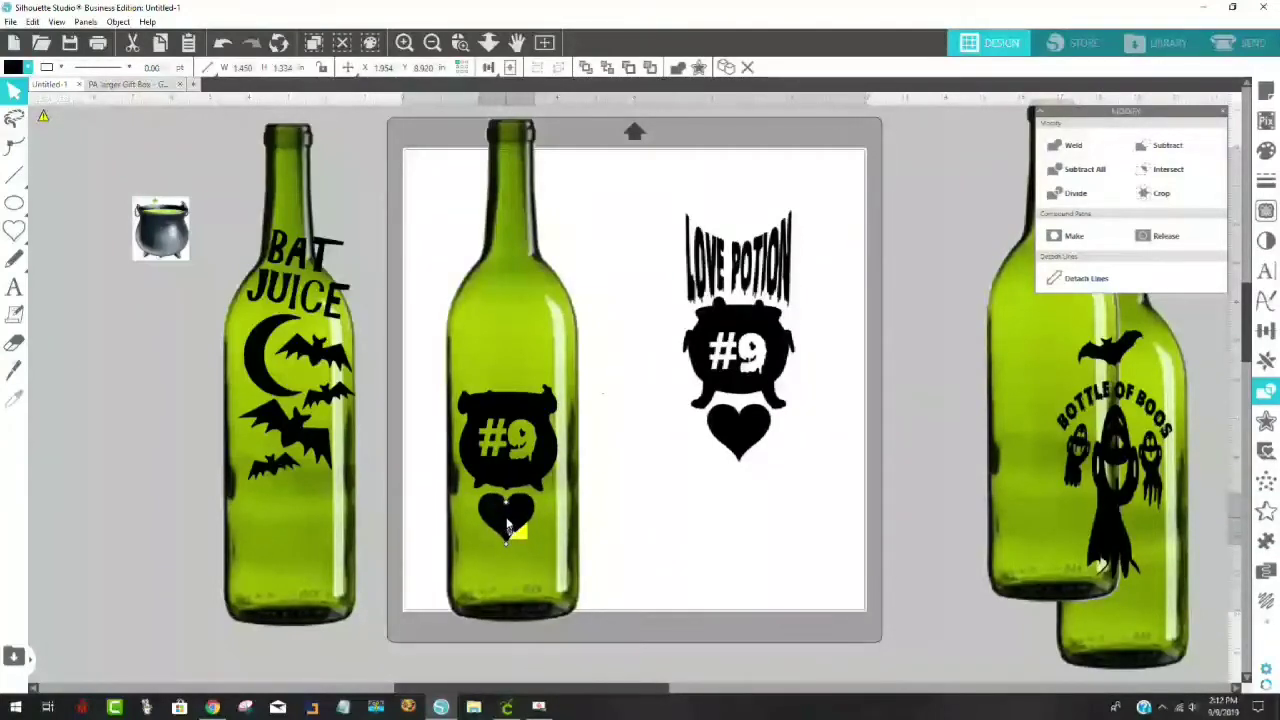
click(548, 478)
click(598, 488)
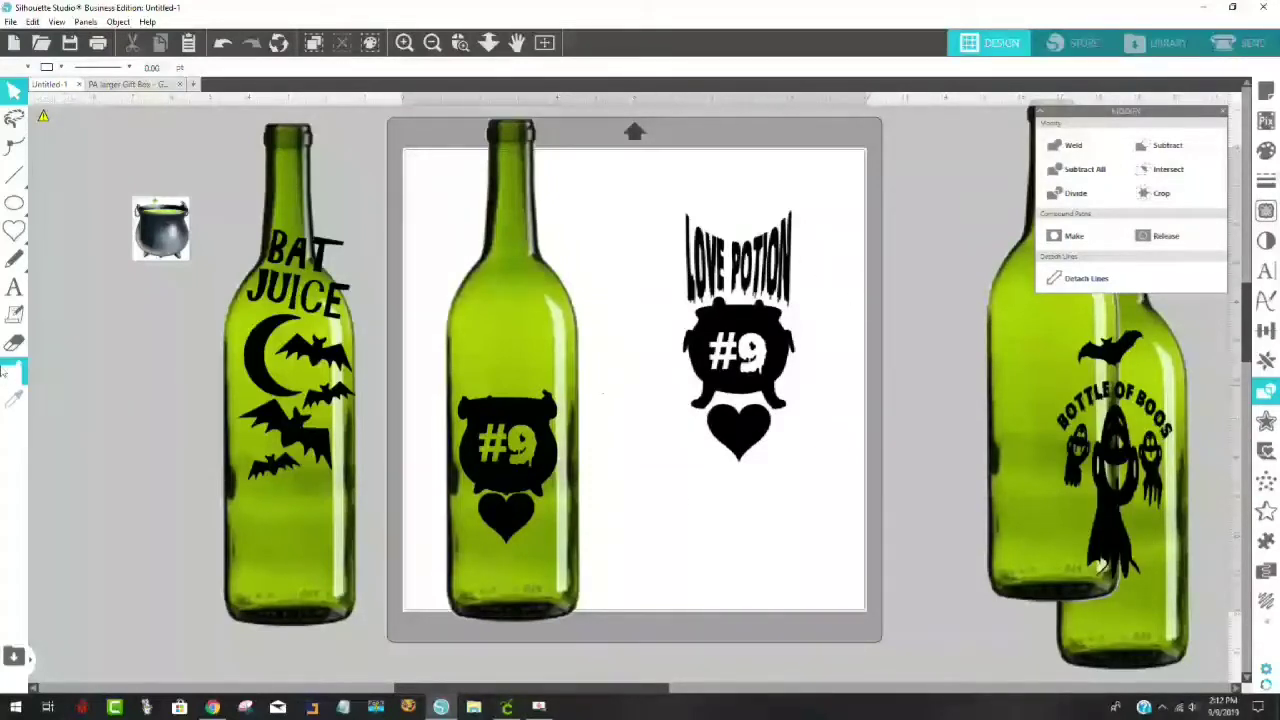
Step: Add the text "love potion" on the page below the reference design and select it as an object
click(15, 289)
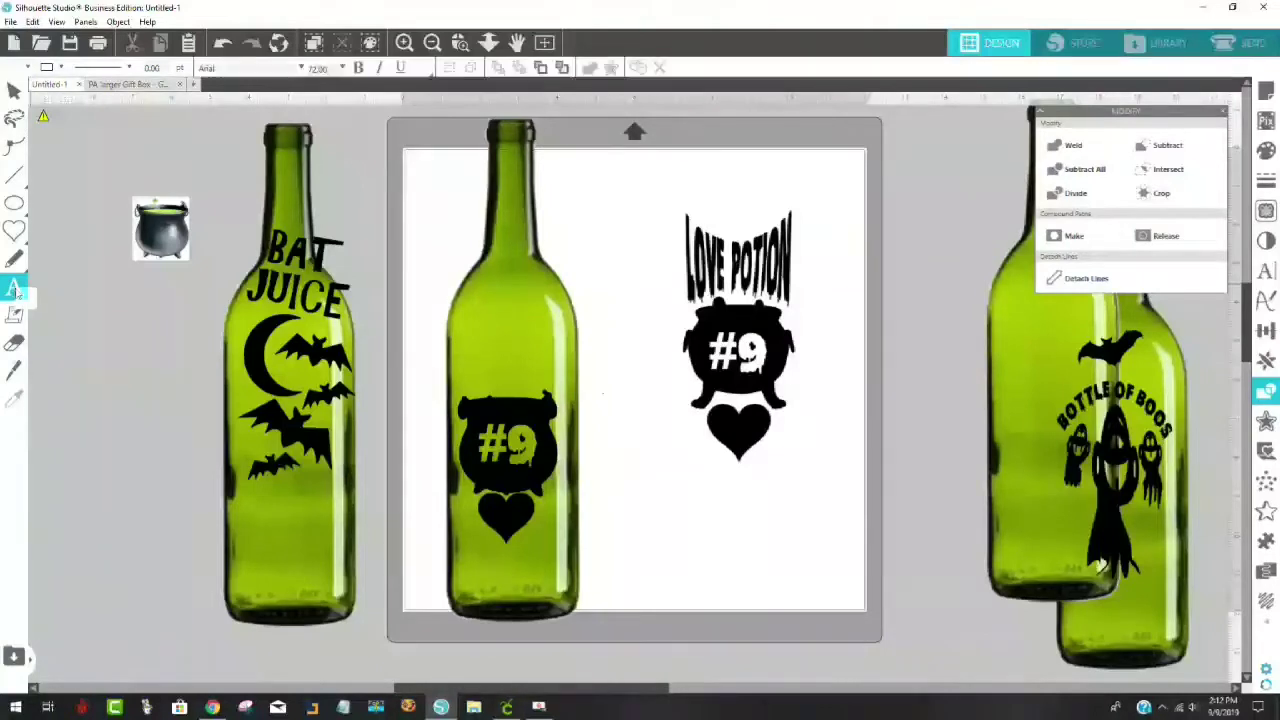
key(Escape)
click(638, 542)
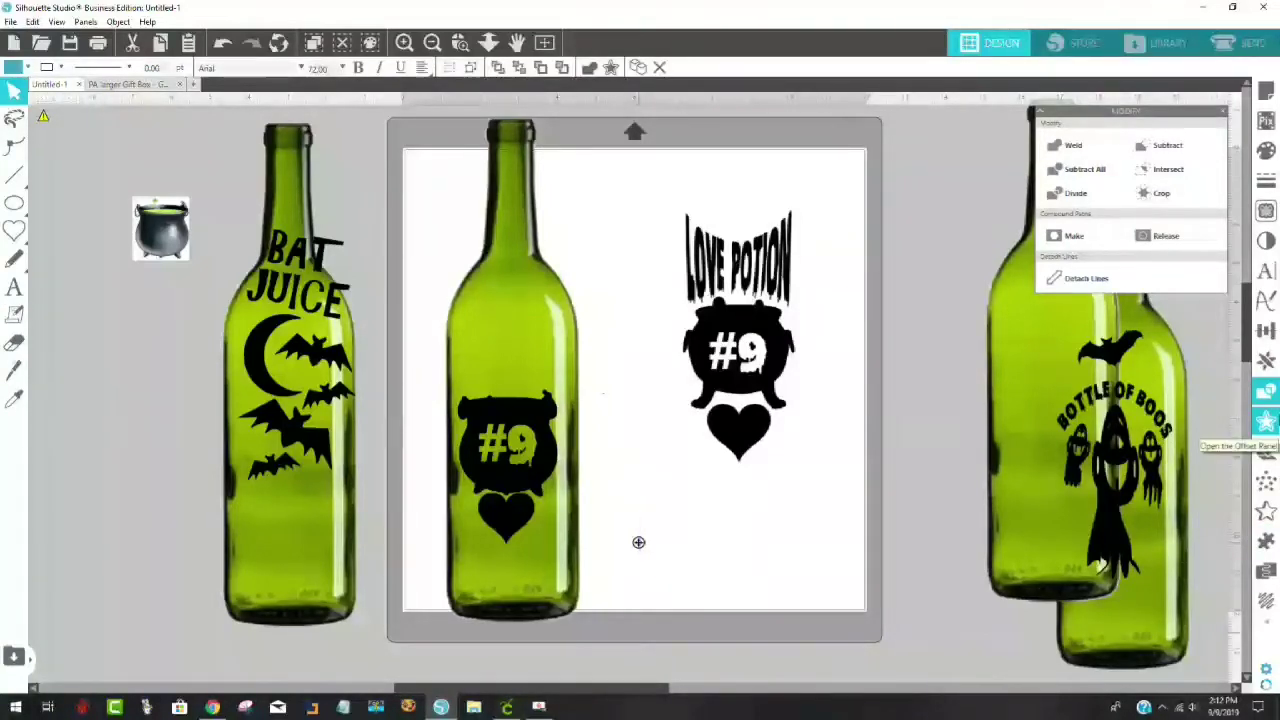
text(love potion)
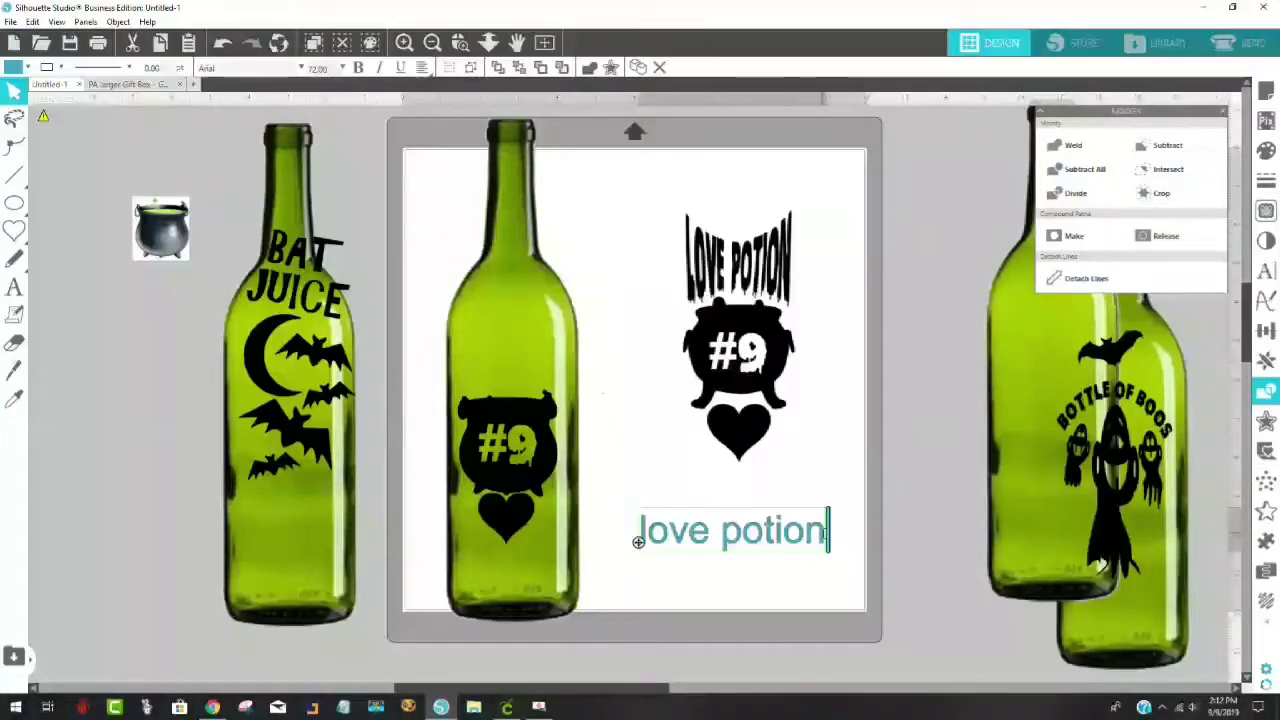
drag(829, 532, 644, 550)
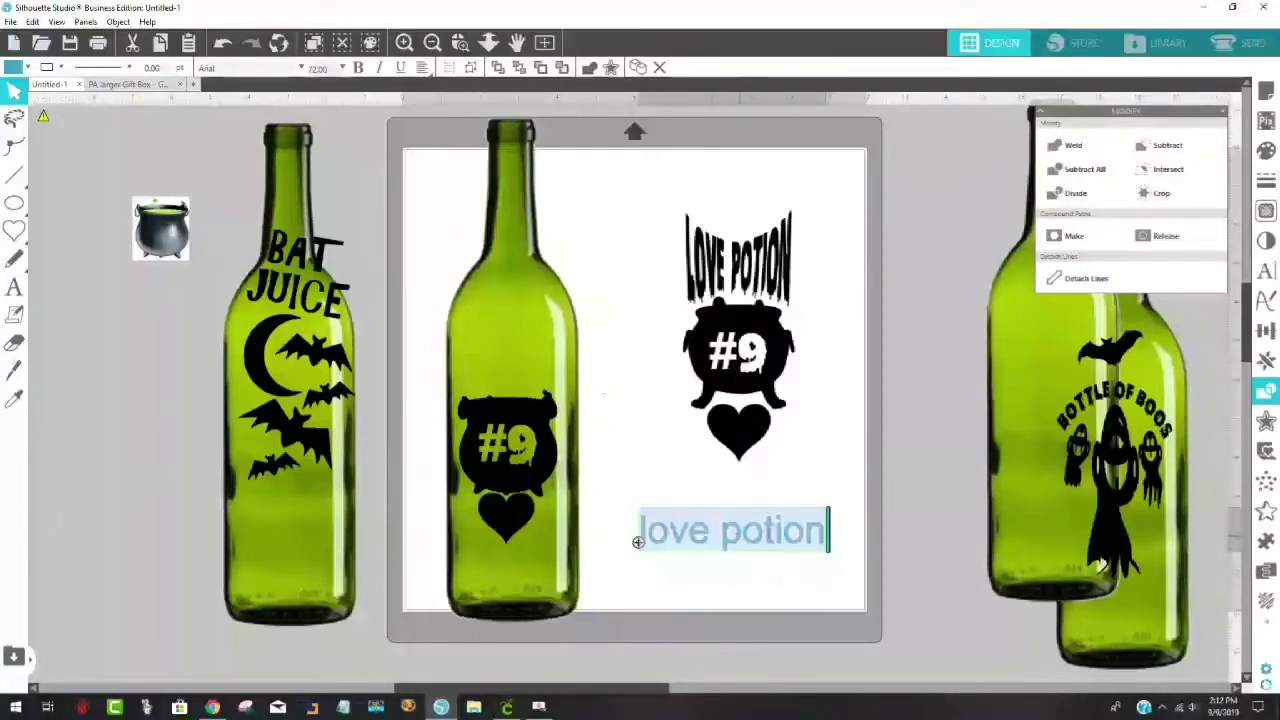
click(788, 600)
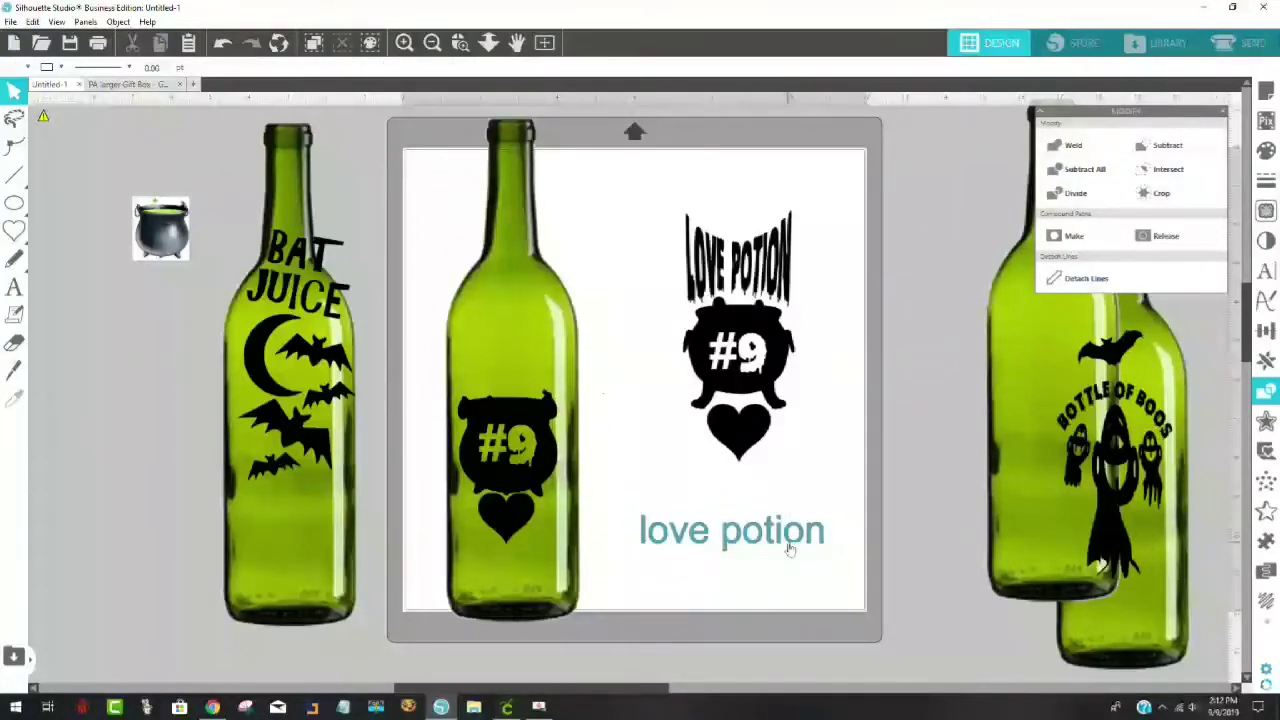
click(790, 548)
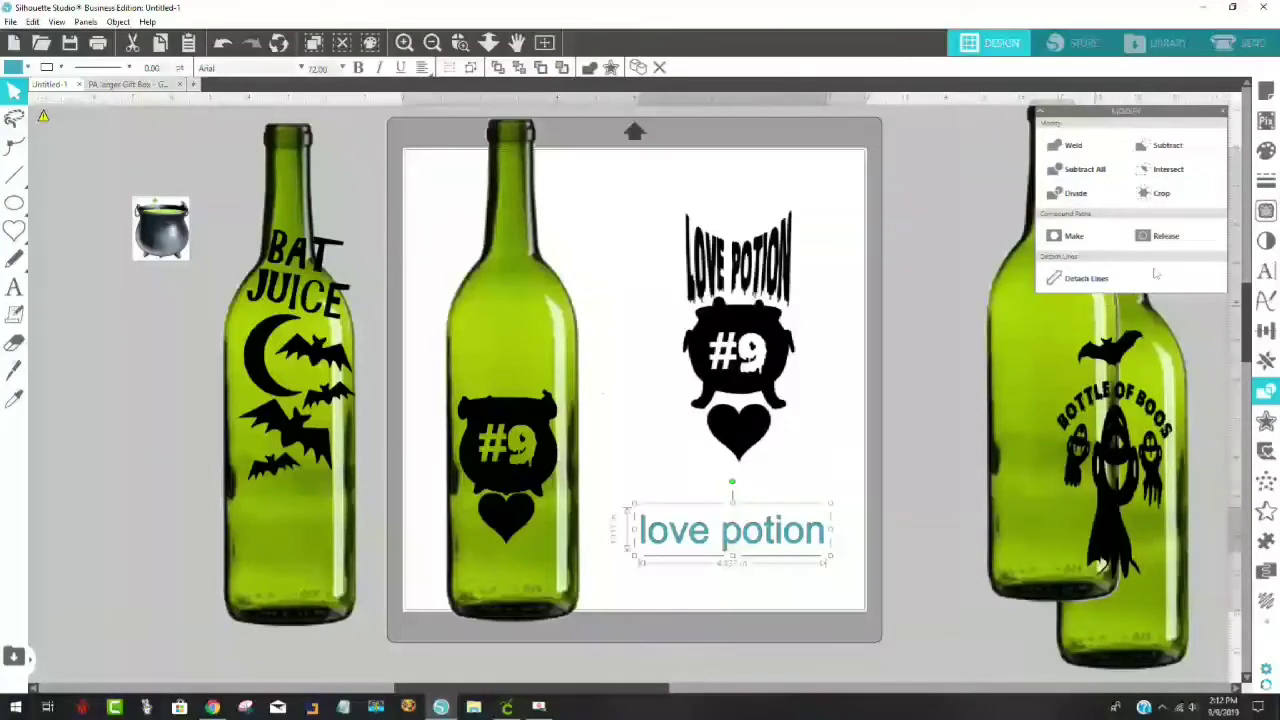
Step: Set the "love potion" text in Scary Halloween Font and enlarge it to about 95 pt above the reference design
click(1265, 272)
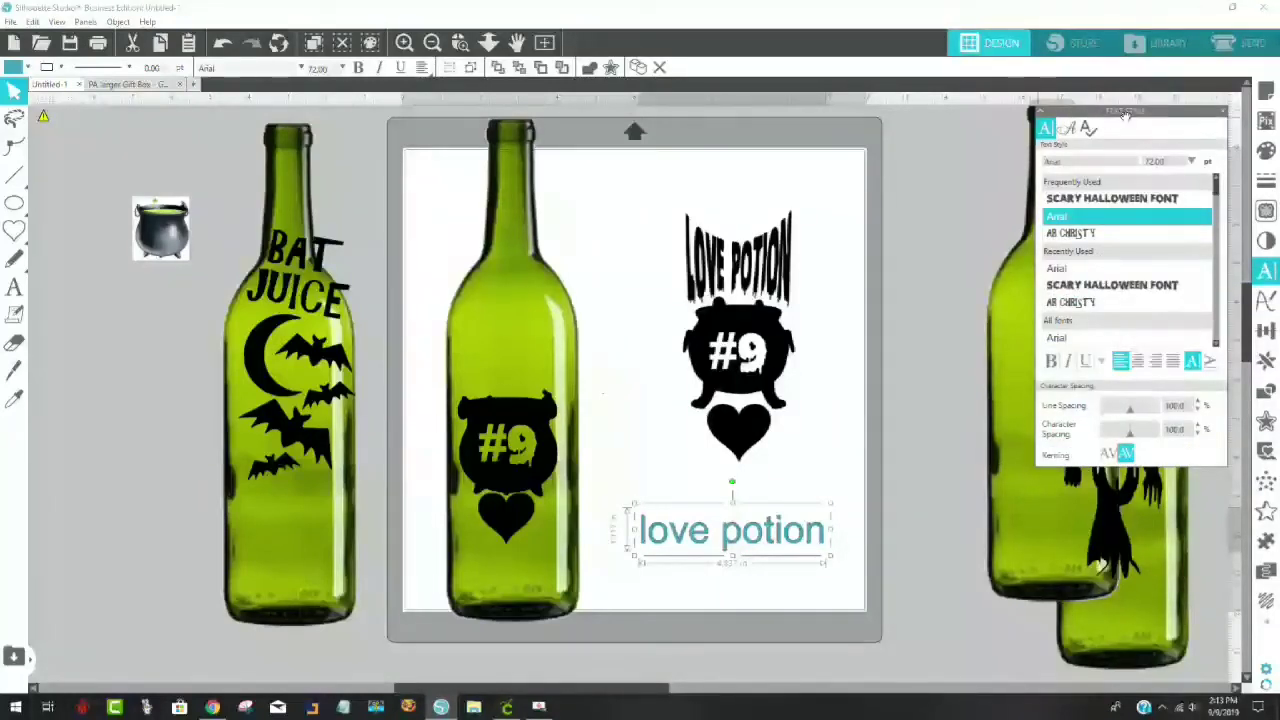
click(1128, 286)
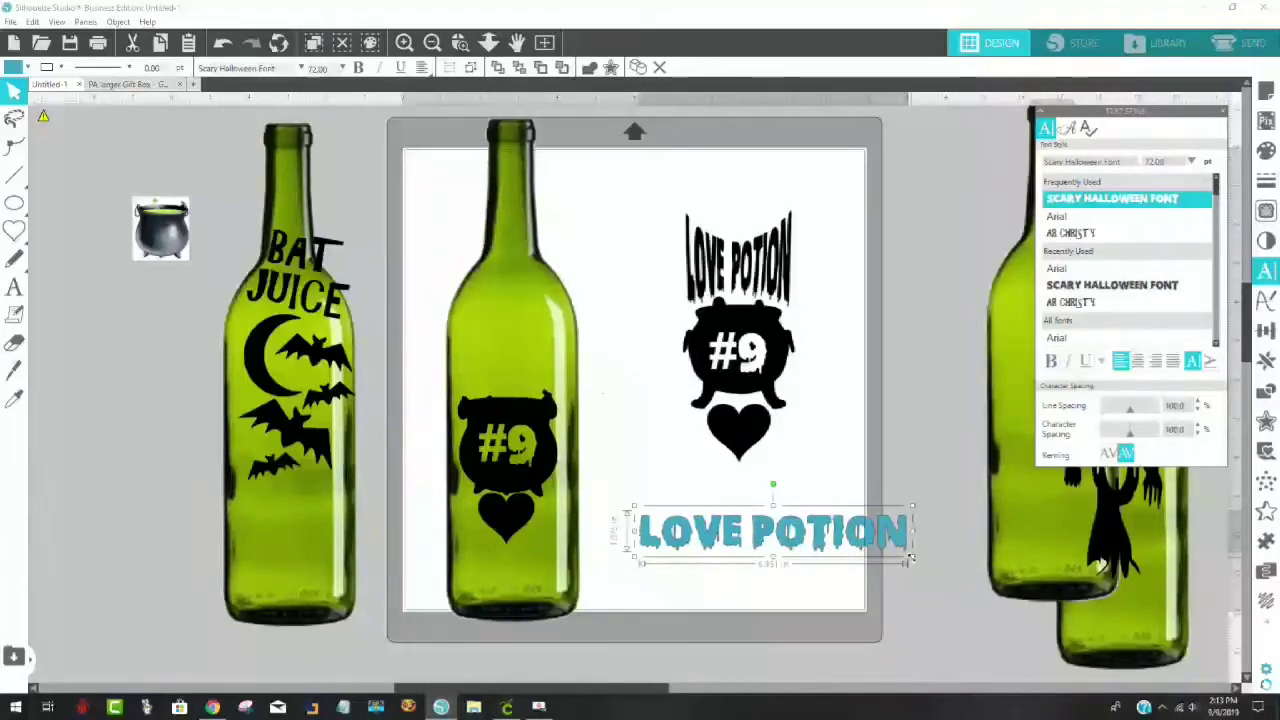
drag(906, 563, 985, 658)
drag(806, 566, 759, 210)
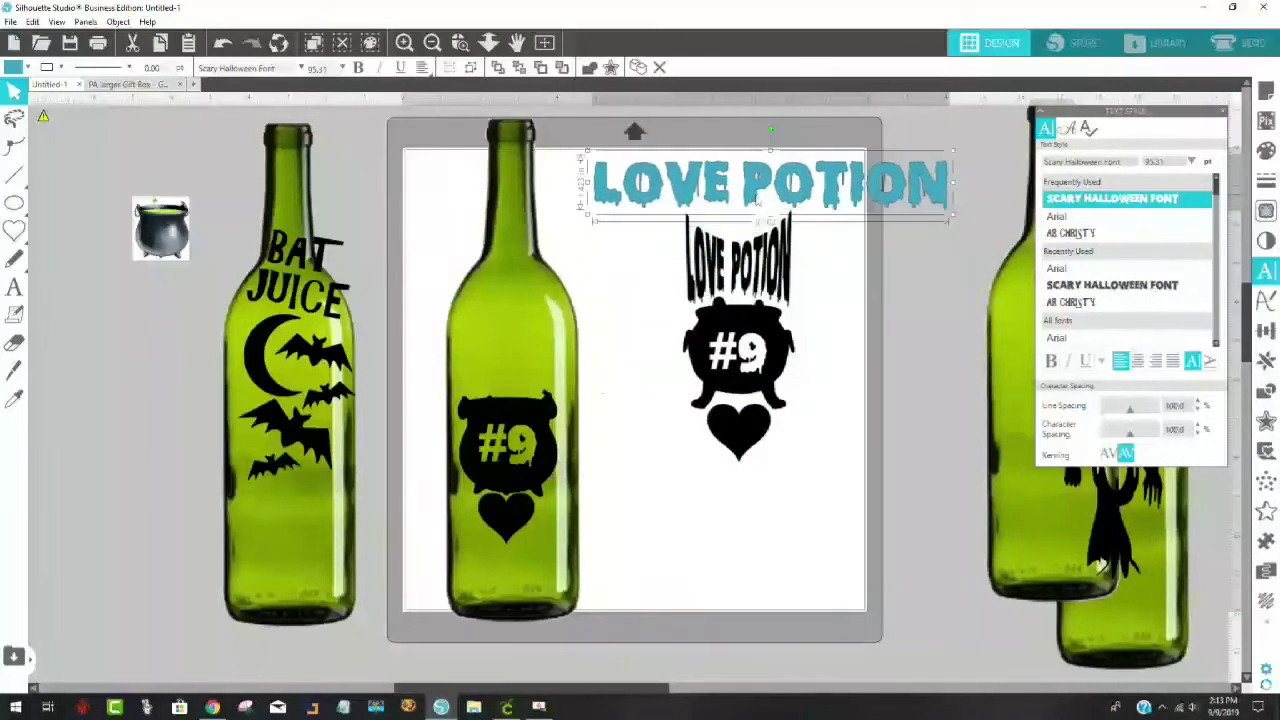
Step: Compare the new LOVE POTION lettering with the warped lettering of the reference design up close, examining the thin drips
click(778, 268)
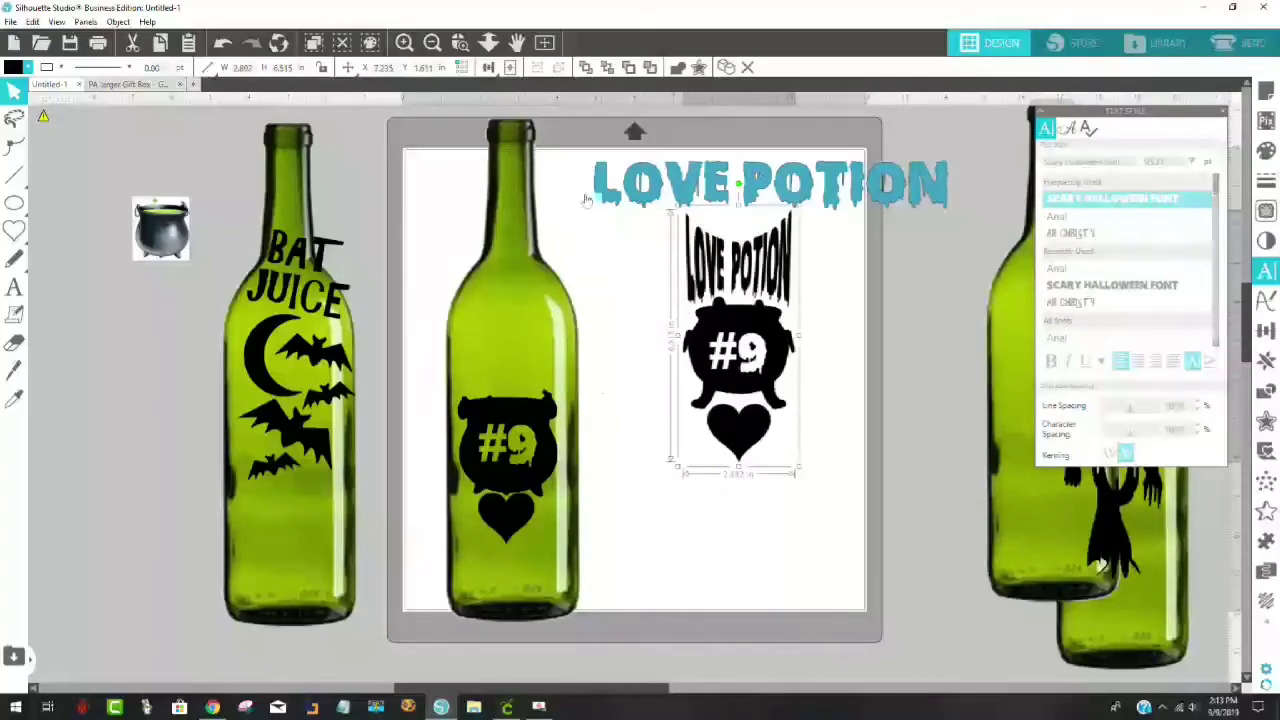
click(459, 42)
drag(641, 248, 826, 332)
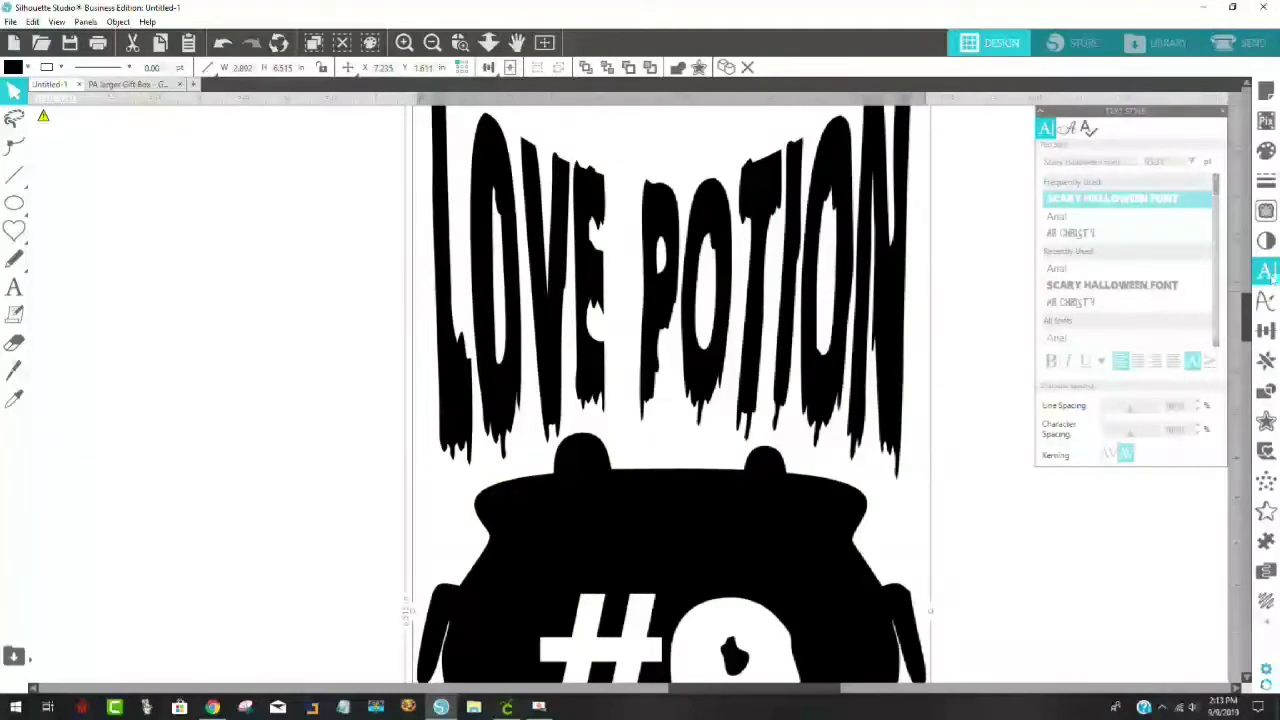
scroll(762, 225, up, 5)
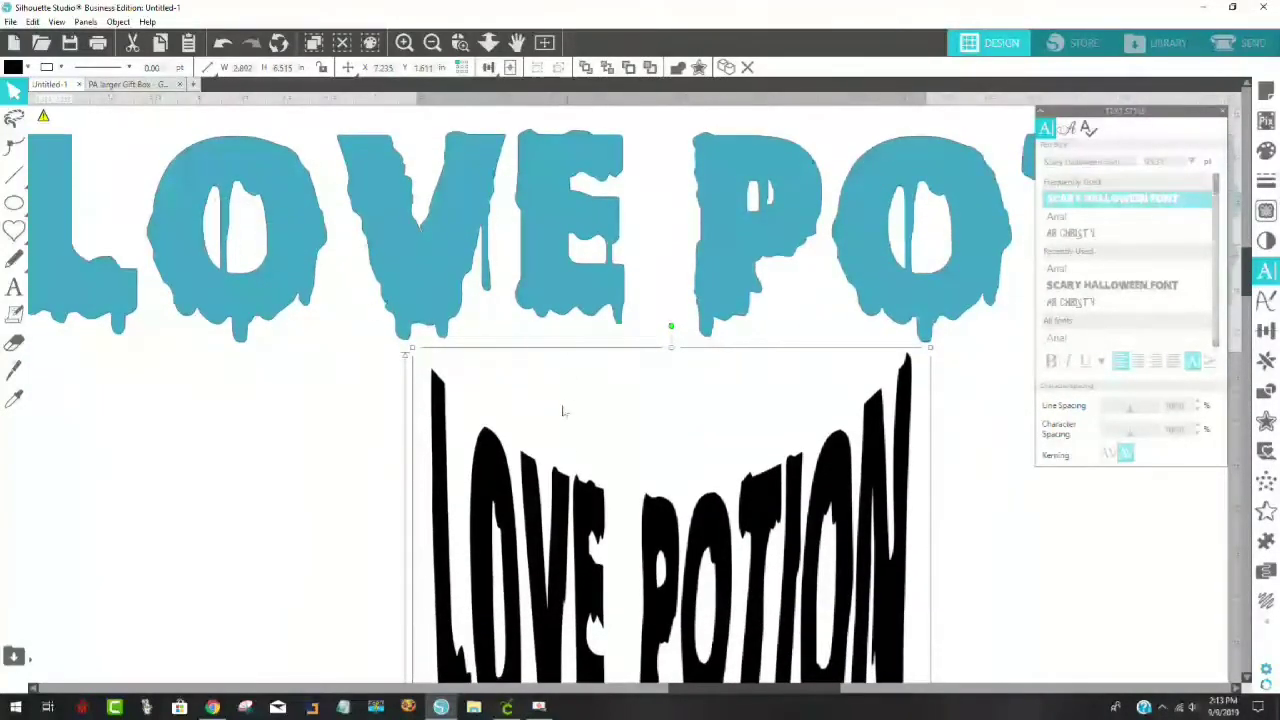
scroll(527, 340, down, 2)
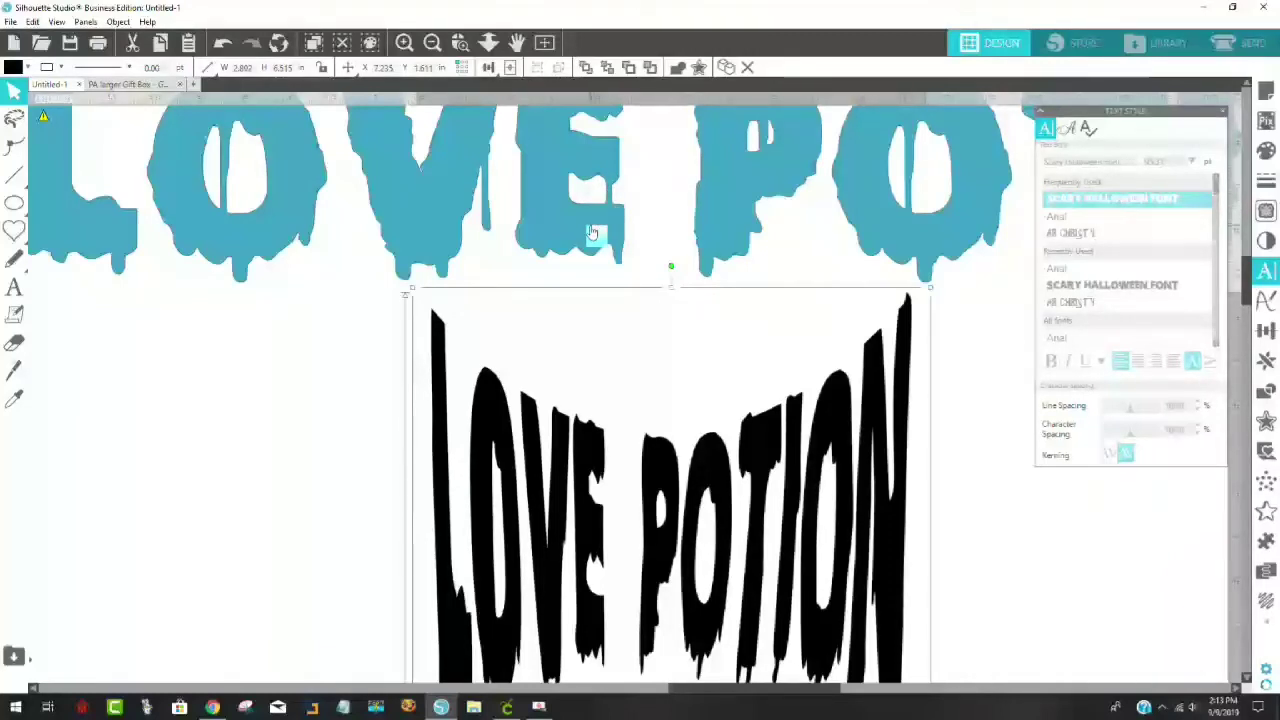
scroll(788, 270, up, 1)
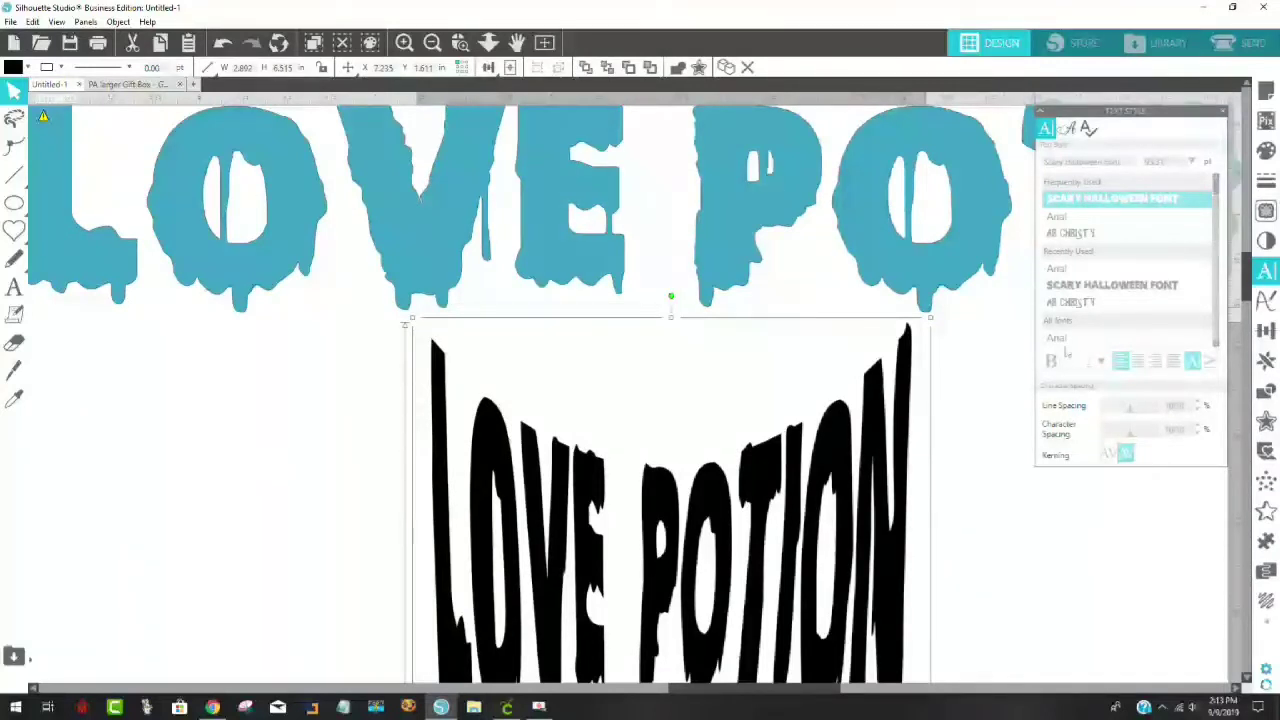
scroll(524, 252, up, 2)
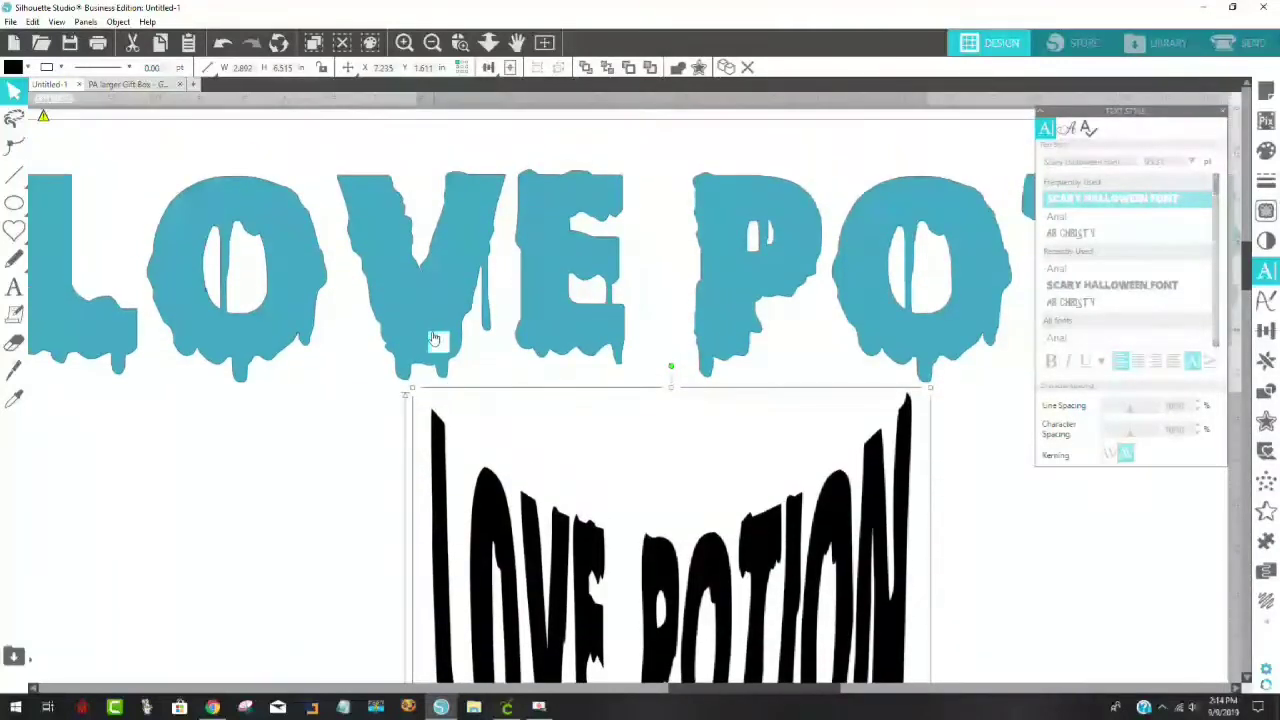
Step: Shift the LOVE POTION text to the right and convert it to editable paths
drag(240, 214, 367, 214)
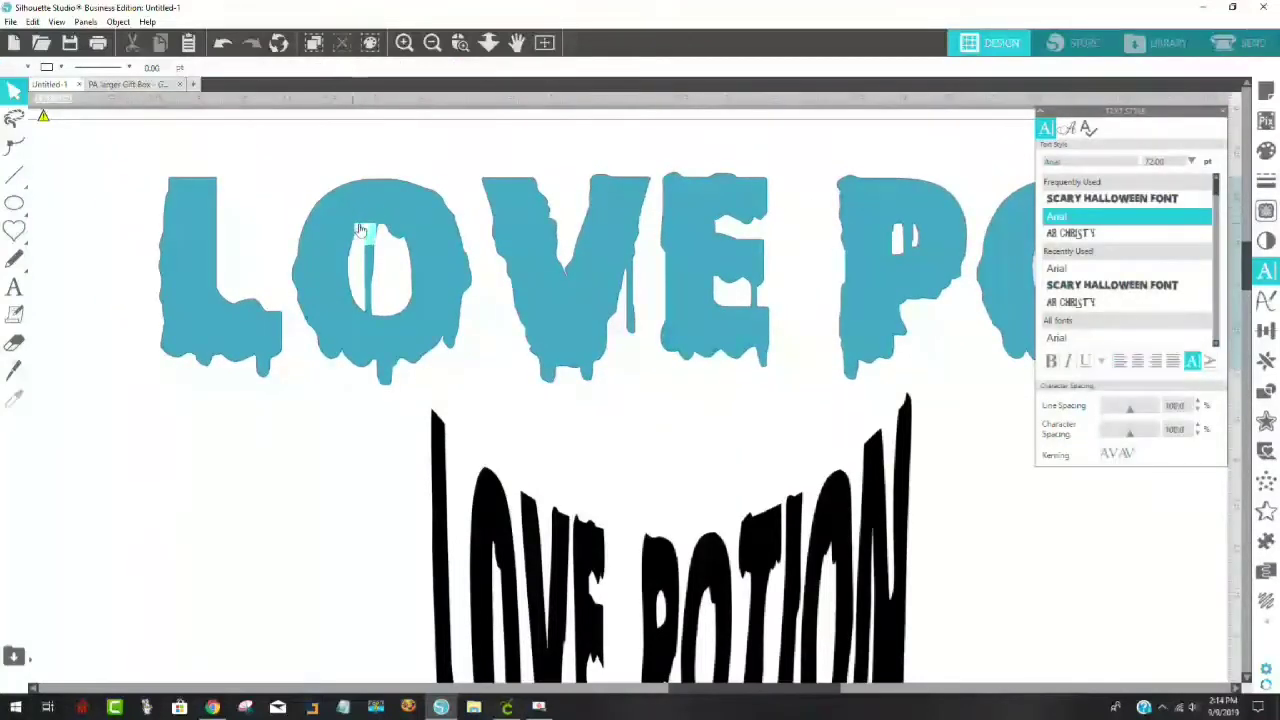
double_click(367, 214)
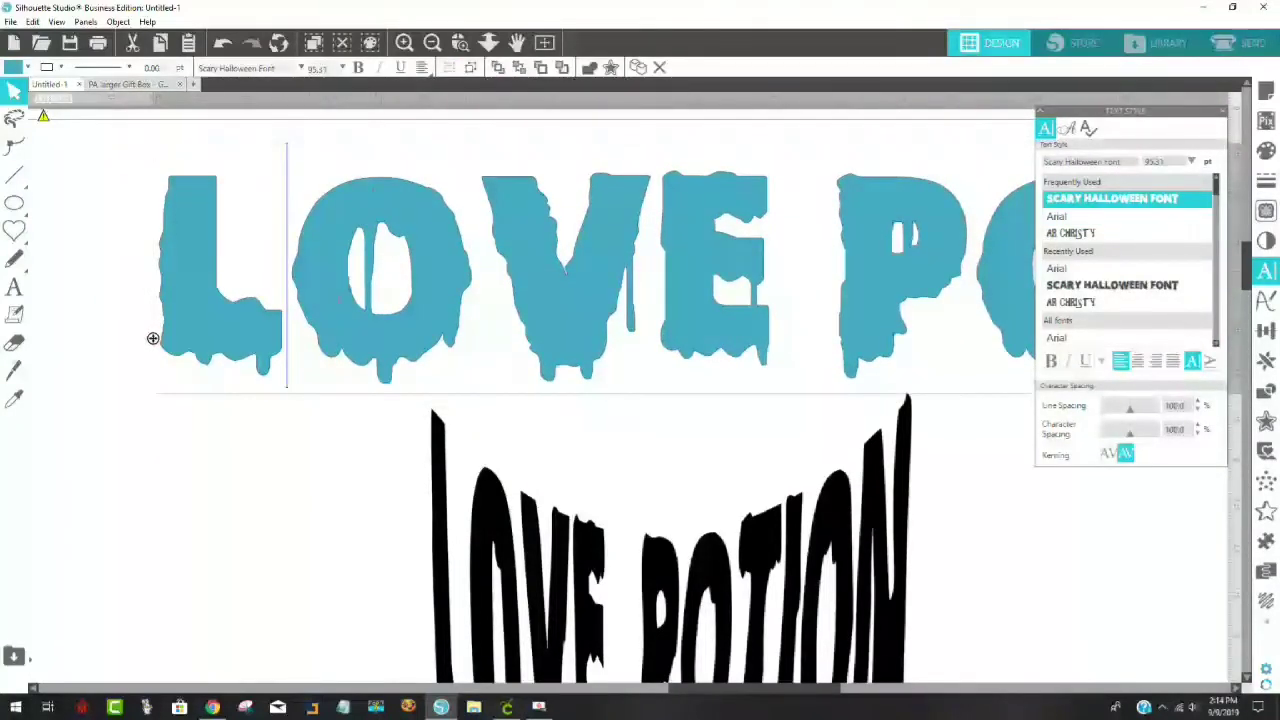
right_click(355, 340)
click(392, 542)
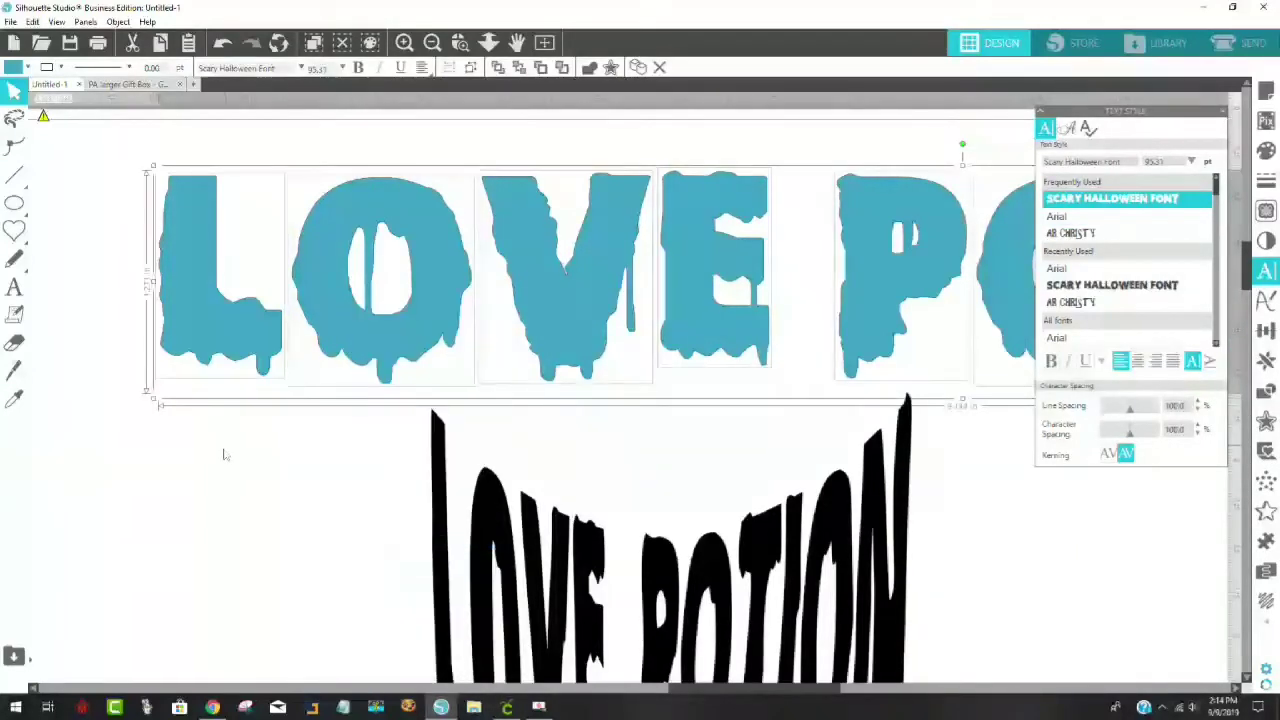
Step: Open the O of LOVE for point editing with the thin drip inside it magnified
double_click(400, 337)
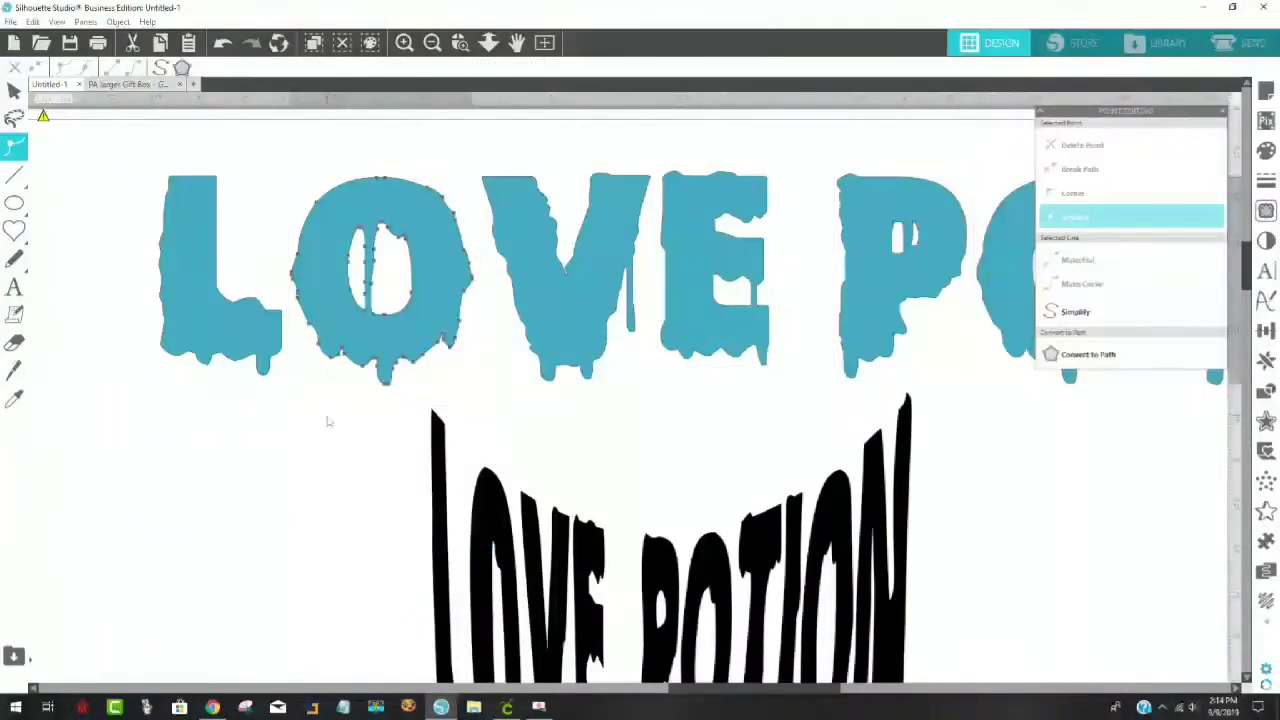
click(377, 365)
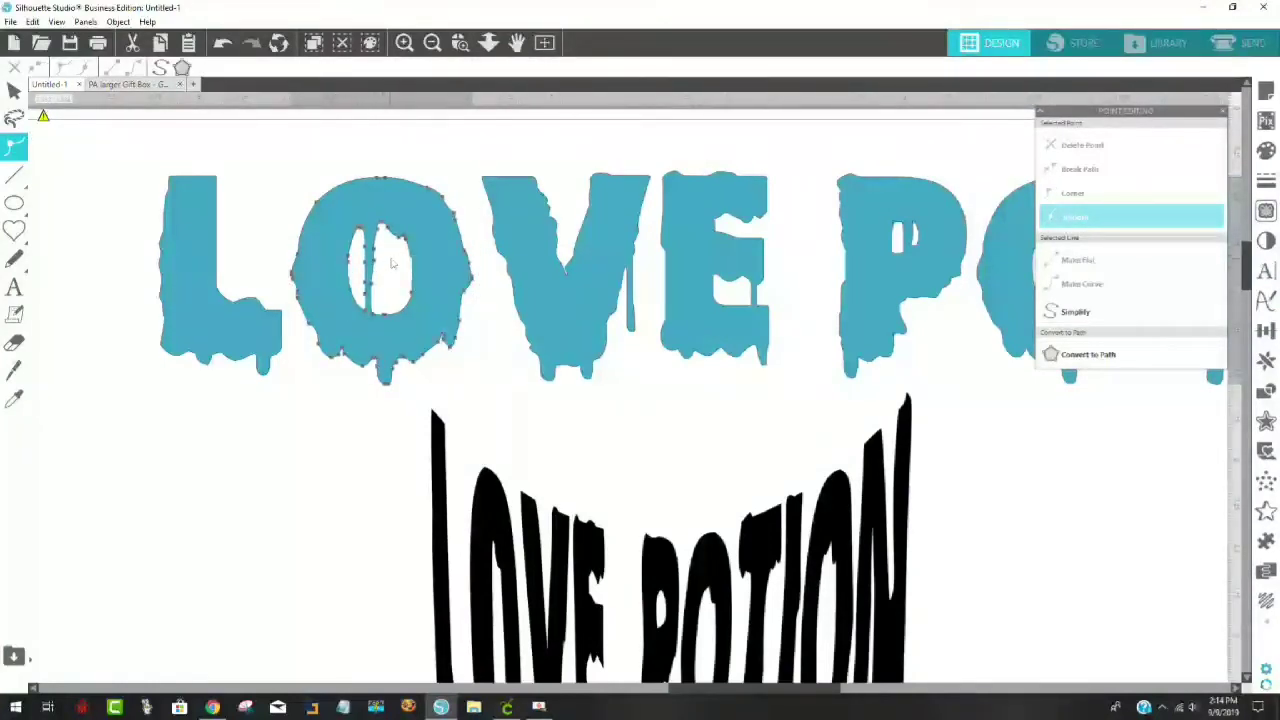
click(380, 232)
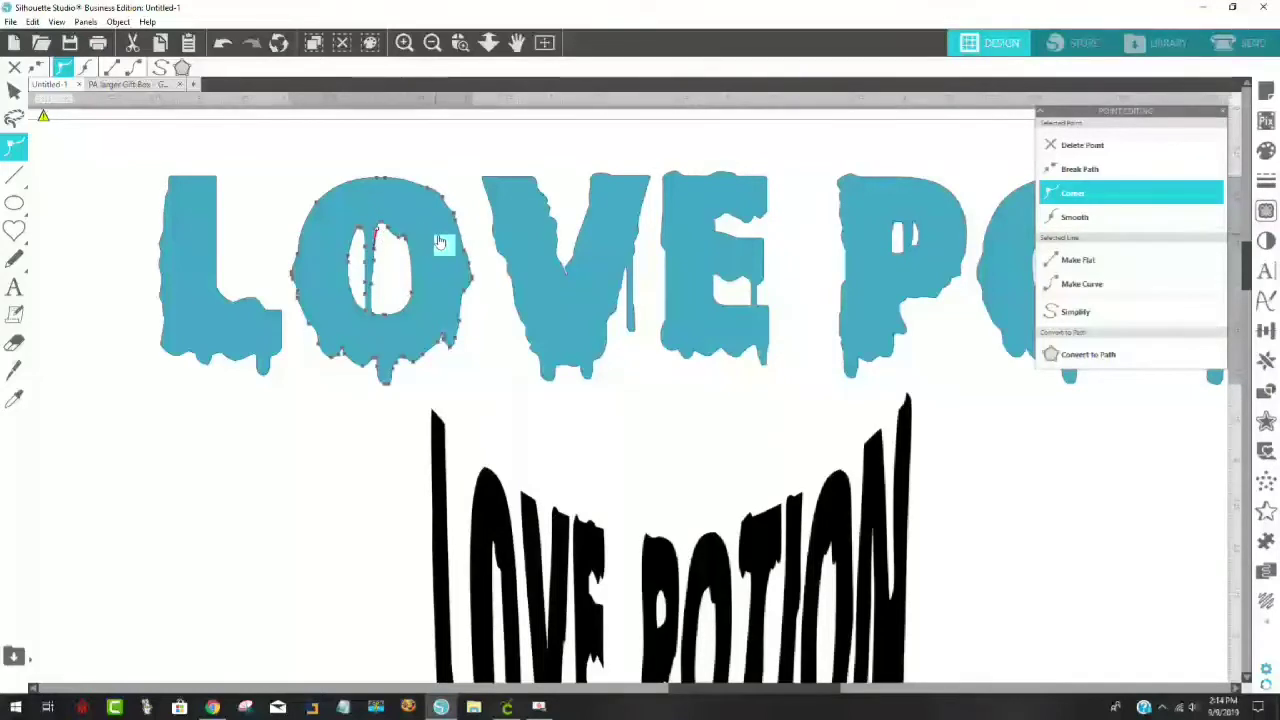
click(460, 42)
drag(332, 140, 445, 258)
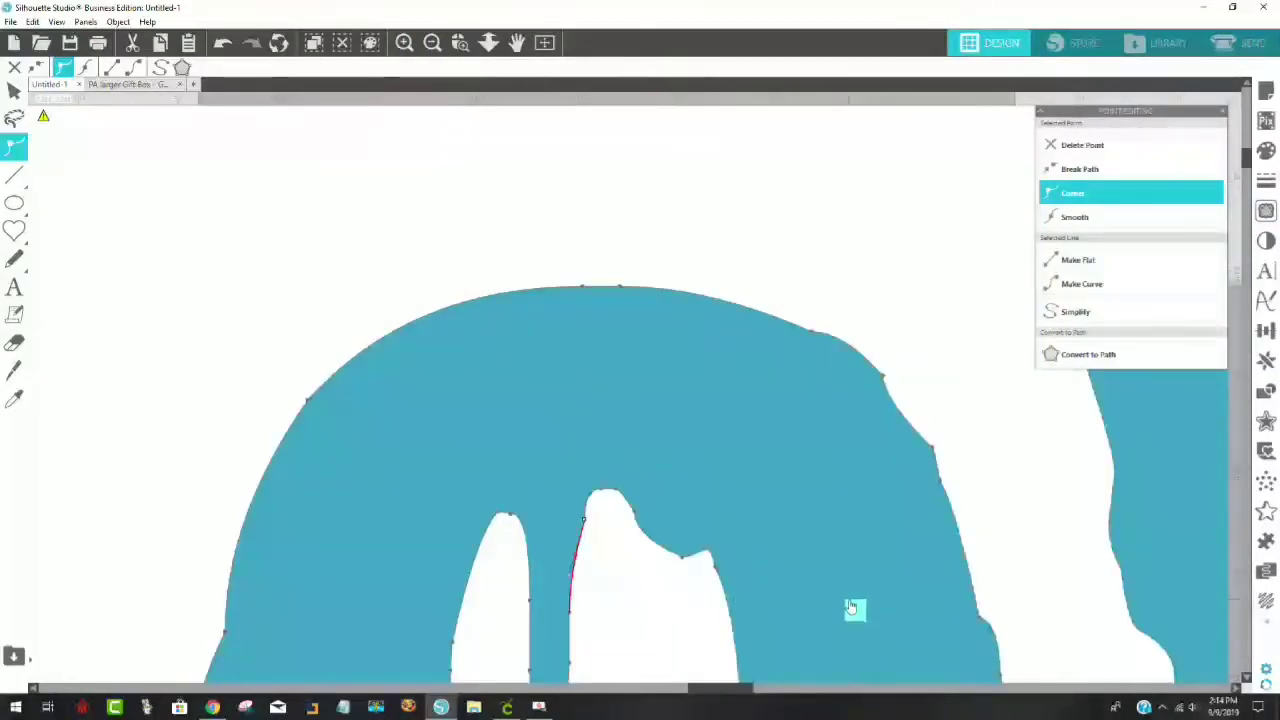
scroll(766, 569, down, 3)
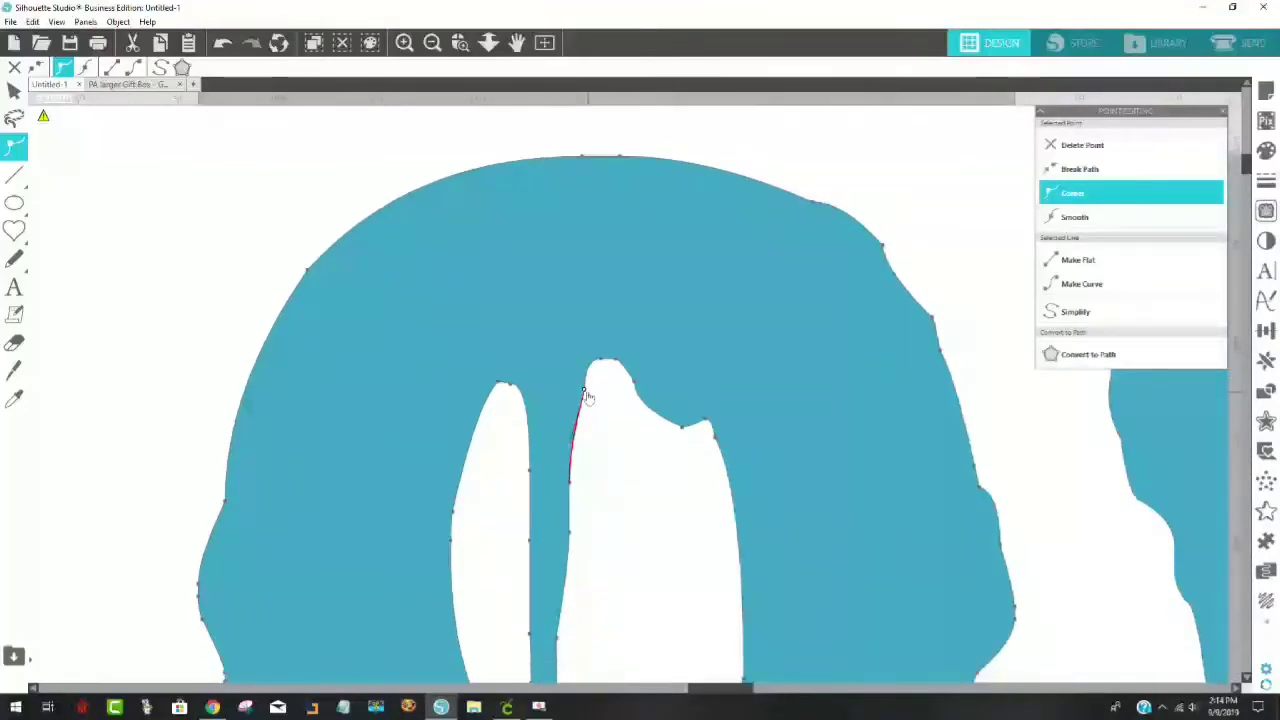
double_click(606, 424)
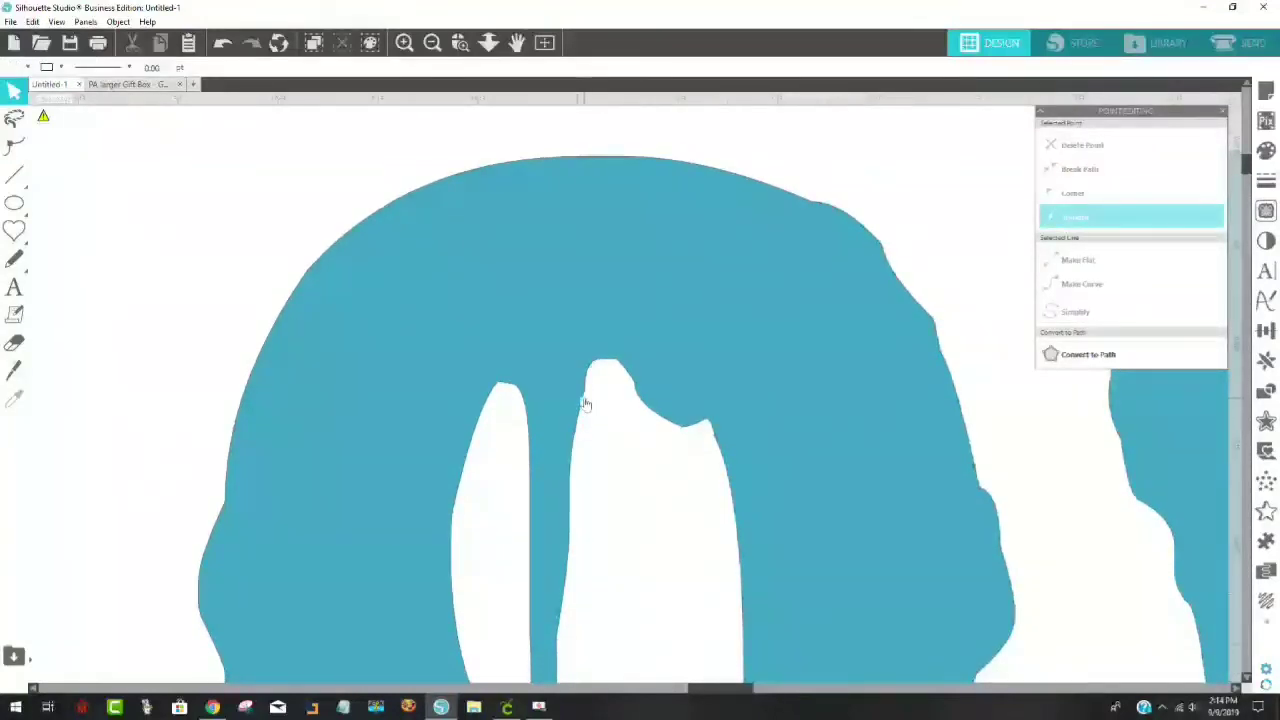
double_click(582, 401)
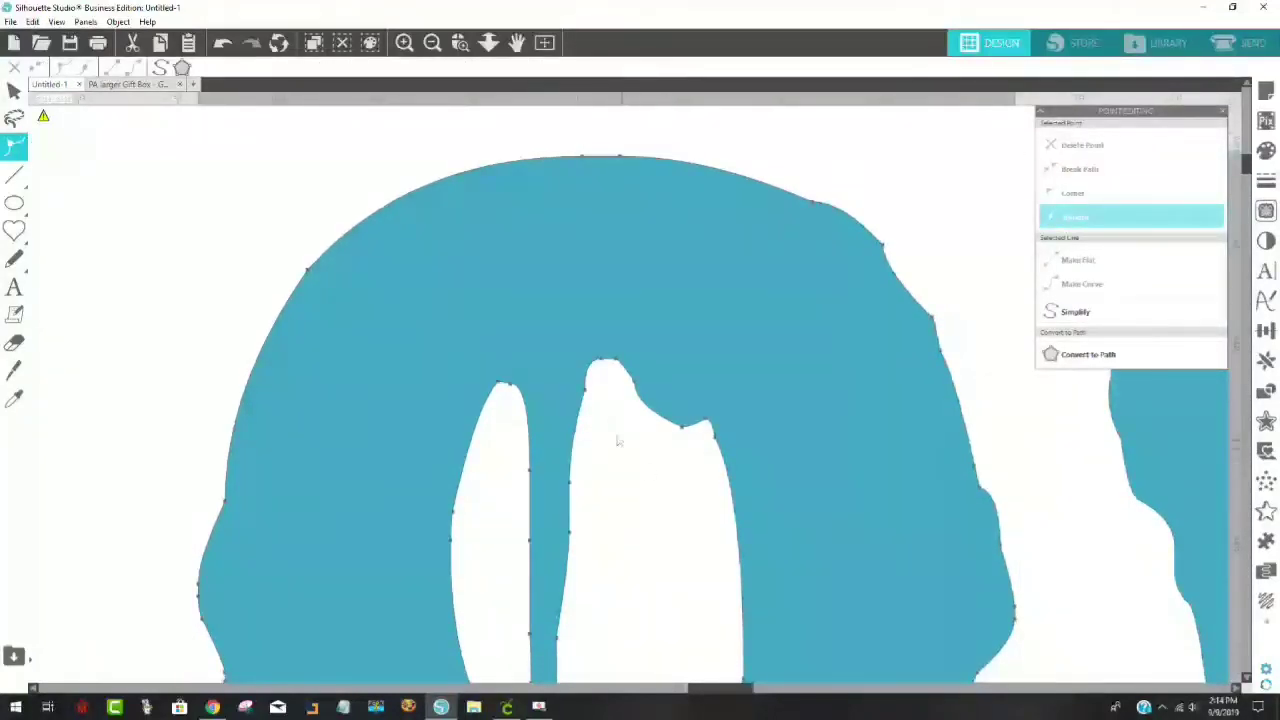
Step: Delete the edge points facing the thin drip in the O's wider inner opening and nudge its lower corner point right
click(586, 391)
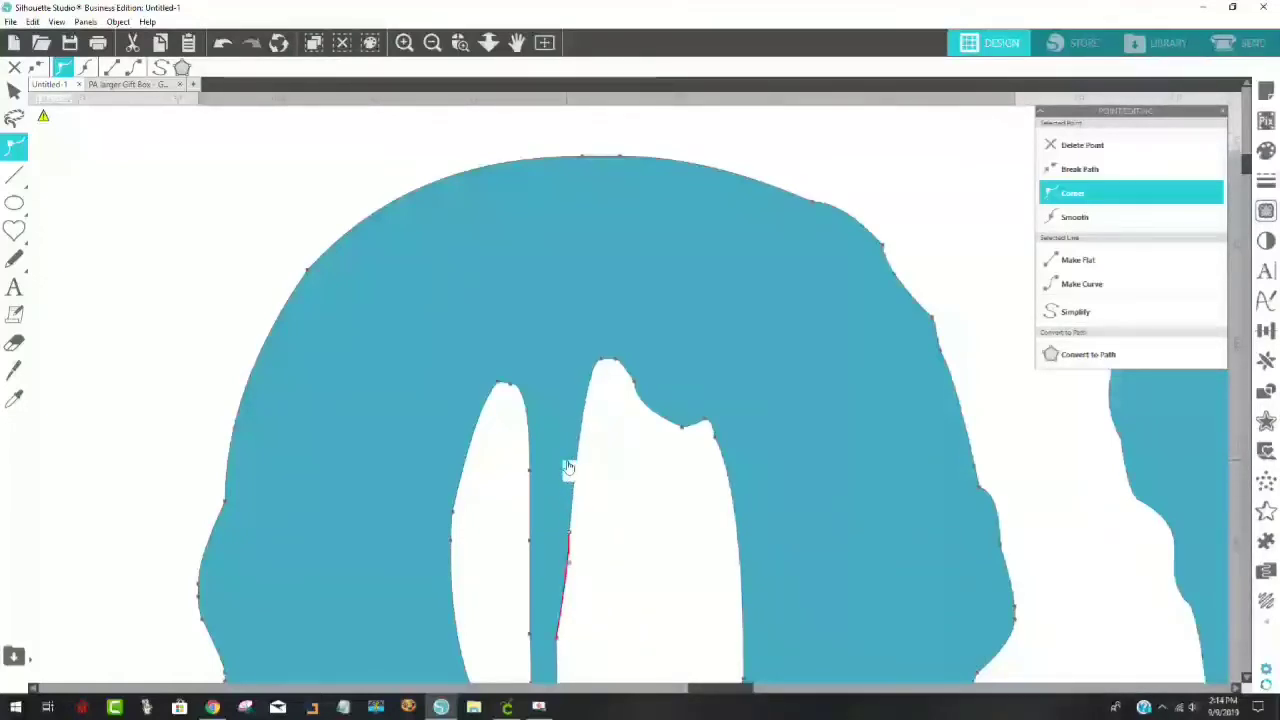
key(Delete)
scroll(676, 444, down, 1)
scroll(676, 444, down, 3)
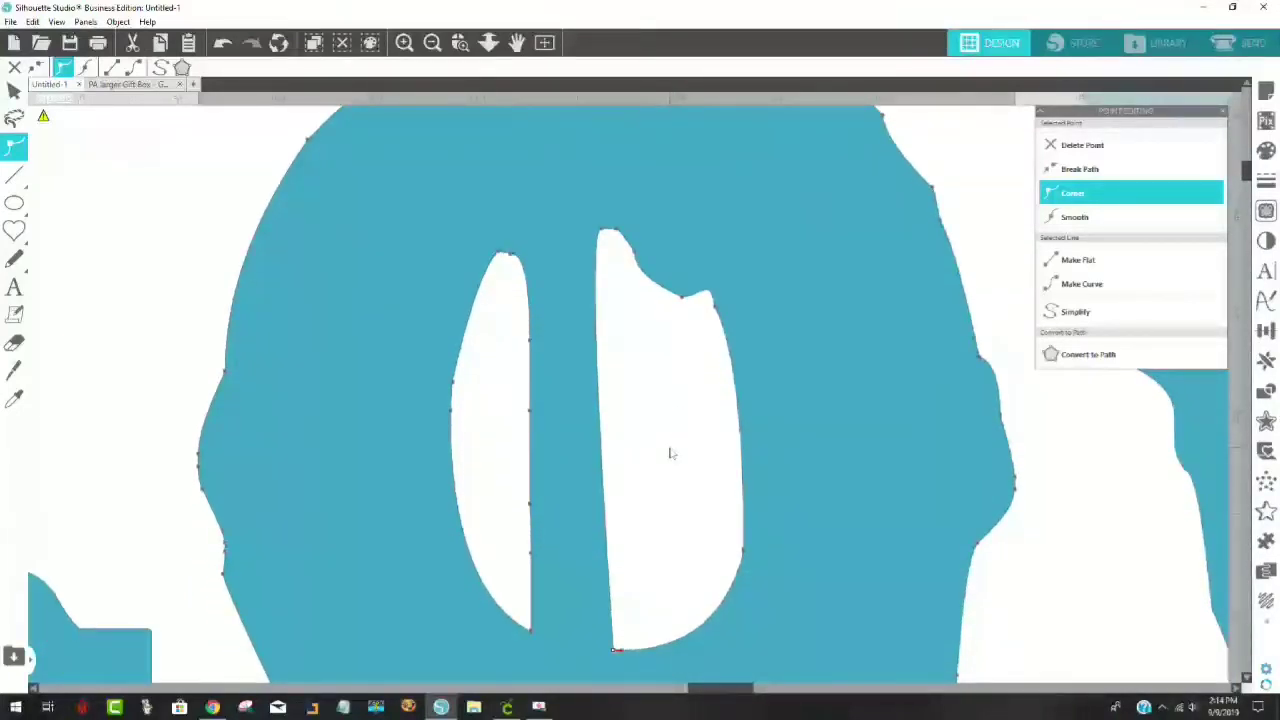
key(Right)
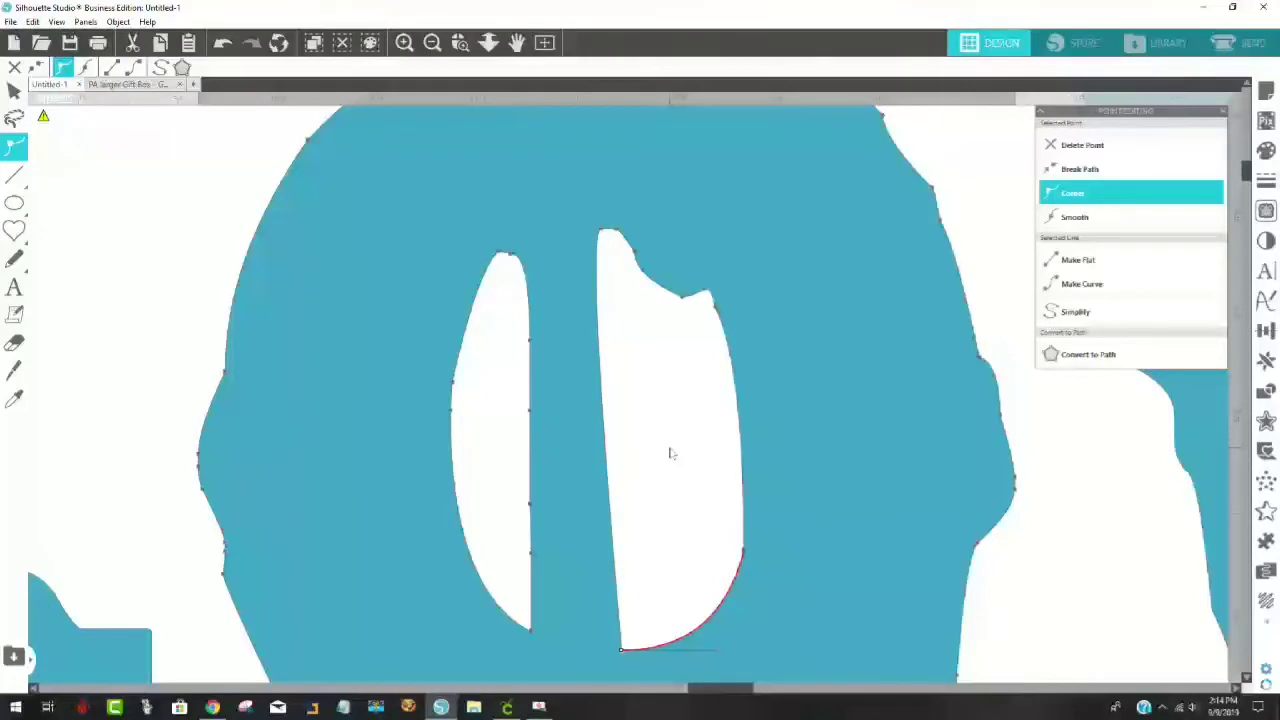
Step: Remove the narrow inner opening of the O by deleting its points
click(534, 633)
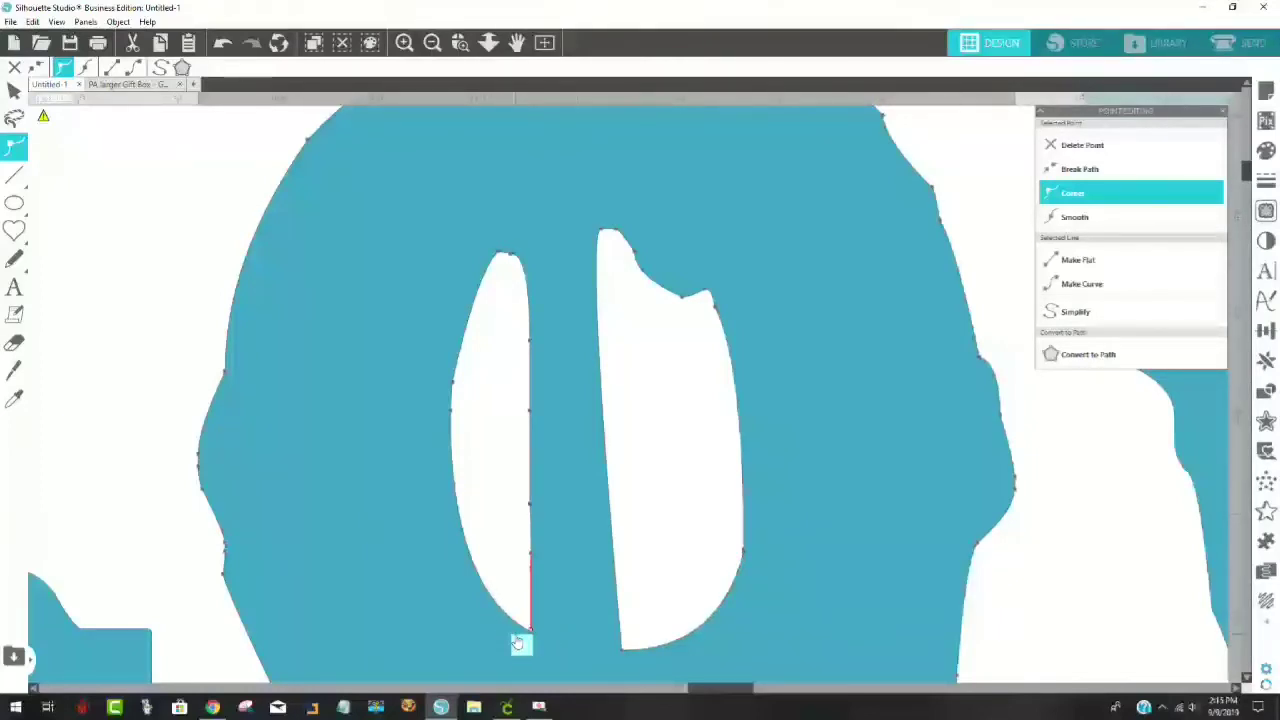
key(Delete)
key(Delete)
key(Delete)
key(Delete)
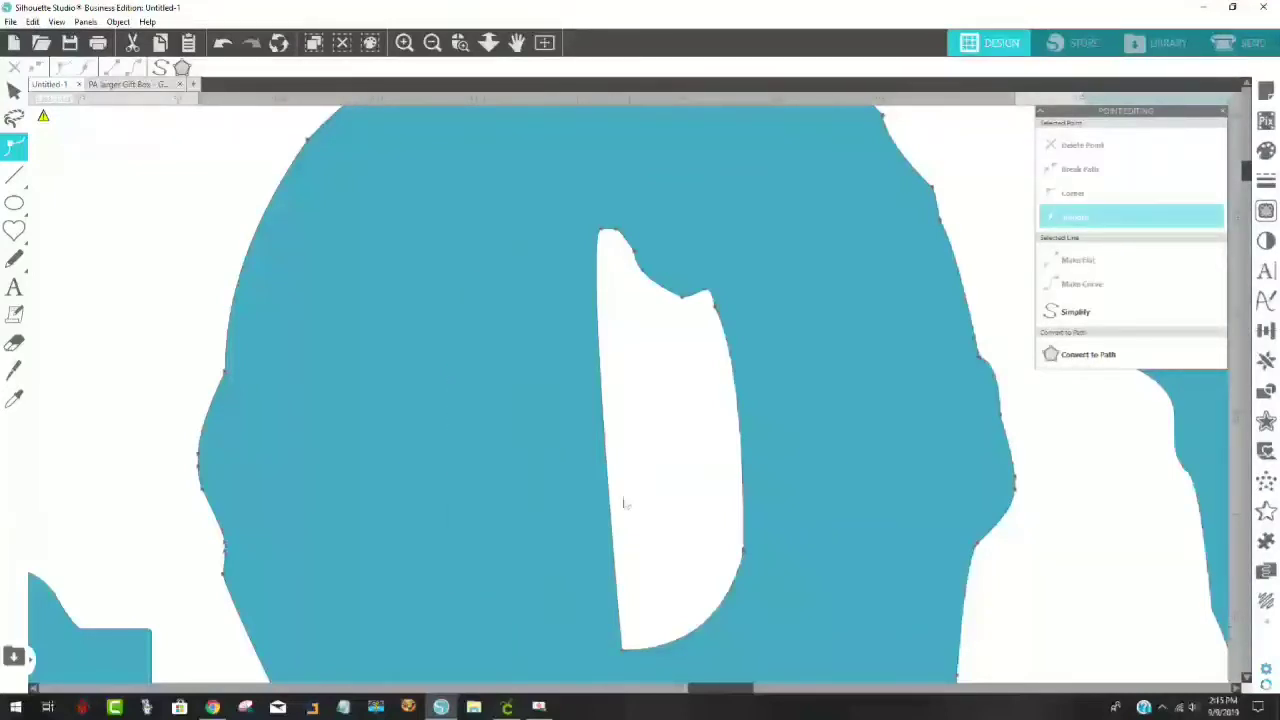
key(Escape)
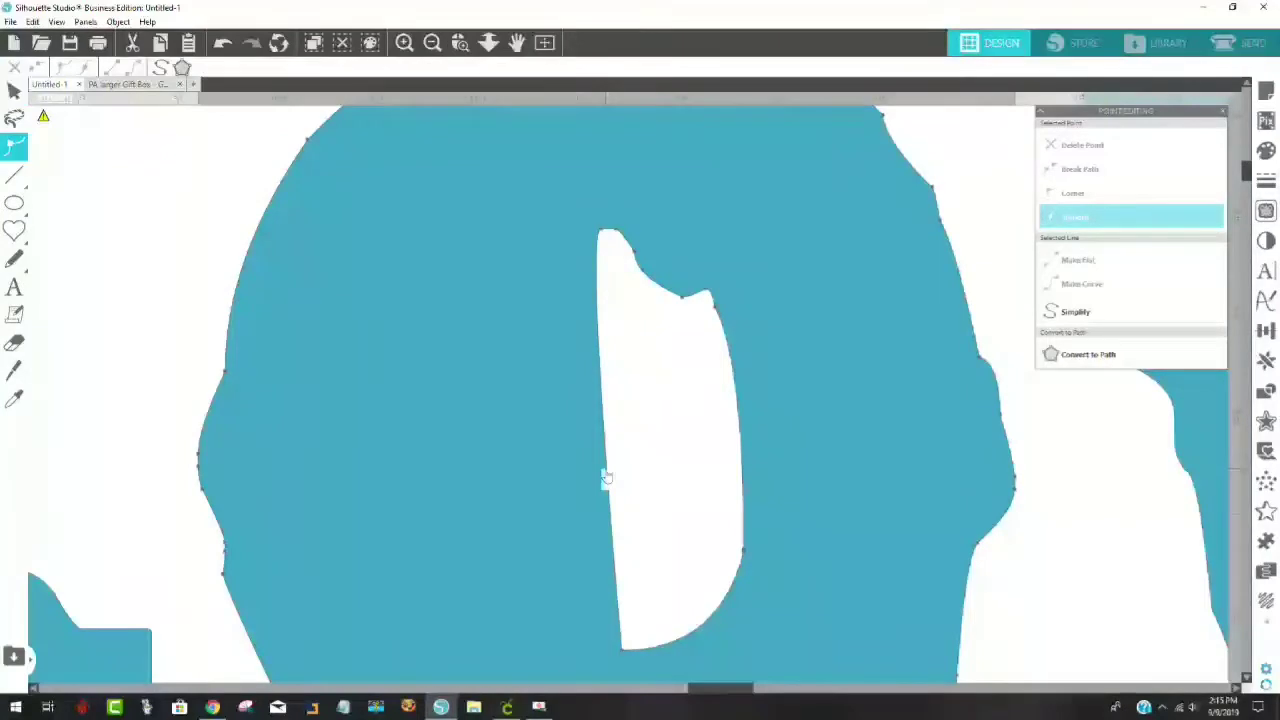
Step: Add points to the straight edge of the remaining opening and pull them outward into a rounded O centre
click(606, 476)
double_click(606, 472)
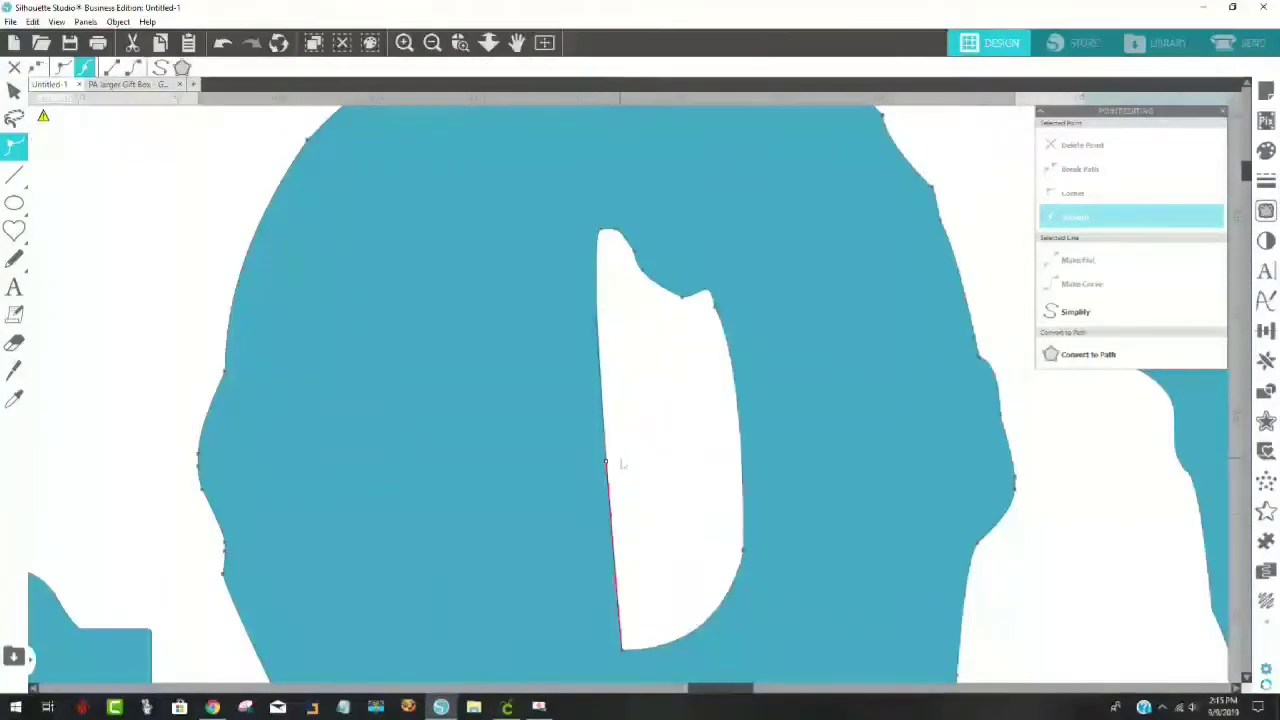
click(607, 465)
drag(607, 465, 449, 461)
drag(545, 556, 474, 626)
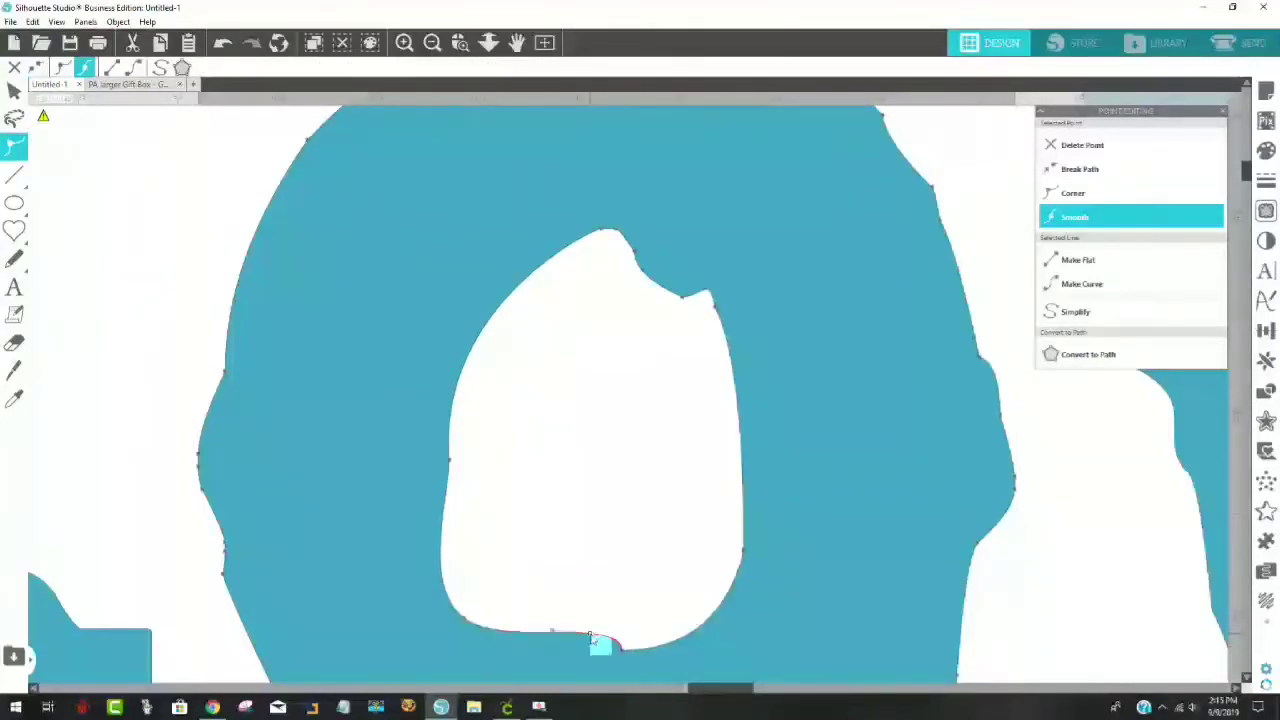
drag(600, 640, 570, 659)
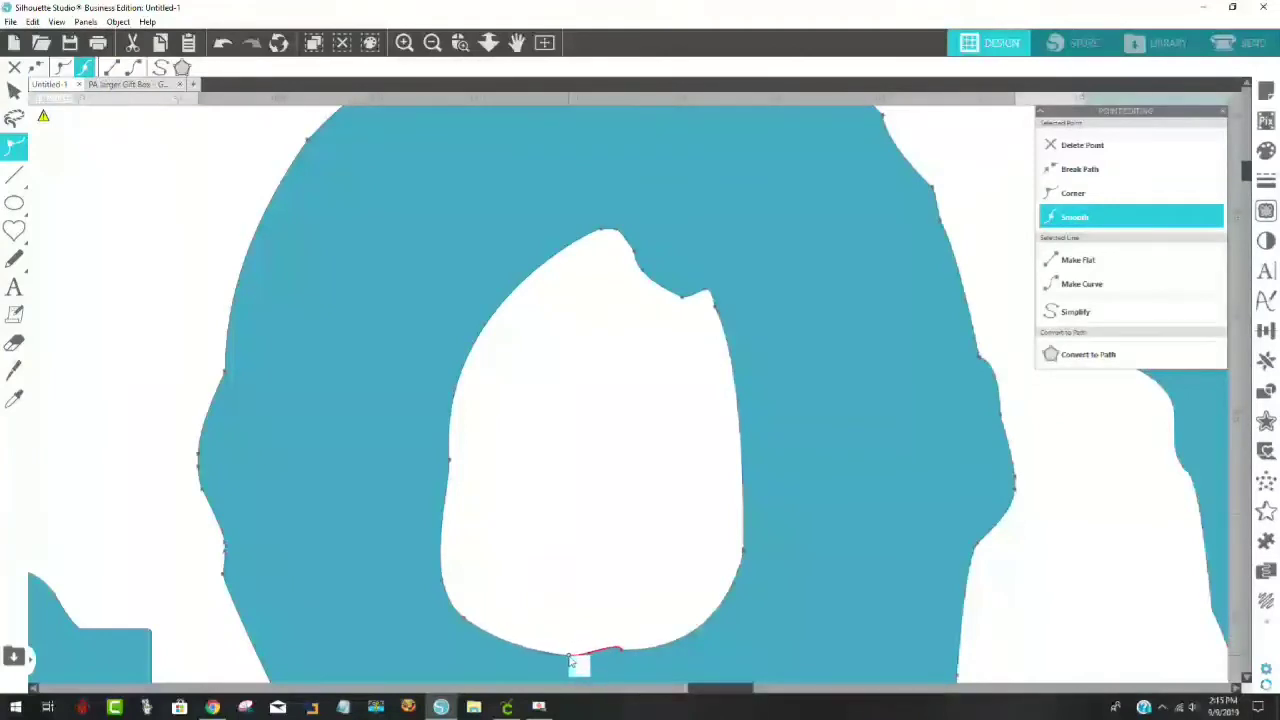
Step: Delete the leftover corner point at the bottom of the O's opening and leave point editing
click(626, 654)
right_click(622, 650)
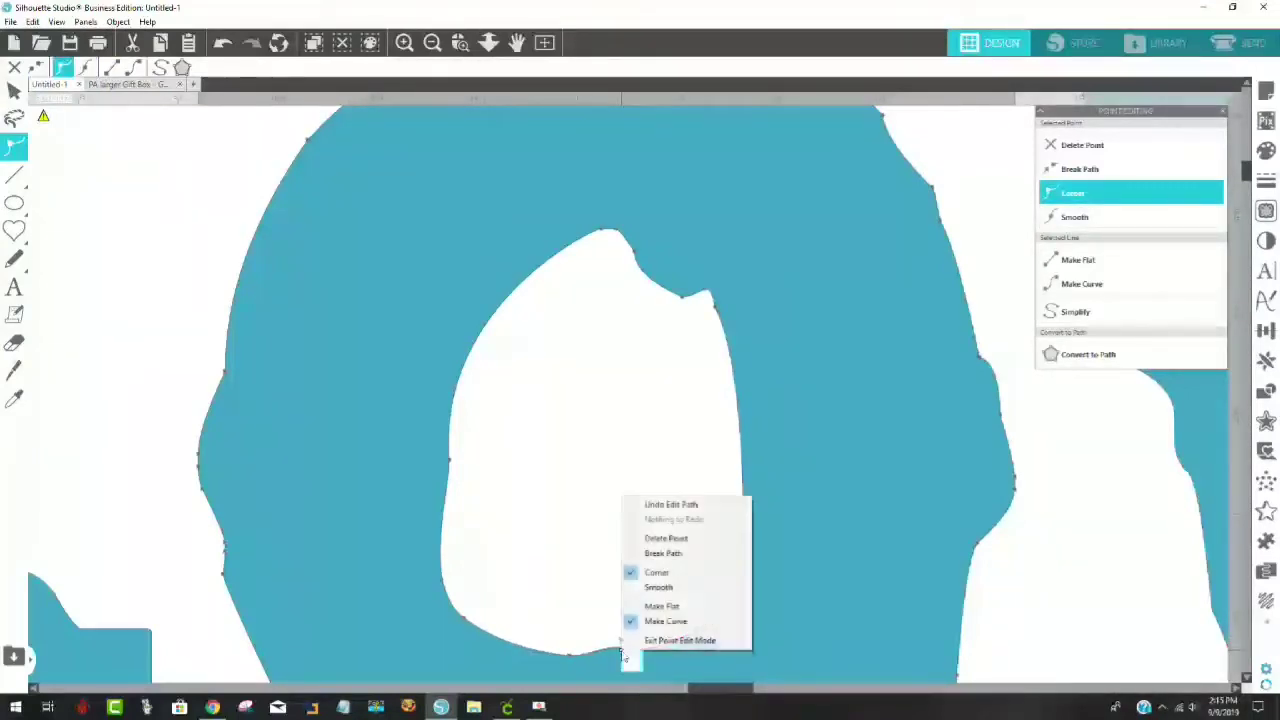
click(648, 540)
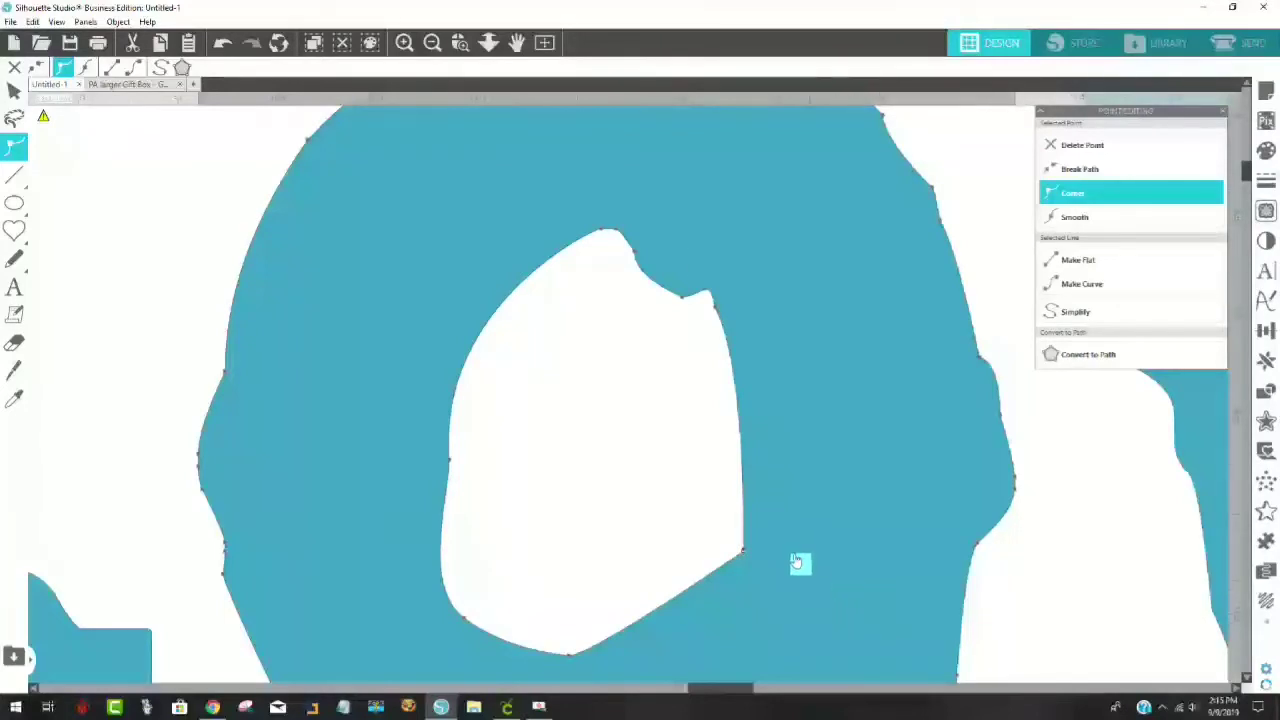
click(432, 42)
click(432, 42)
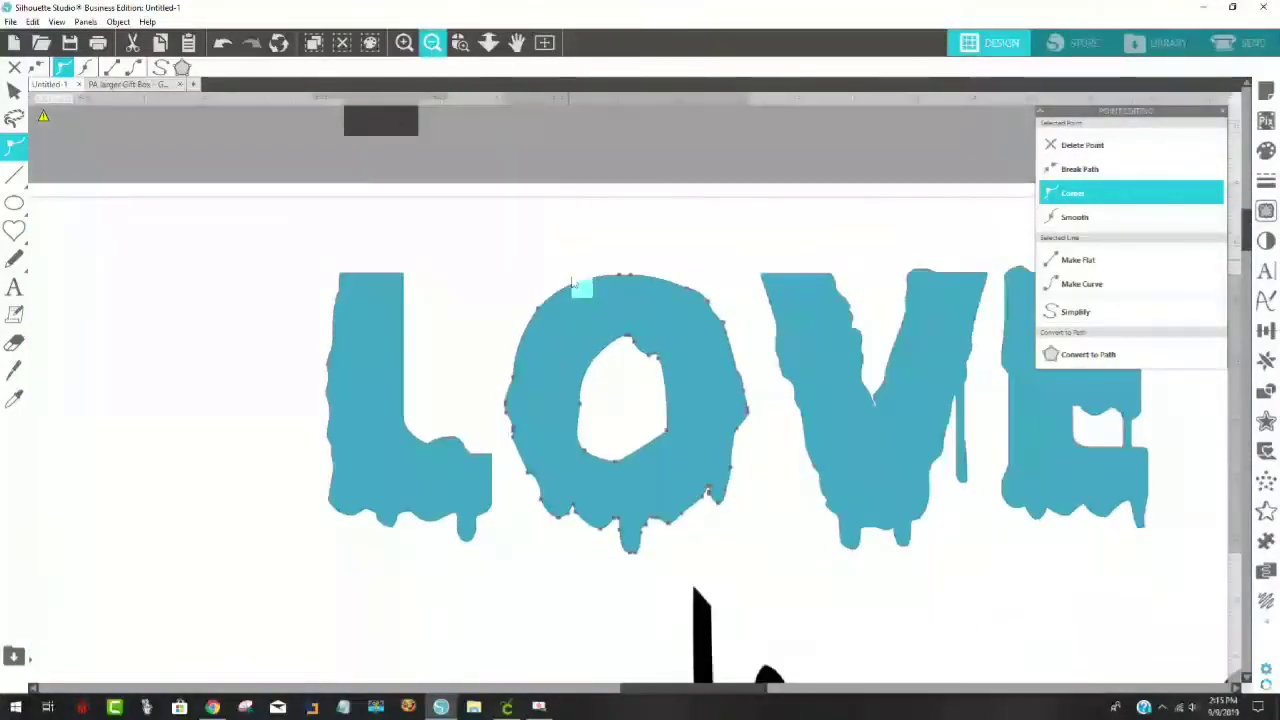
click(604, 350)
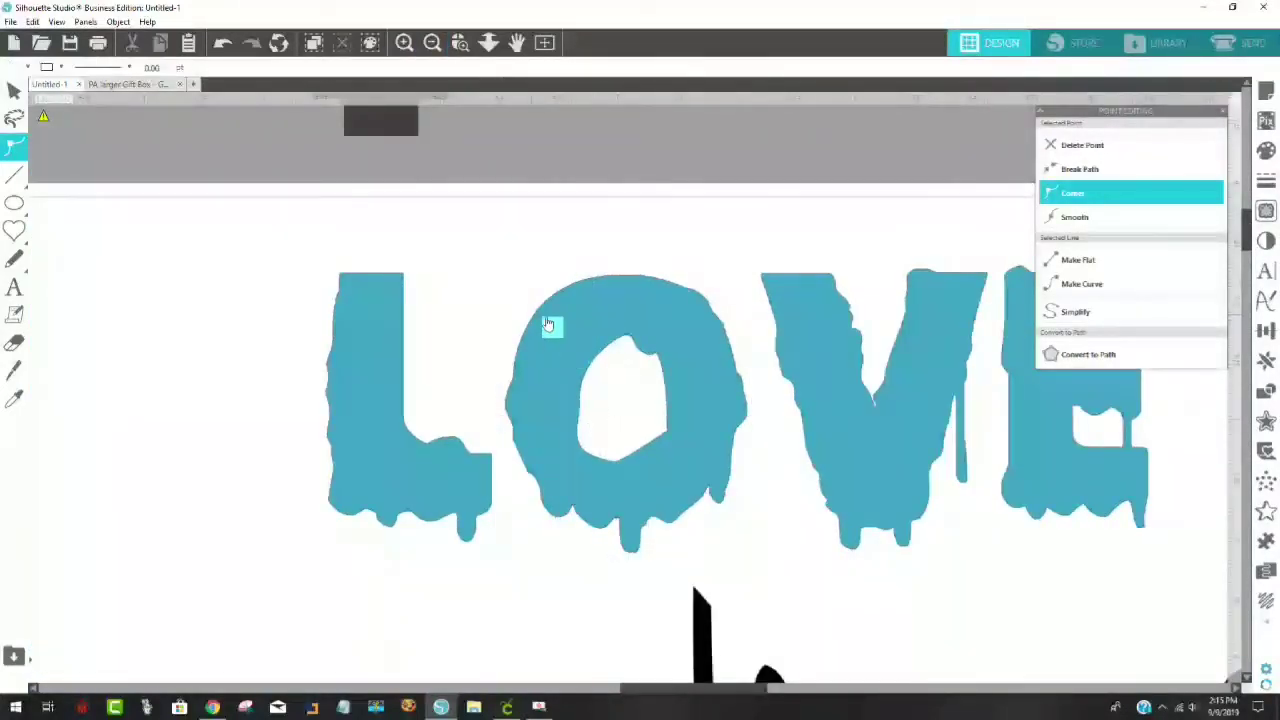
Step: Delete the edited blue LOVE POTION lettering and move the reference design lower on the page
scroll(692, 476, down, 6)
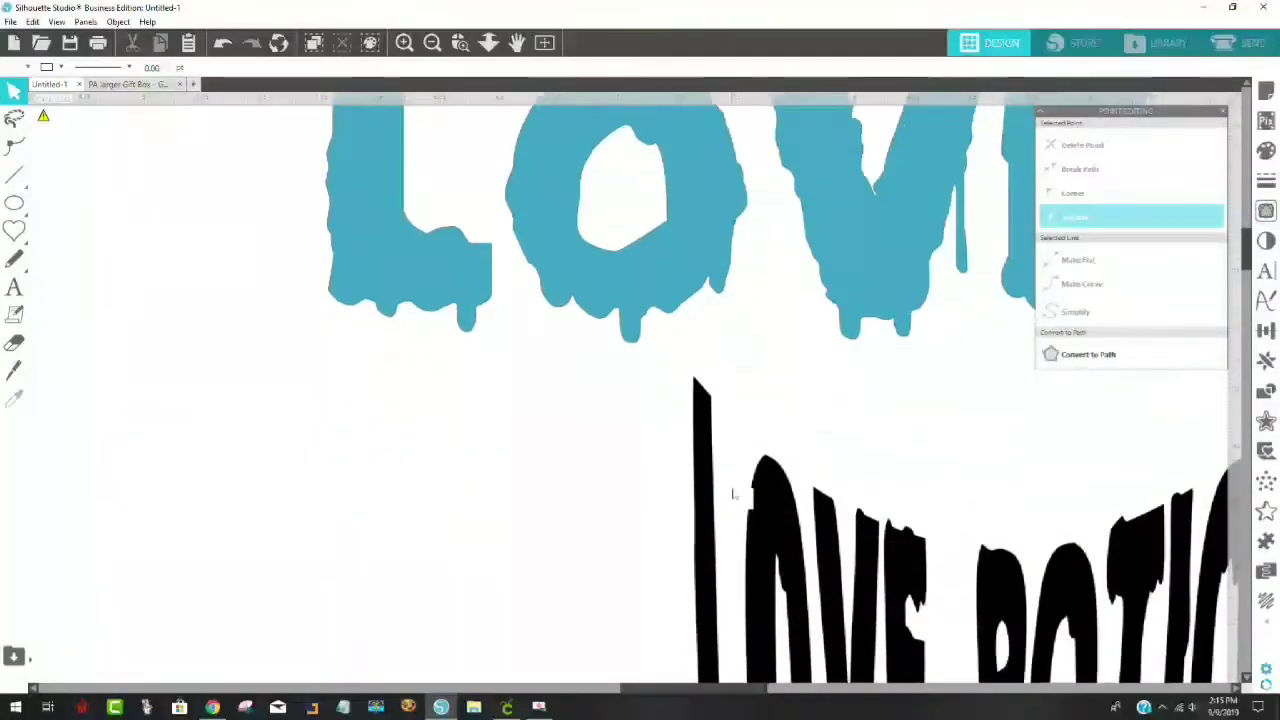
scroll(740, 508, down, 2)
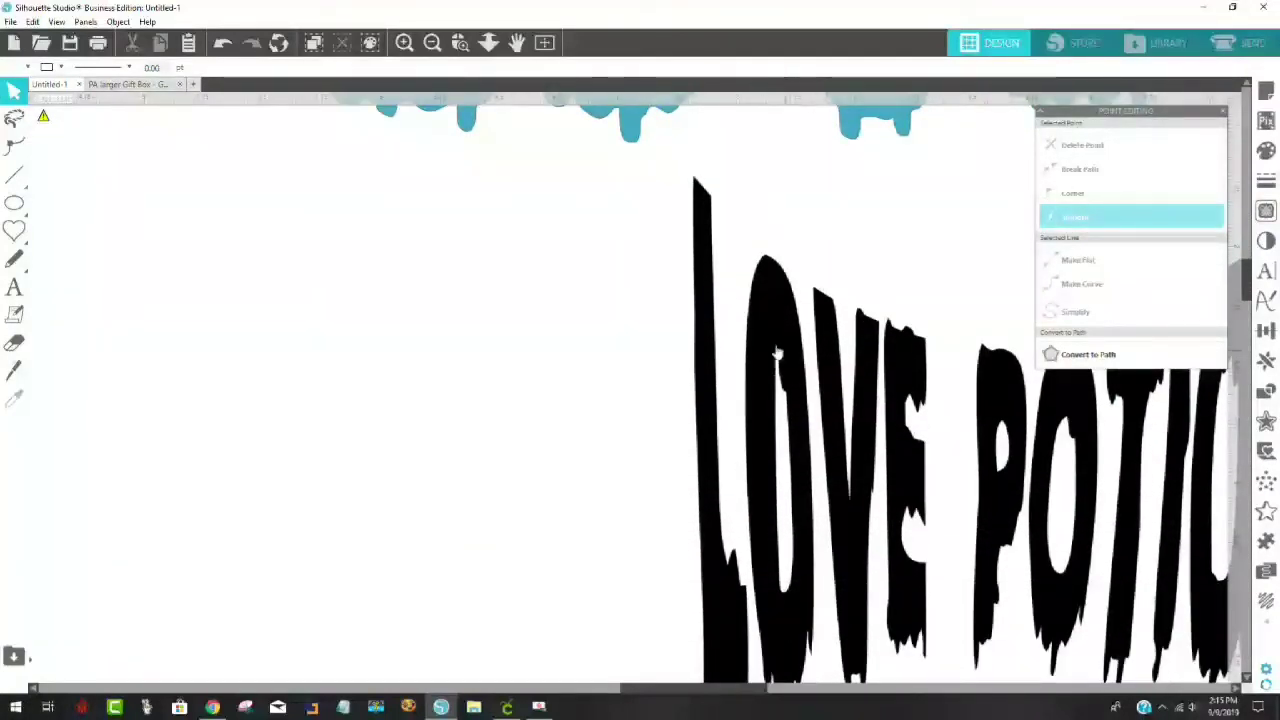
click(432, 42)
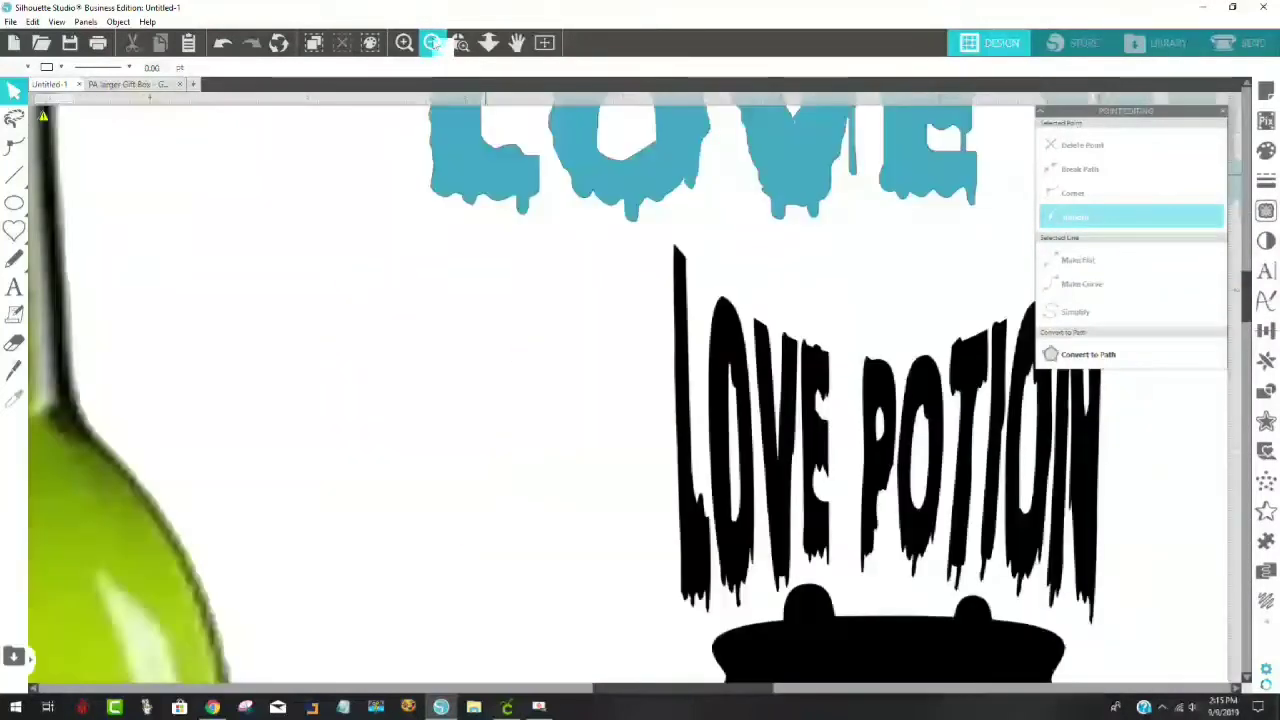
click(432, 42)
click(432, 42)
click(432, 42)
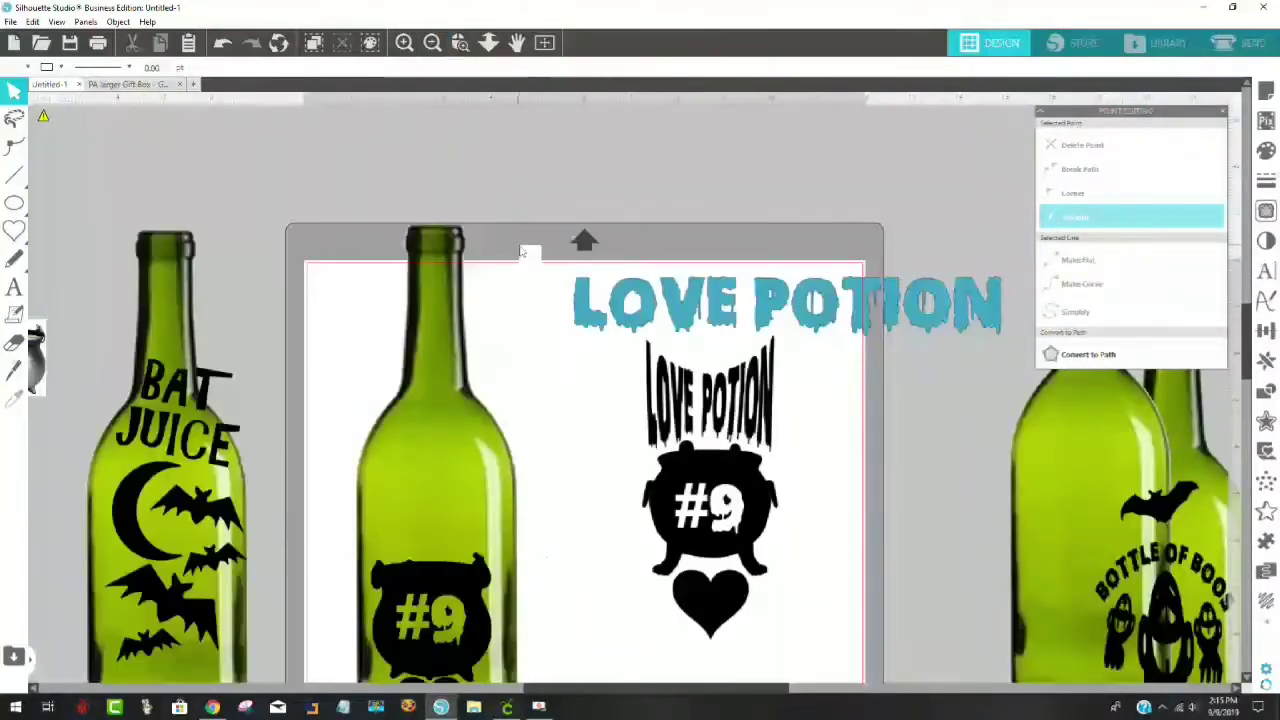
click(585, 295)
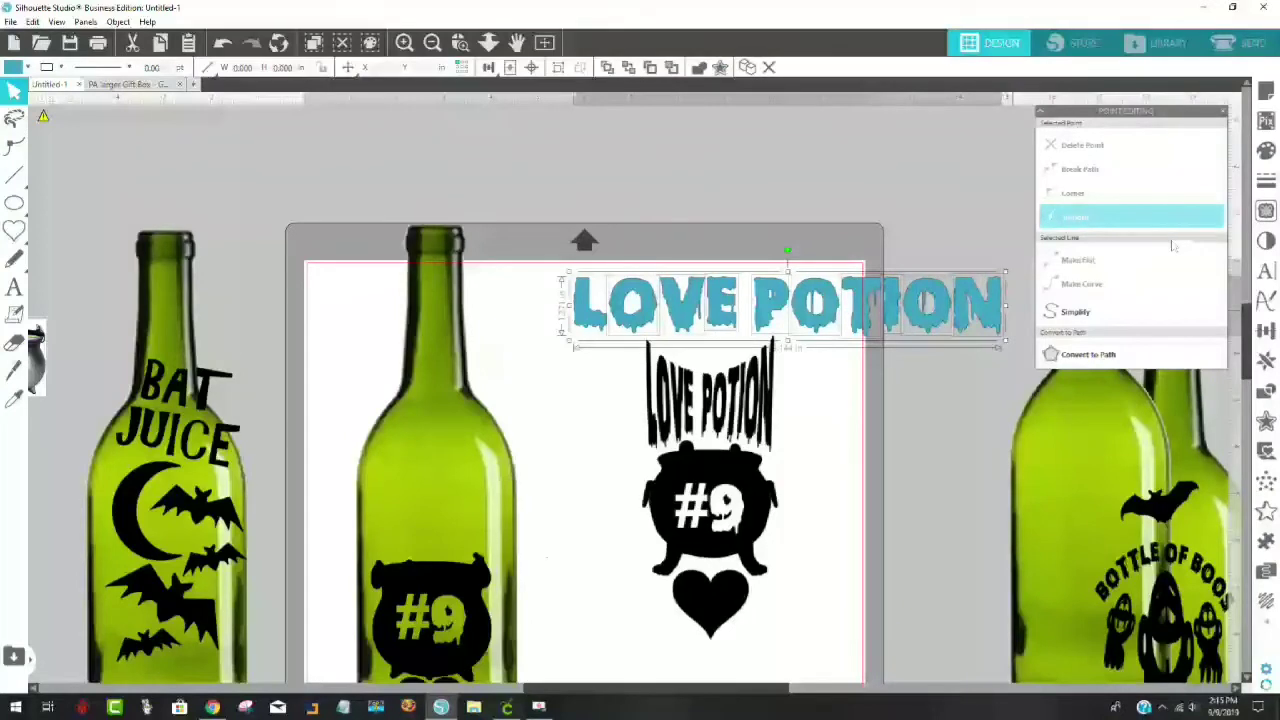
key(Delete)
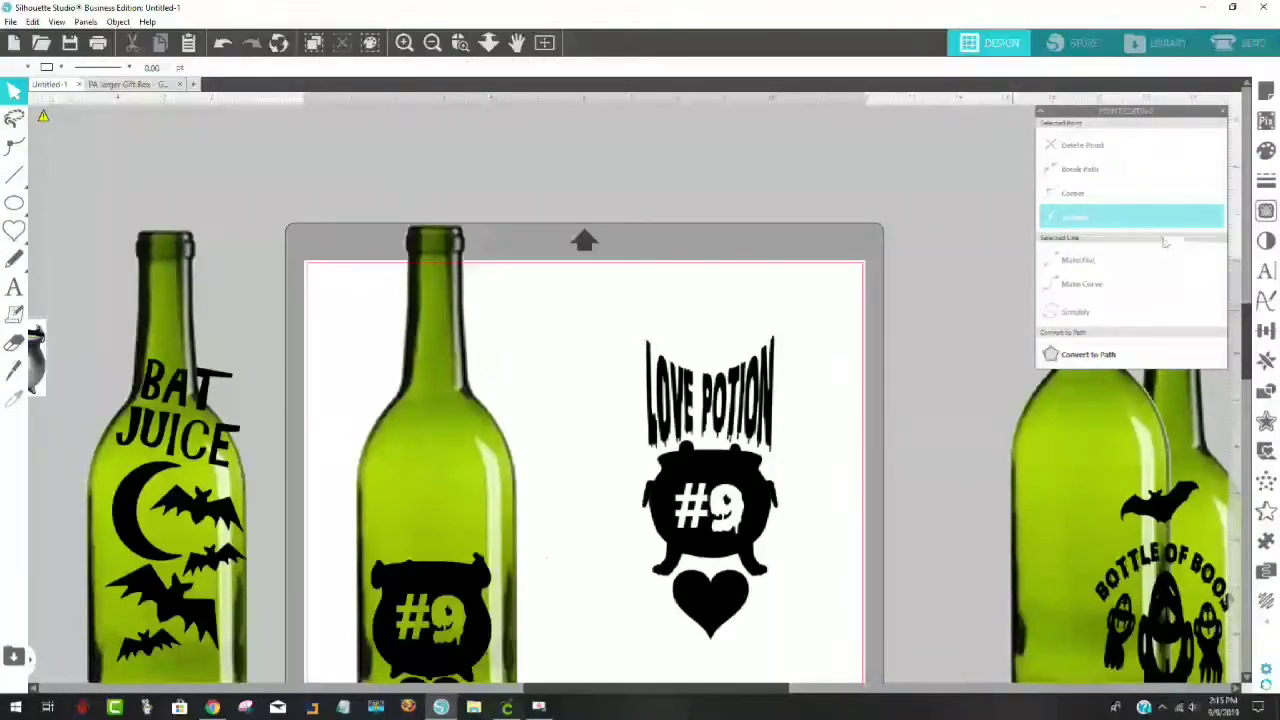
scroll(518, 530, down, 1)
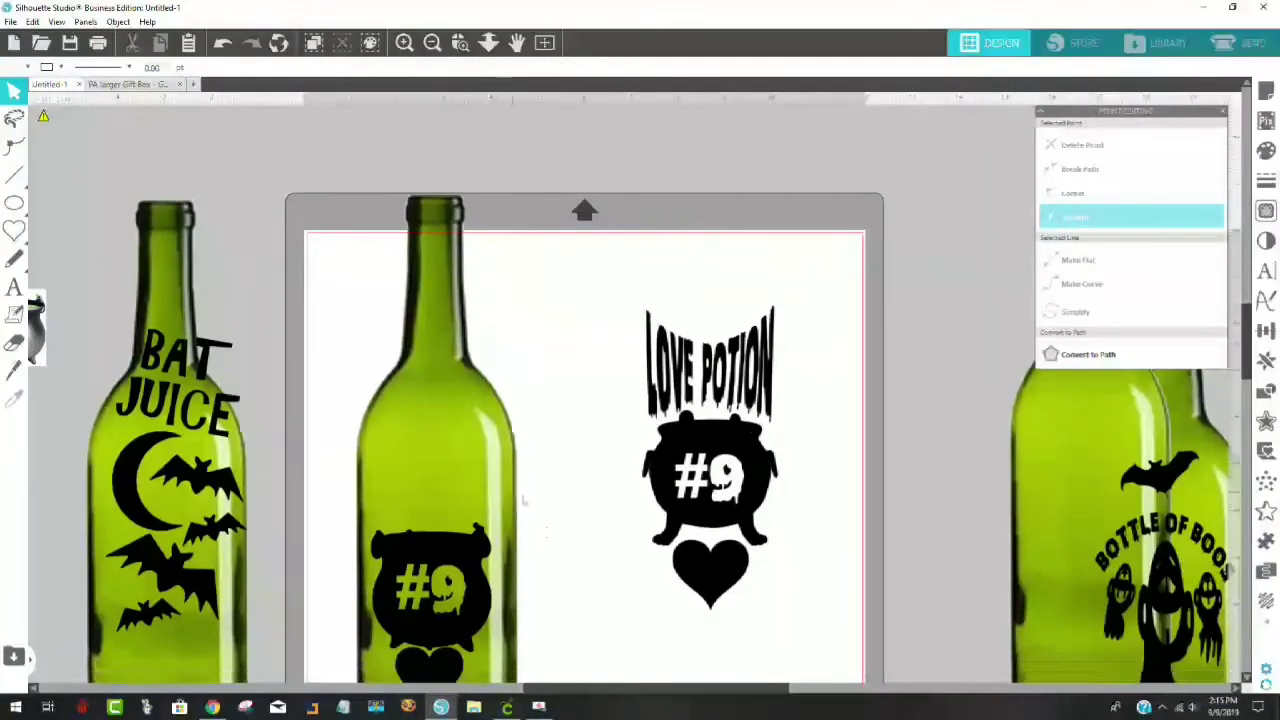
key(ctrl+z)
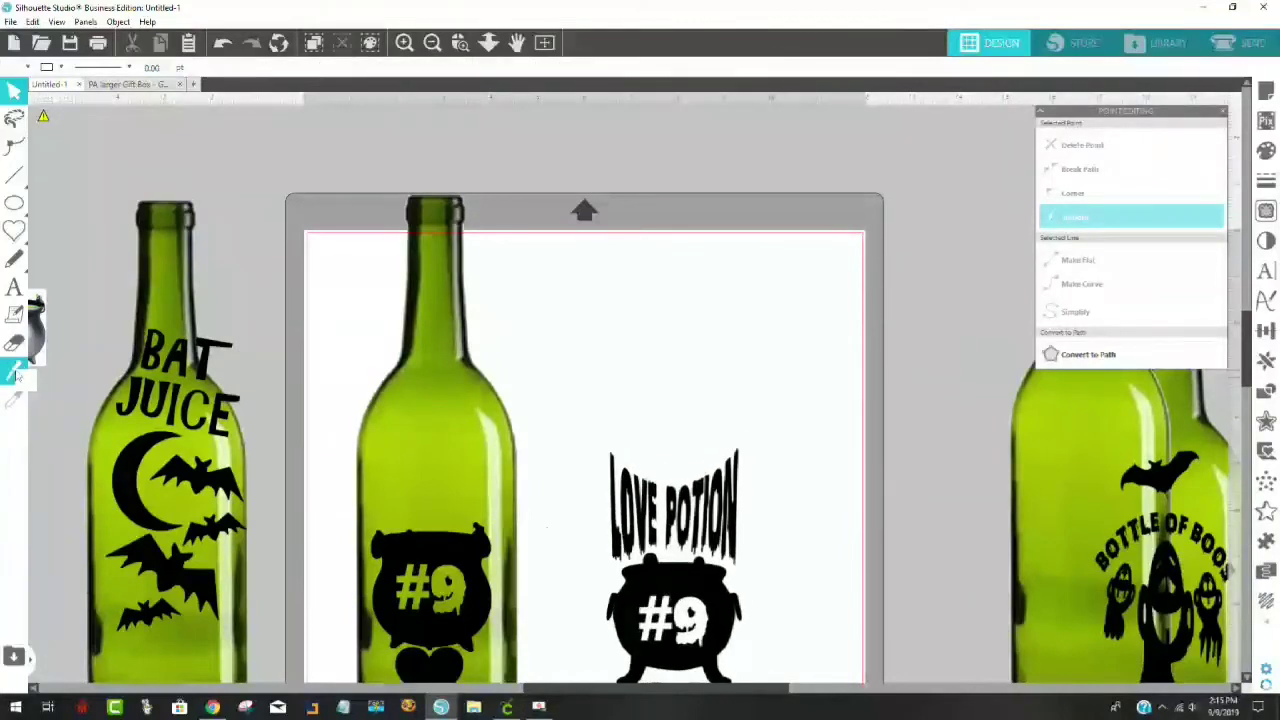
Step: Add the text "love potion" and position it above the reference design within the page
click(14, 287)
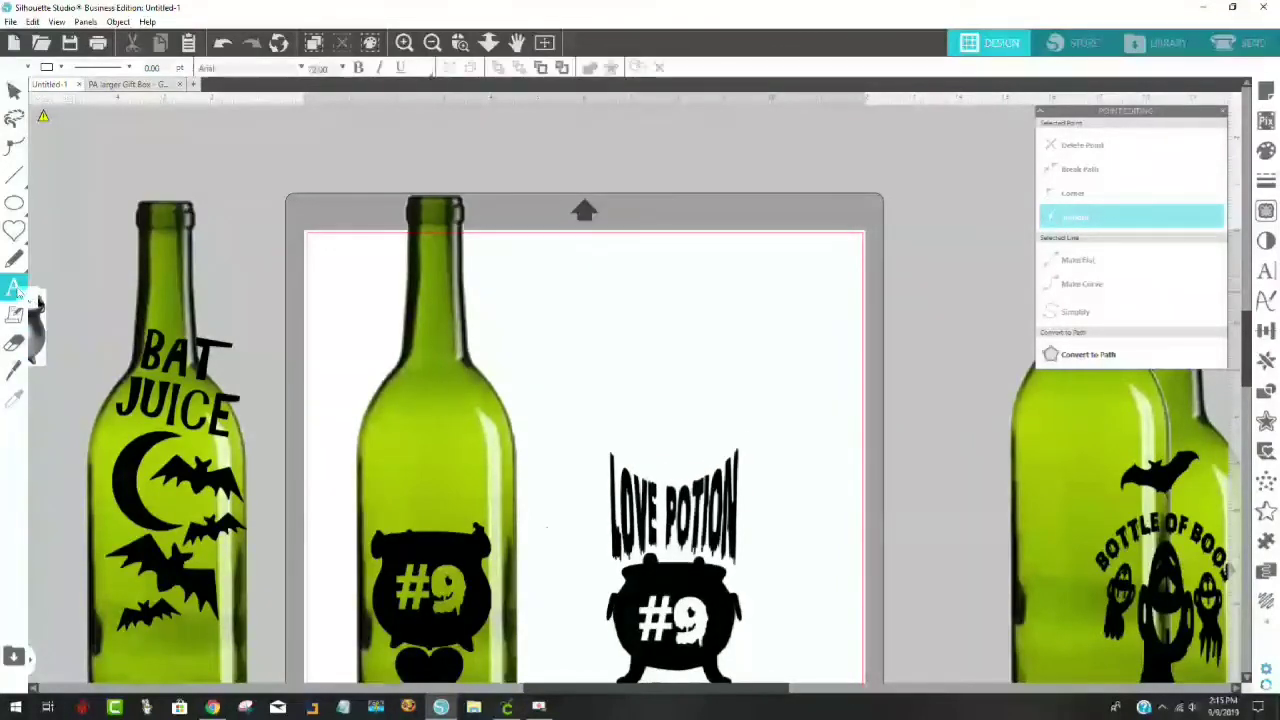
click(724, 313)
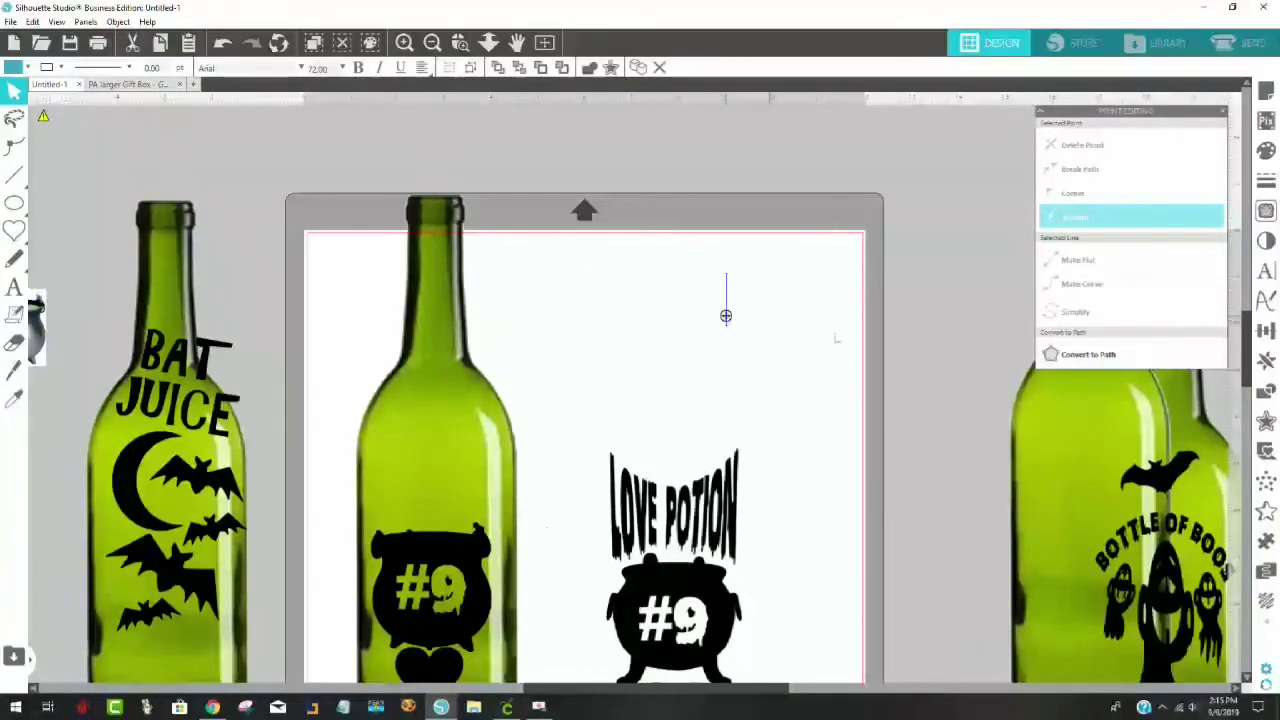
text(love )
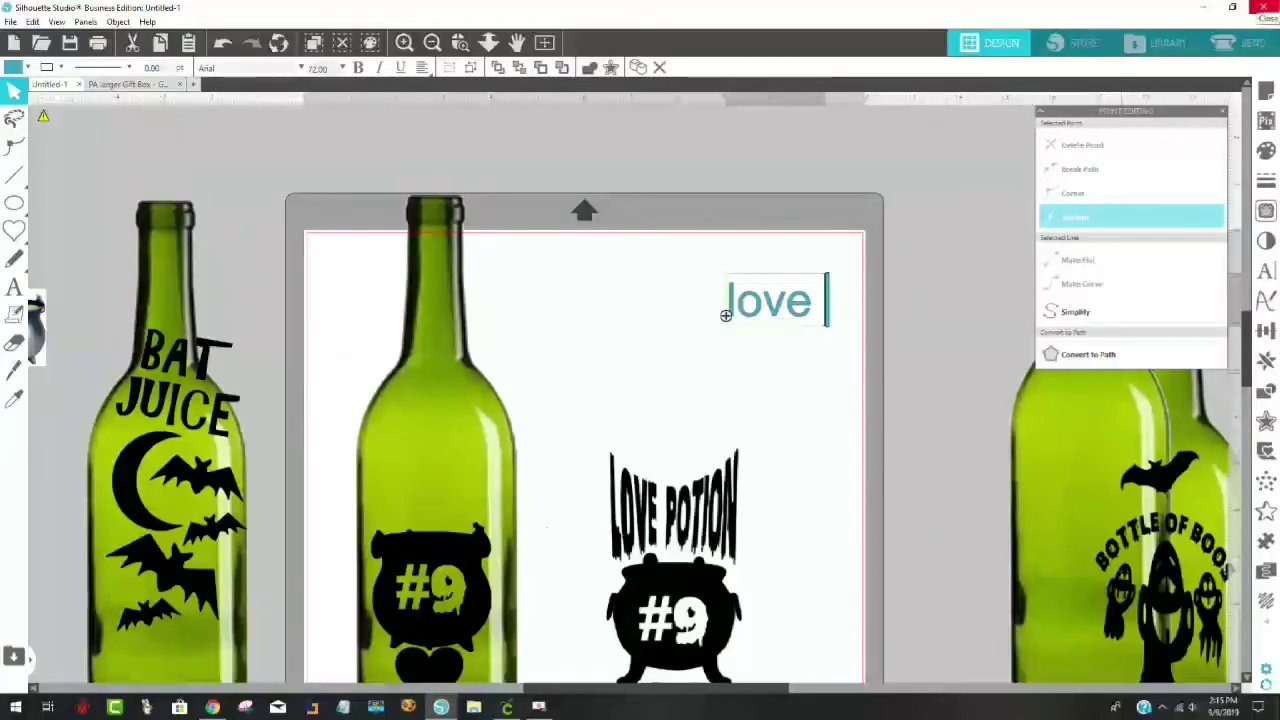
text(potion)
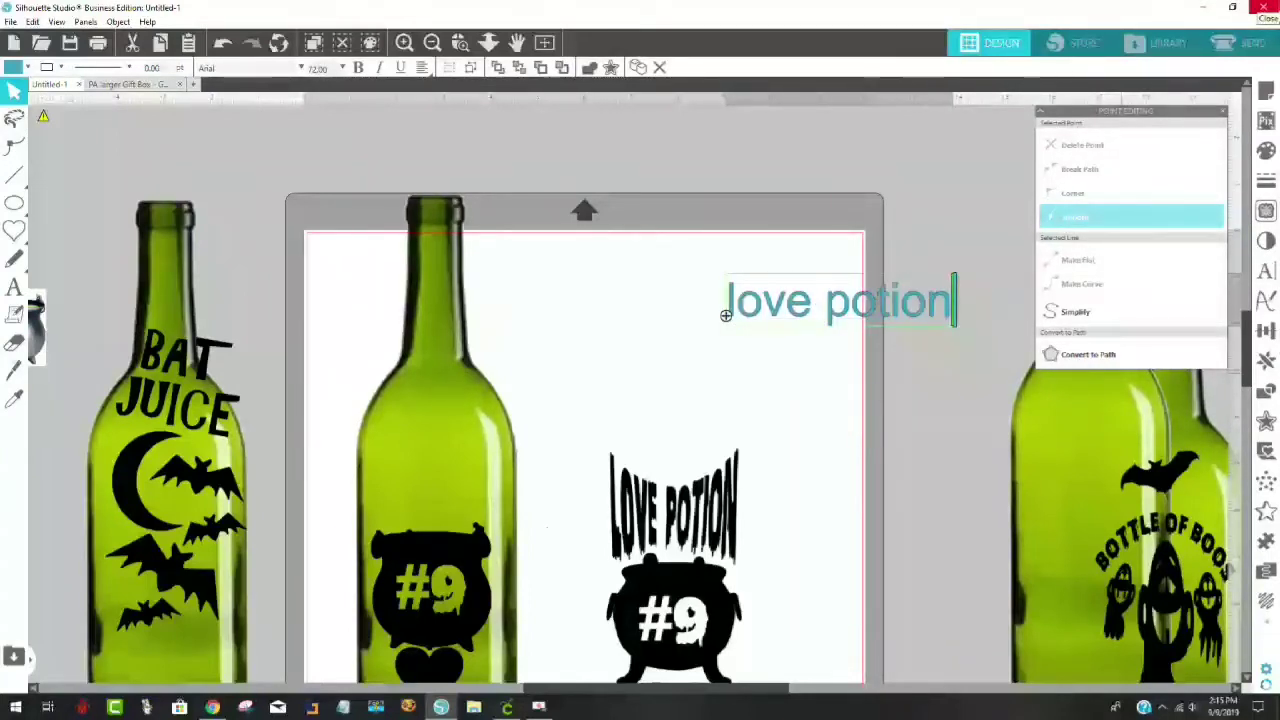
click(900, 415)
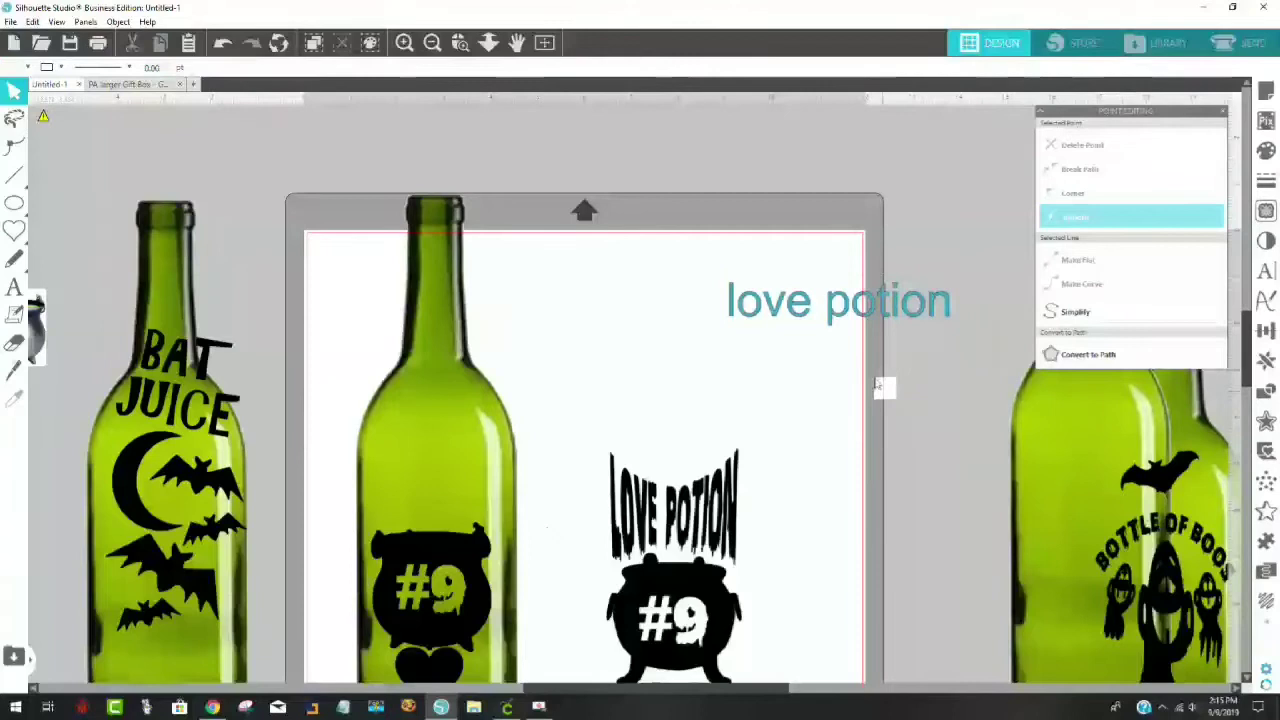
click(851, 320)
drag(851, 320, 711, 309)
Step: Set the text in Scary Halloween Font, reduce it to 30.56 pt and place it above the cauldron on the bottle
click(1266, 272)
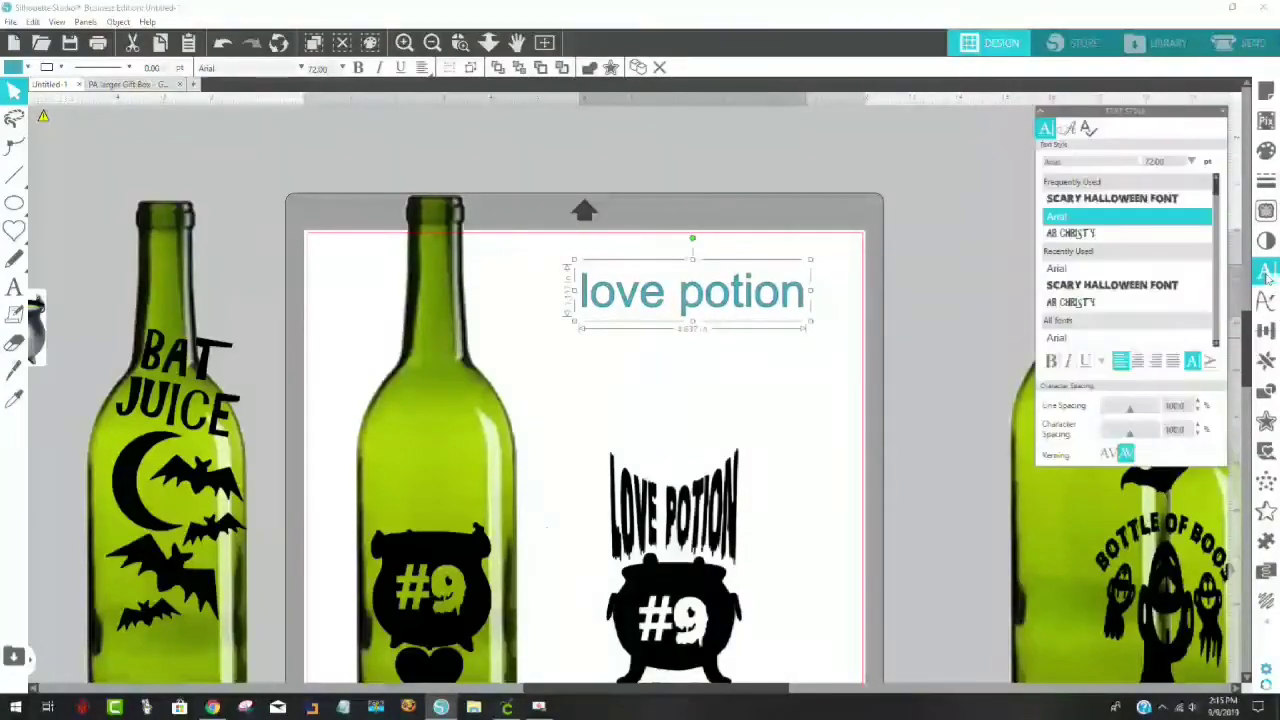
click(1150, 200)
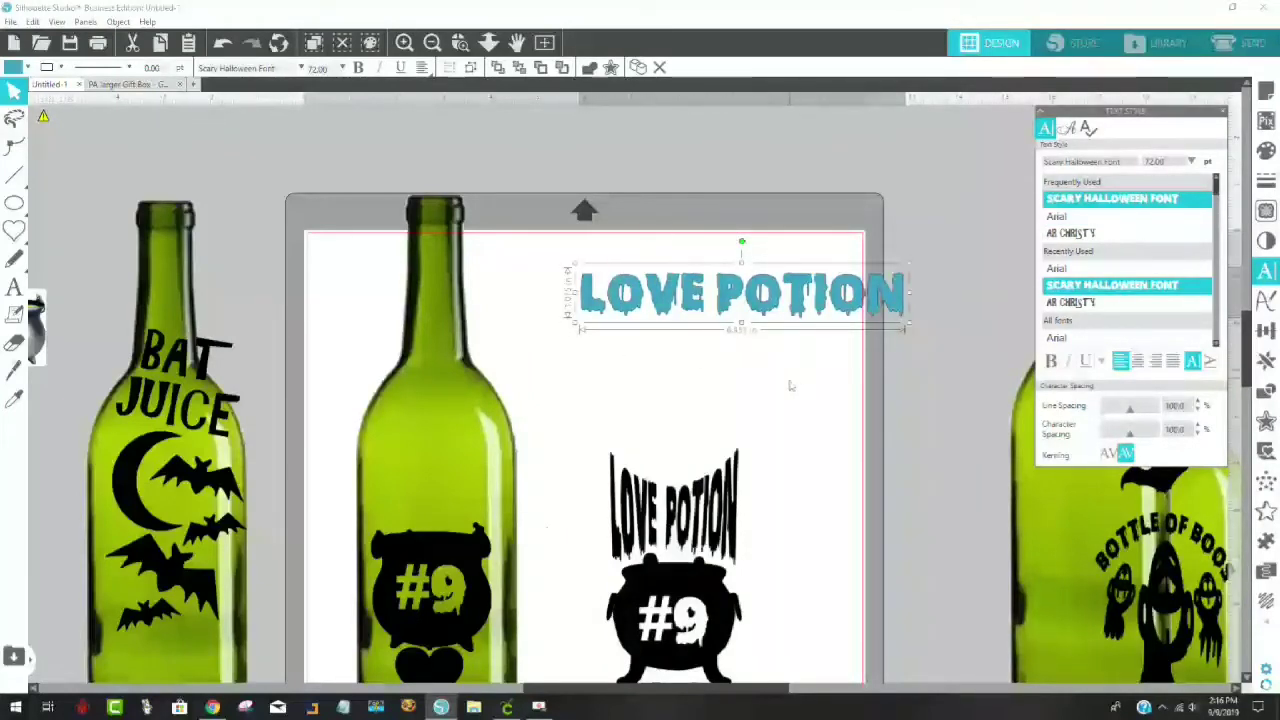
drag(907, 338, 460, 491)
click(463, 490)
click(637, 373)
Step: Shift the reference design slightly upward beside the bottle
scroll(640, 370, down, 3)
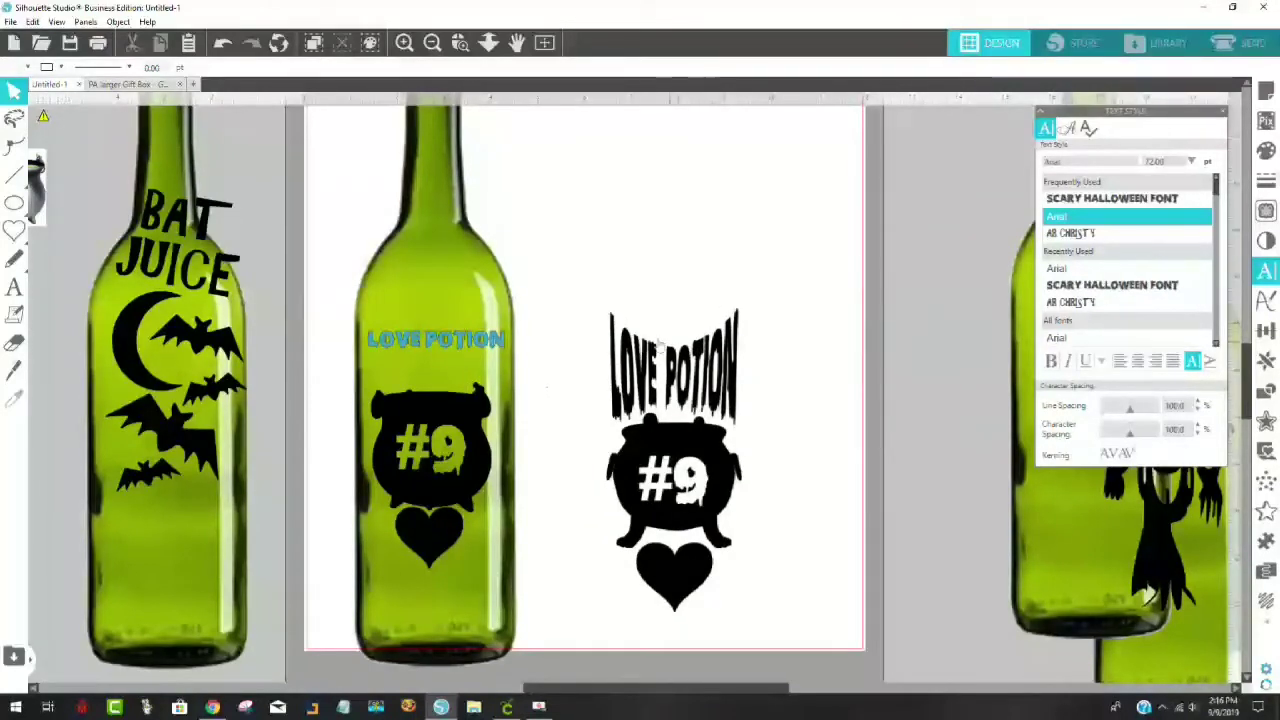
drag(612, 316, 613, 305)
click(618, 312)
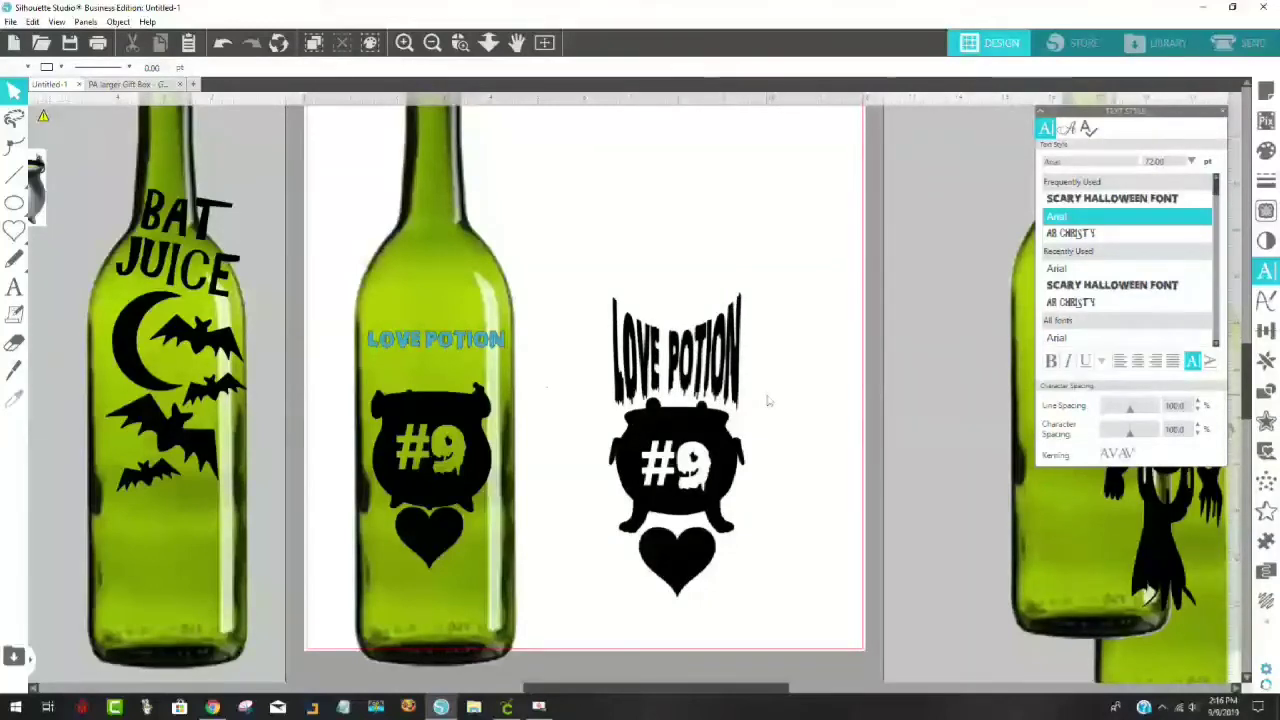
Step: Open the Warp options for the LOVE POTION text on the bottle and place them beside the reference design
click(436, 349)
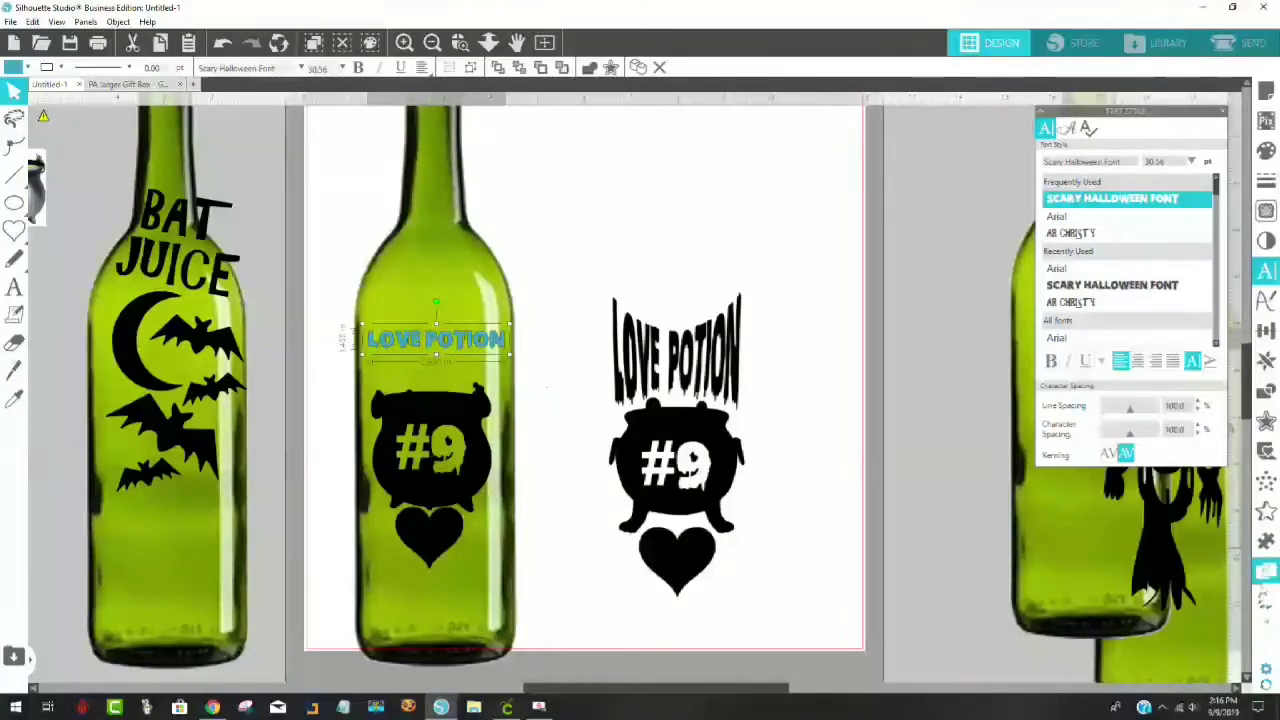
mouse_move(1265, 624)
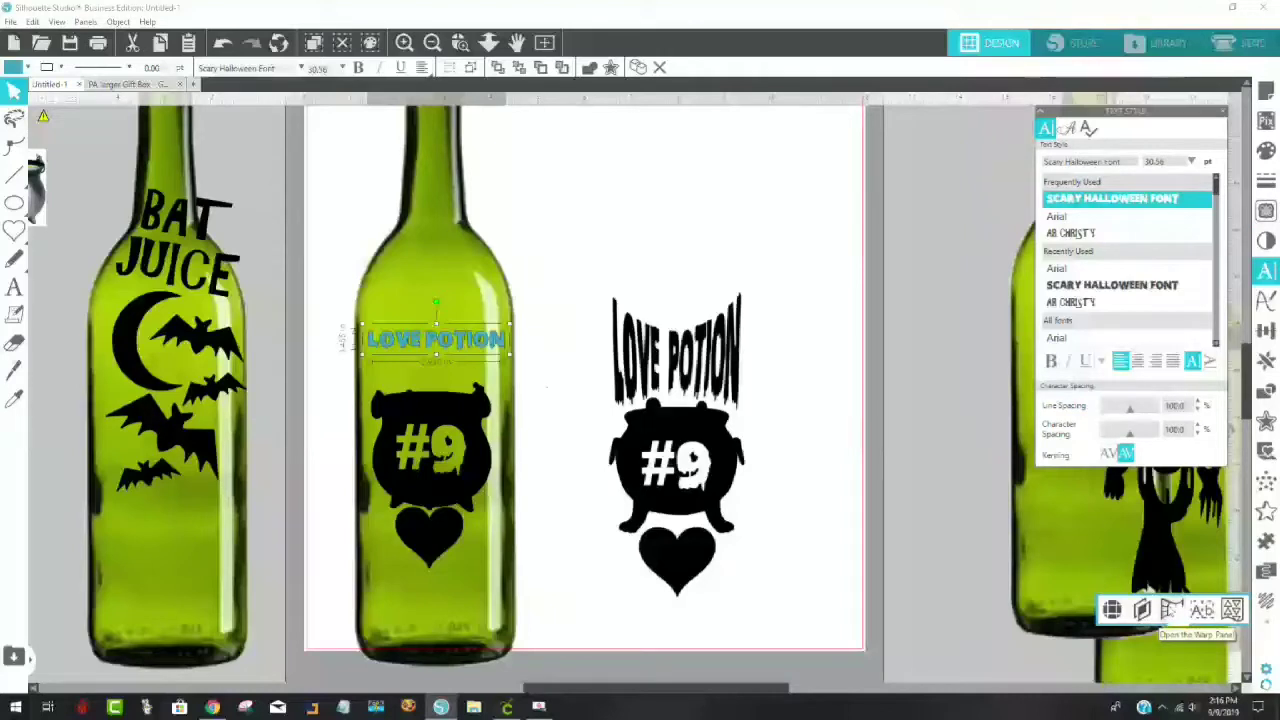
click(1172, 609)
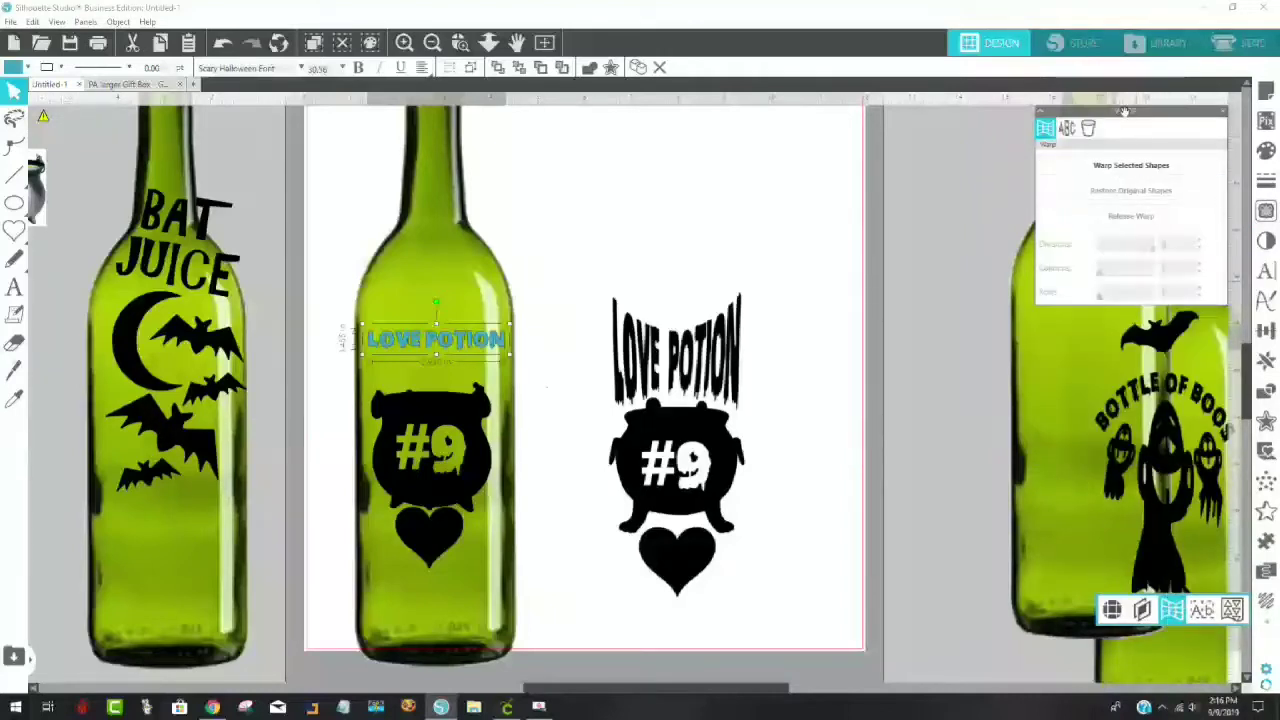
drag(1125, 111, 902, 146)
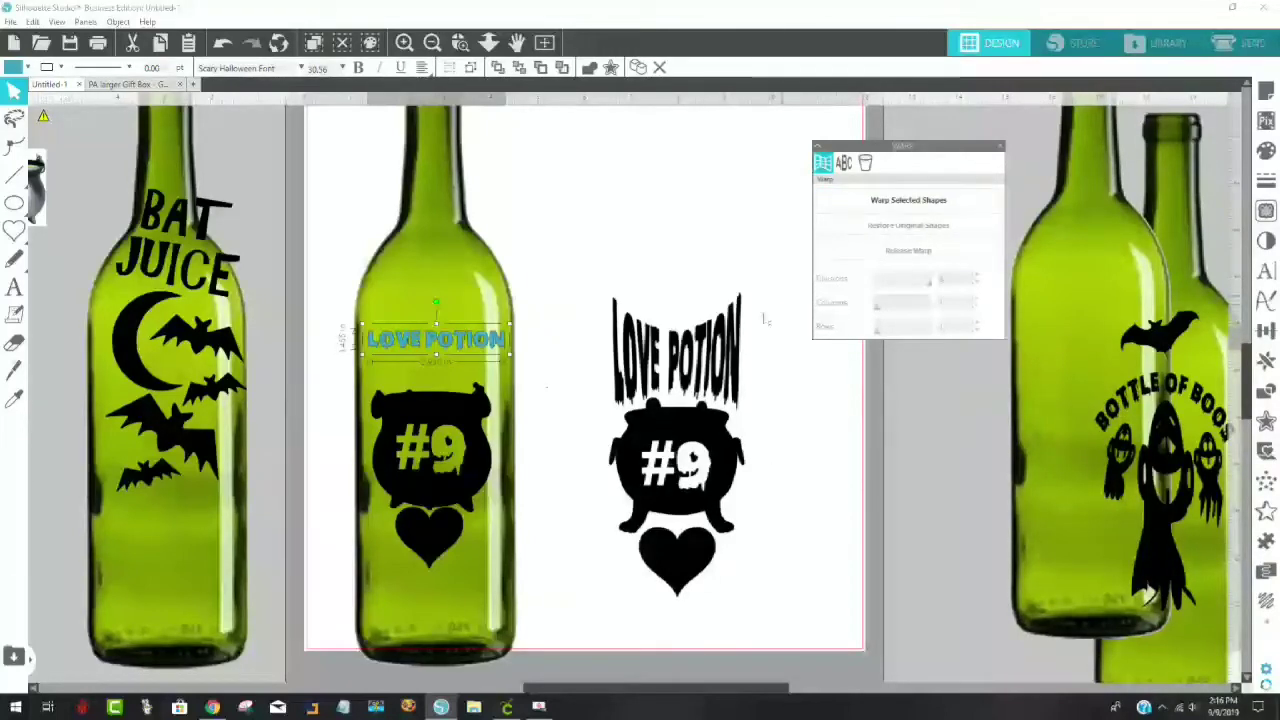
click(700, 353)
click(708, 340)
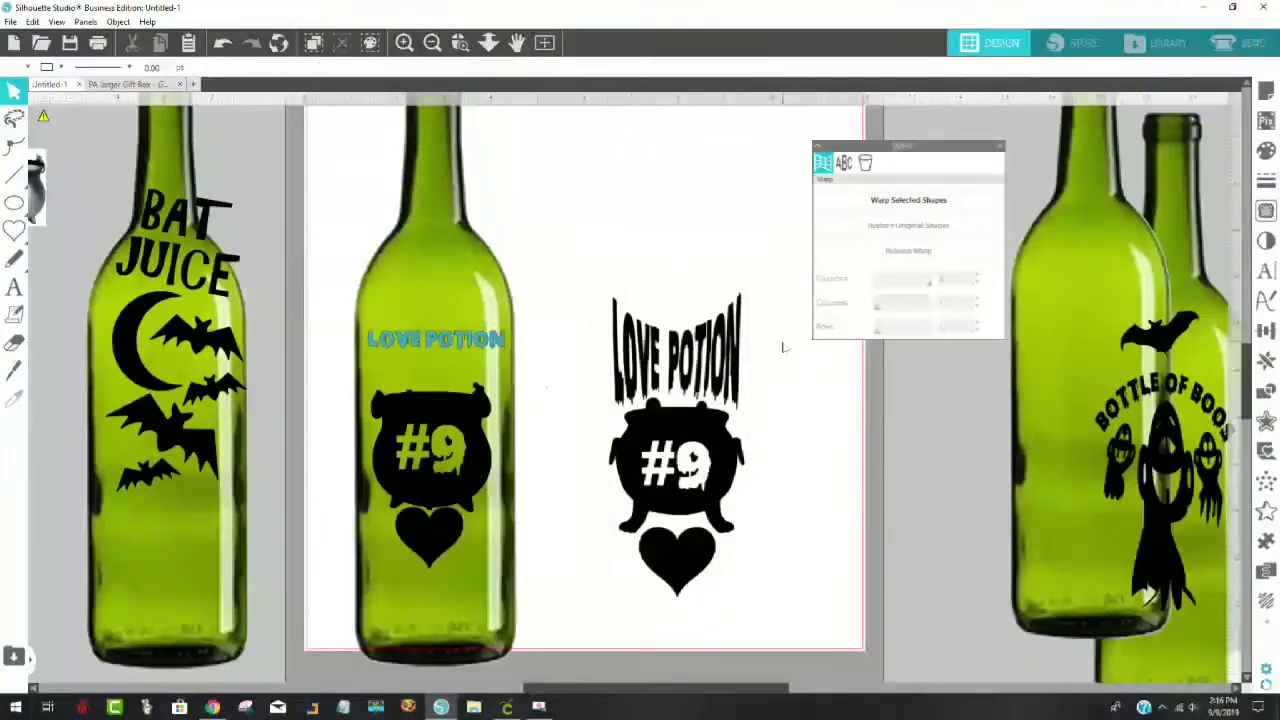
Step: Try the hexagonal warp template on the bottle's LOVE POTION text, stretching its middle up and down, and undo the warp
click(708, 340)
right_click(708, 339)
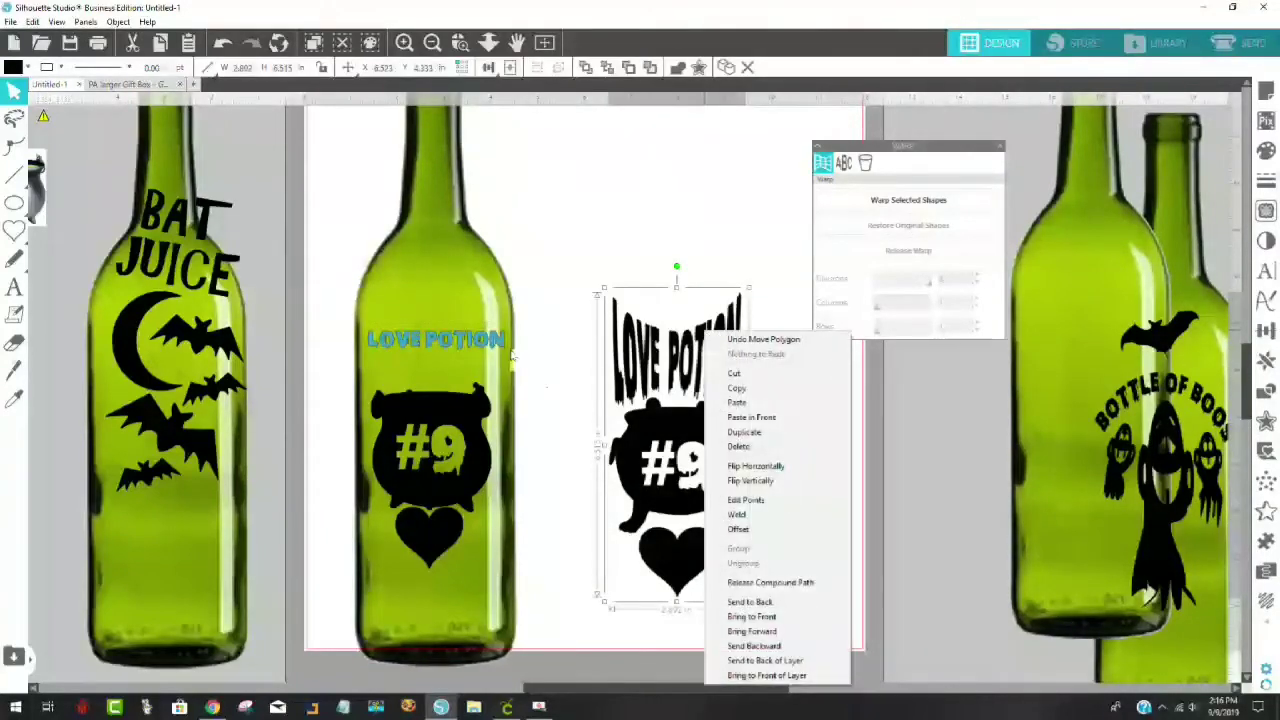
click(452, 350)
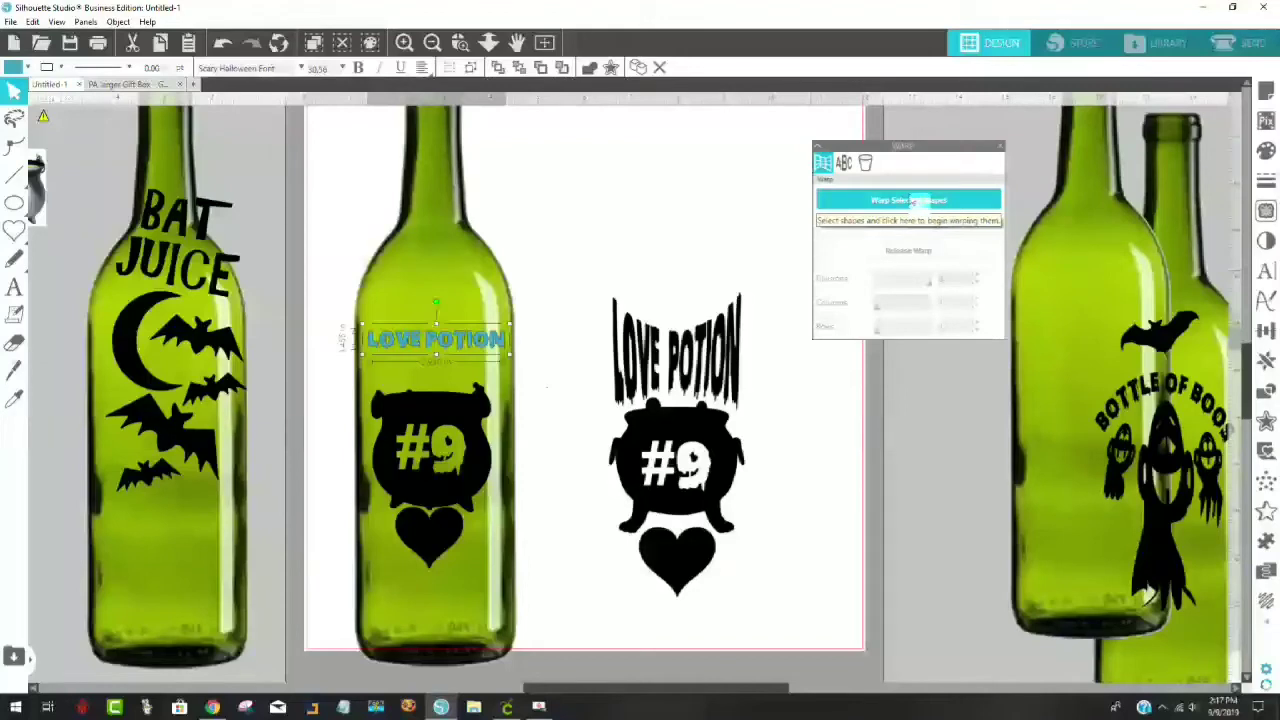
click(846, 165)
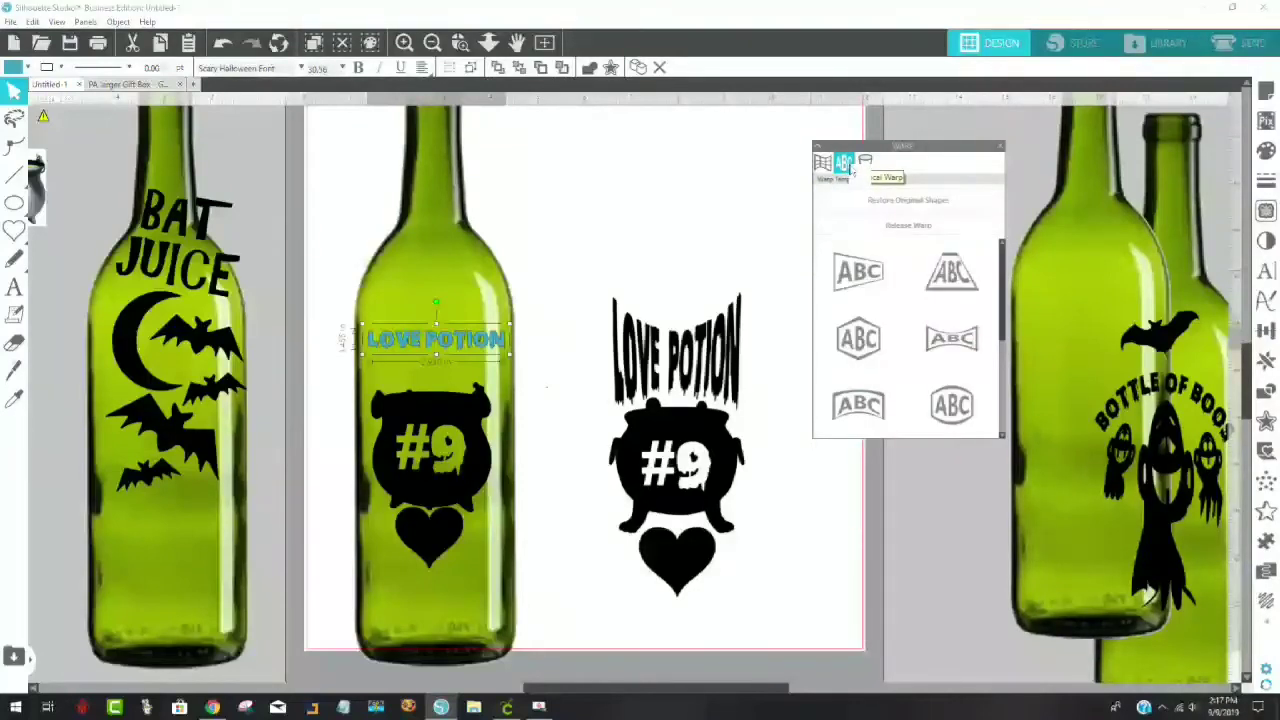
click(860, 340)
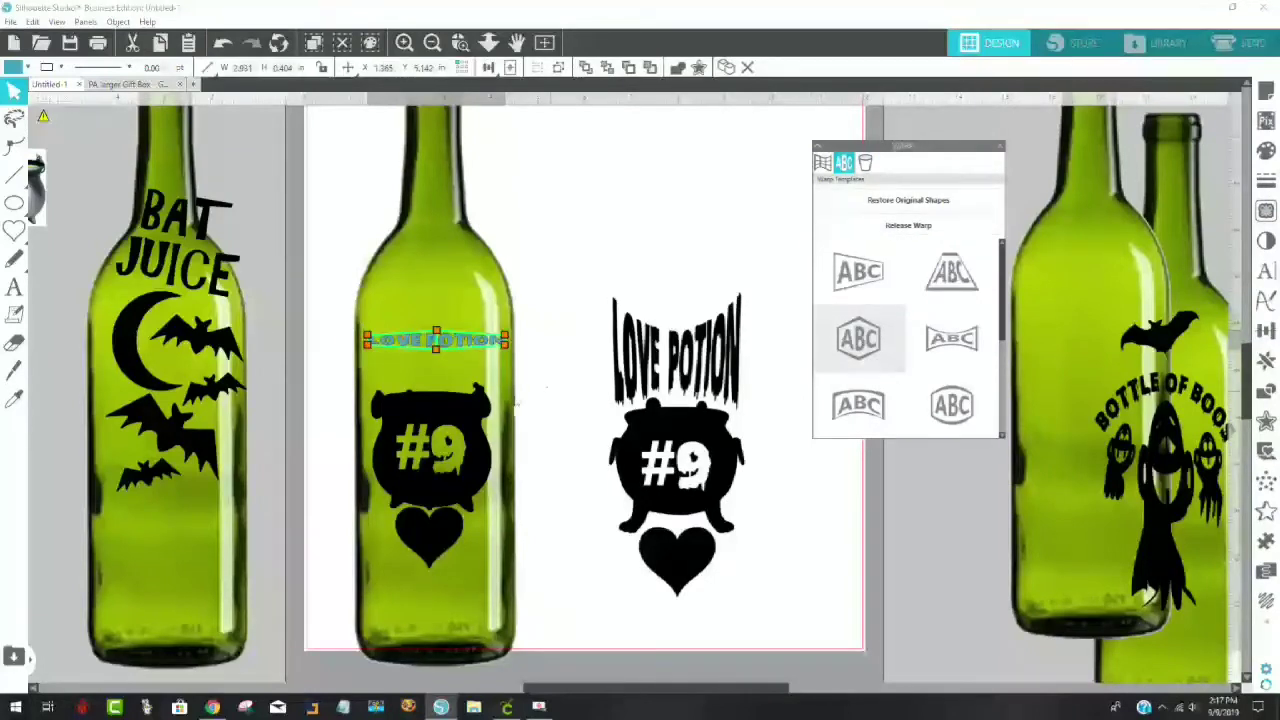
drag(436, 350, 436, 268)
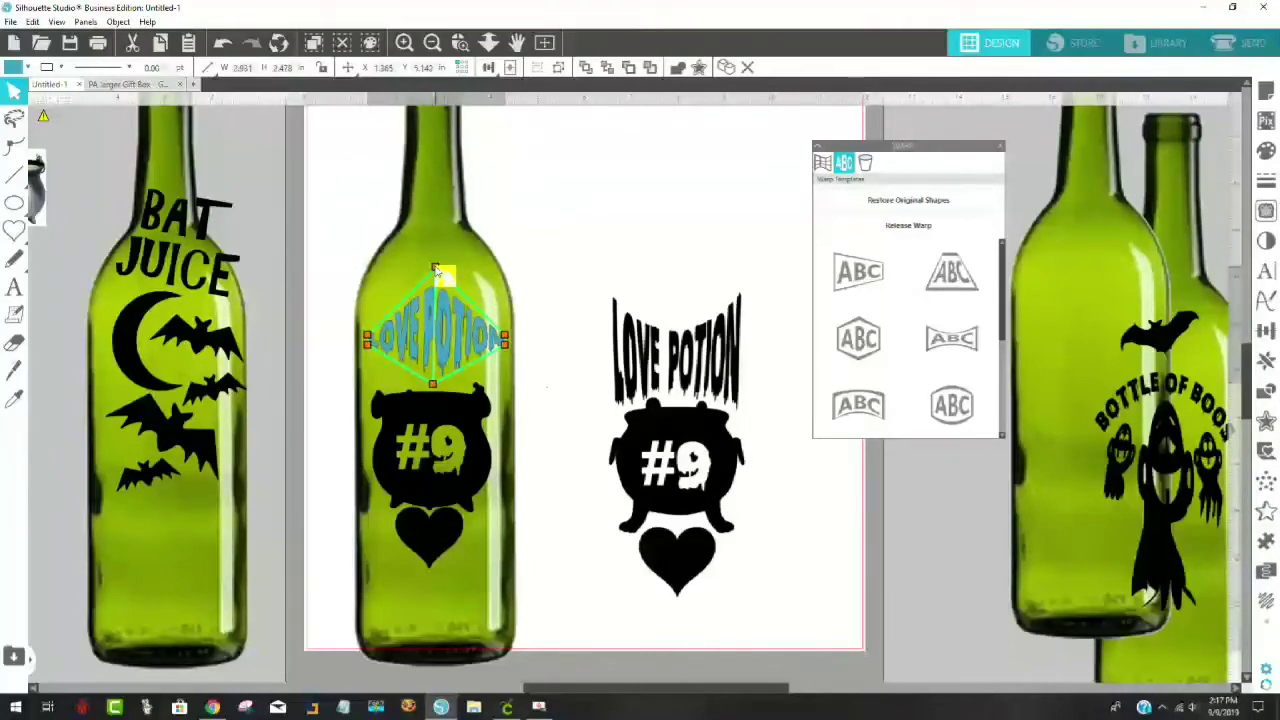
click(558, 257)
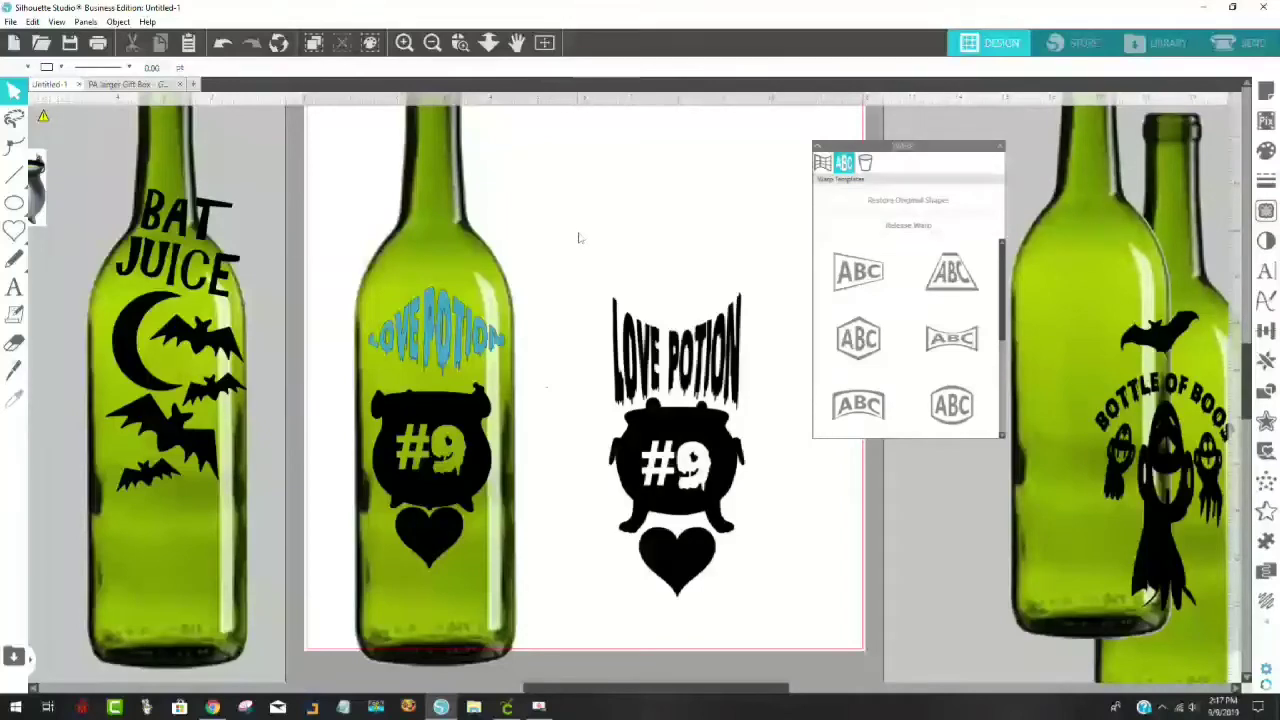
key(ctrl+z)
key(ctrl+z)
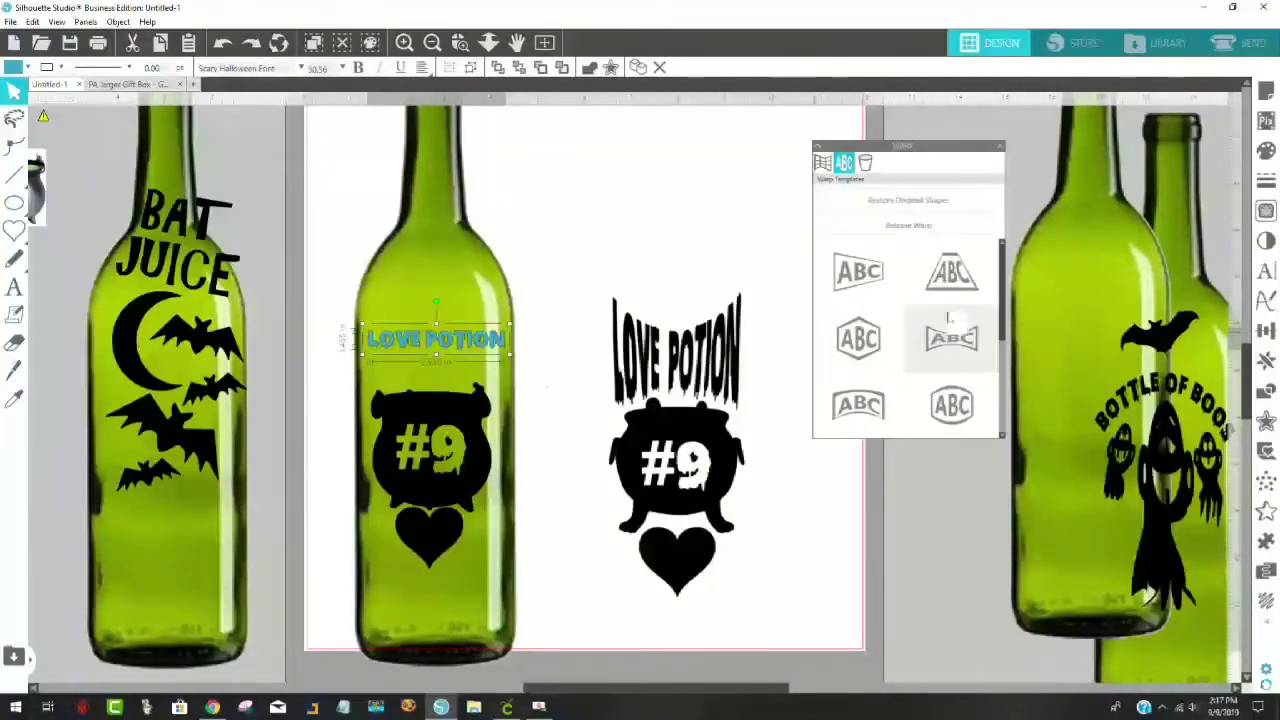
Step: Try the arched warp template on the LOVE POTION text, bending its upper and lower edges outward, and undo the warp
scroll(940, 380, down, 3)
click(867, 303)
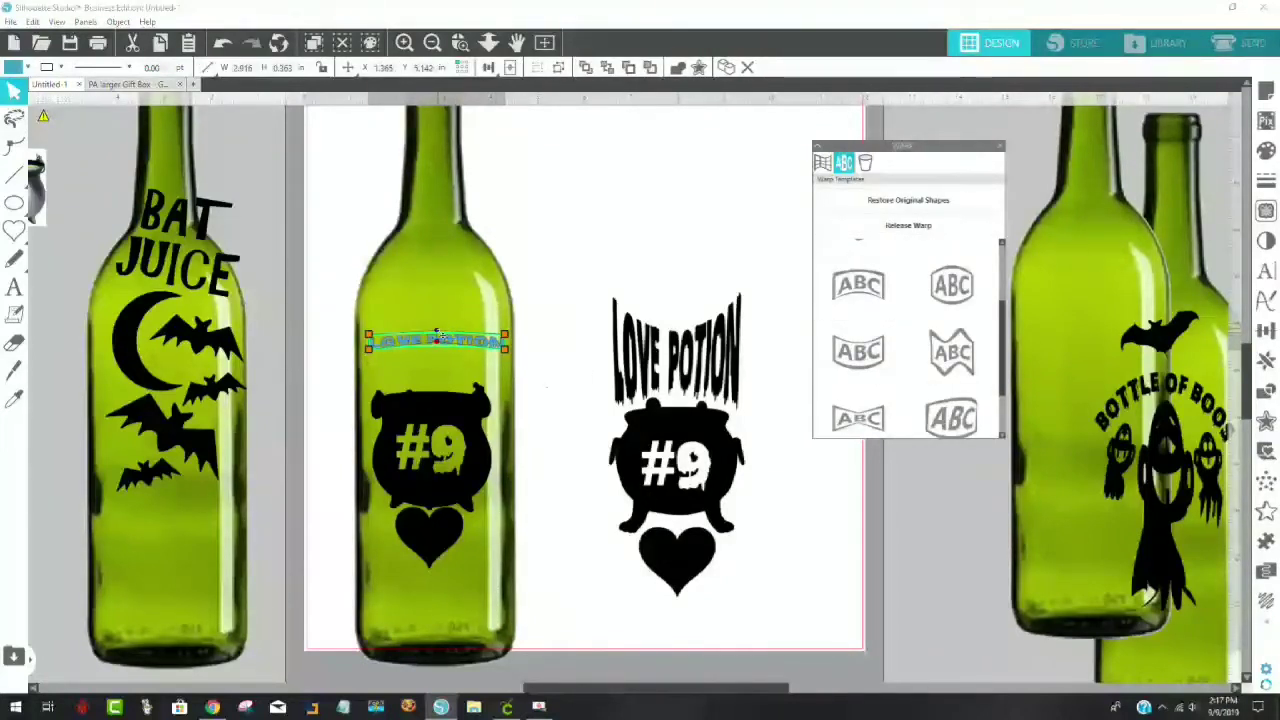
drag(437, 333, 435, 271)
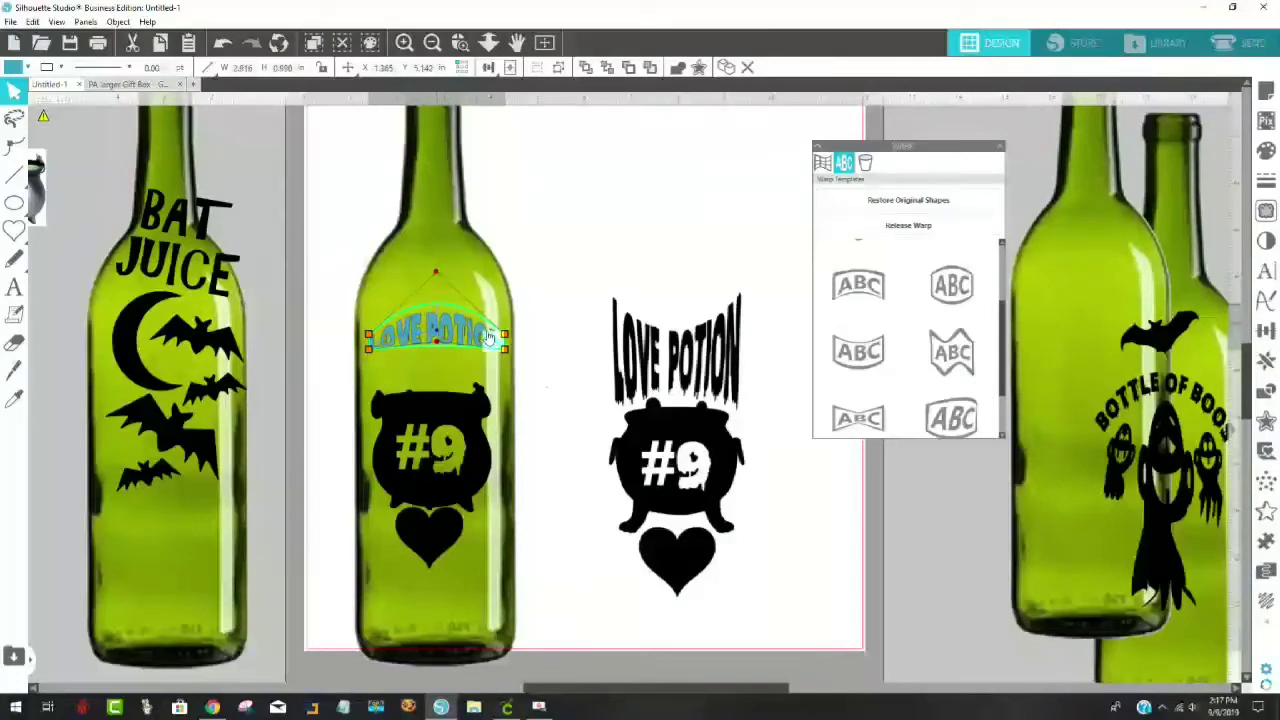
drag(440, 345, 438, 394)
mouse_move(373, 352)
mouse_down()
mouse_move(380, 388)
mouse_move(388, 368)
mouse_up()
click(530, 278)
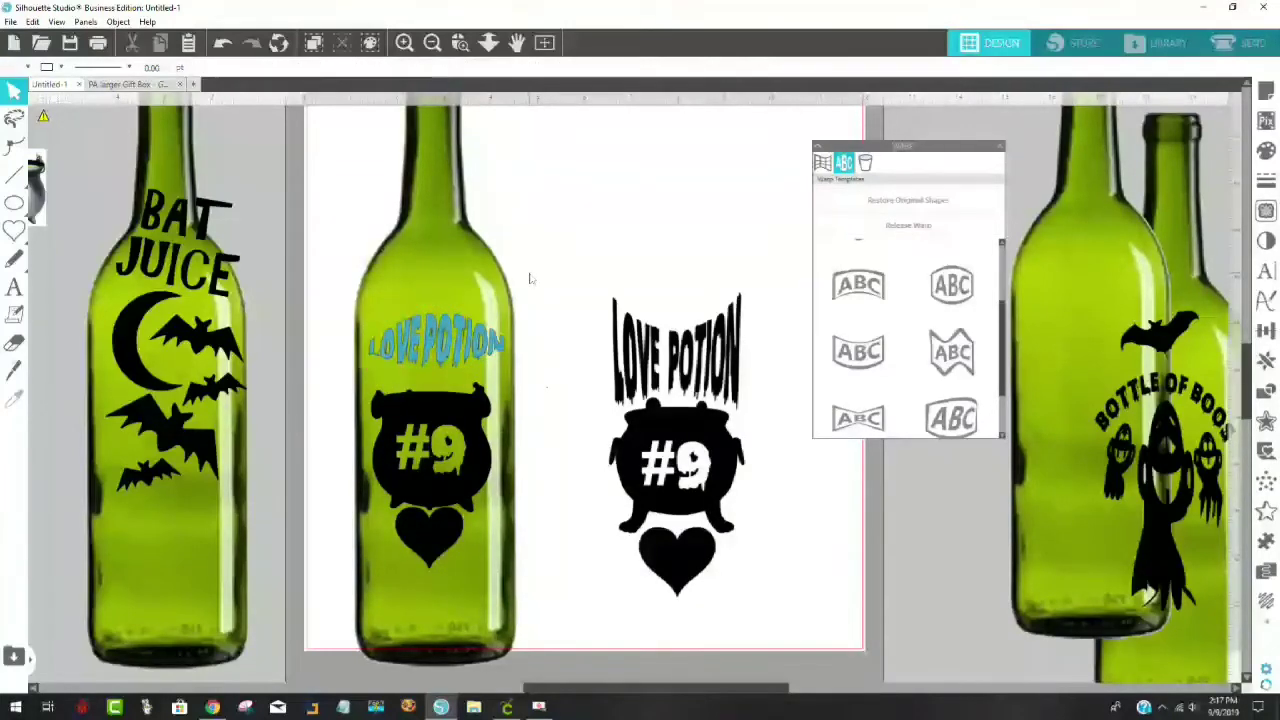
click(444, 368)
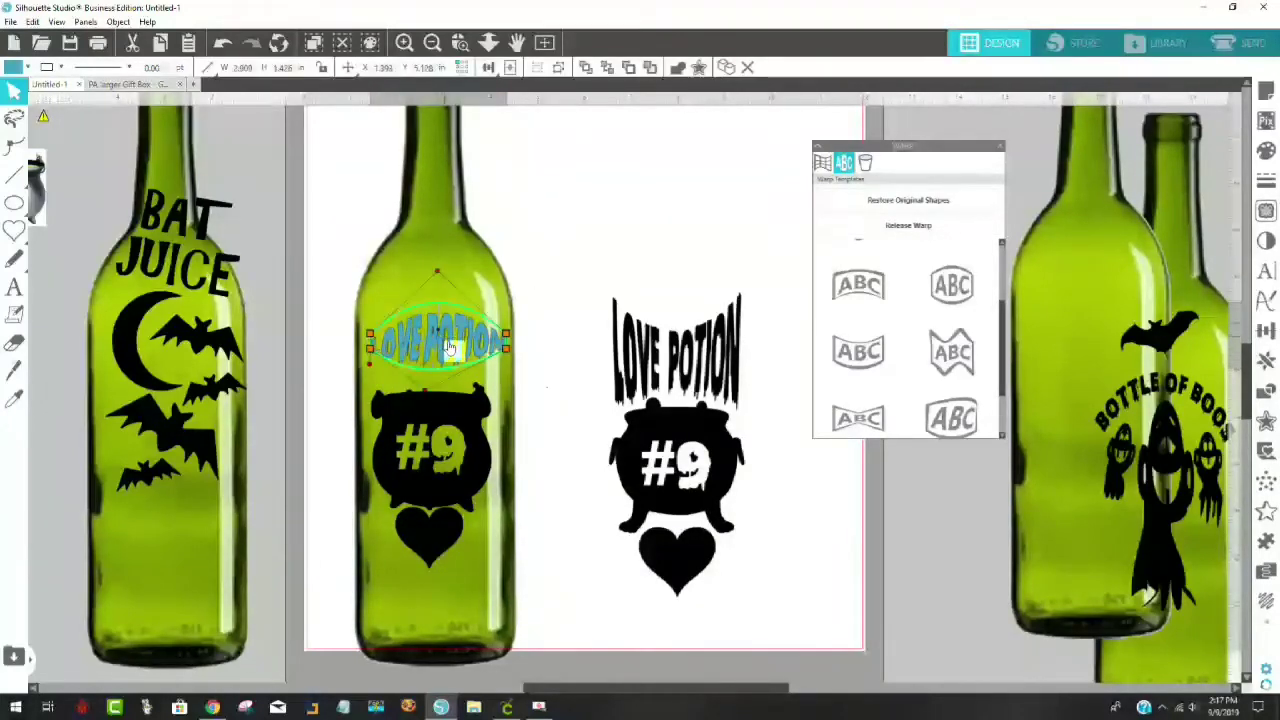
key(ctrl+z)
key(ctrl+z)
key(ctrl+z)
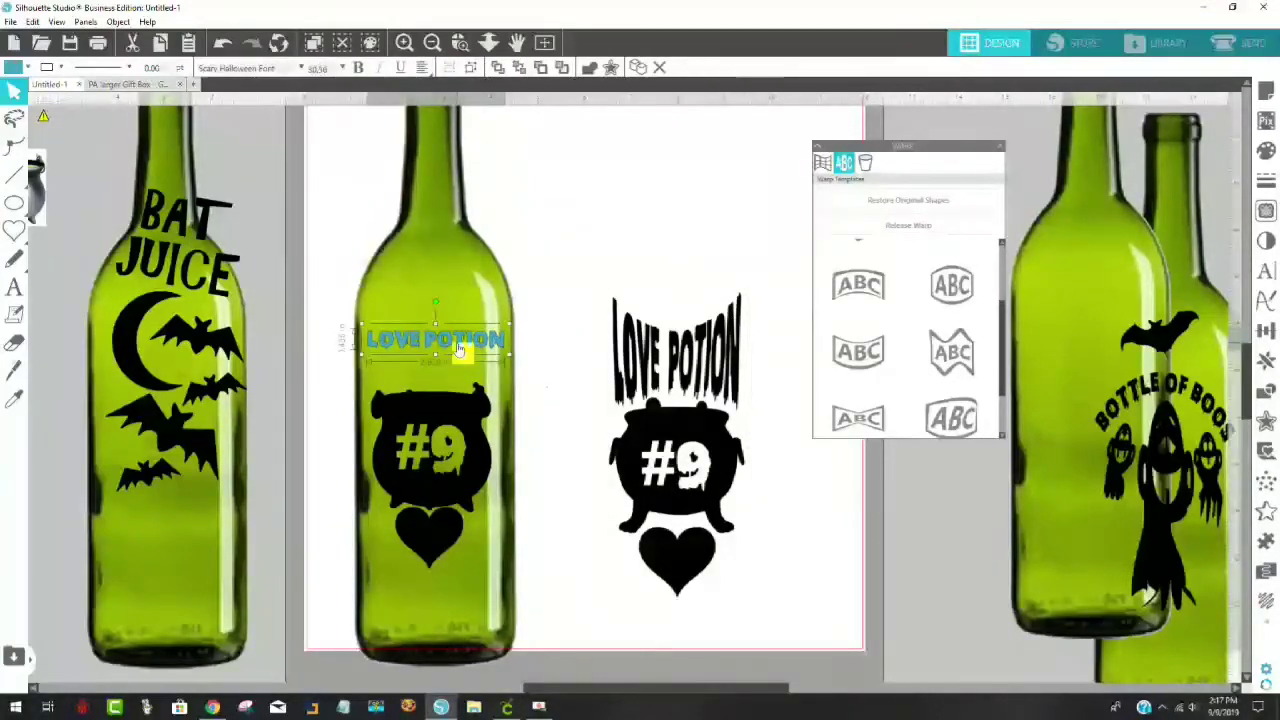
Step: Apply a custom warp to the LOVE POTION text, pulling both lower corners down and arching the bottom edge upward
scroll(876, 348, down, 2)
scroll(926, 370, down, 1)
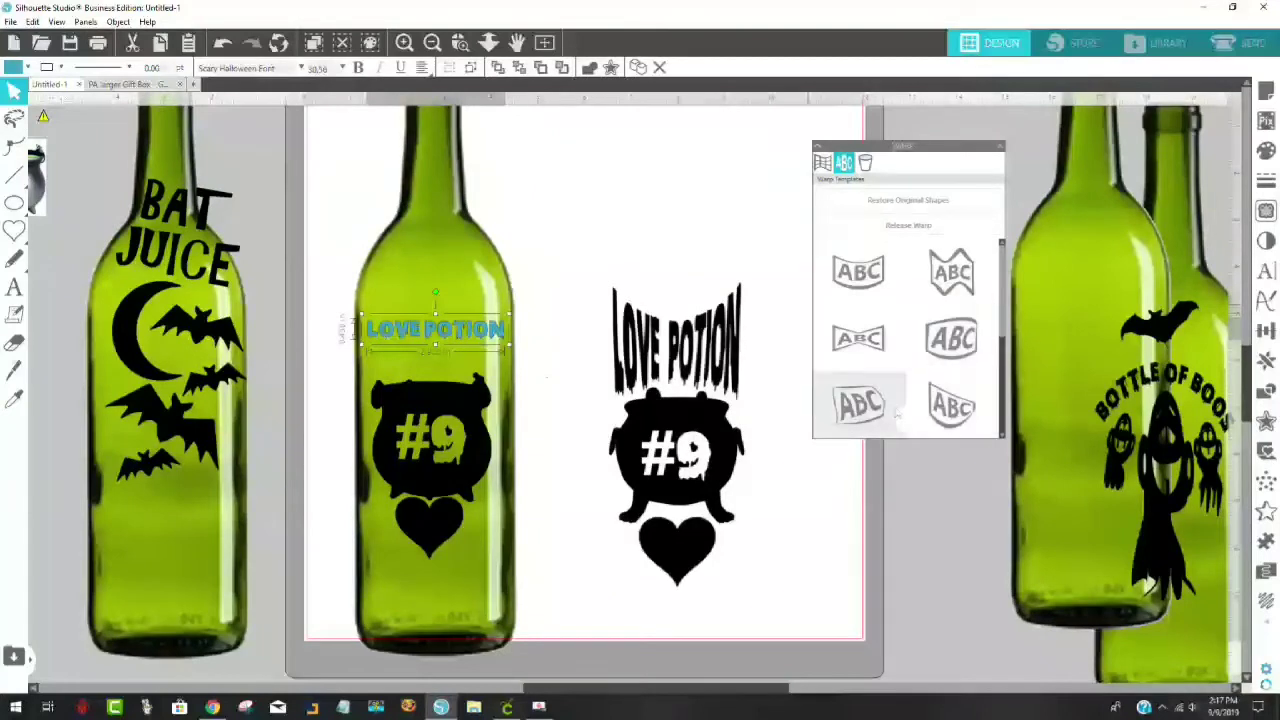
scroll(935, 287, up, 3)
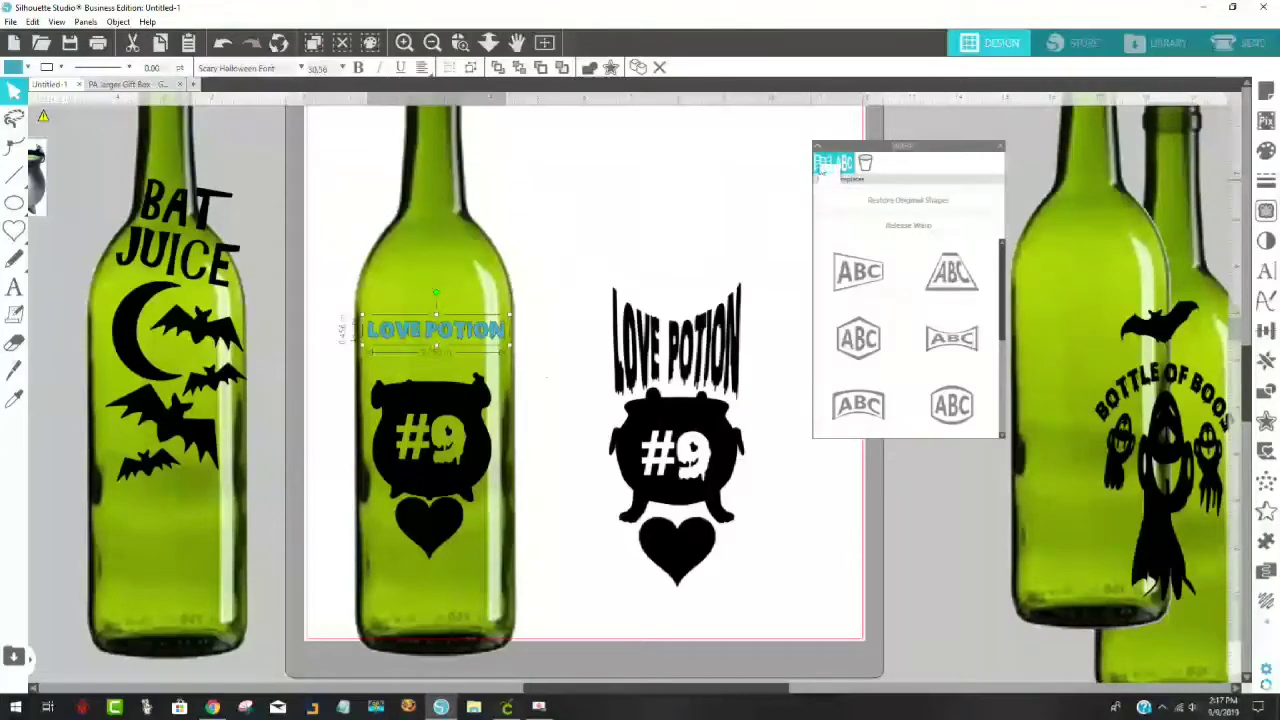
click(822, 164)
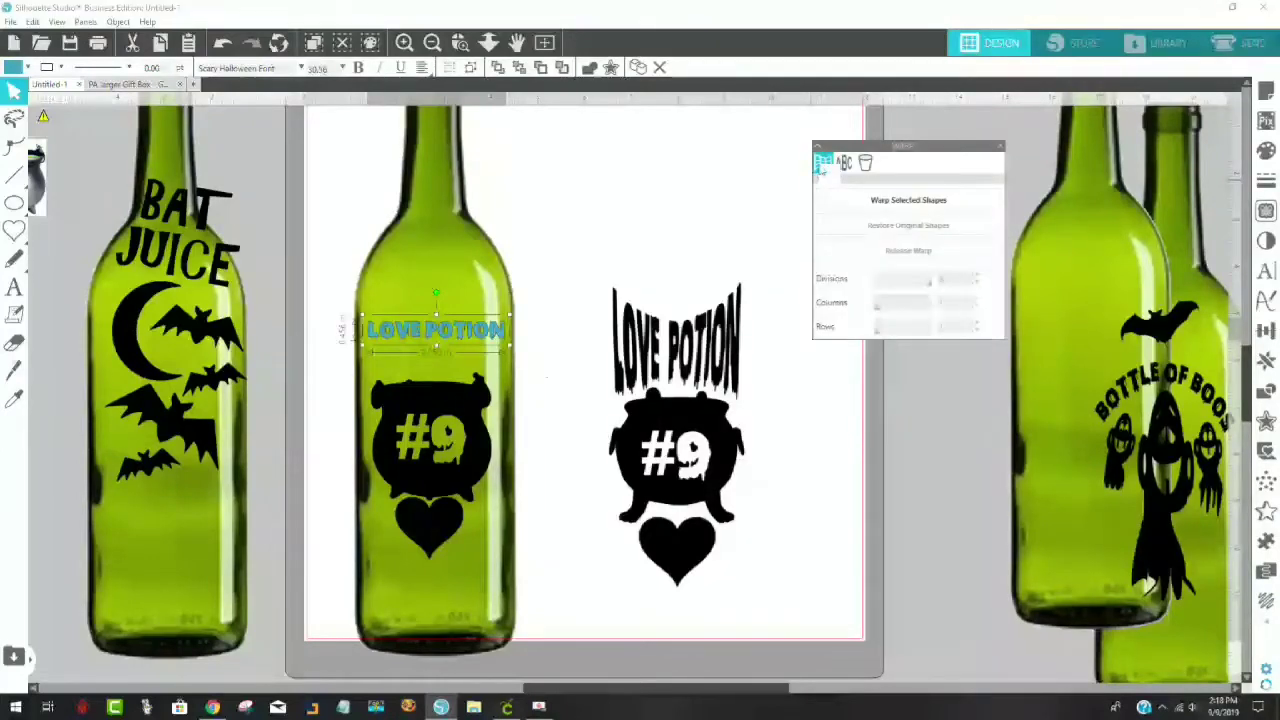
click(909, 202)
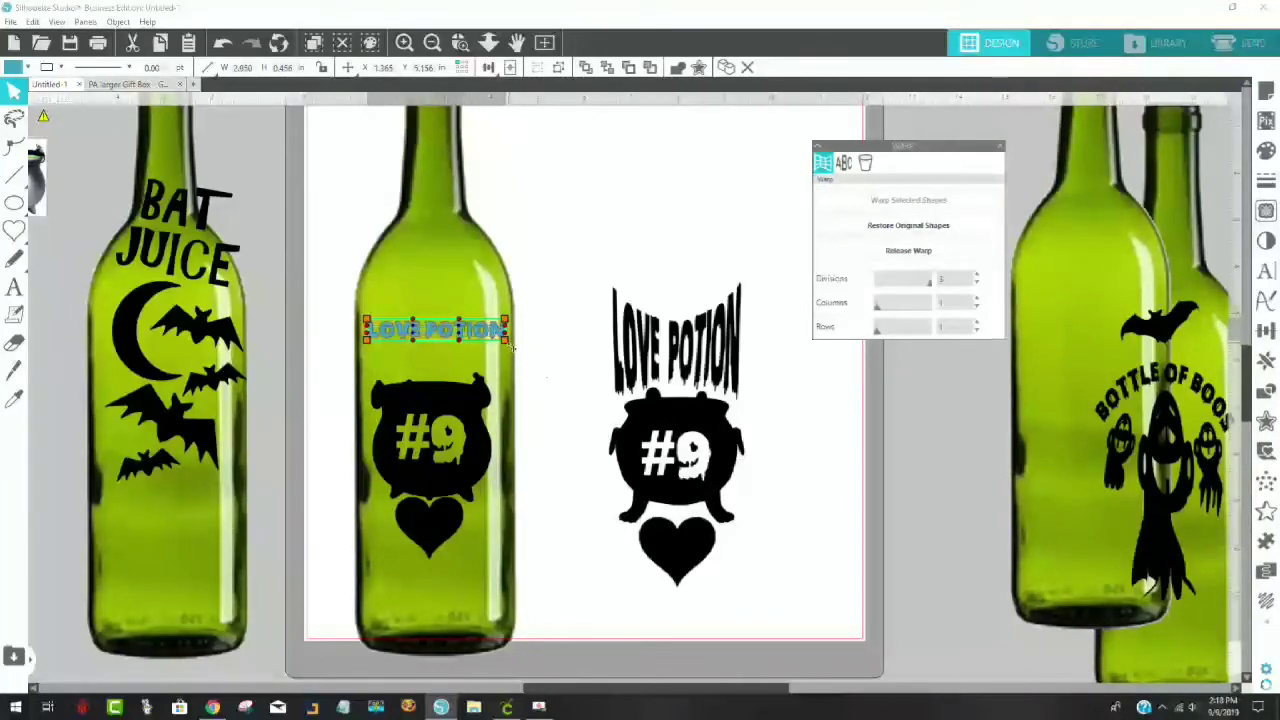
drag(509, 343, 506, 368)
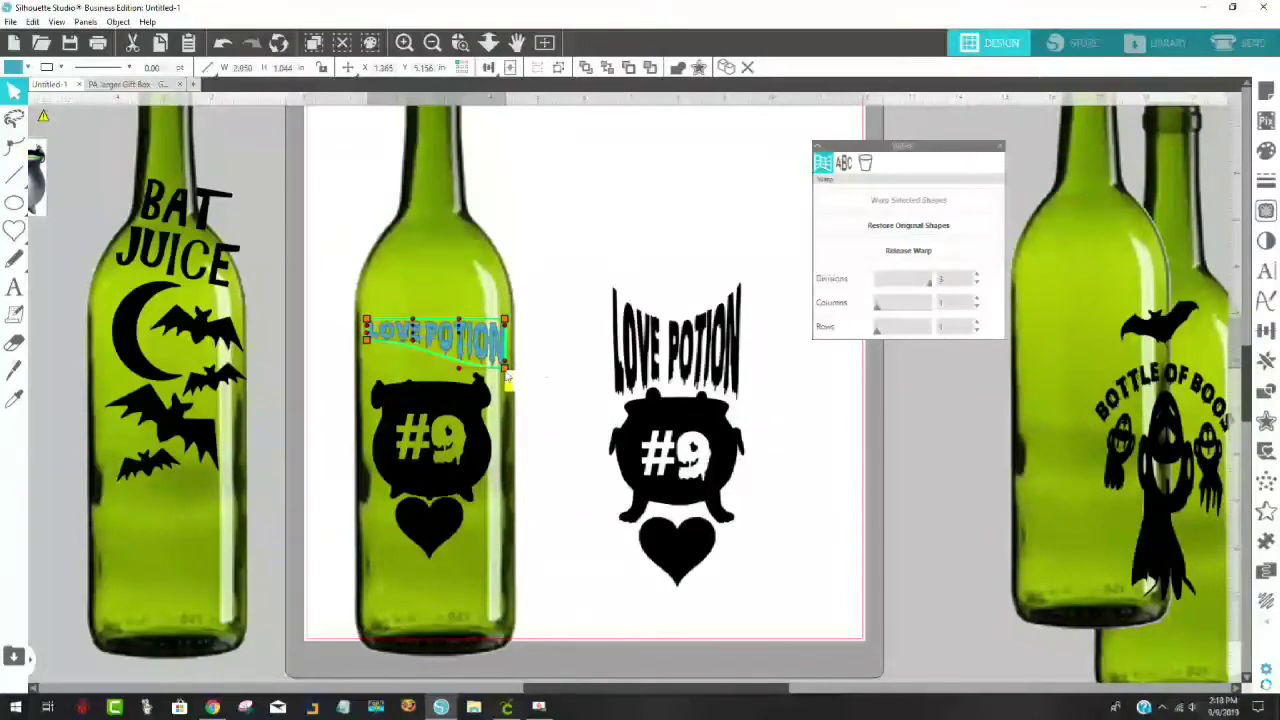
drag(367, 340, 370, 372)
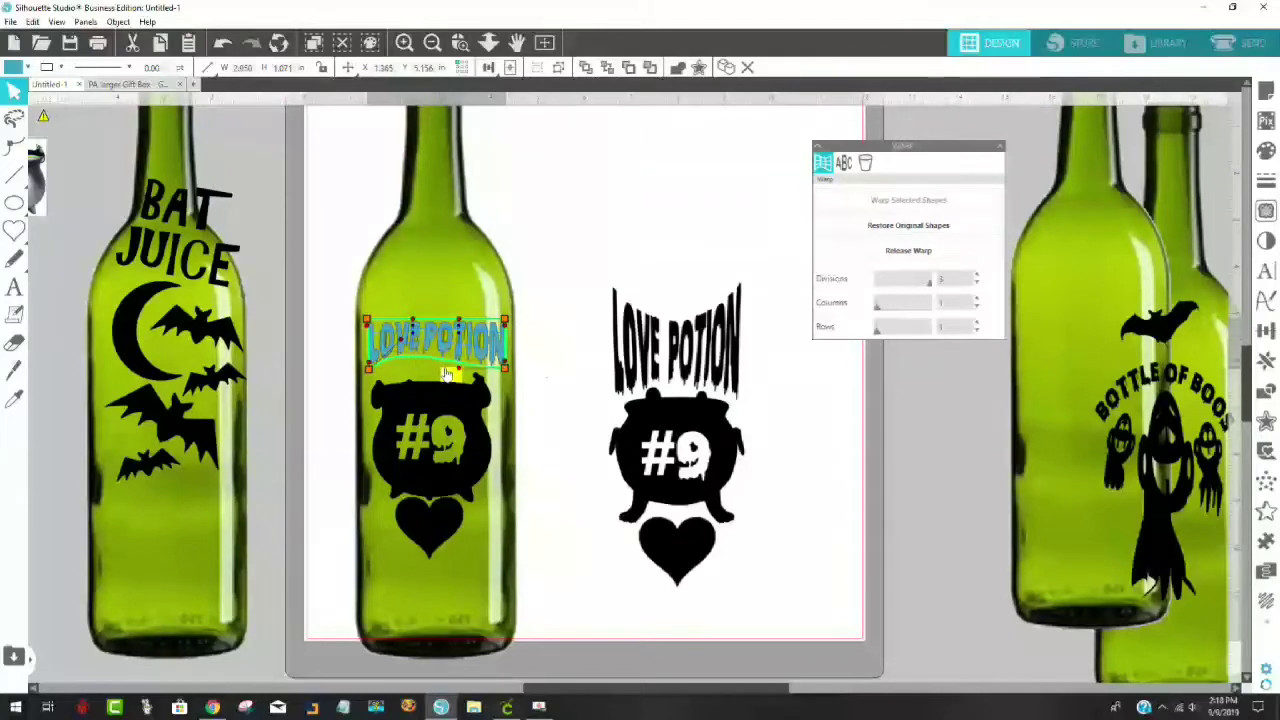
drag(463, 369, 466, 343)
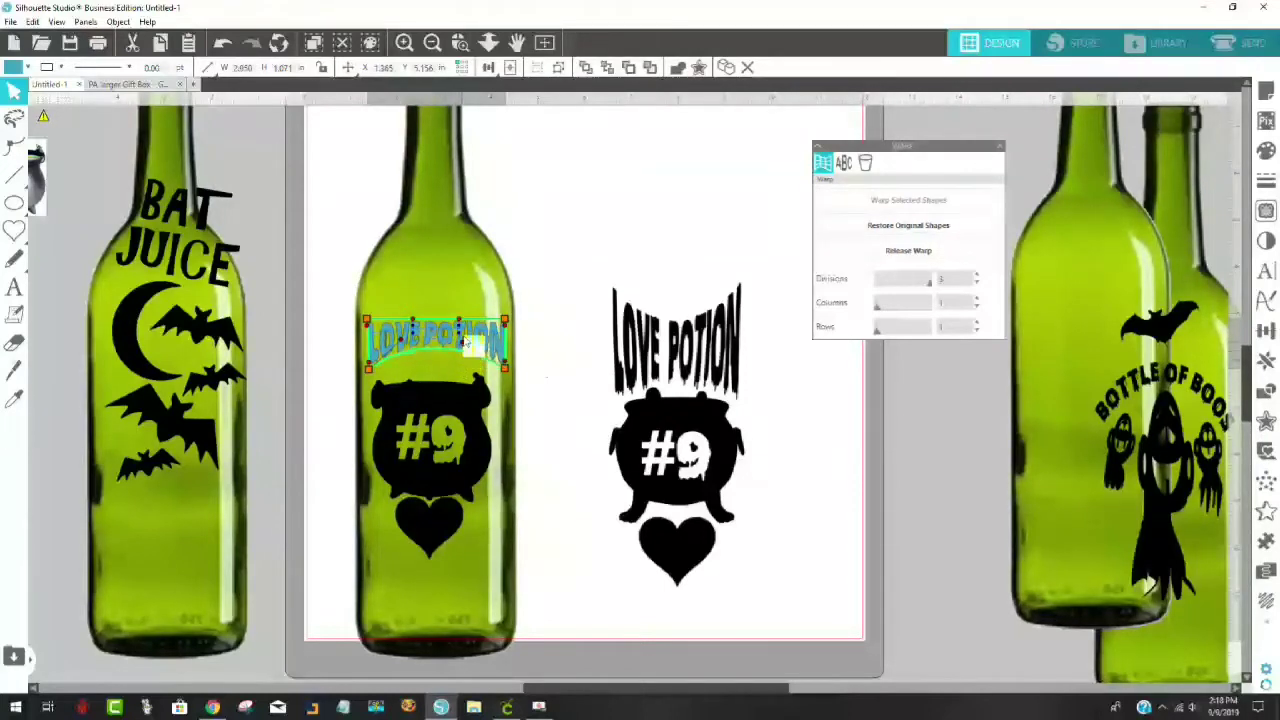
click(541, 353)
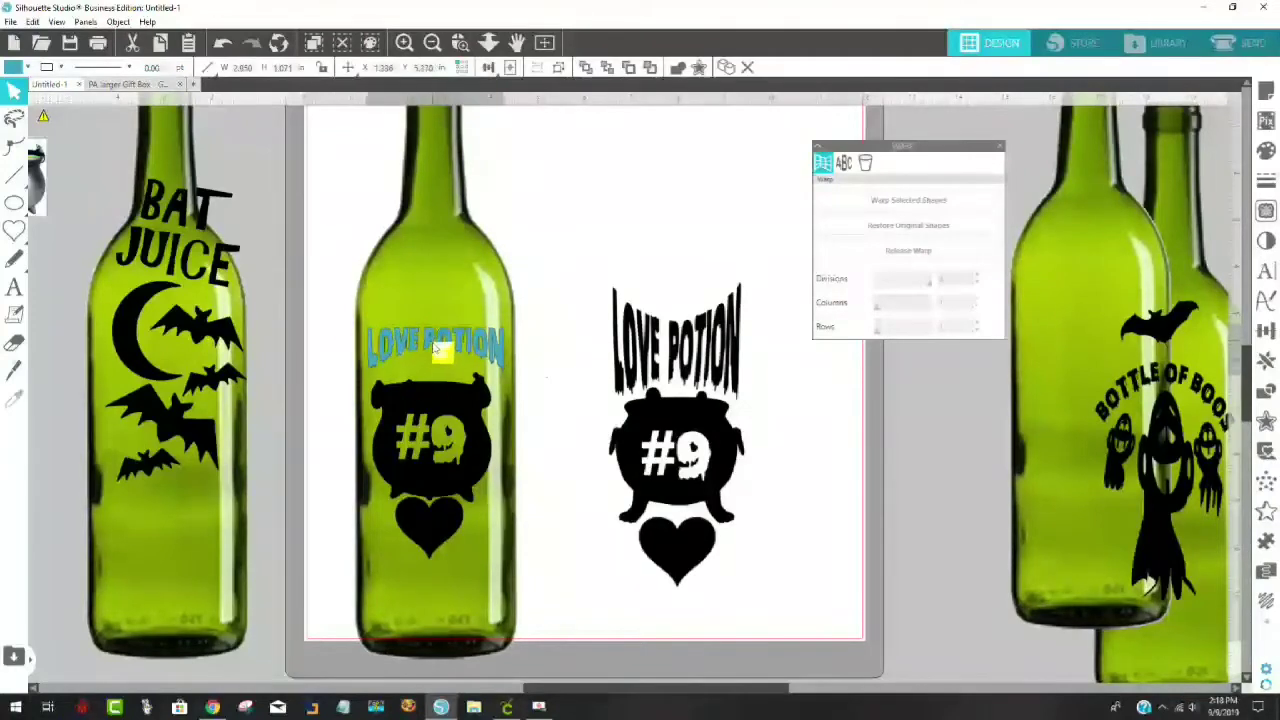
Step: Raise the LOVE POTION text slightly and warp it to bulge down toward the cauldron and up toward the bottle neck
drag(437, 355, 431, 341)
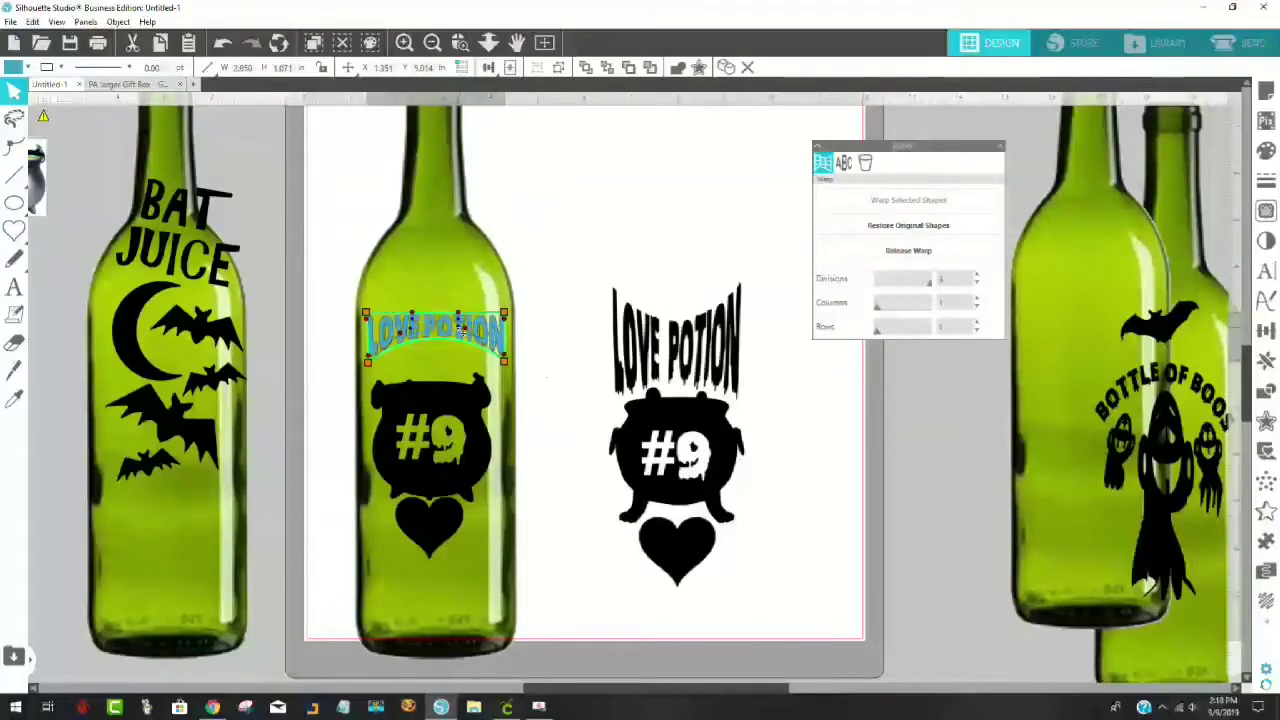
drag(465, 337, 420, 420)
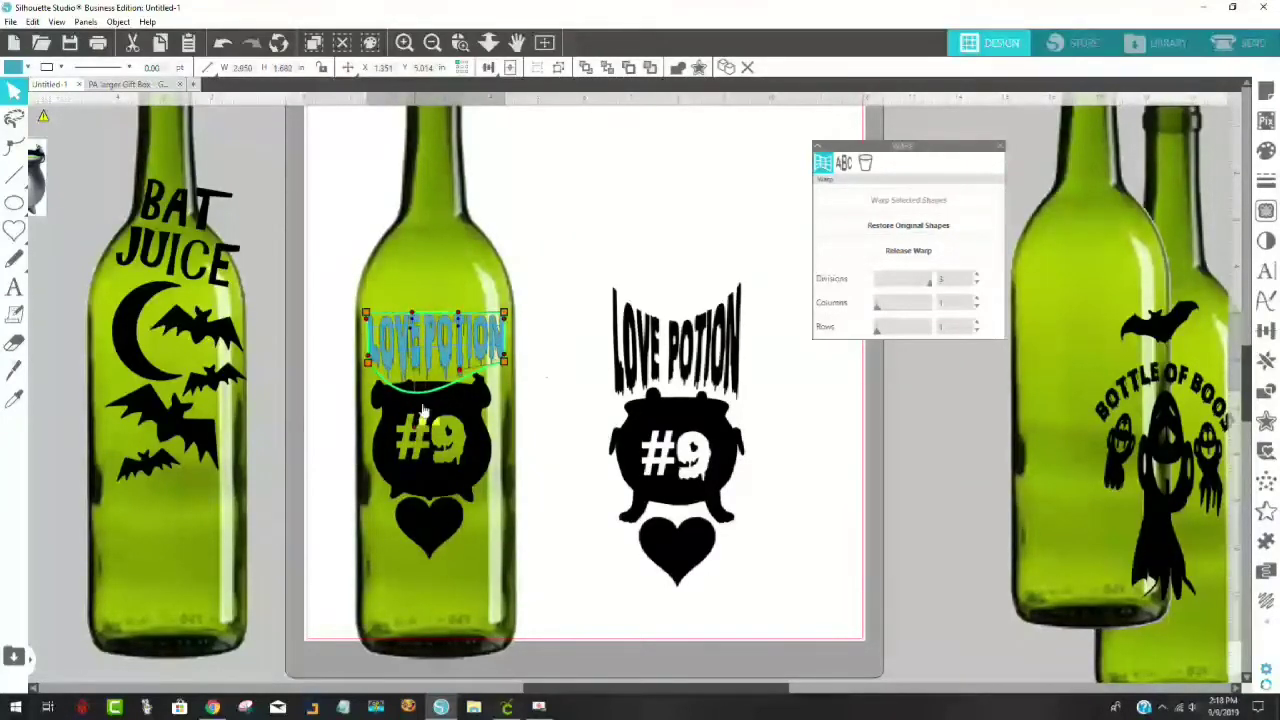
drag(413, 318, 415, 240)
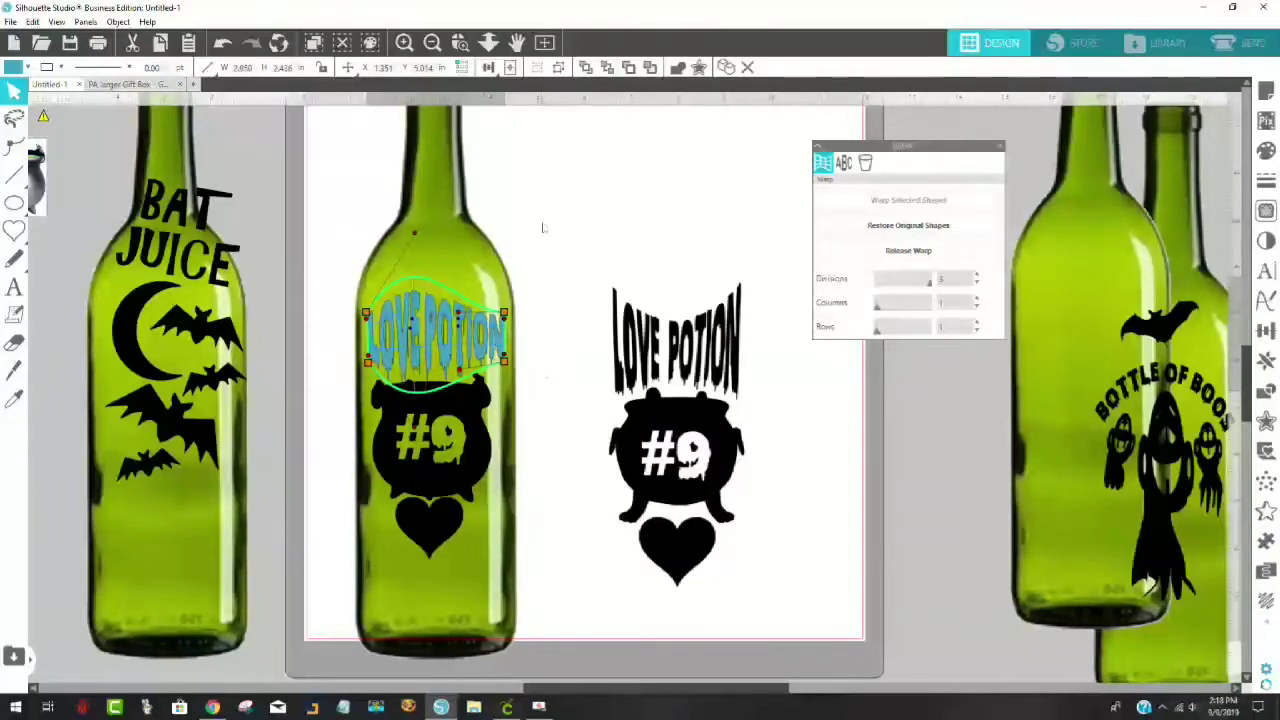
Step: Shift the bottle slightly to the right and raise the warped LOVE POTION lettering a little above the cauldron
click(440, 365)
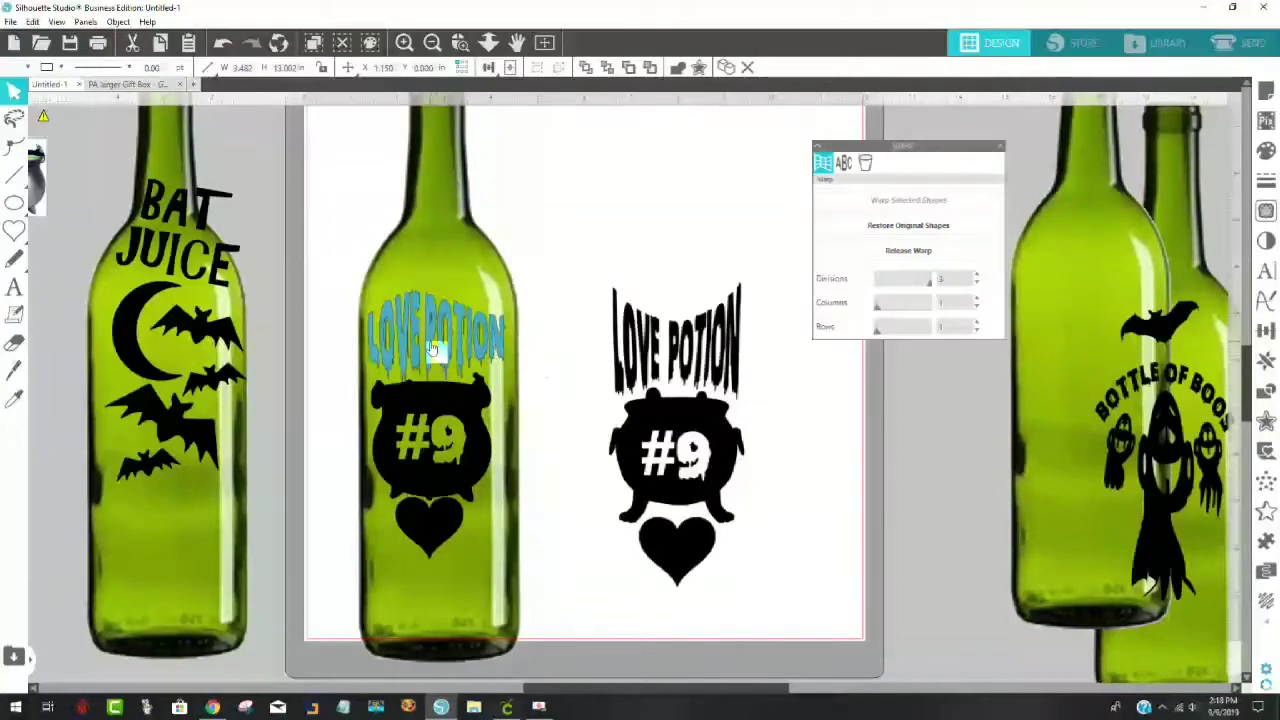
click(437, 343)
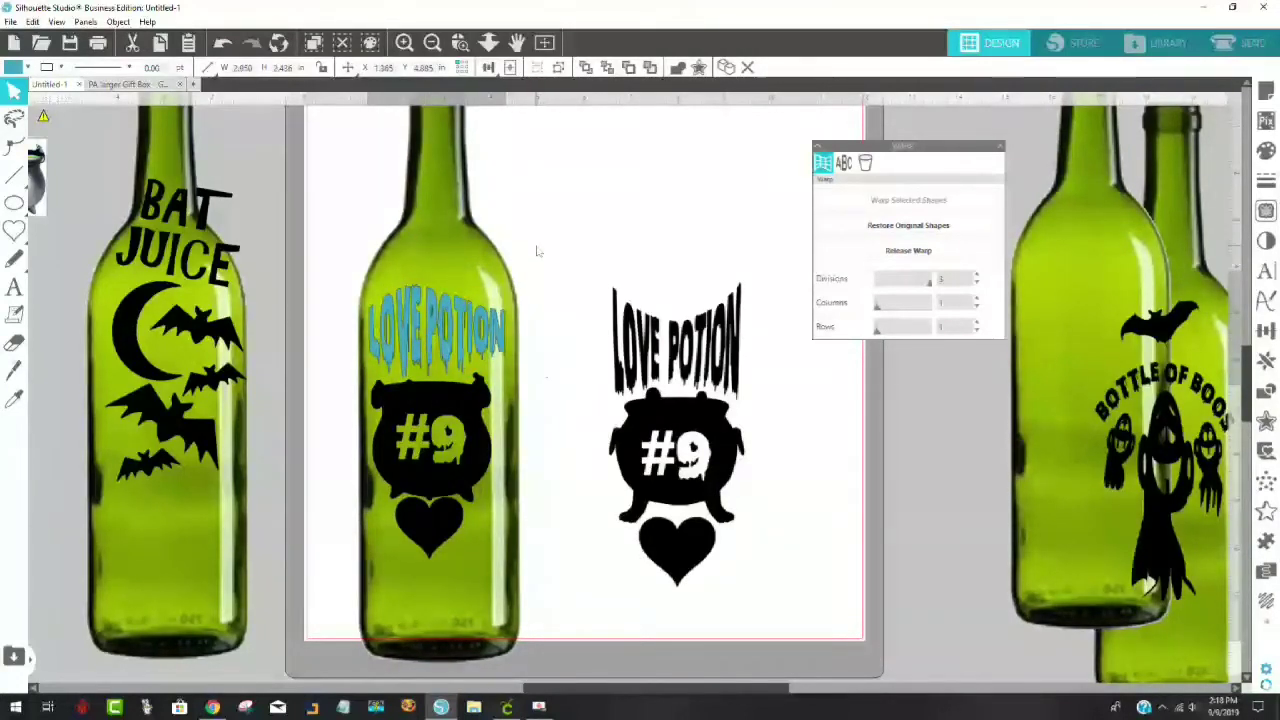
click(565, 310)
Step: Fill the warped LOVE POTION lettering with black
click(437, 338)
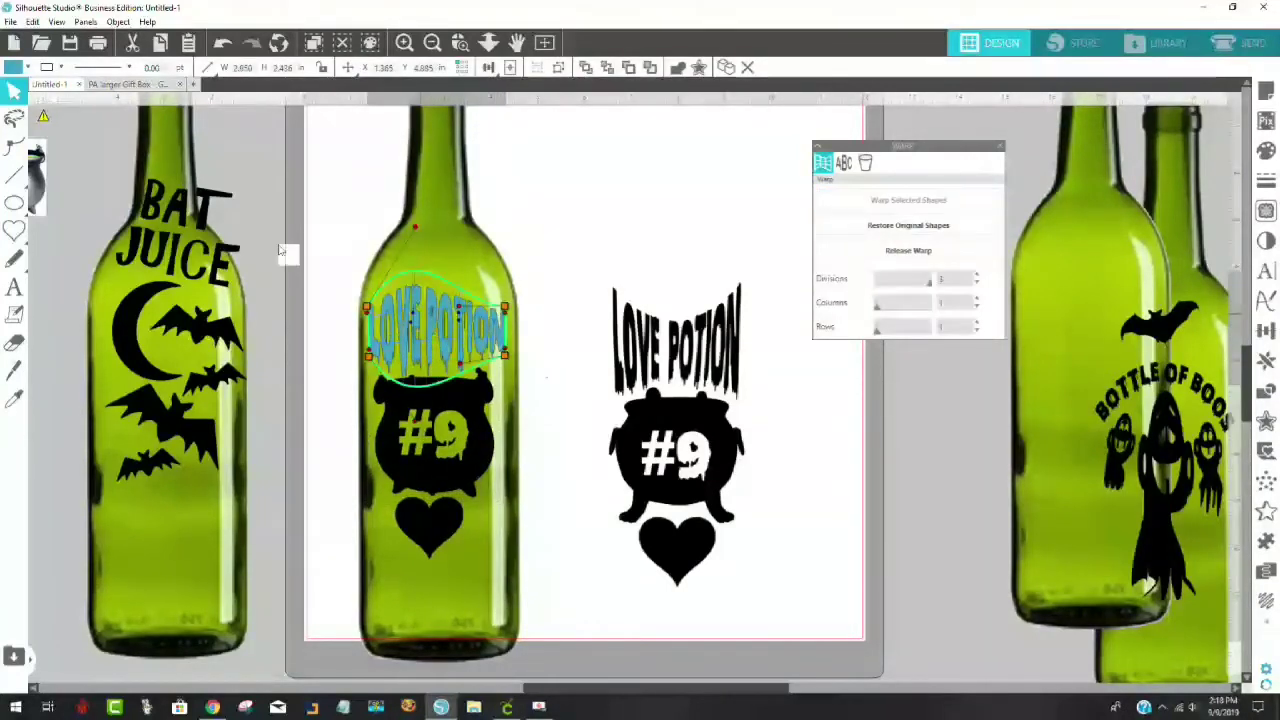
click(14, 68)
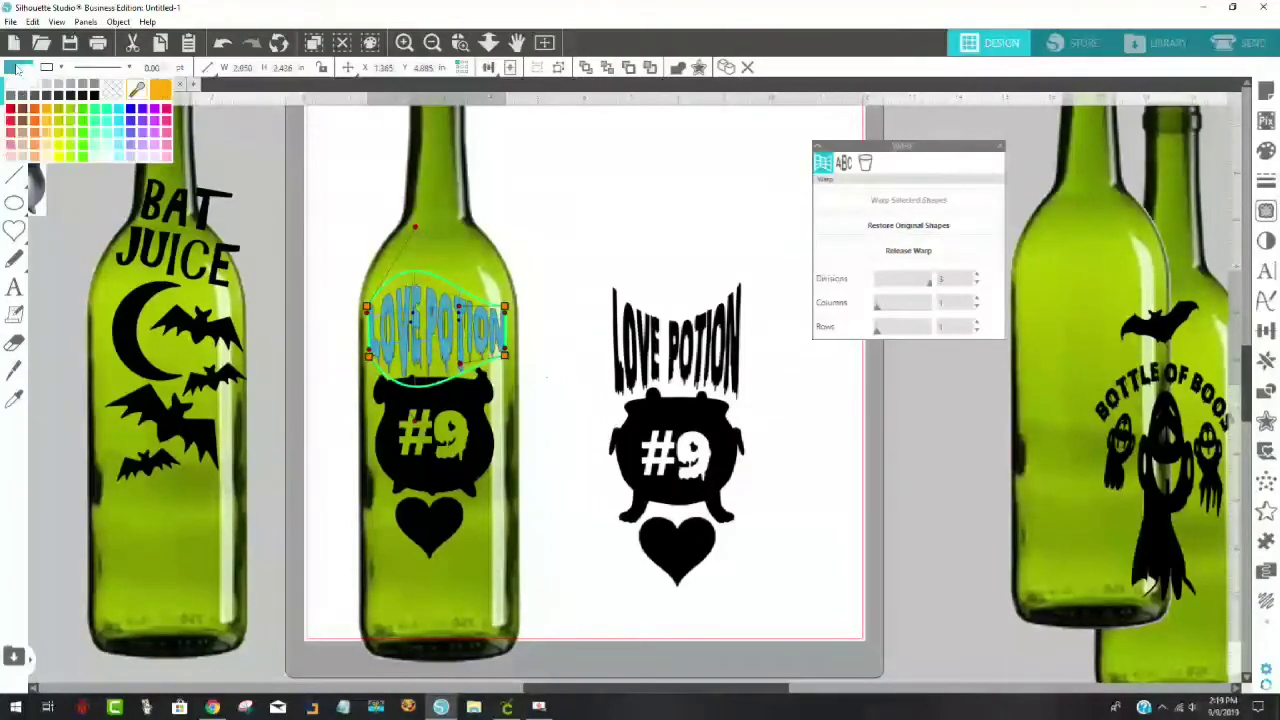
click(594, 194)
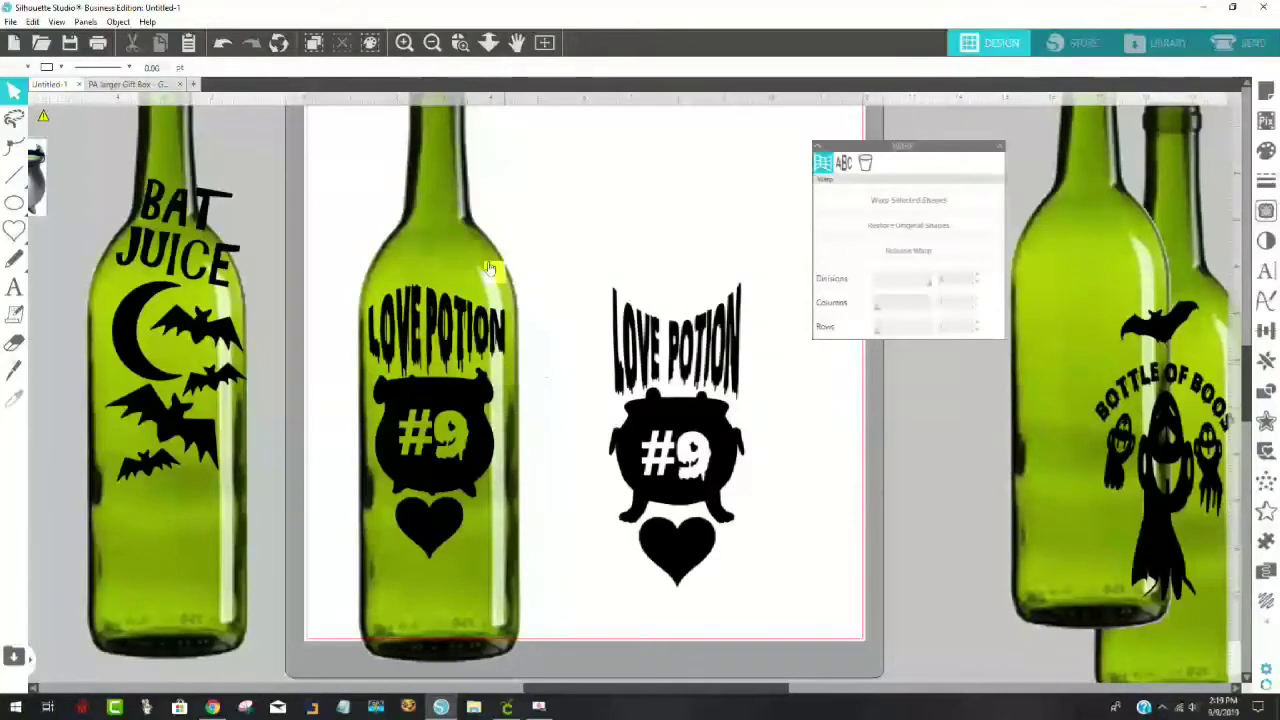
Step: Move the bottle off the new design onto the reference design and select the warped LOVE POTION lettering
drag(445, 214, 718, 244)
click(418, 305)
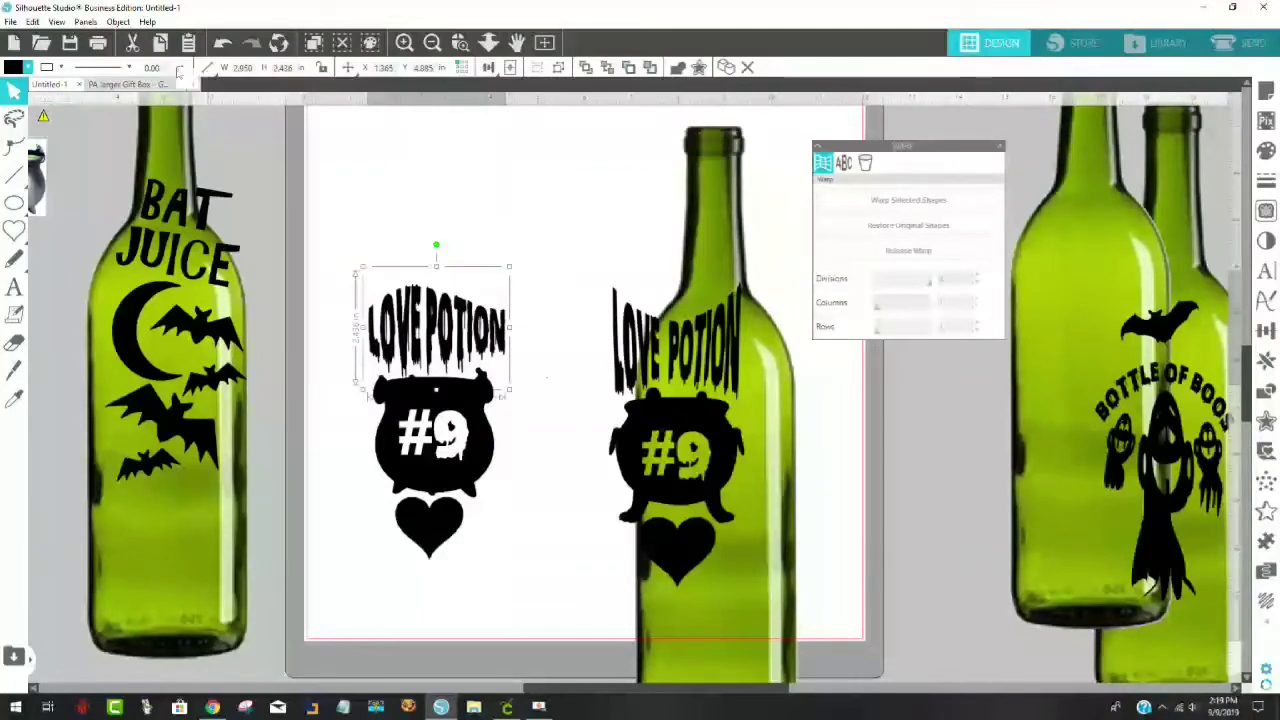
Step: Try to convert the warped LOVE POTION lettering to a path, and undo the conversion
click(118, 22)
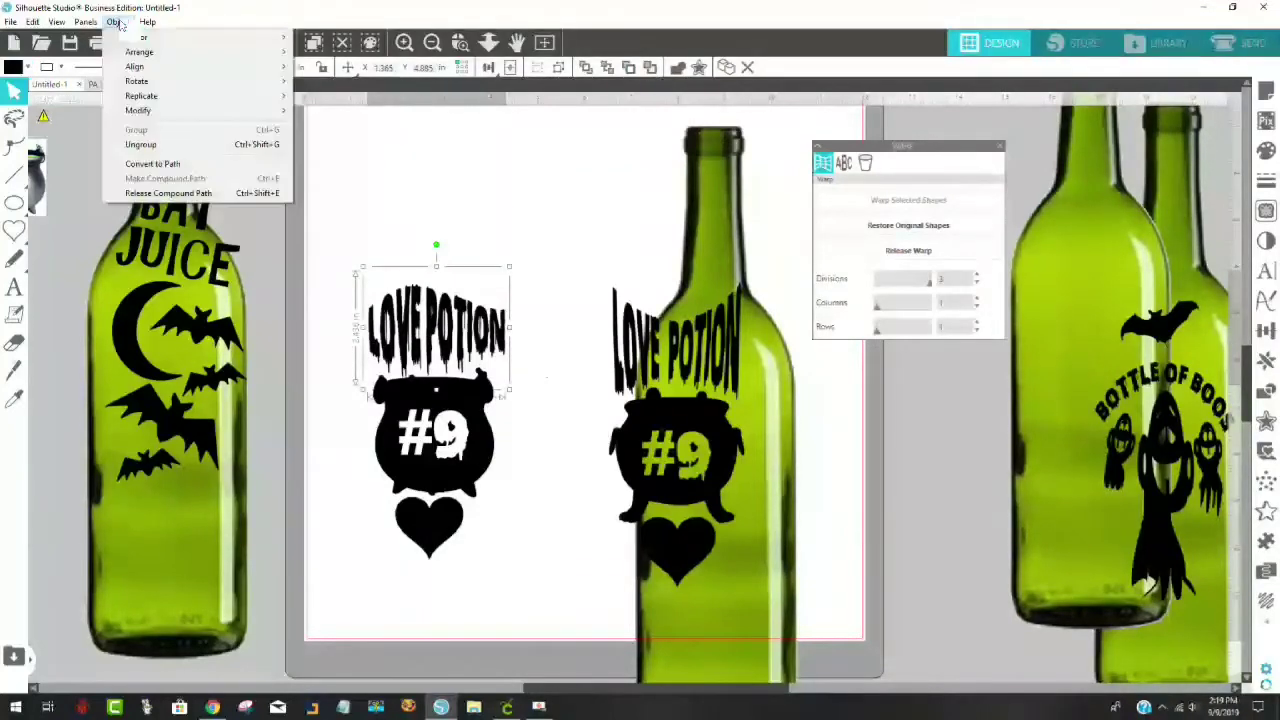
click(160, 164)
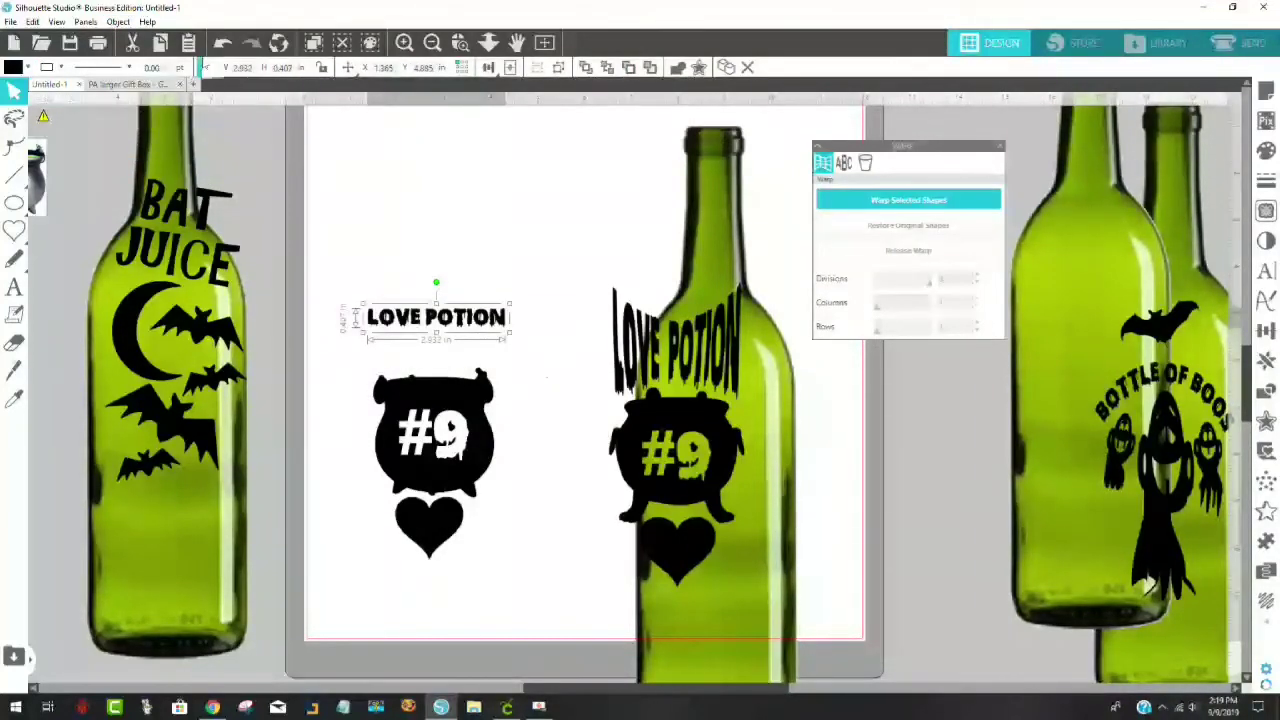
click(224, 43)
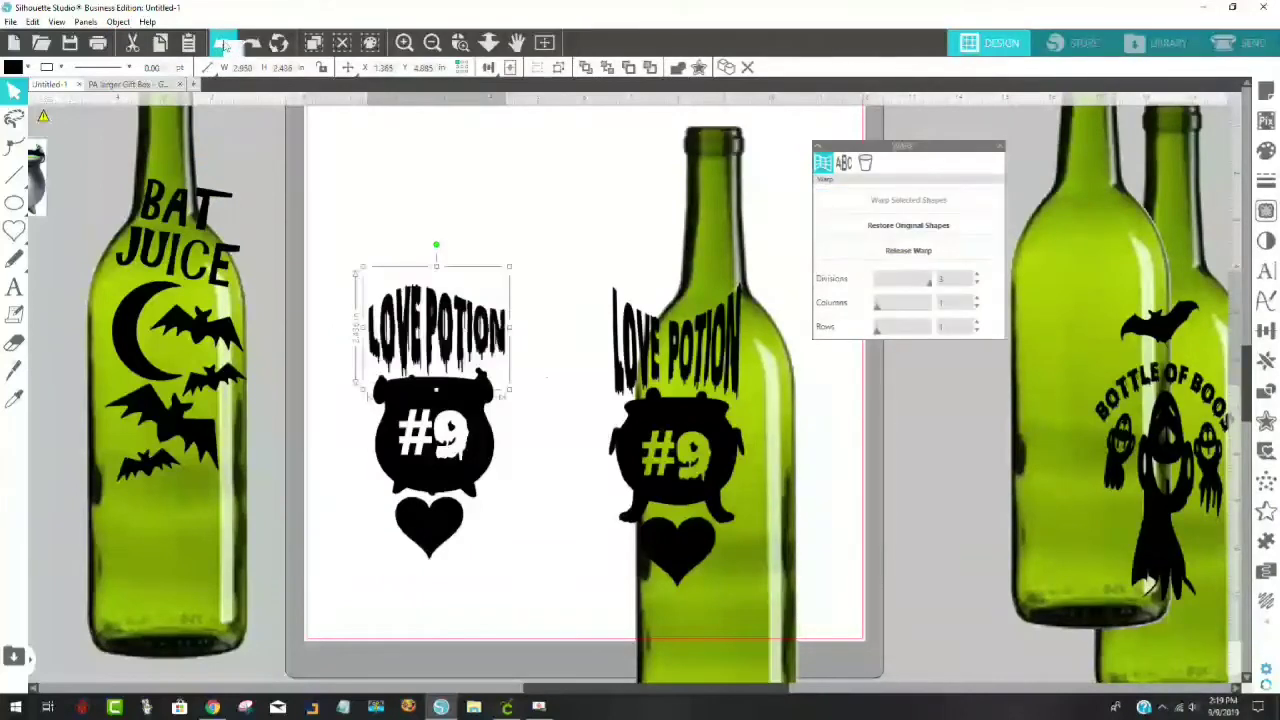
Step: Try to release the compound path of the warped LOVE POTION lettering, and undo the release
click(118, 22)
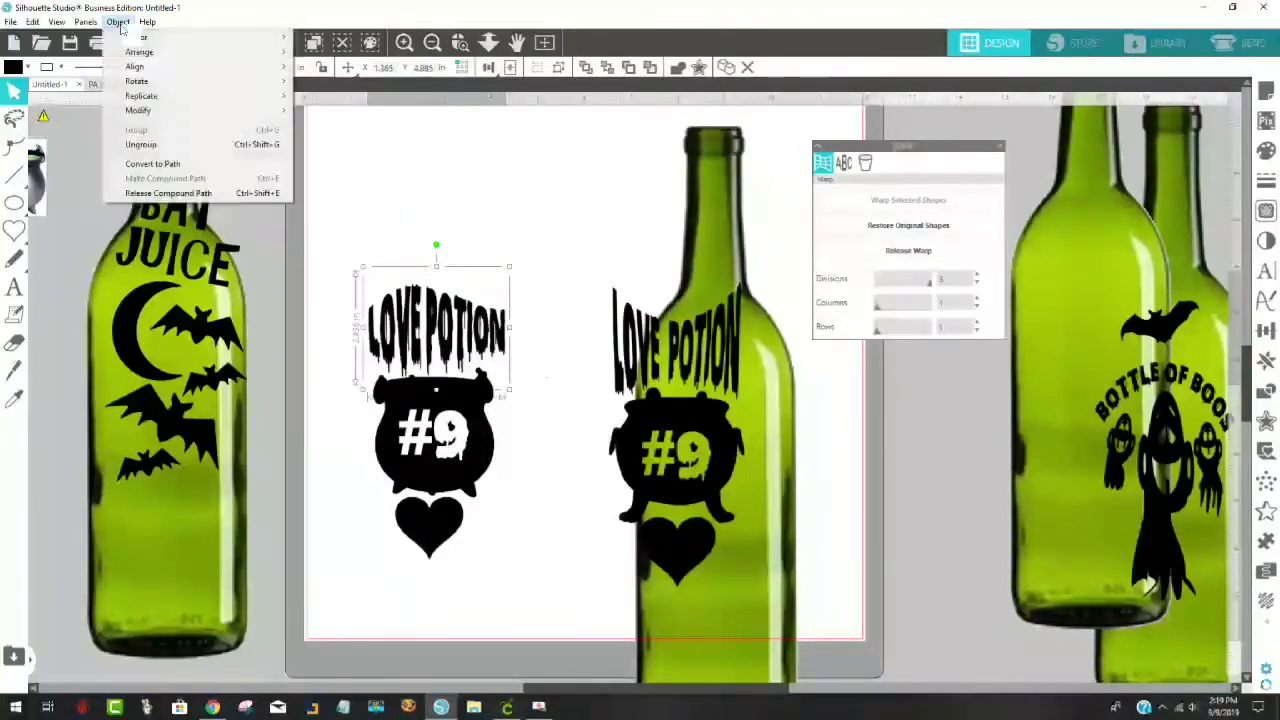
click(177, 193)
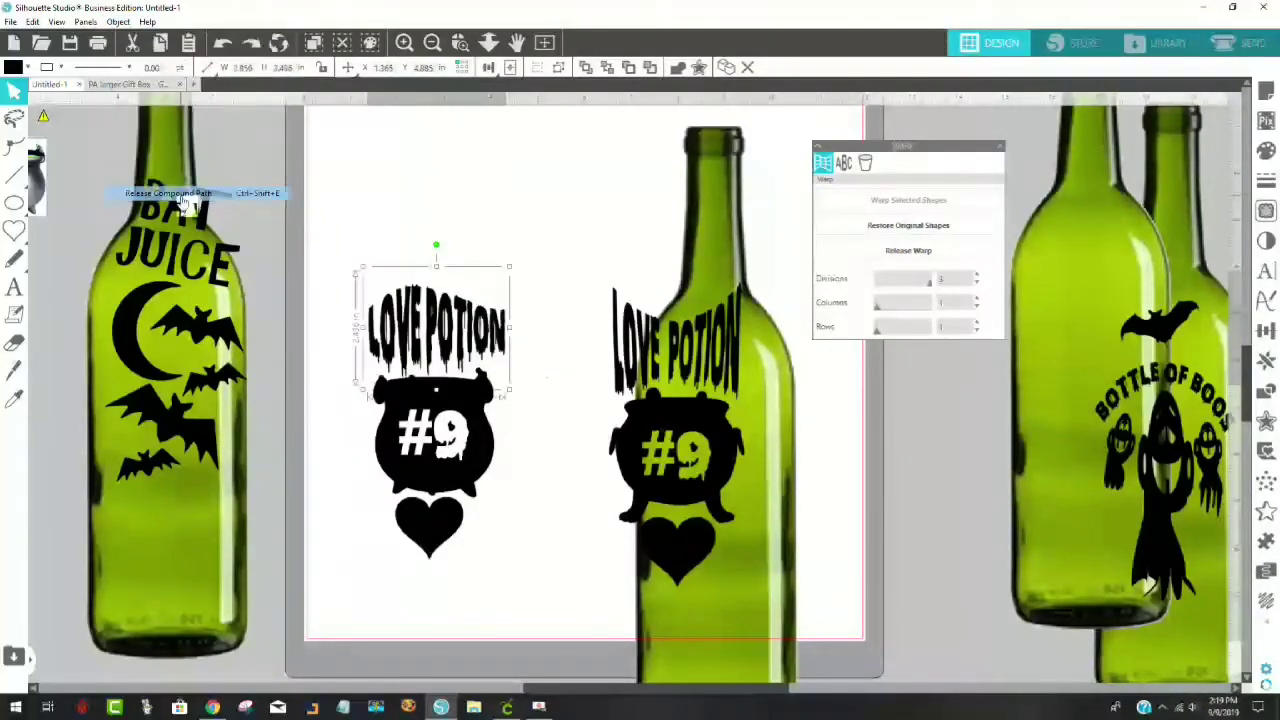
click(118, 22)
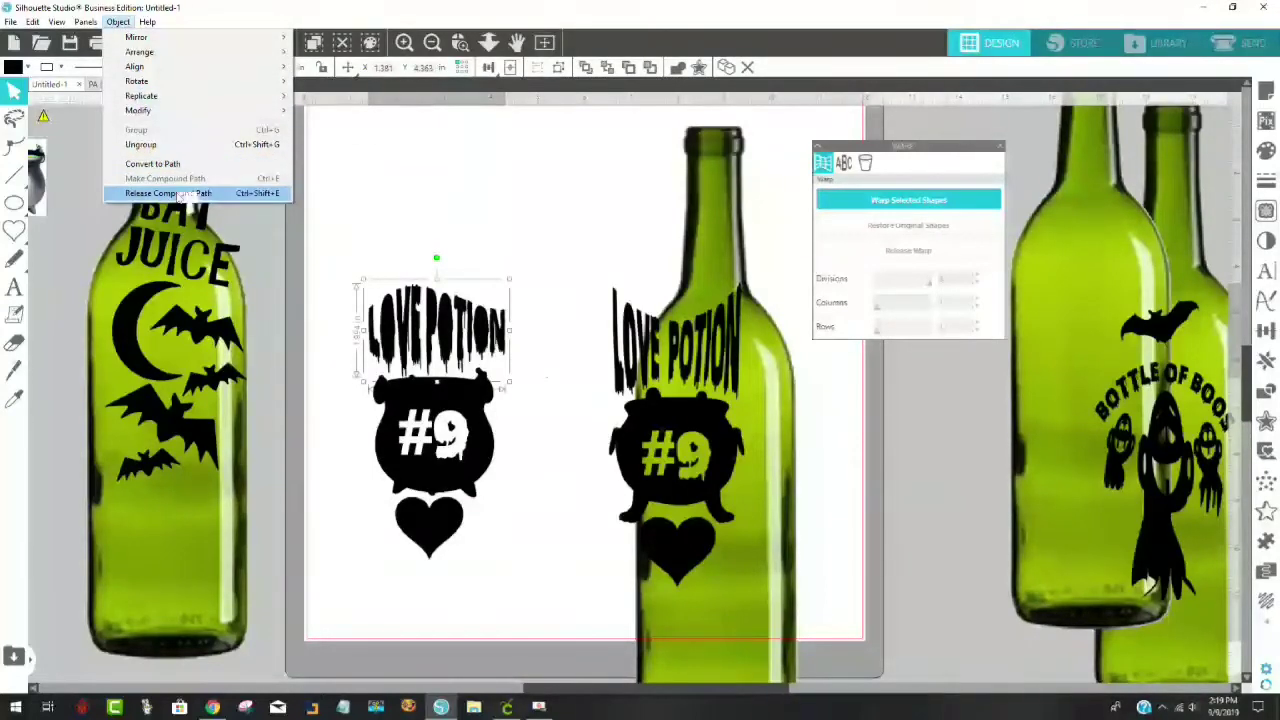
click(395, 312)
click(395, 312)
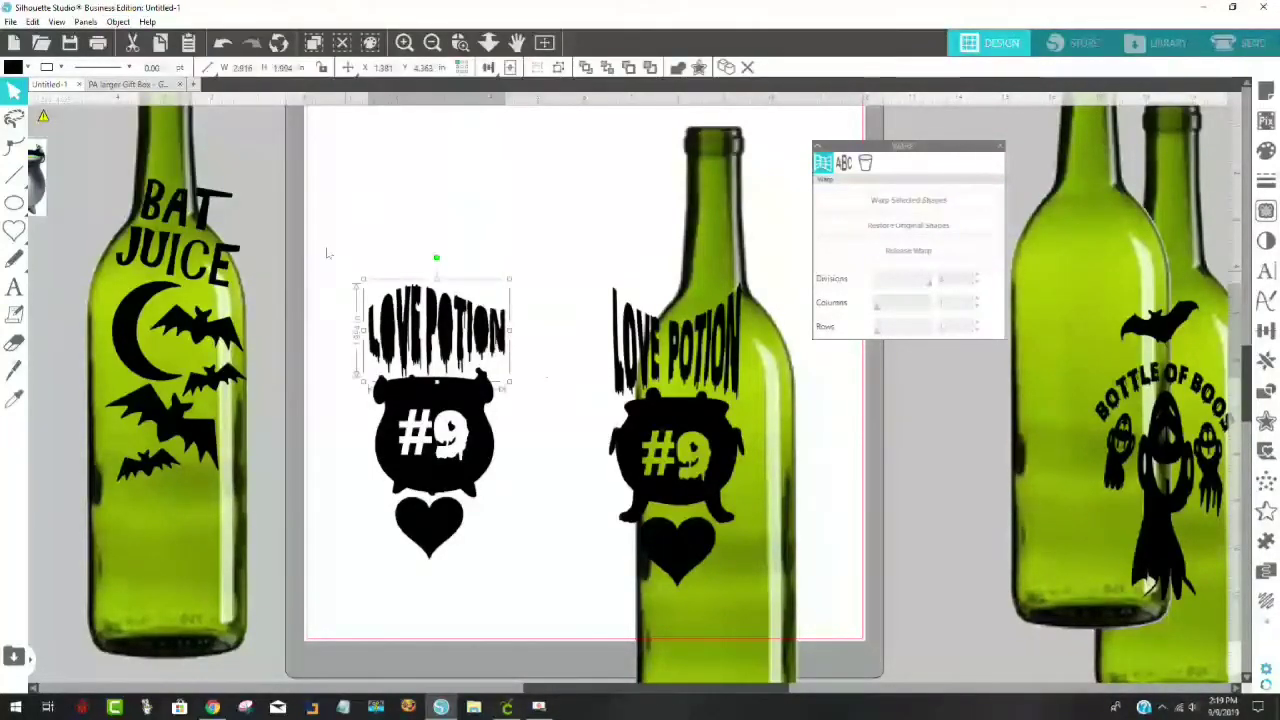
click(223, 44)
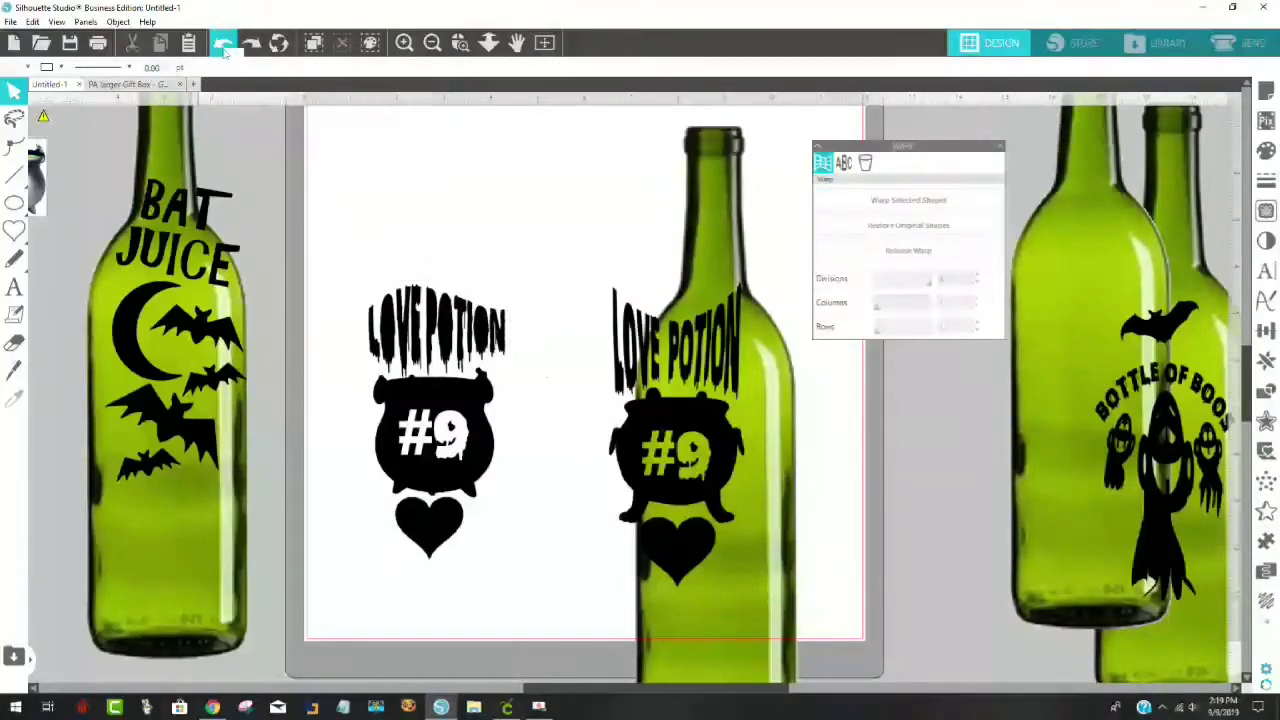
click(223, 44)
click(380, 206)
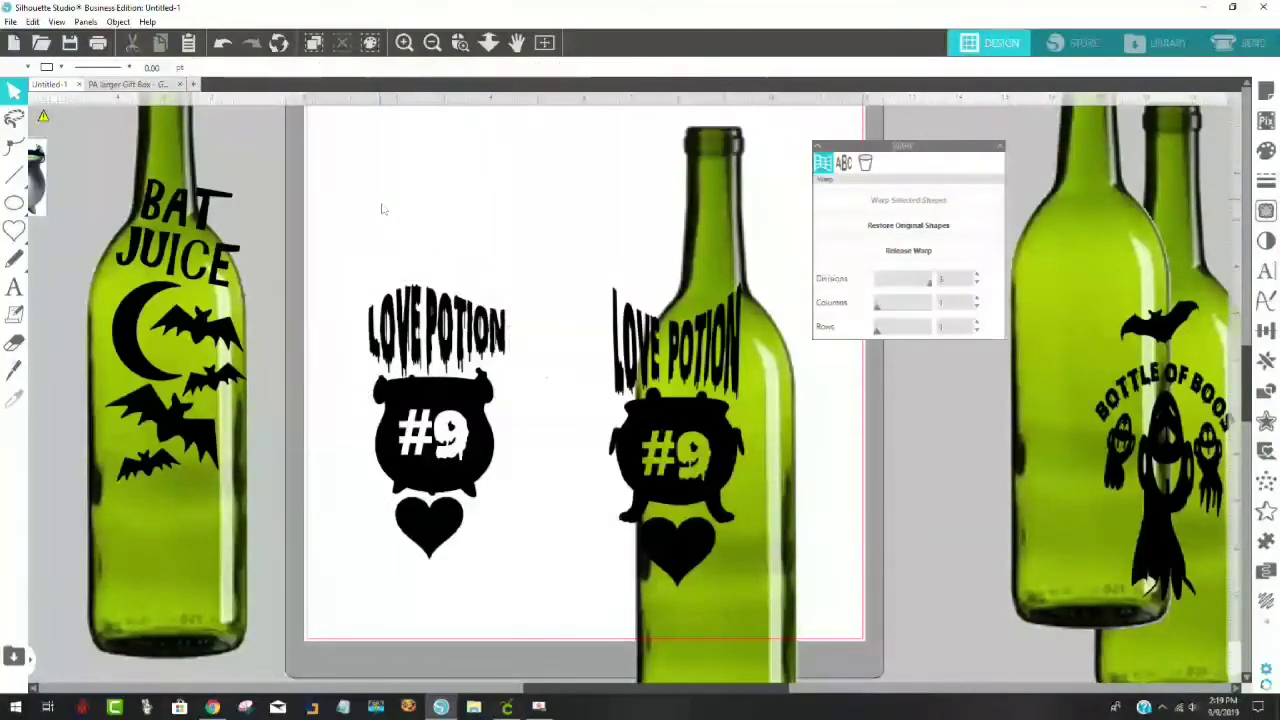
Step: Weld the warped LOVE POTION lettering above the new cauldron
click(362, 296)
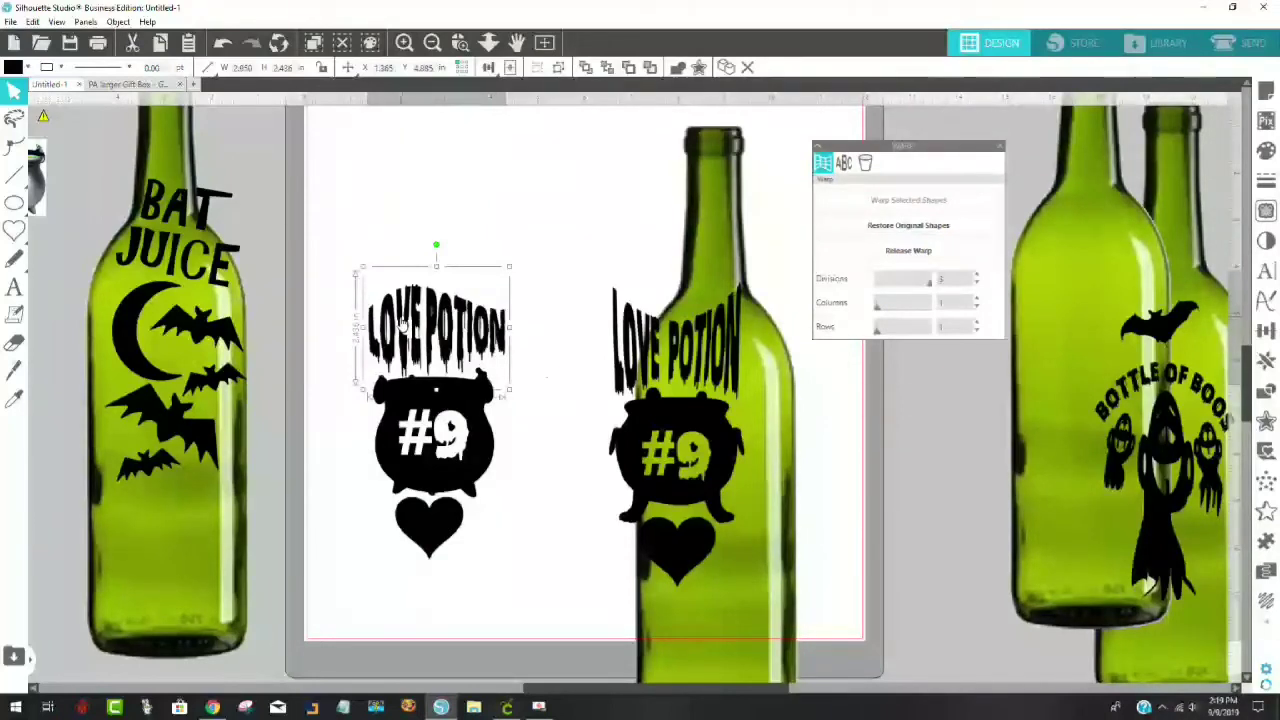
right_click(433, 306)
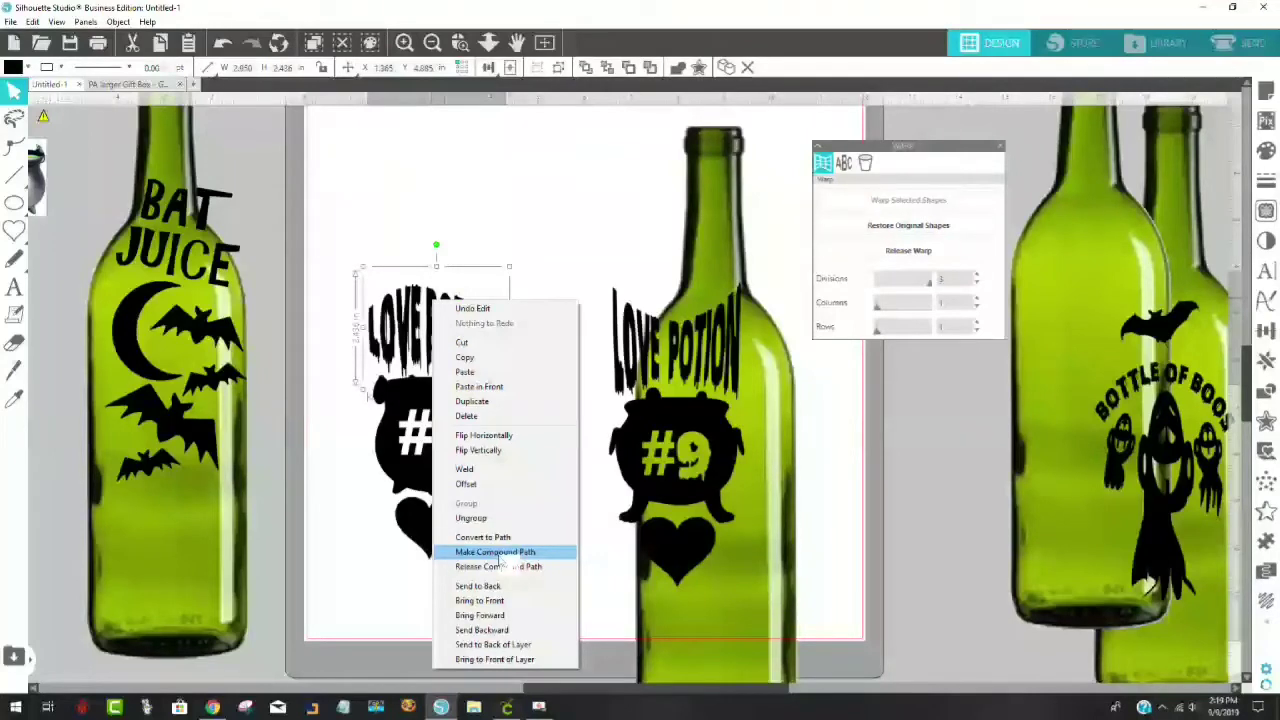
click(464, 469)
right_click(444, 322)
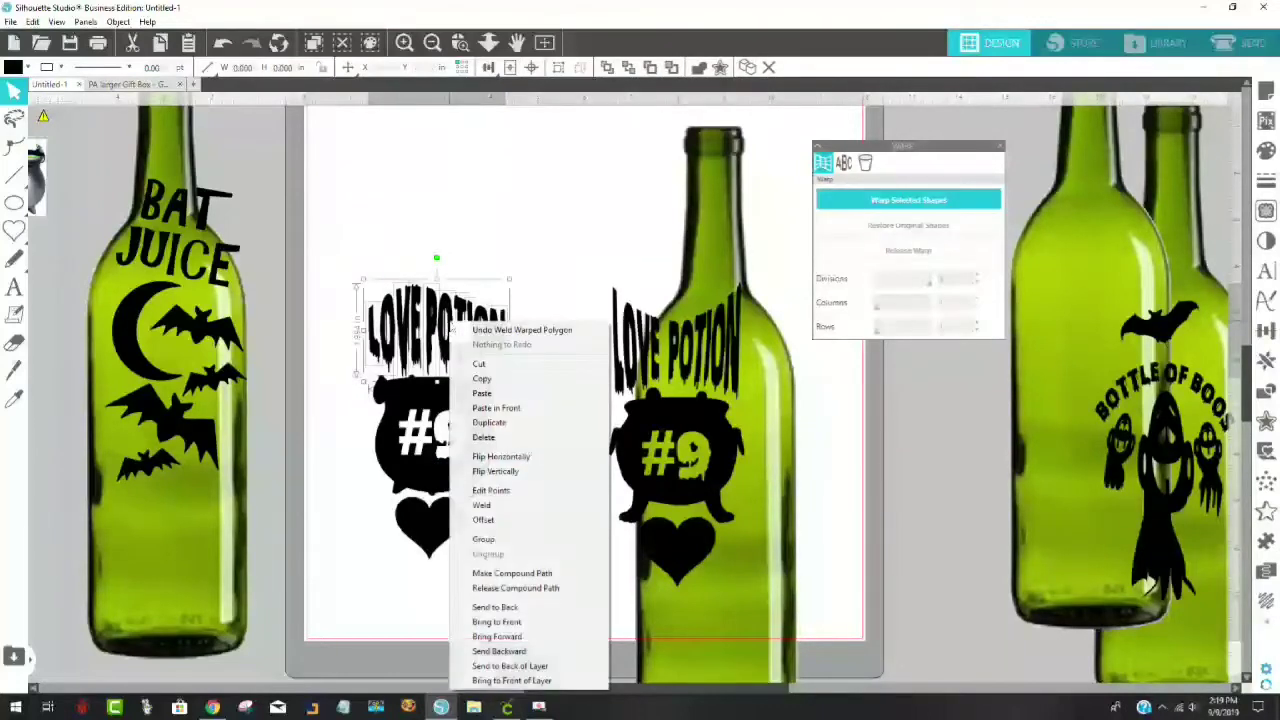
click(462, 332)
Step: Group the welded LOVE POTION letters into one object
right_click(504, 347)
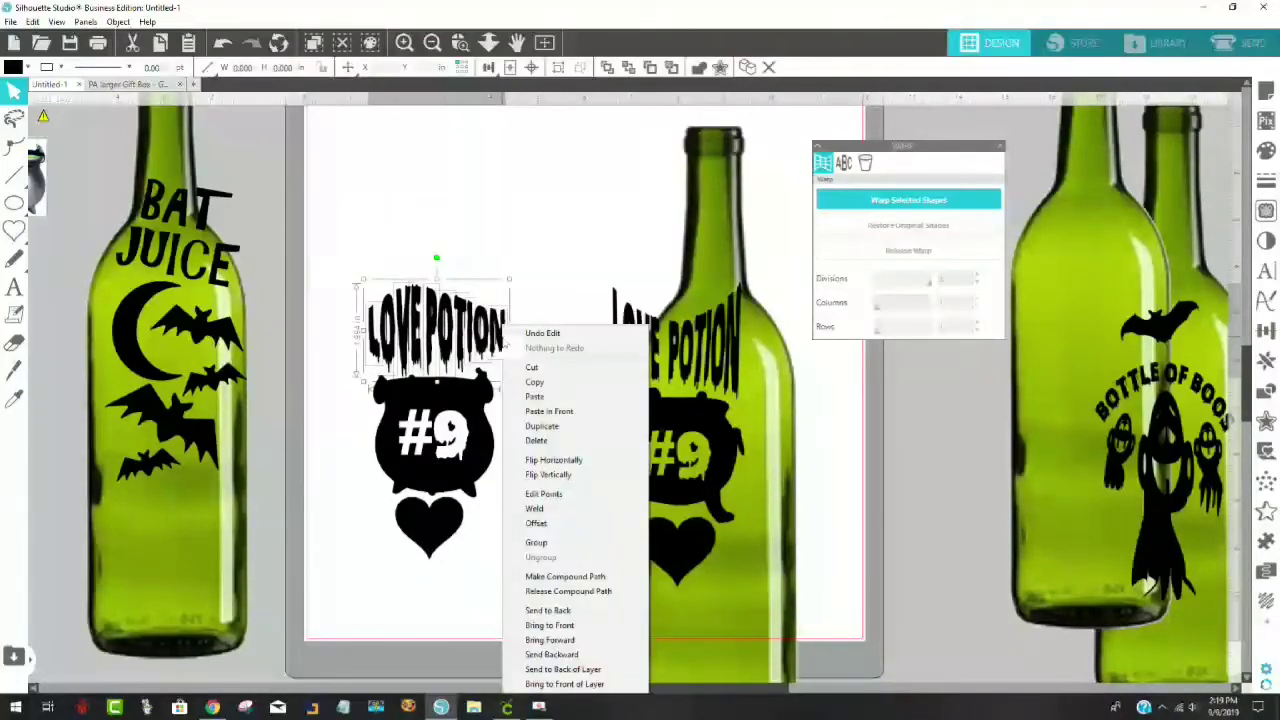
click(559, 548)
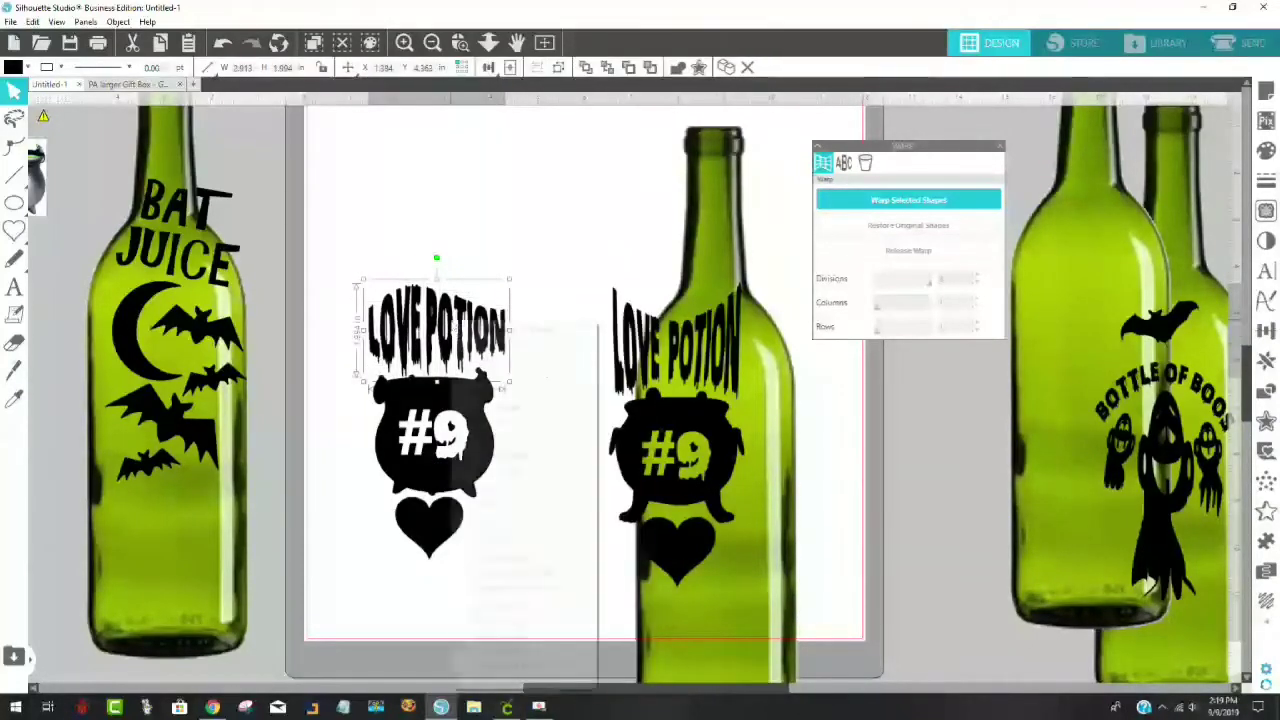
right_click(451, 322)
click(531, 563)
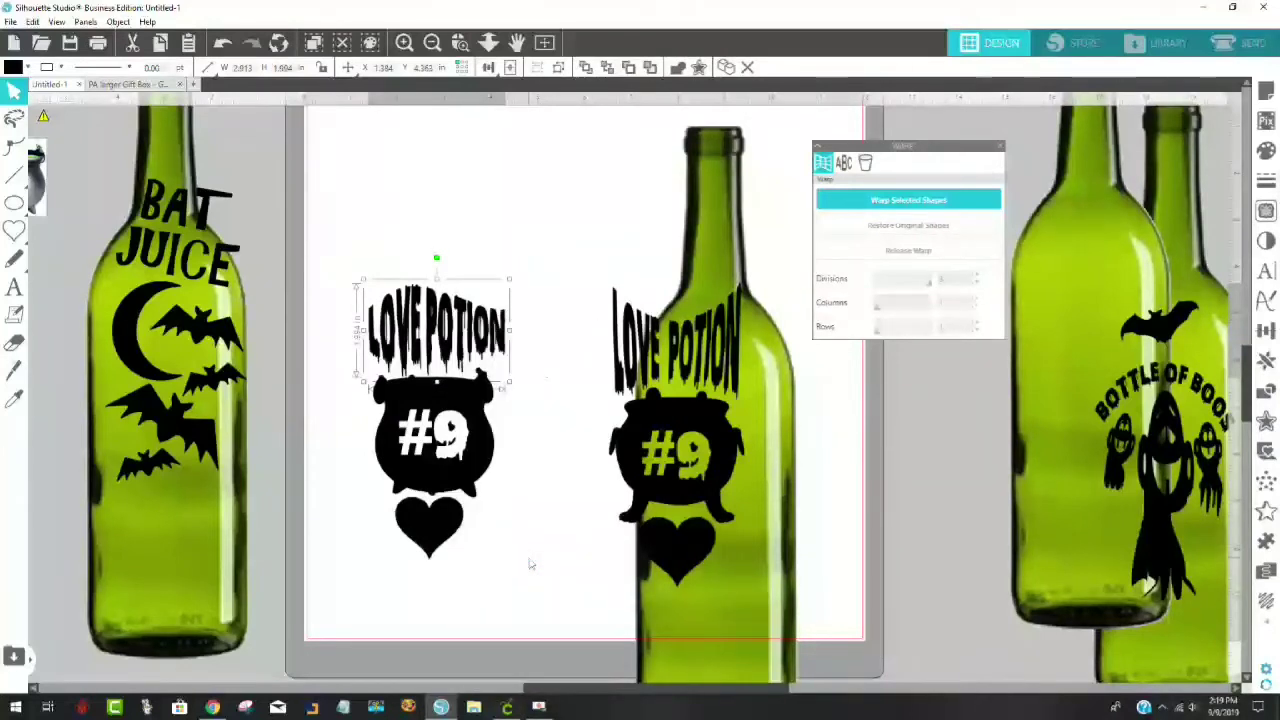
click(529, 505)
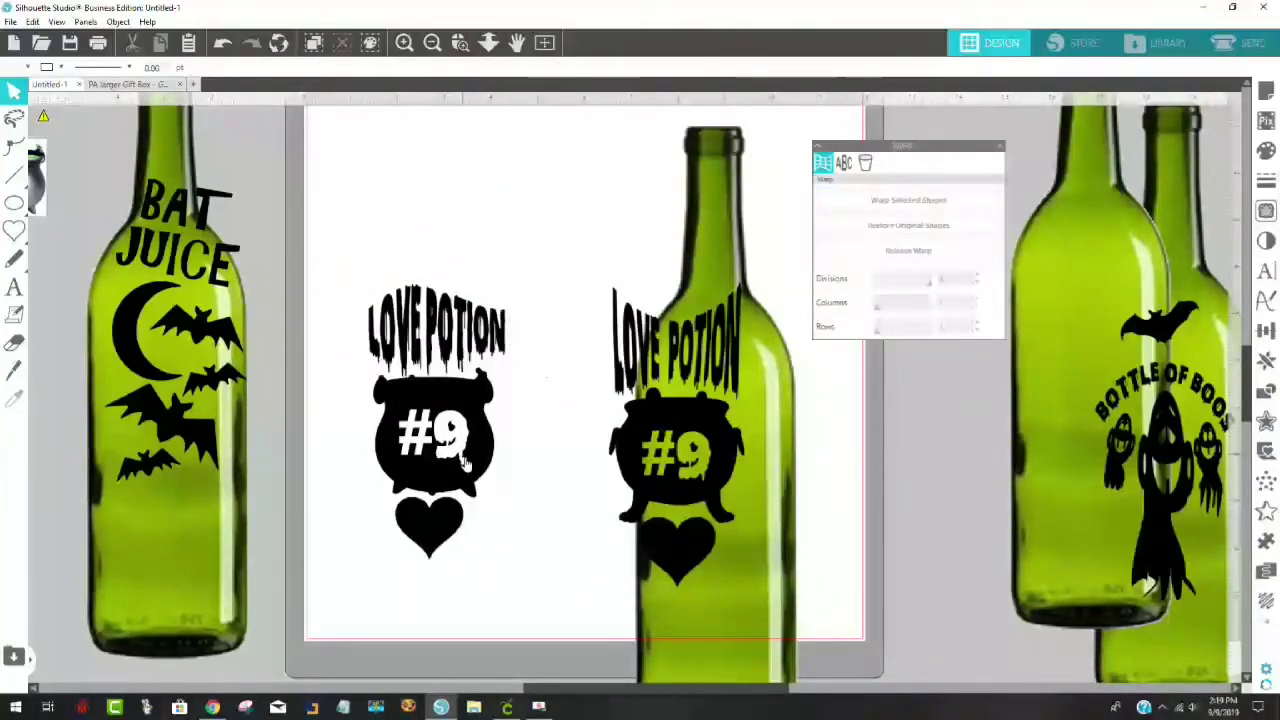
Step: Group the LOVE POTION lettering, the #9 cauldron and the heart into a single design
click(436, 530)
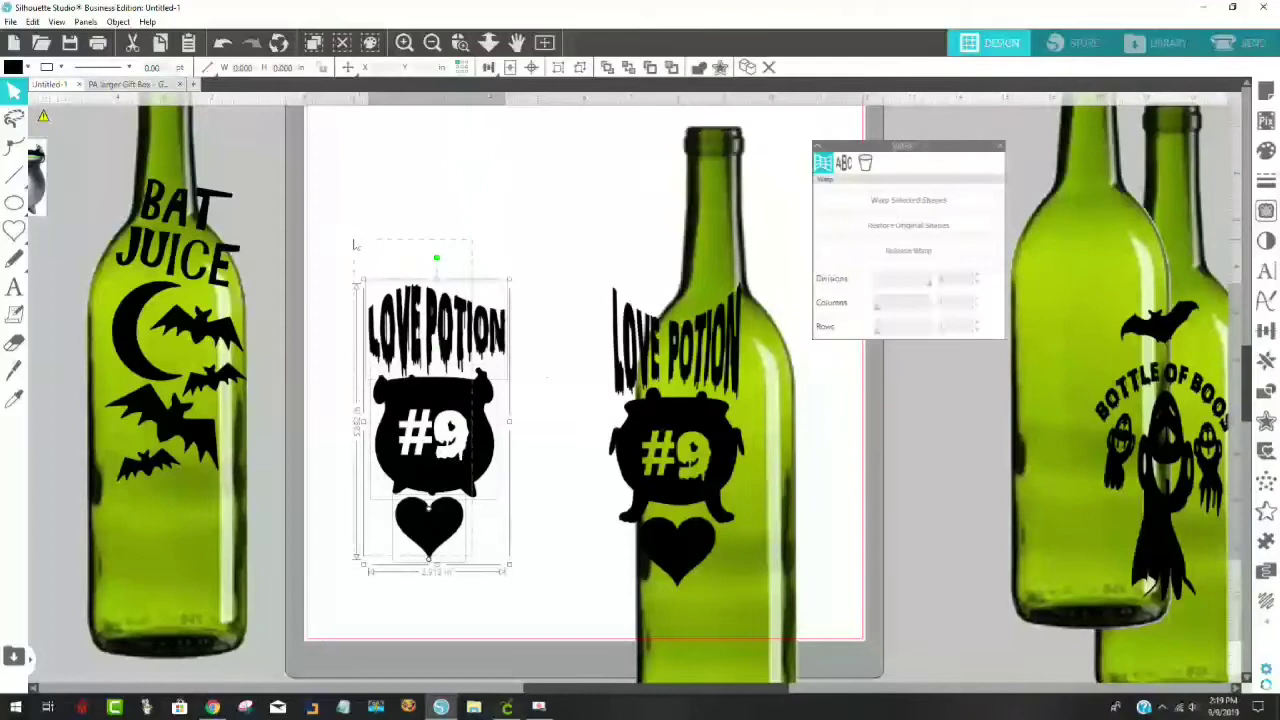
right_click(458, 395)
click(483, 224)
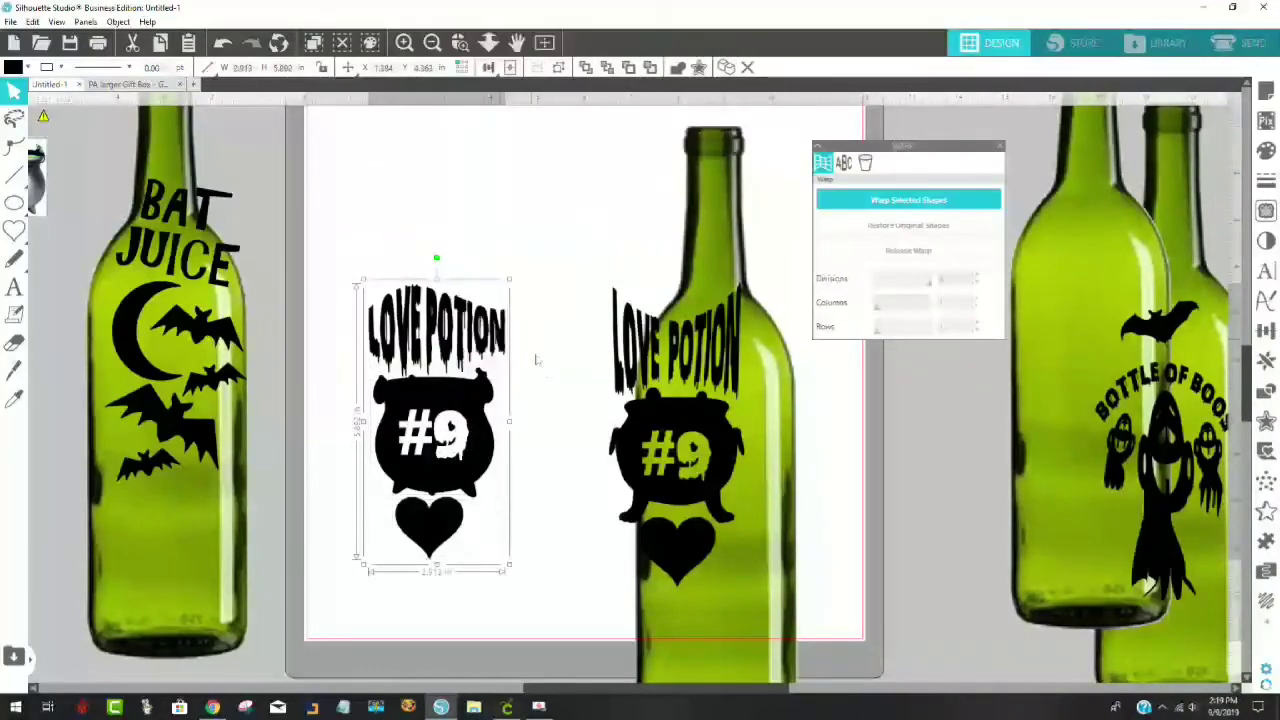
Step: Move the reference Love Potion #9 design off the bottle onto the blank page area and delete the recreated design
drag(688, 428, 348, 378)
drag(440, 393, 540, 416)
drag(331, 366, 371, 336)
click(545, 510)
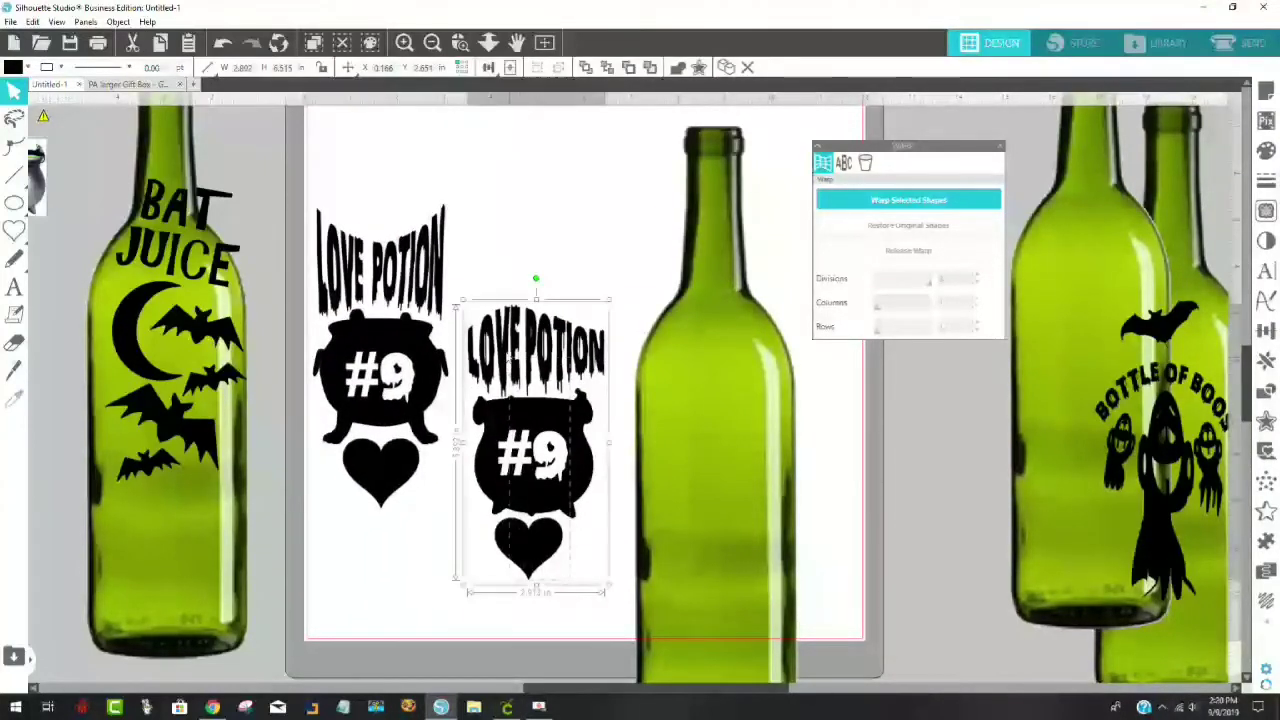
key(Delete)
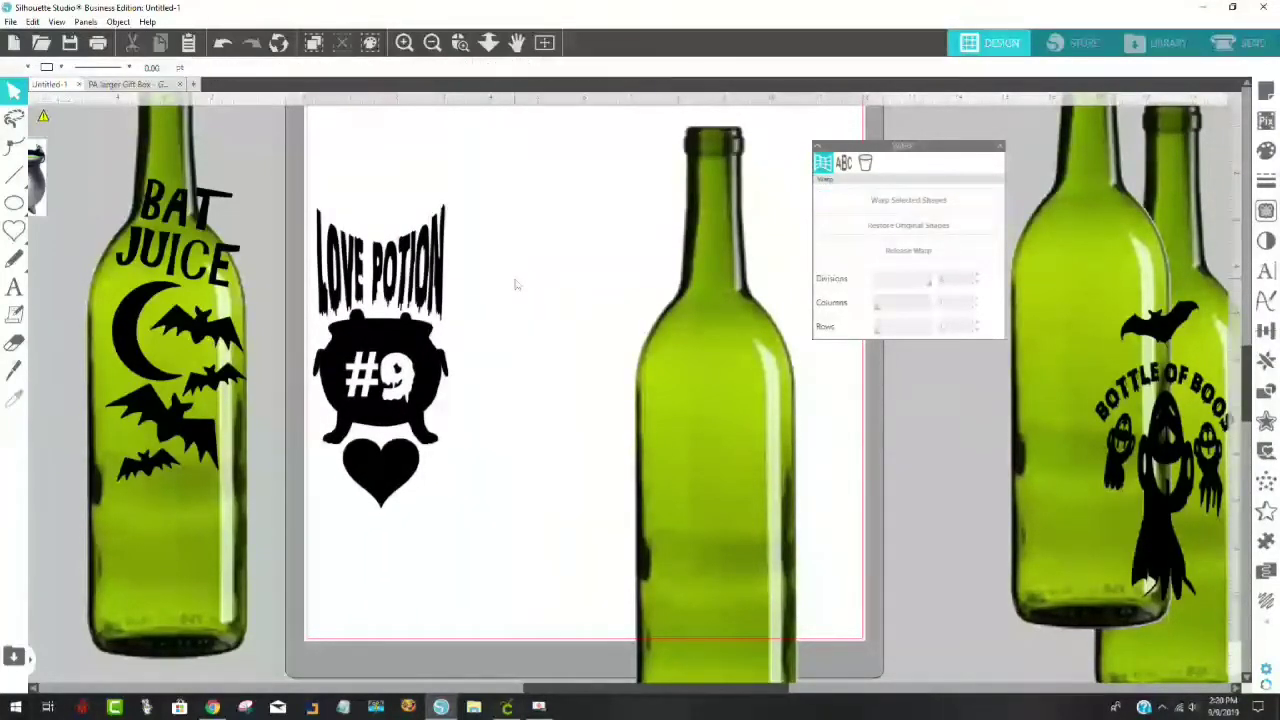
Step: Move the empty bottle off the page beside the BAT JUICE bottle and place the Love Potion #9 design near the page's middle
drag(750, 384, 130, 372)
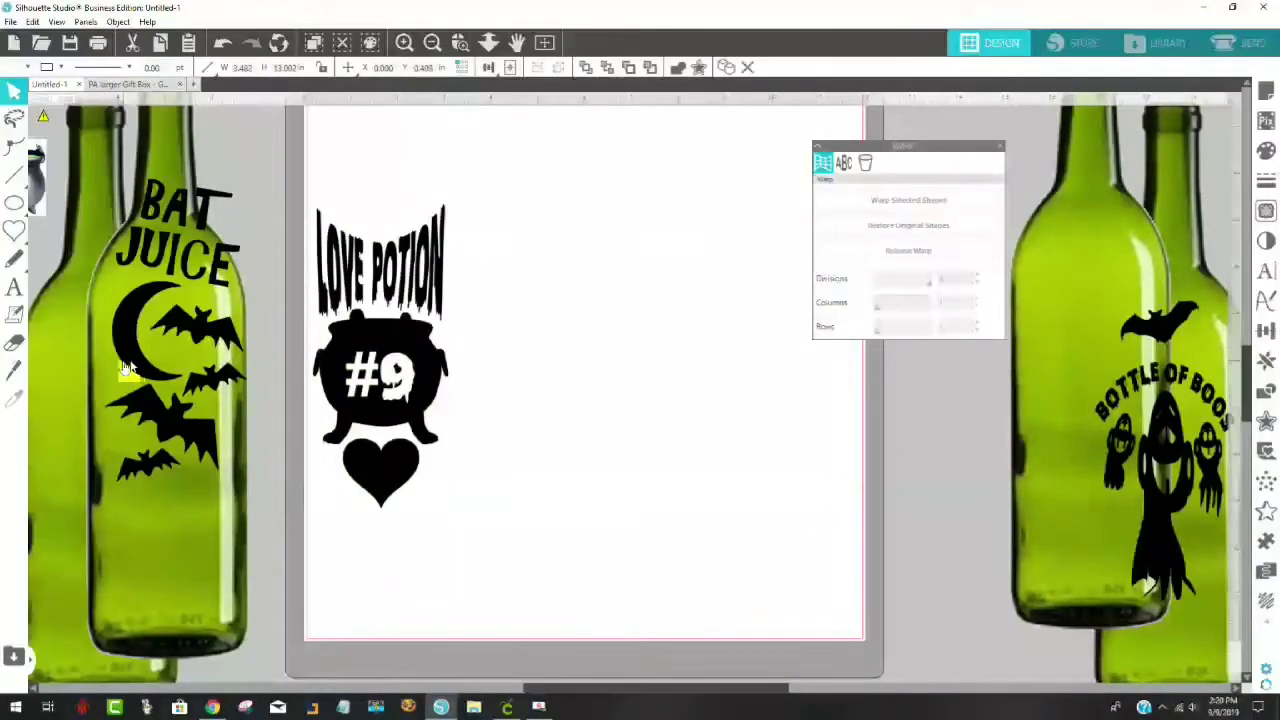
drag(430, 400, 596, 392)
click(609, 457)
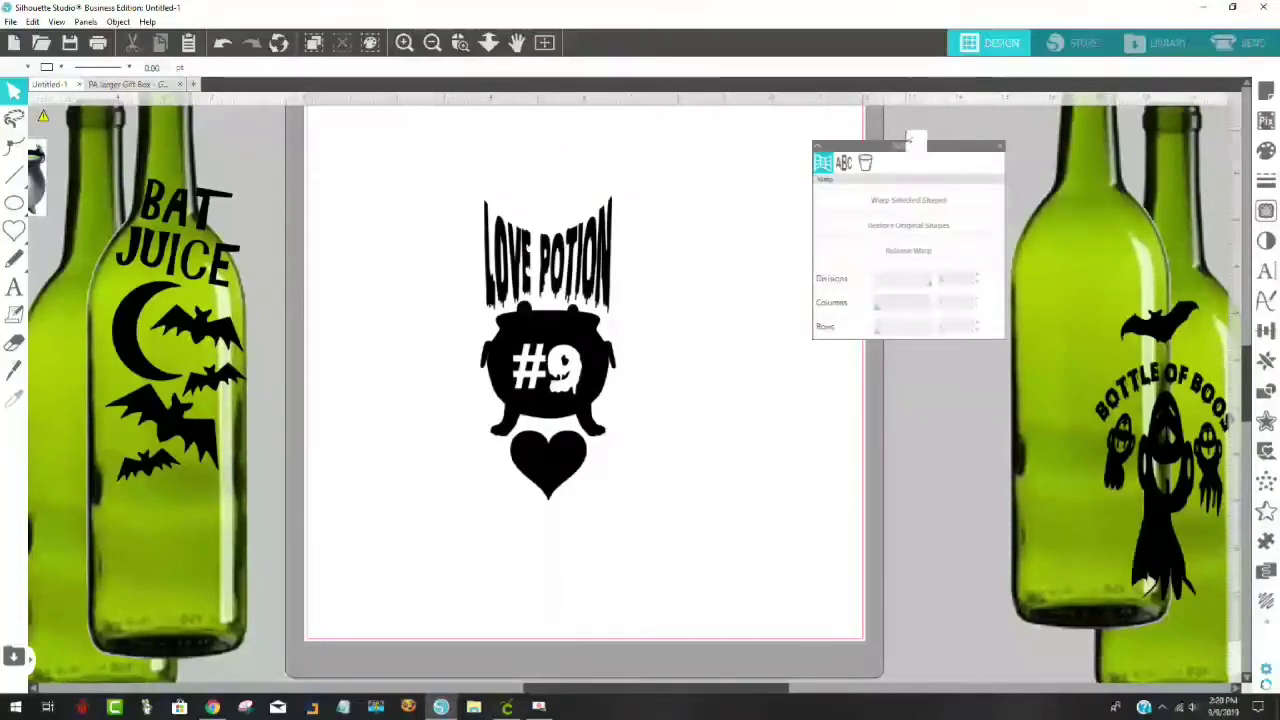
drag(876, 148, 1054, 250)
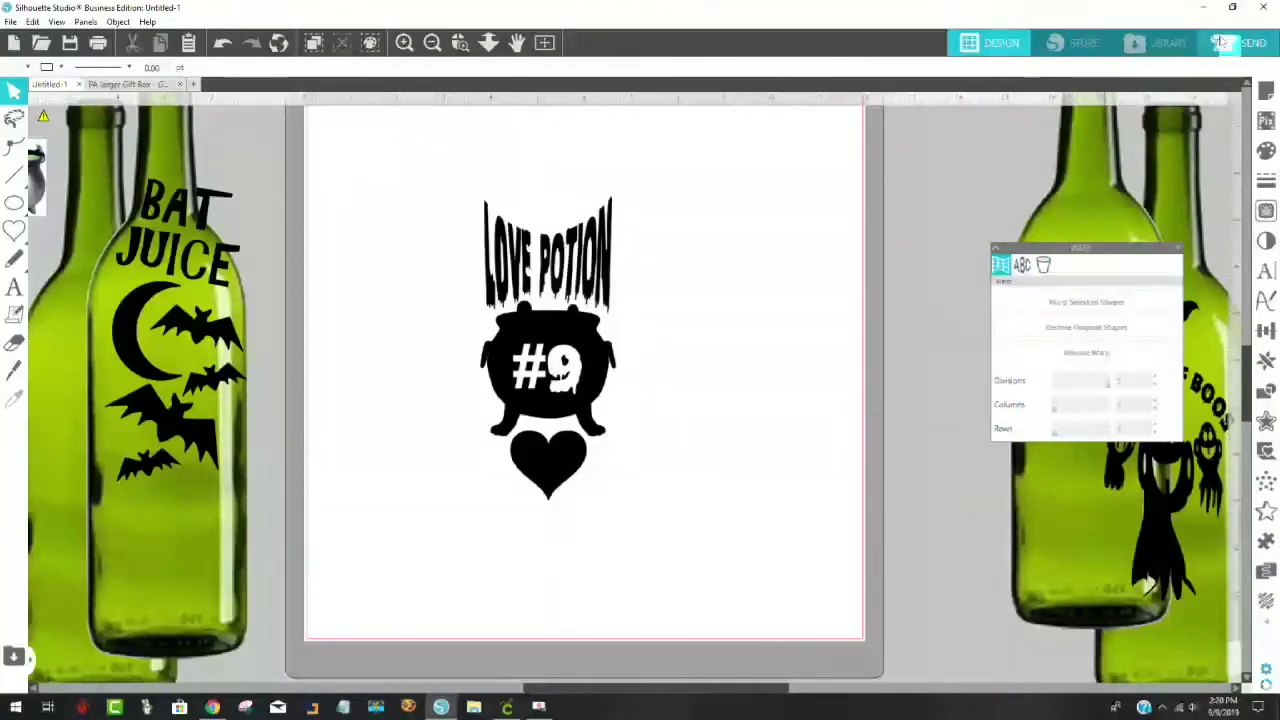
Step: Position the Love Potion #9 design near the mat's upper-left corner in the cut preview and send it to the CAMEO 3
click(1248, 46)
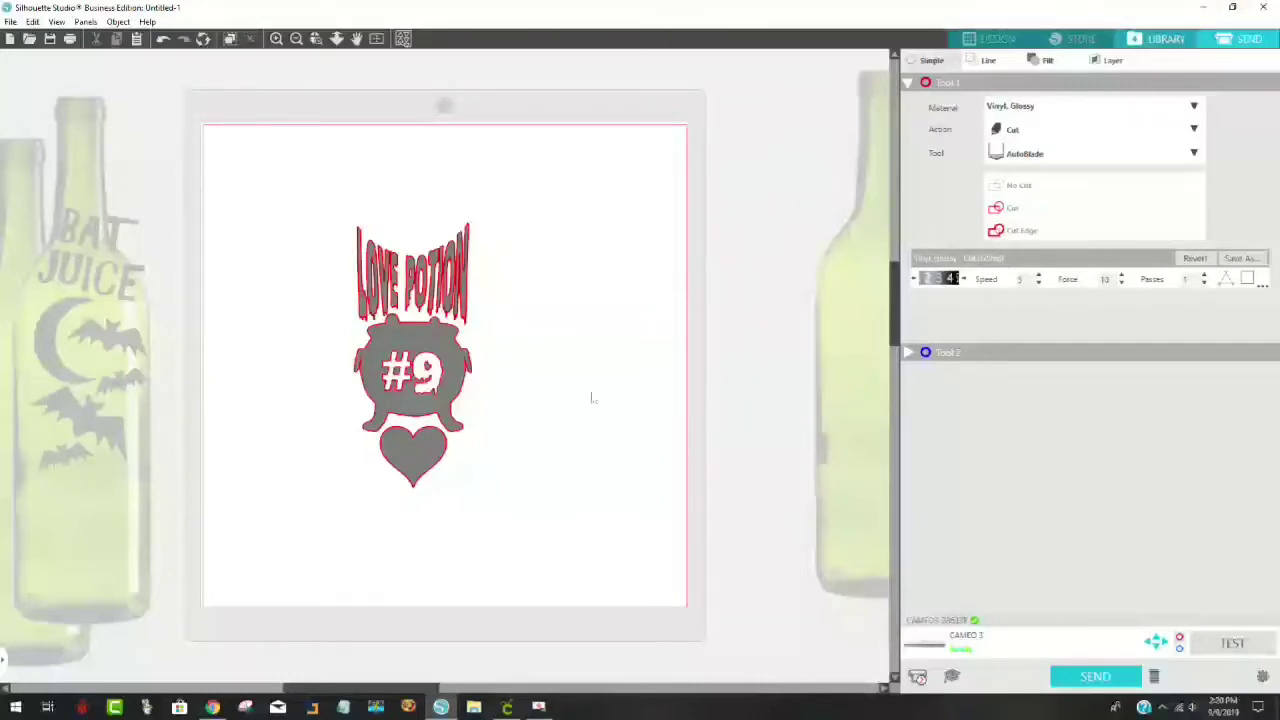
click(424, 380)
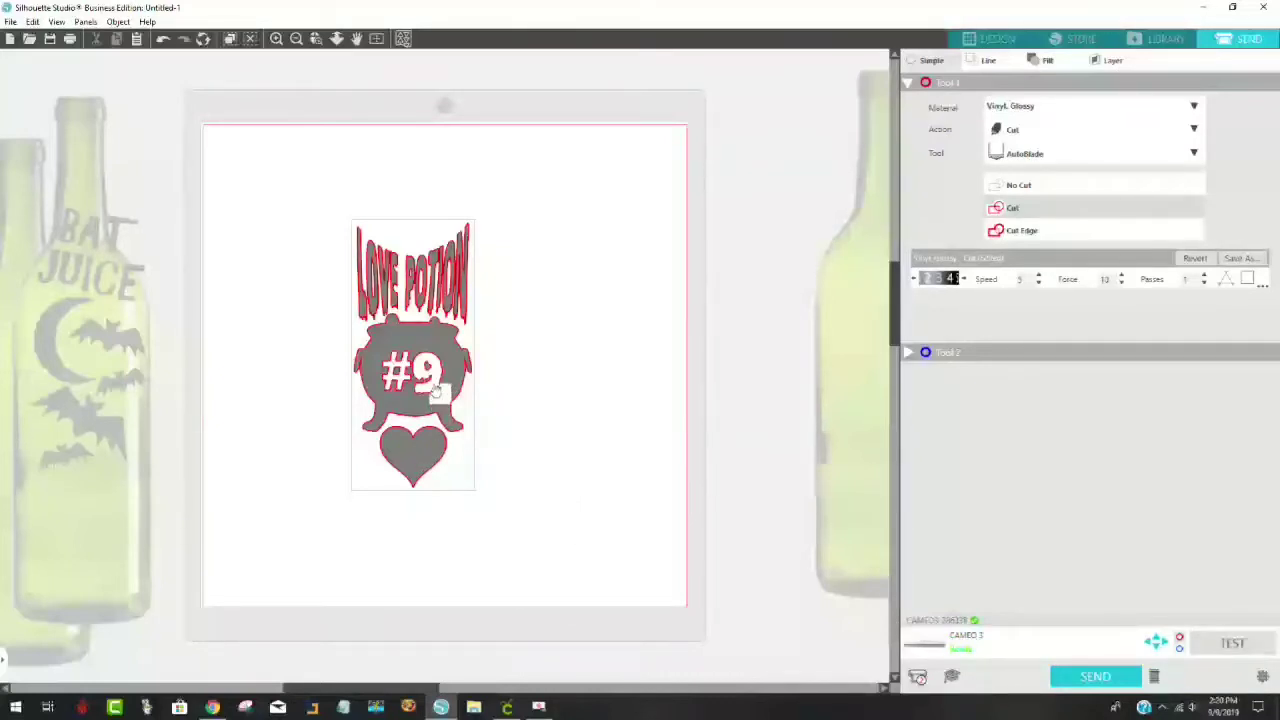
drag(436, 390, 290, 378)
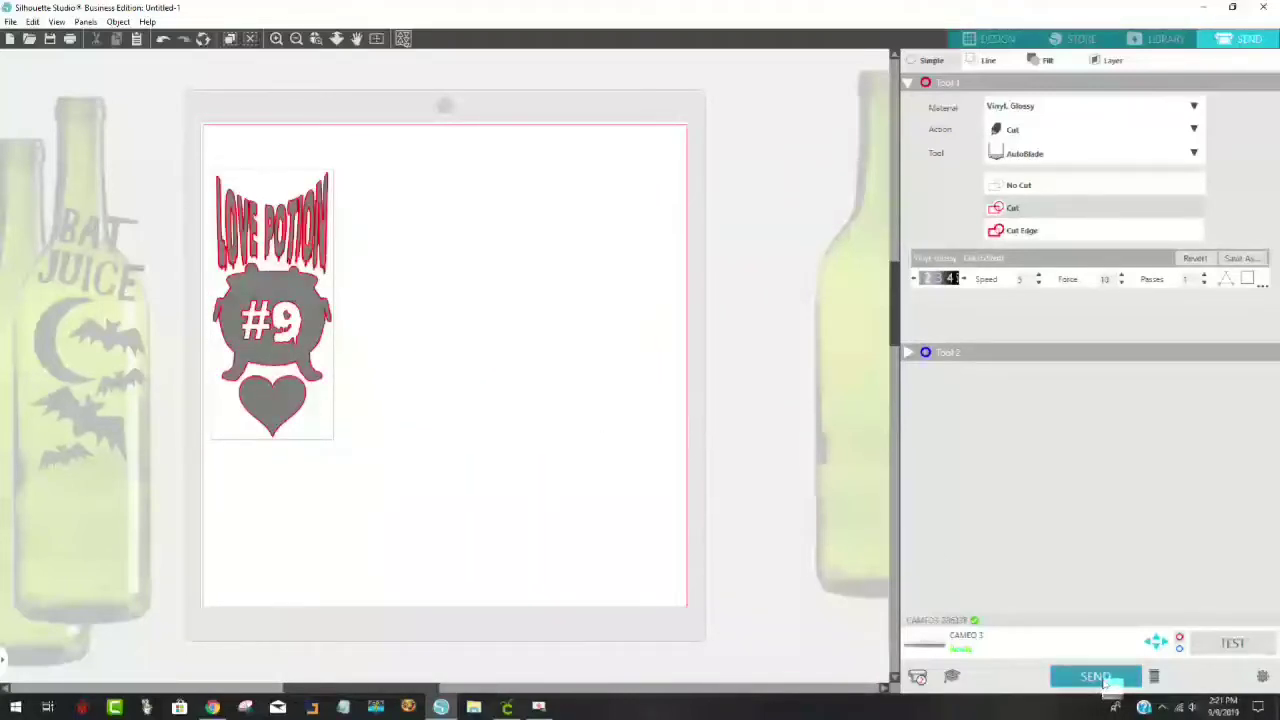
click(1100, 677)
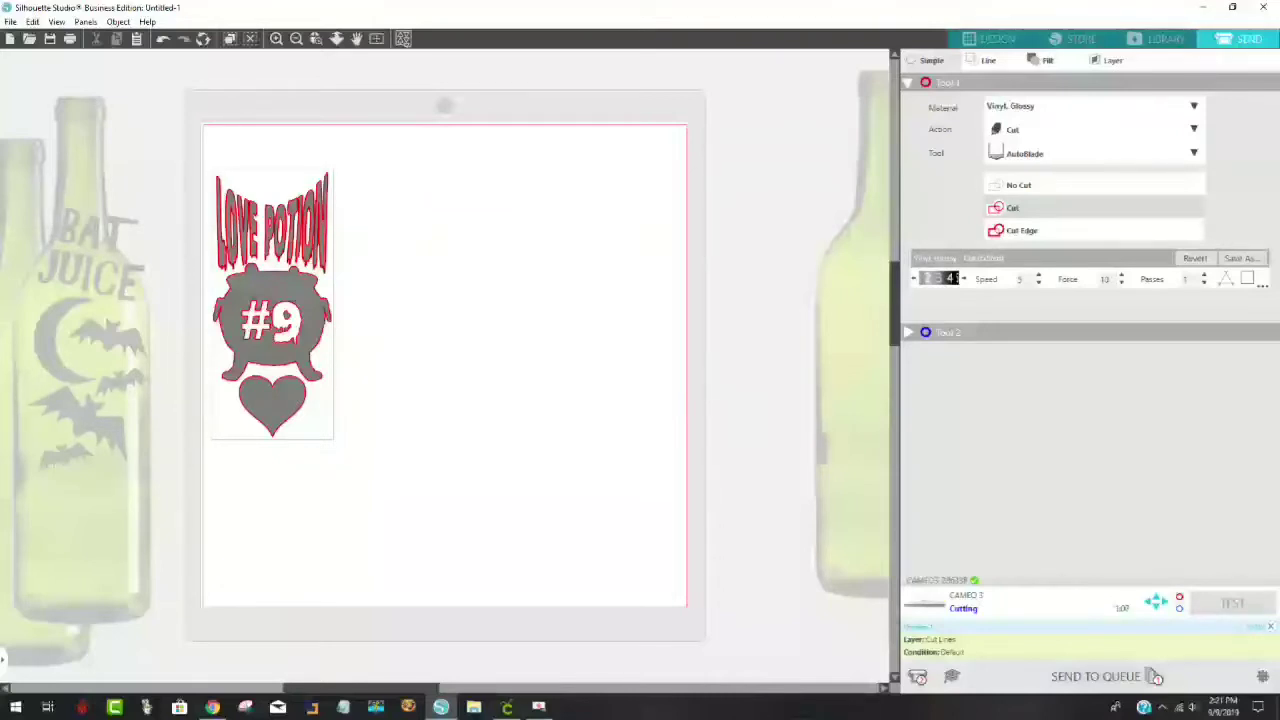
Step: View the three bottle decals in Cricut Design Space, and switch to the Library of Free Files page in Chrome
click(507, 708)
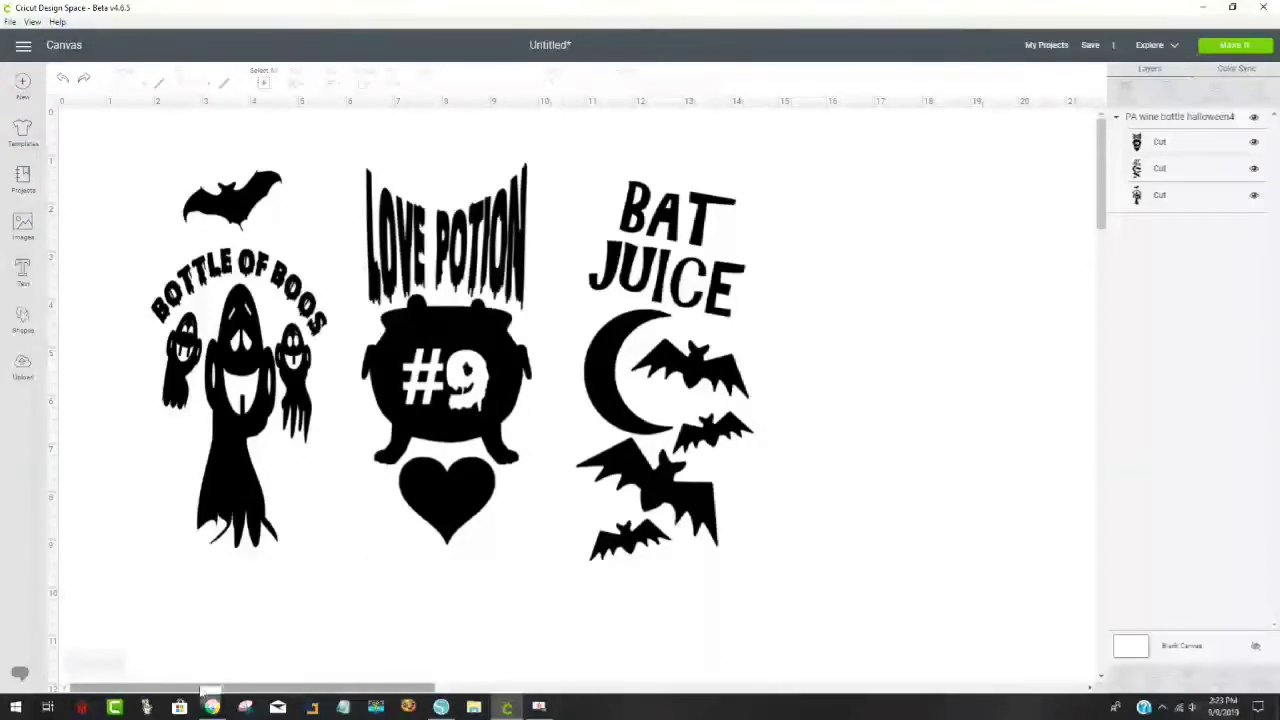
click(212, 707)
click(85, 11)
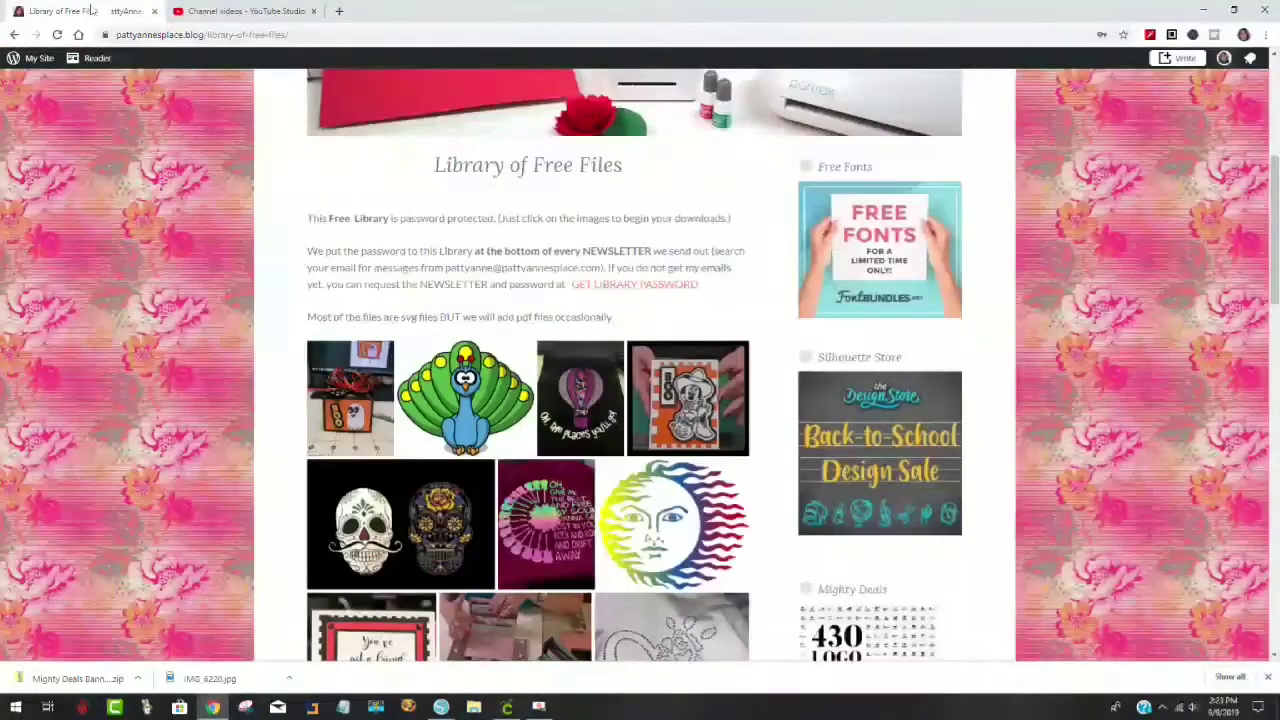
scroll(690, 400, up, 4)
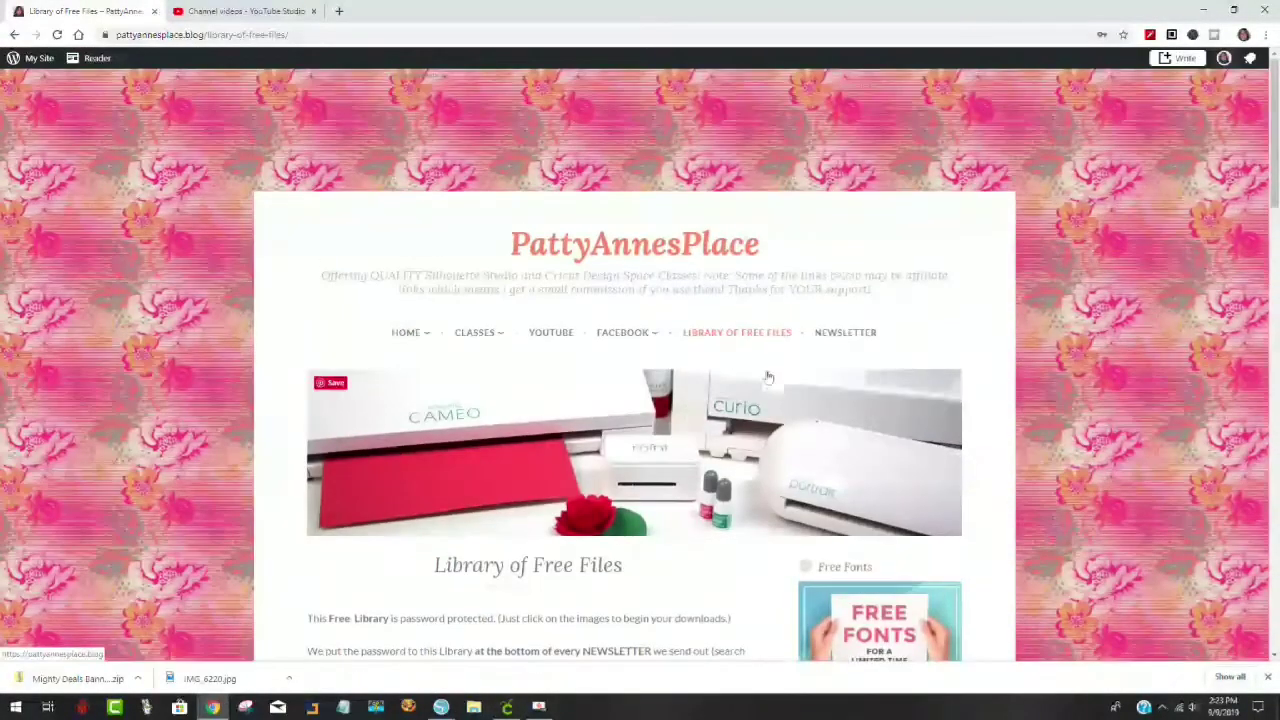
scroll(570, 265, down, 1)
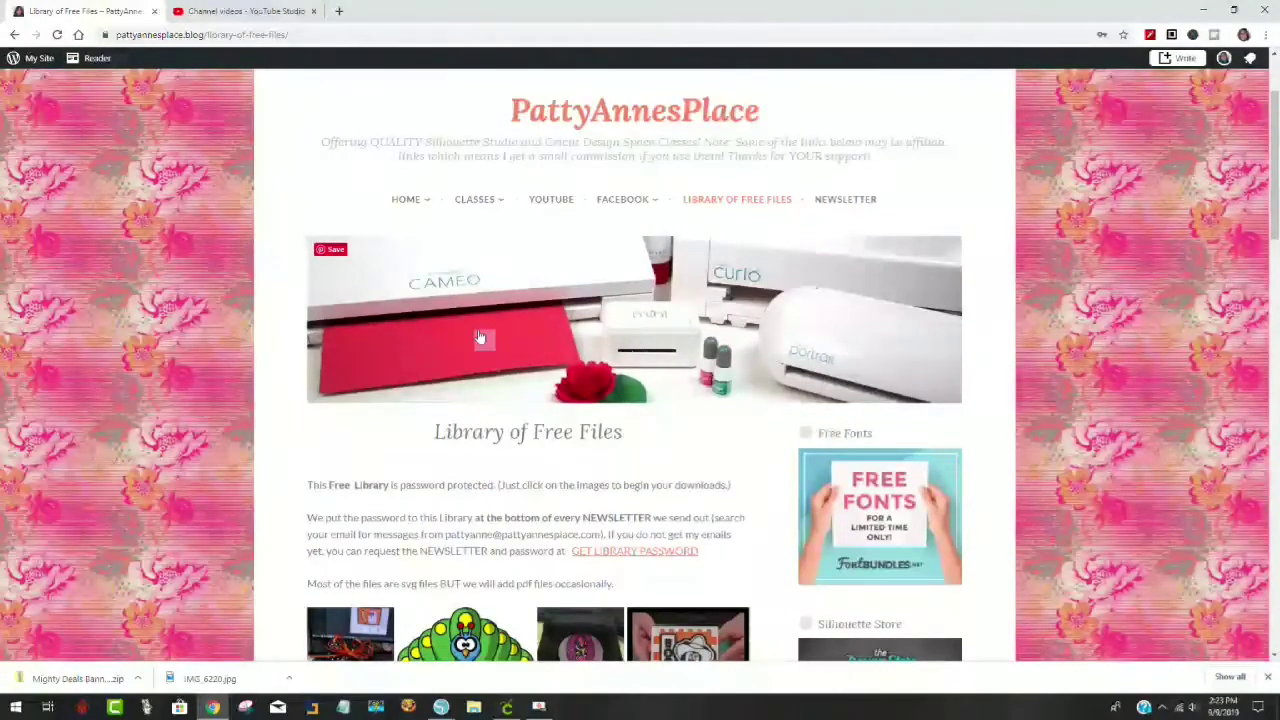
Step: Reload the Library of Free Files page, accepting the form resubmission, and look over its introduction and free designs
click(56, 36)
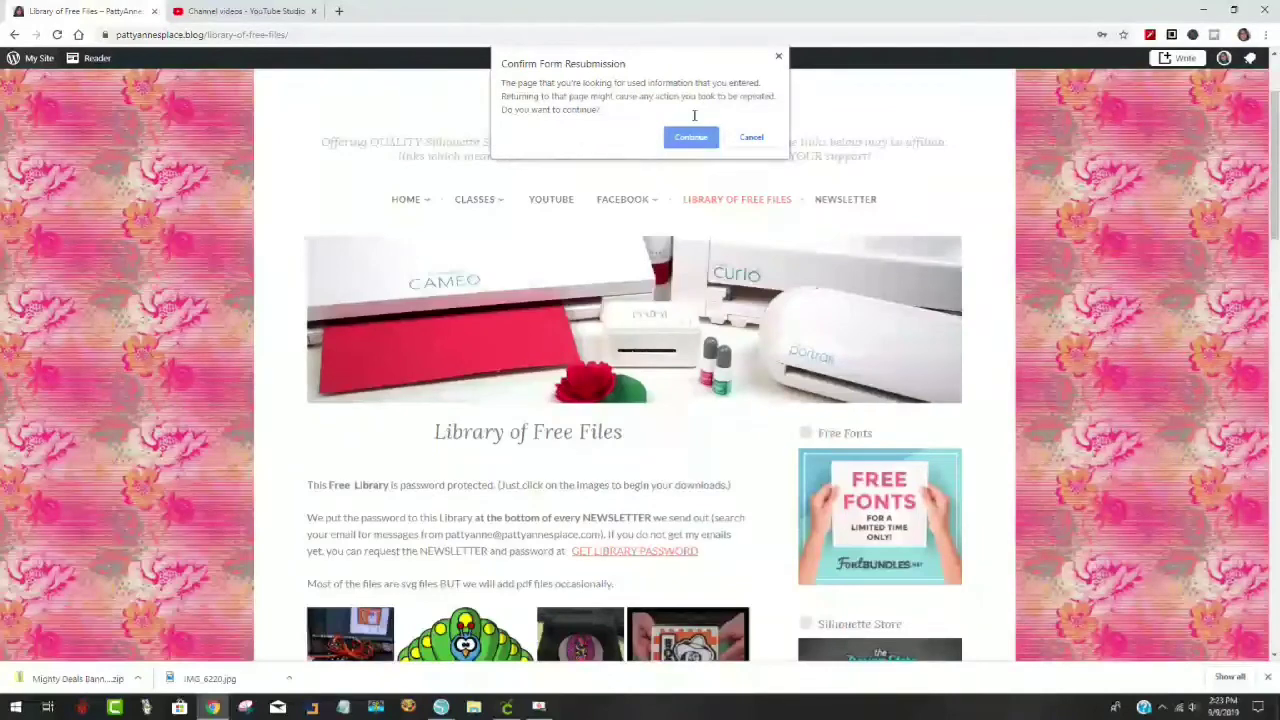
click(697, 140)
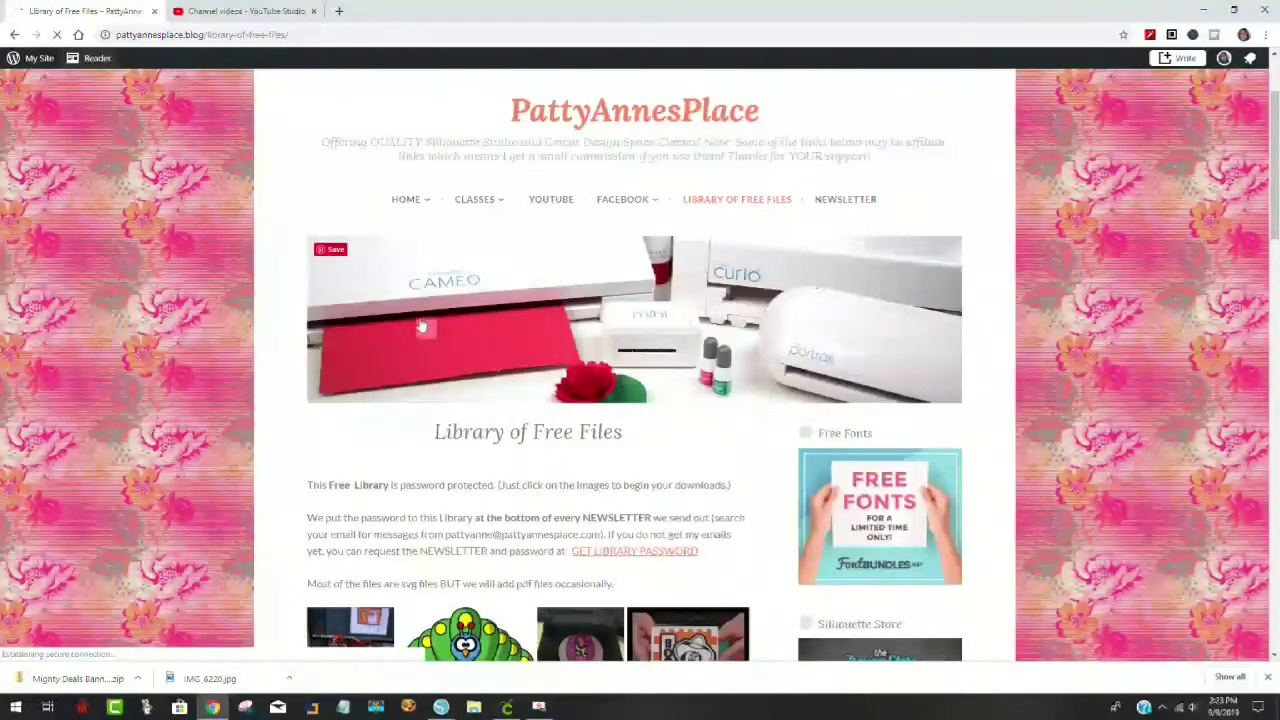
scroll(706, 377, down, 2)
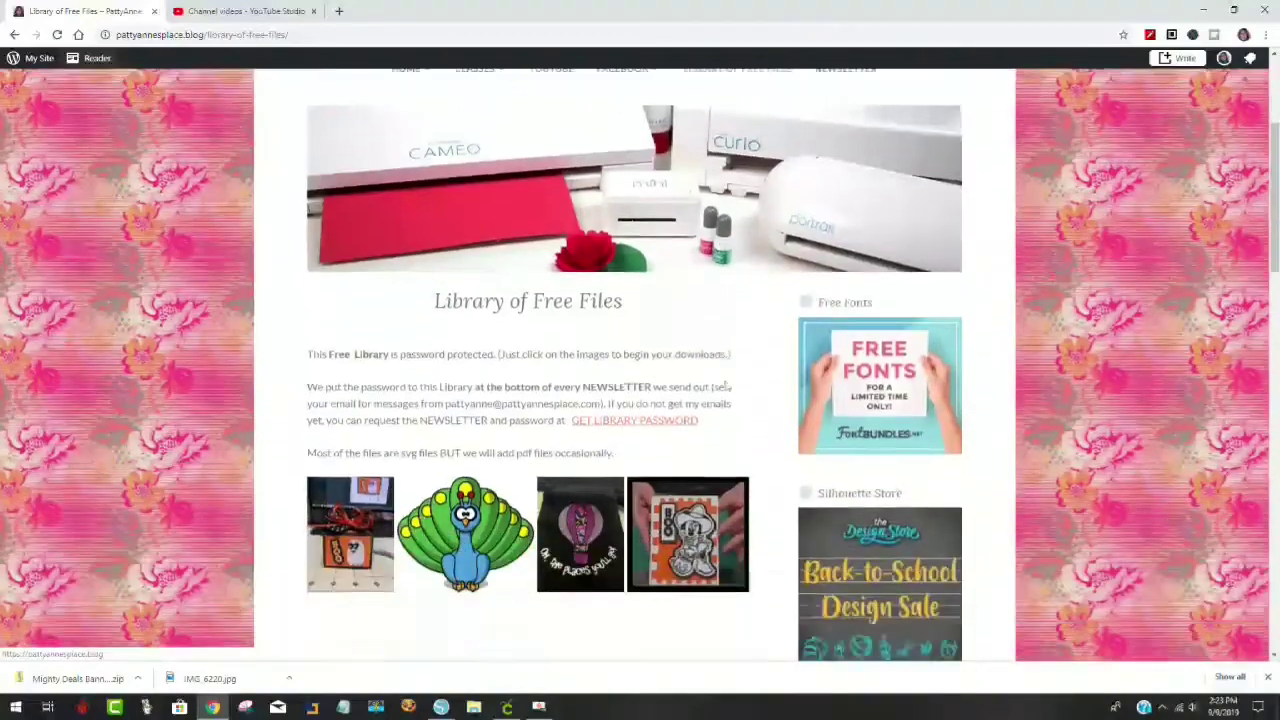
scroll(718, 387, up, 1)
scroll(731, 397, down, 1)
scroll(731, 398, up, 4)
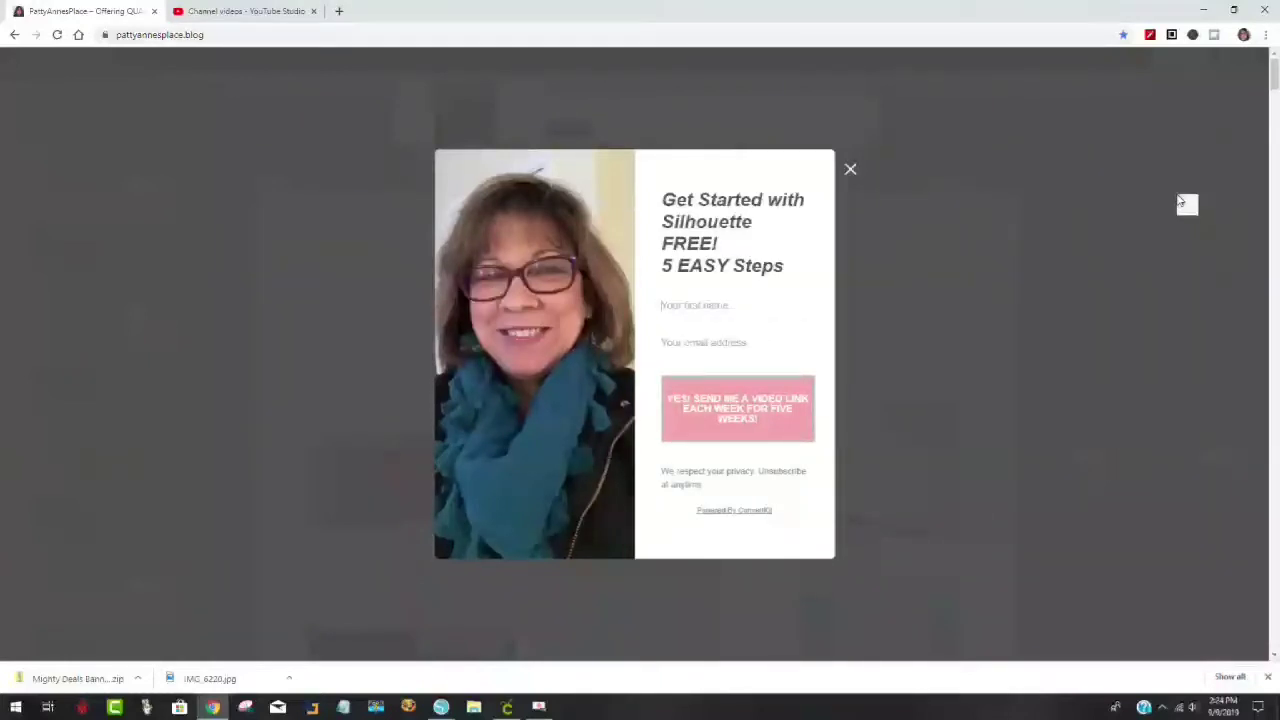
Step: Dismiss the sign-up pop-up on the blog's home page and look through the recent posts
click(852, 172)
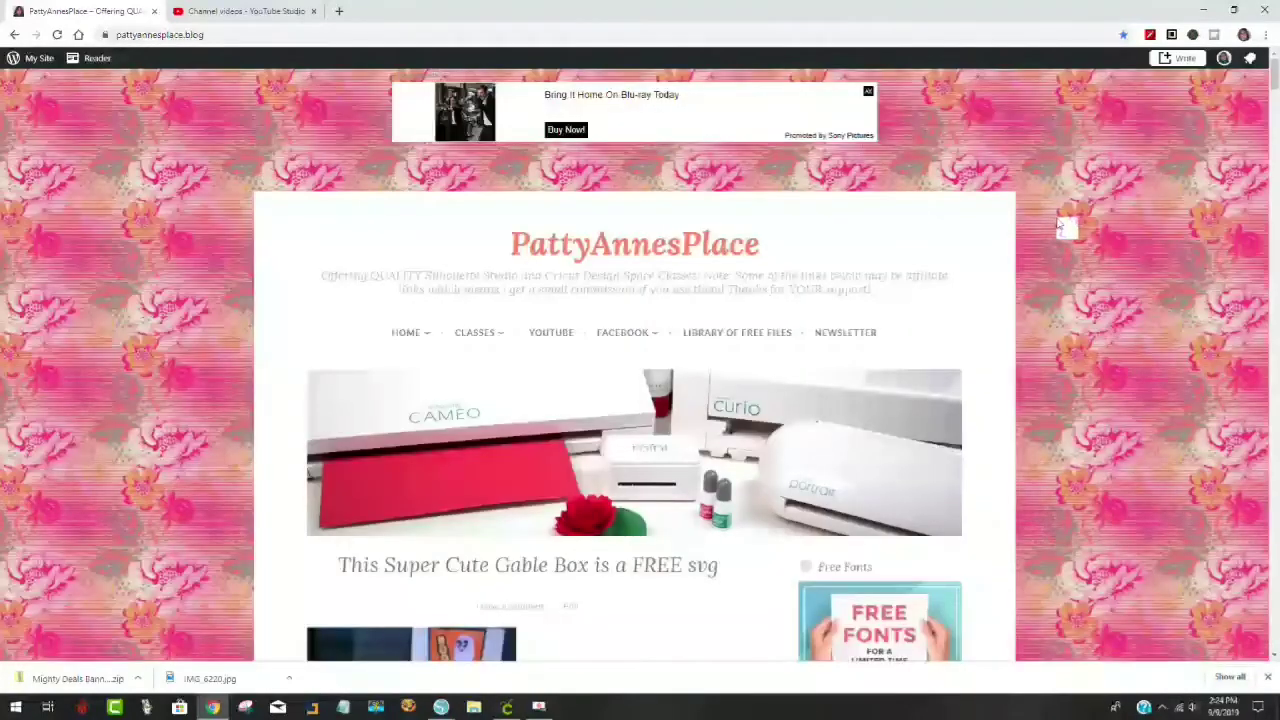
scroll(1055, 220, down, 2)
scroll(1063, 228, down, 7)
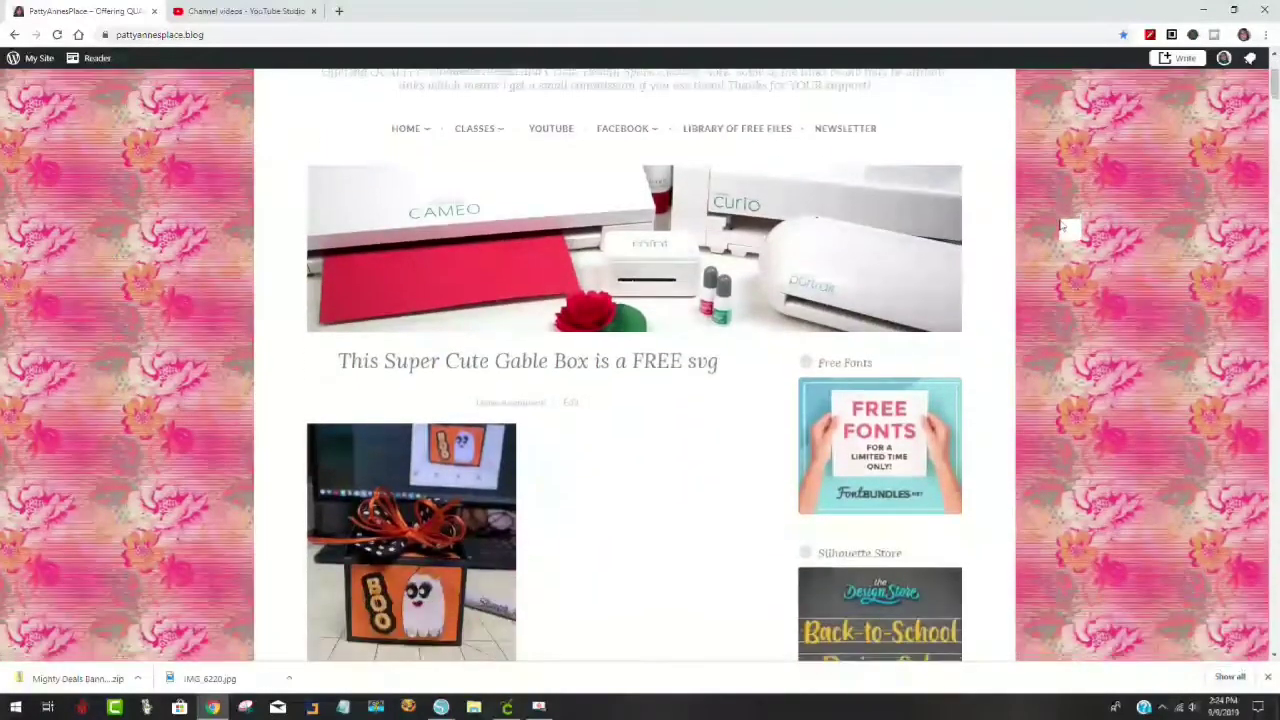
scroll(1069, 228, down, 3)
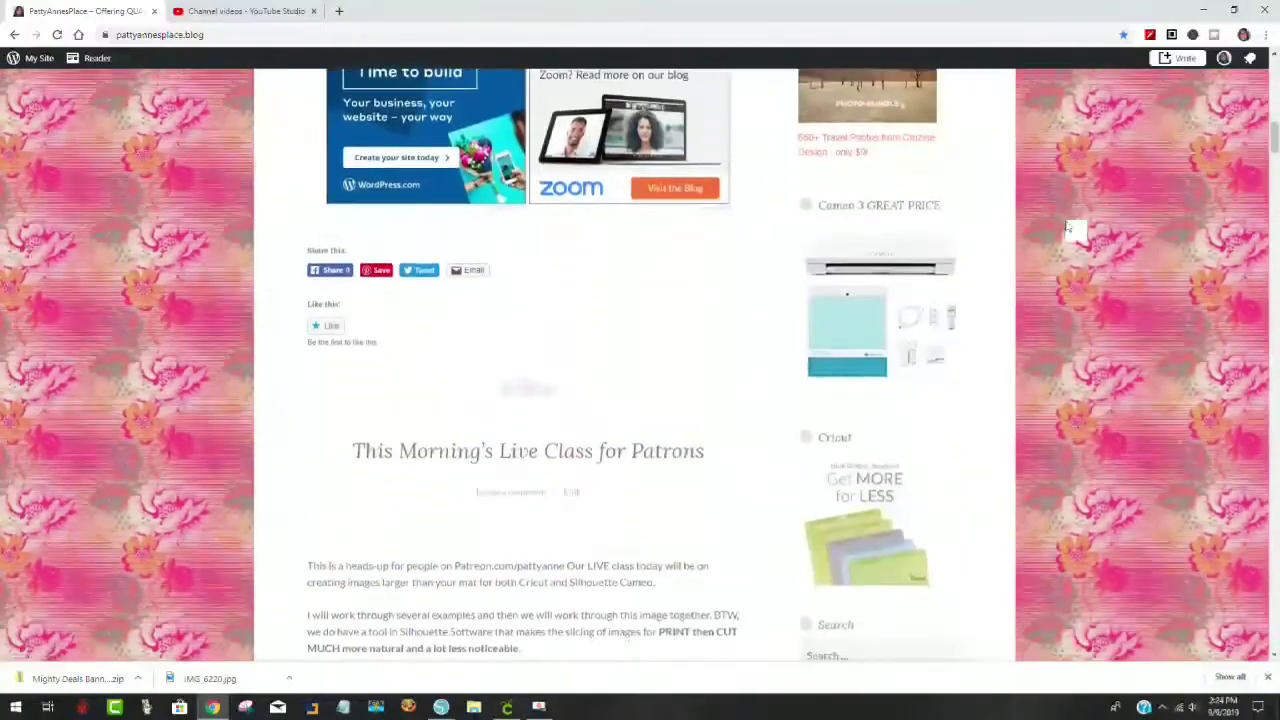
Step: Open the blog's Library of Free Files page and enter the library password to unlock the protected area
scroll(1069, 228, up, 8)
scroll(1069, 228, up, 3)
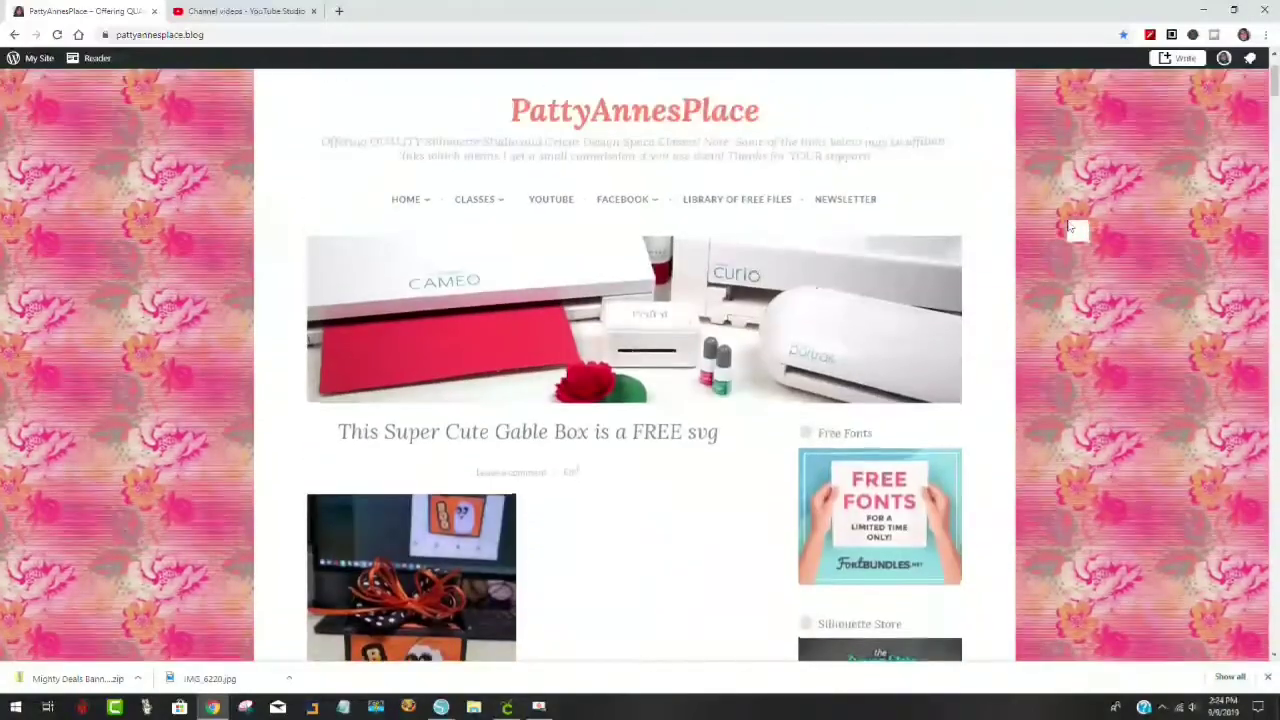
click(732, 203)
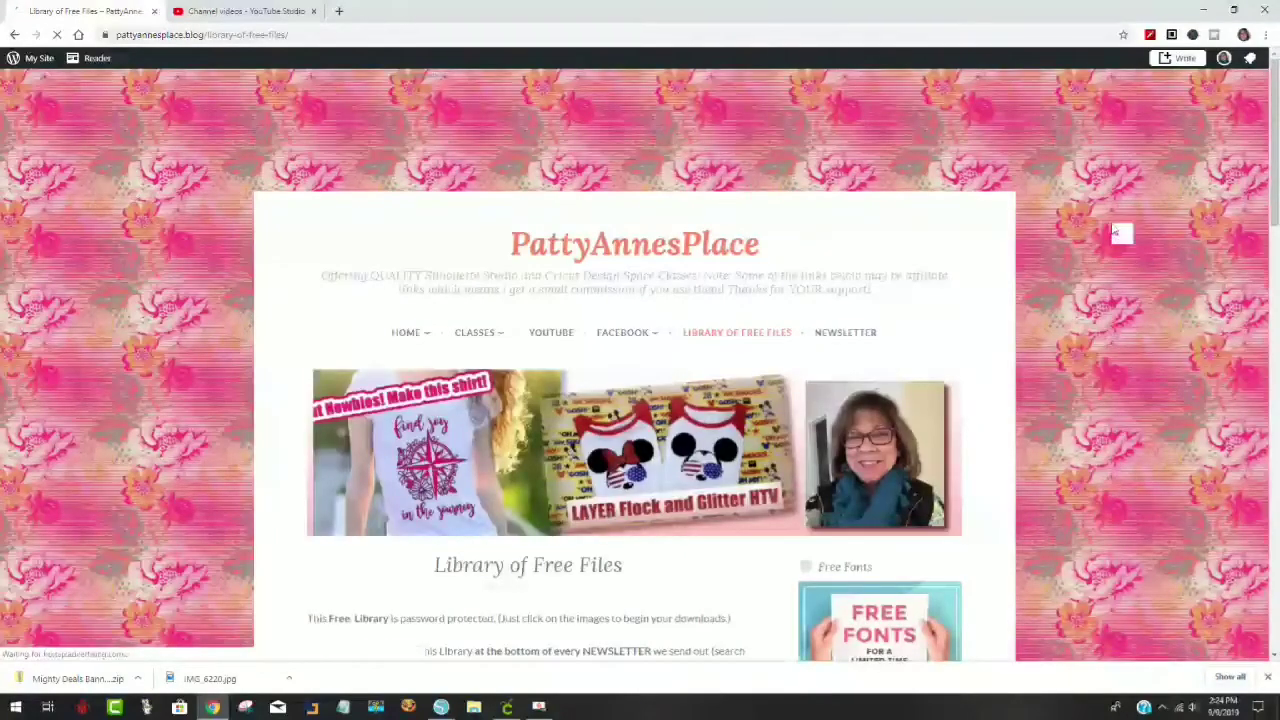
scroll(1122, 234, down, 5)
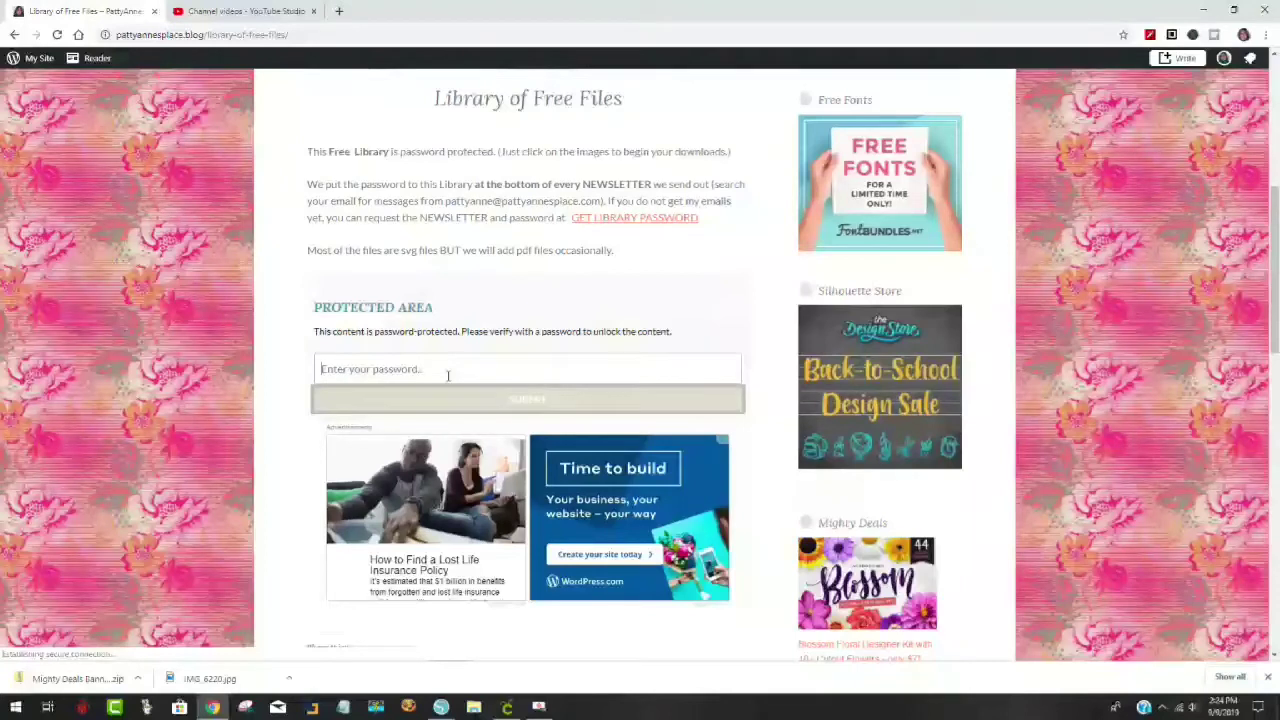
click(448, 372)
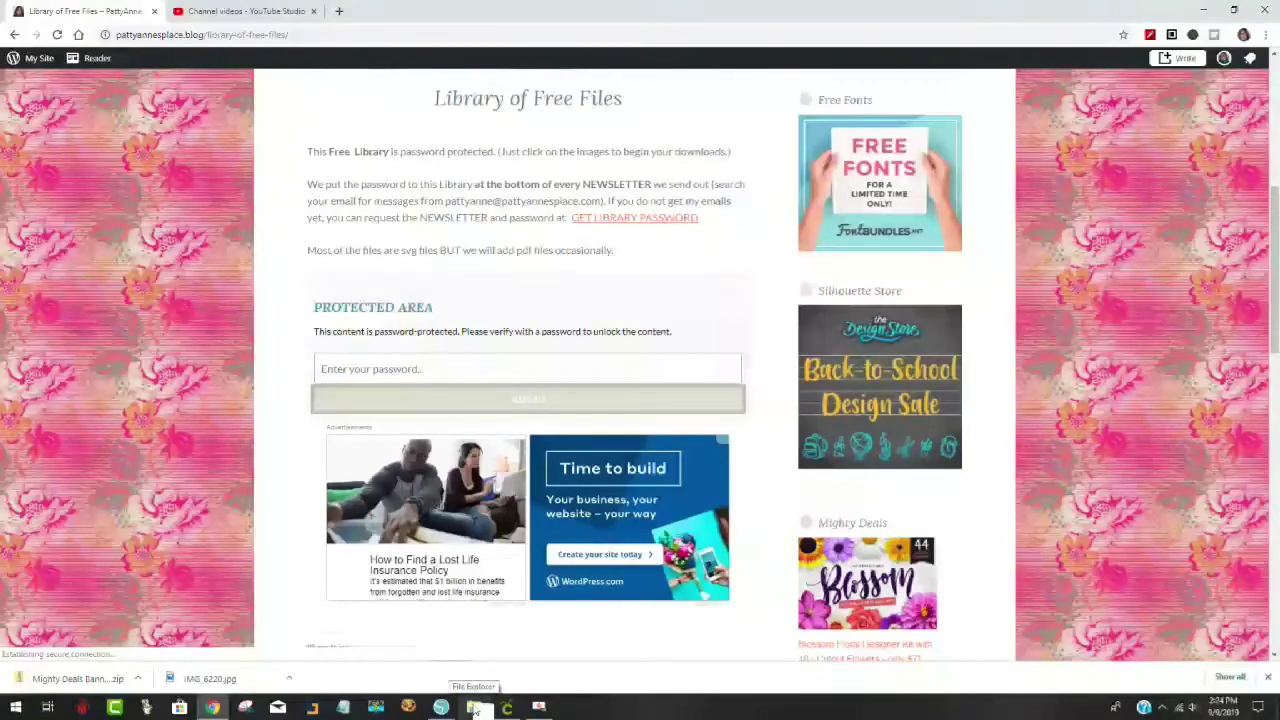
text(•••)
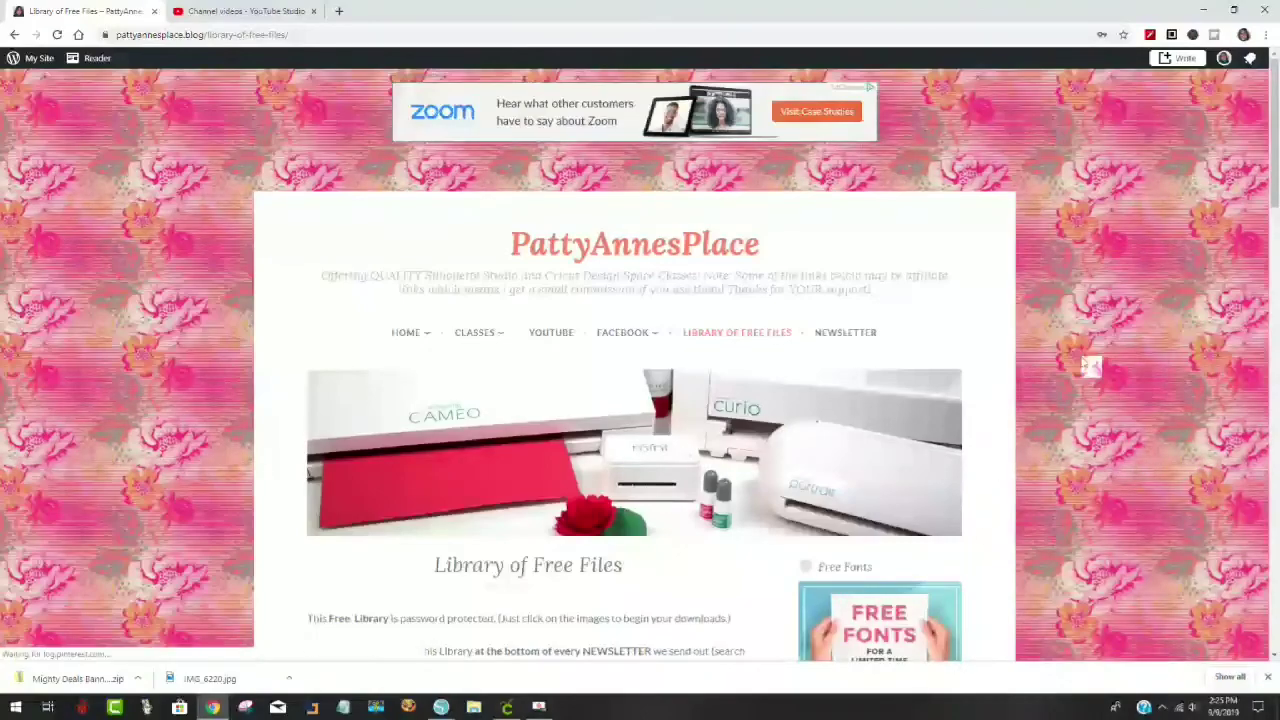
Step: Look through the gallery of free design files in the unlocked library and return to its beginning
scroll(1122, 400, down, 3)
scroll(1125, 400, down, 2)
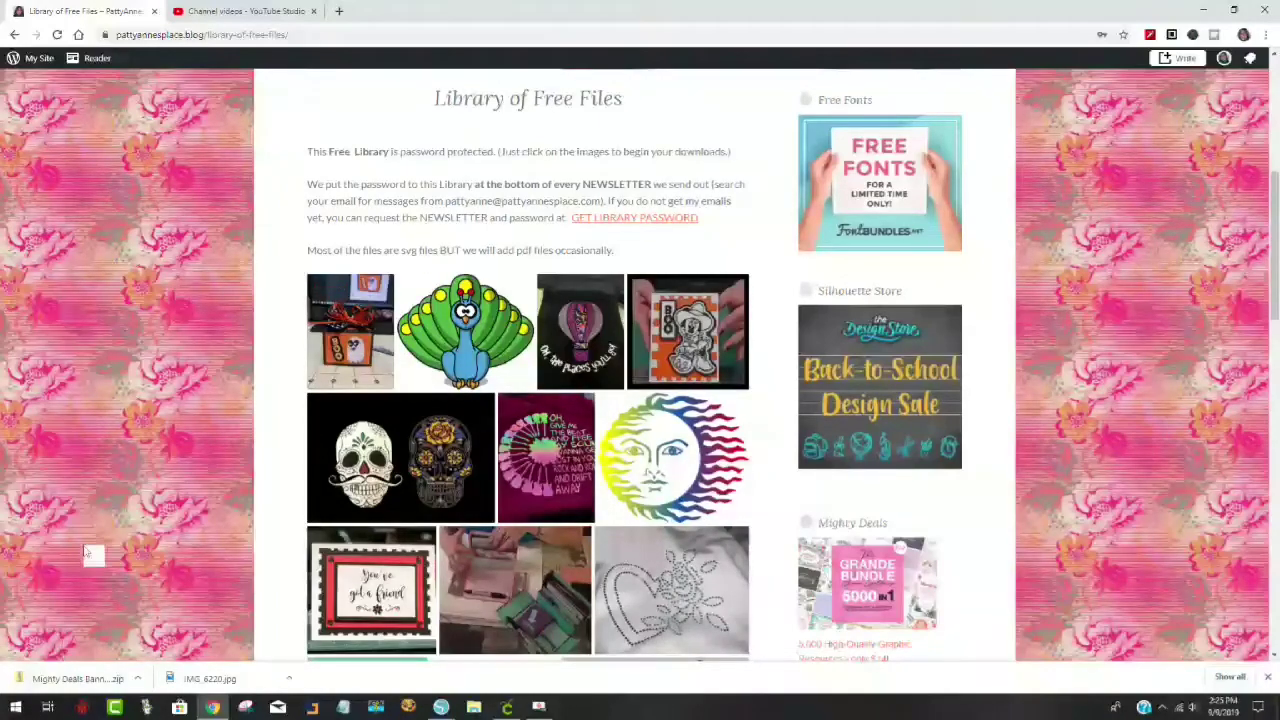
scroll(640, 458, down, 3)
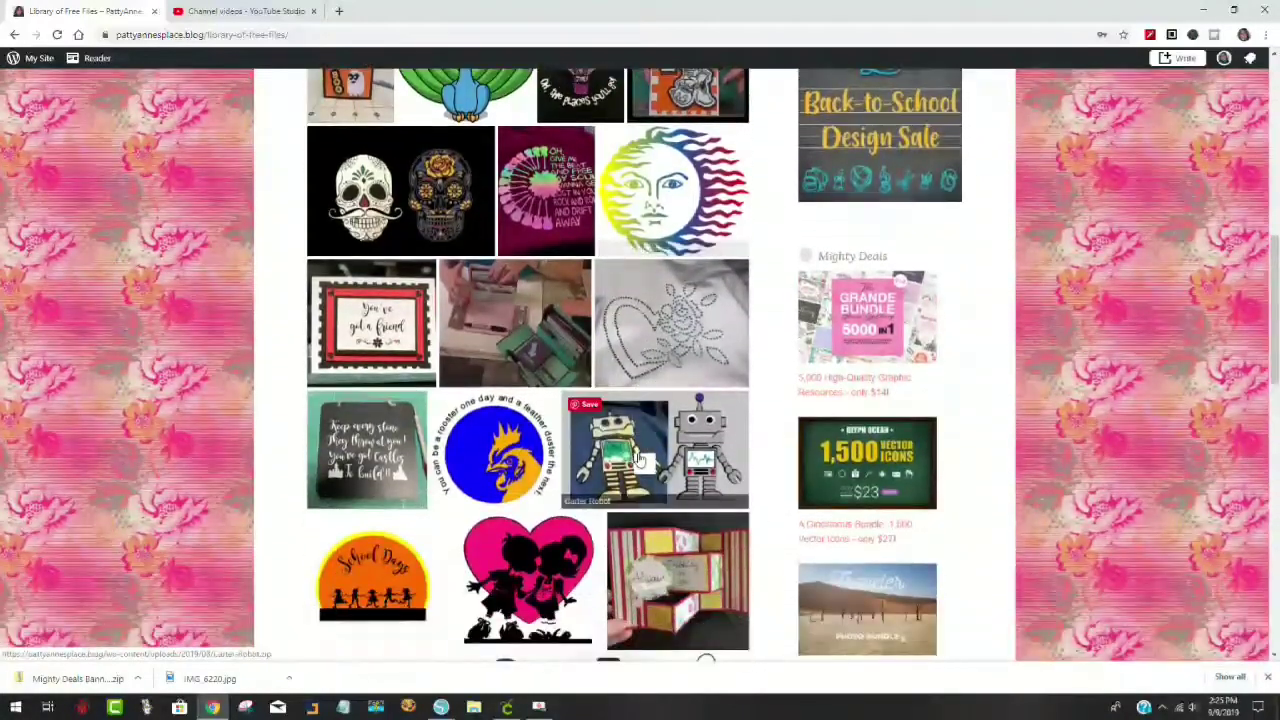
scroll(640, 458, down, 1)
scroll(640, 460, down, 1)
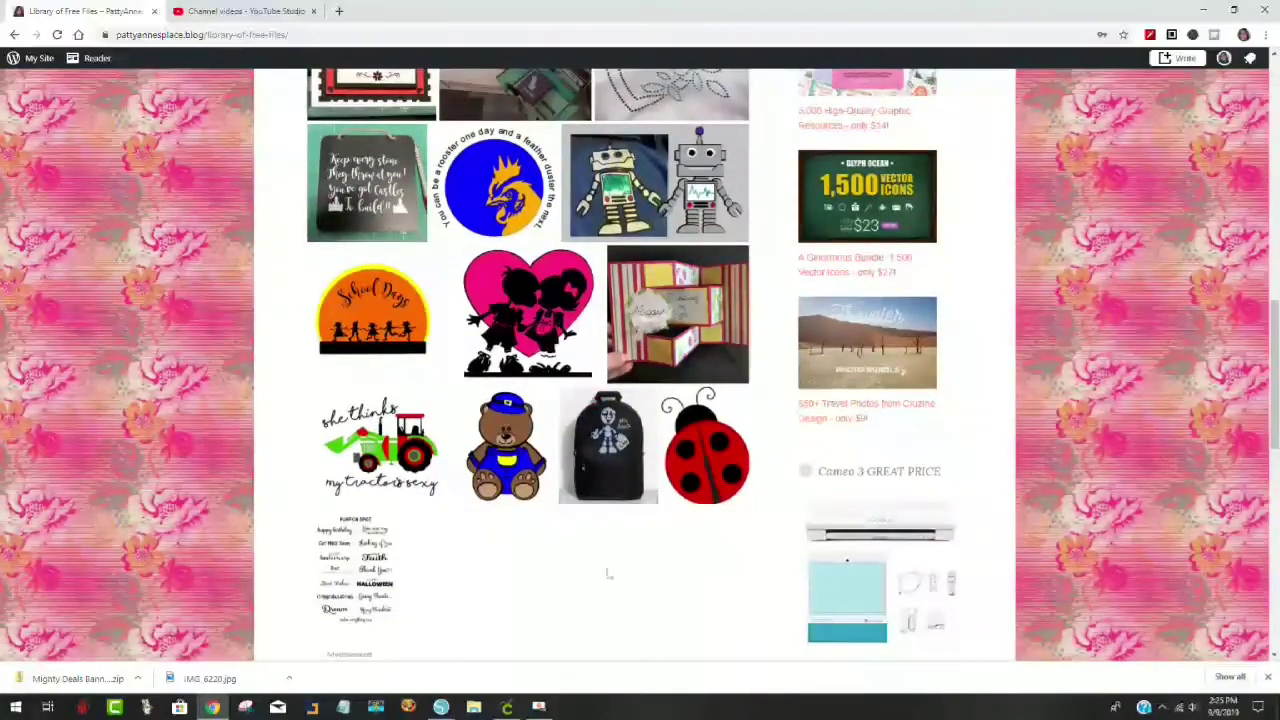
scroll(607, 573, up, 1)
scroll(607, 573, up, 3)
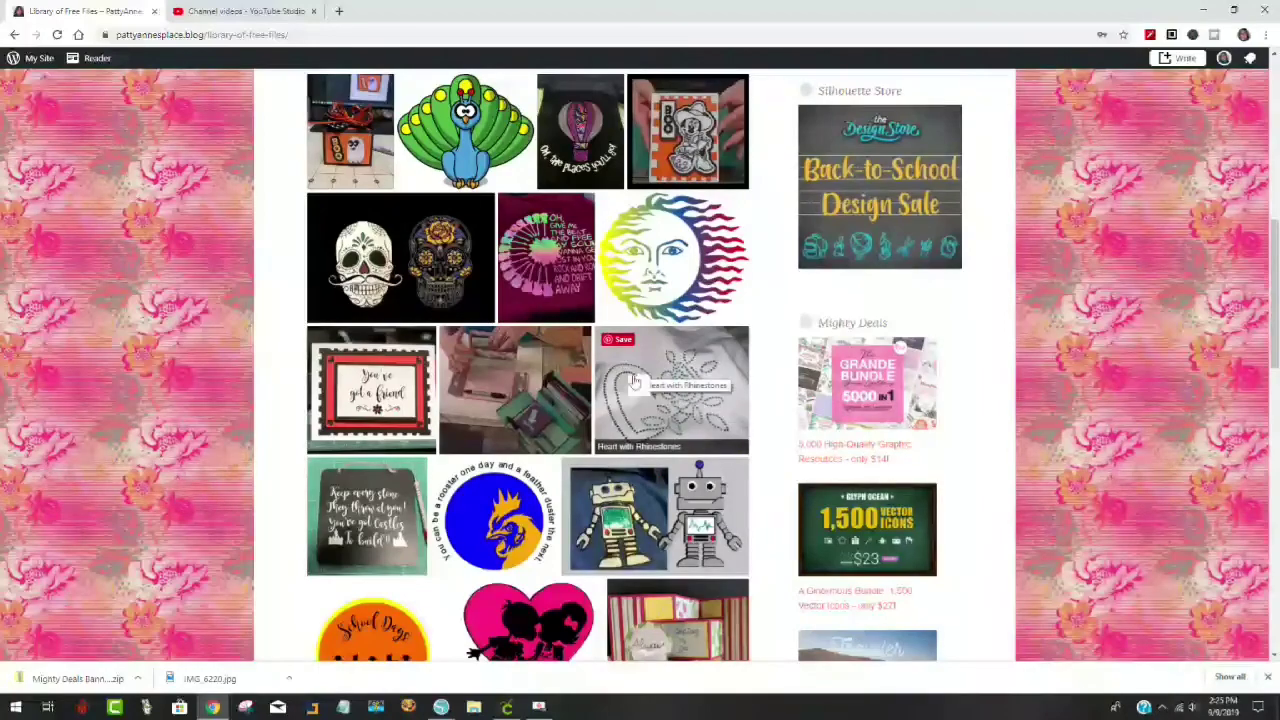
scroll(1196, 310, up, 8)
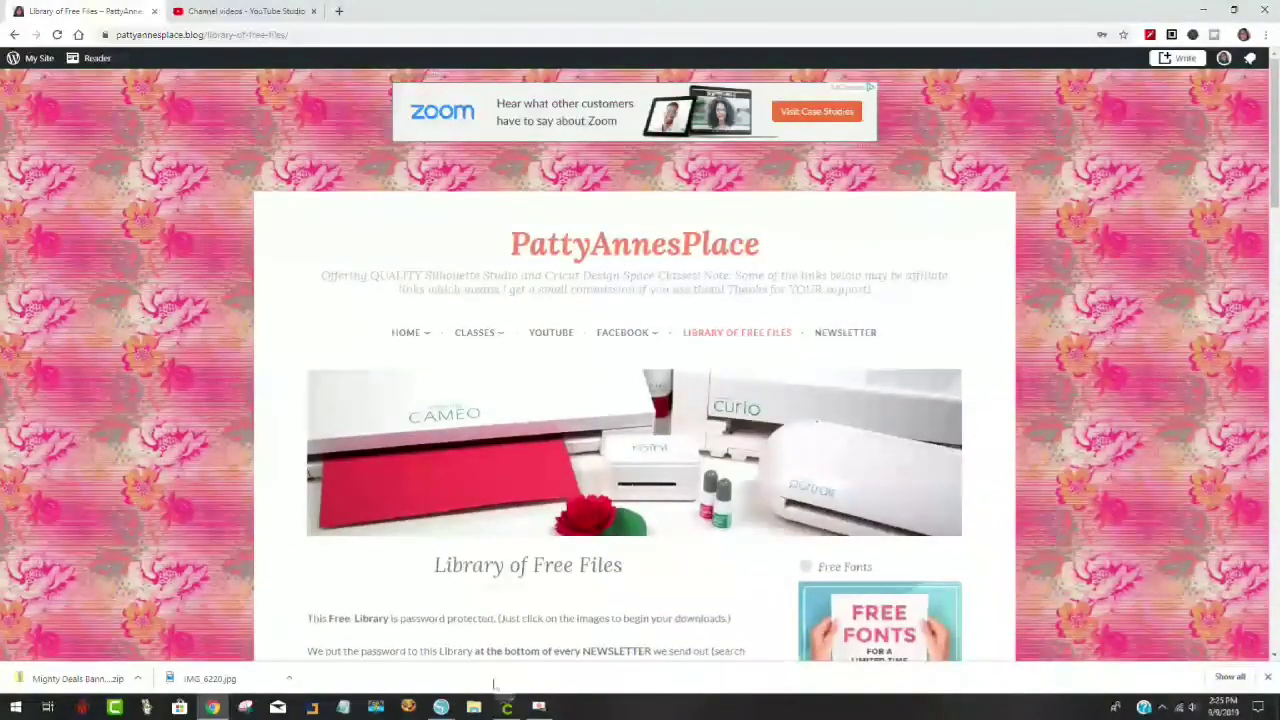
Step: Switch to Cricut Design Space, view the uploaded PA wine bottle halloween4 image, and return to the canvas without inserting it
click(508, 708)
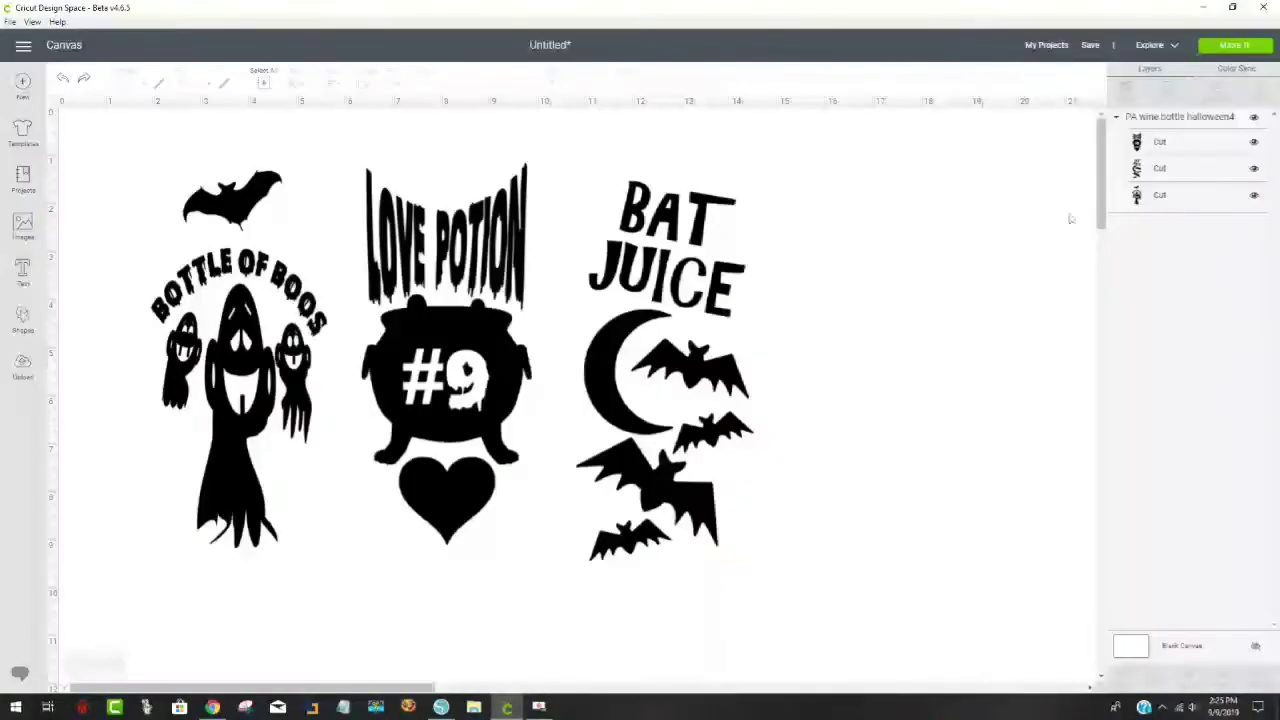
click(22, 366)
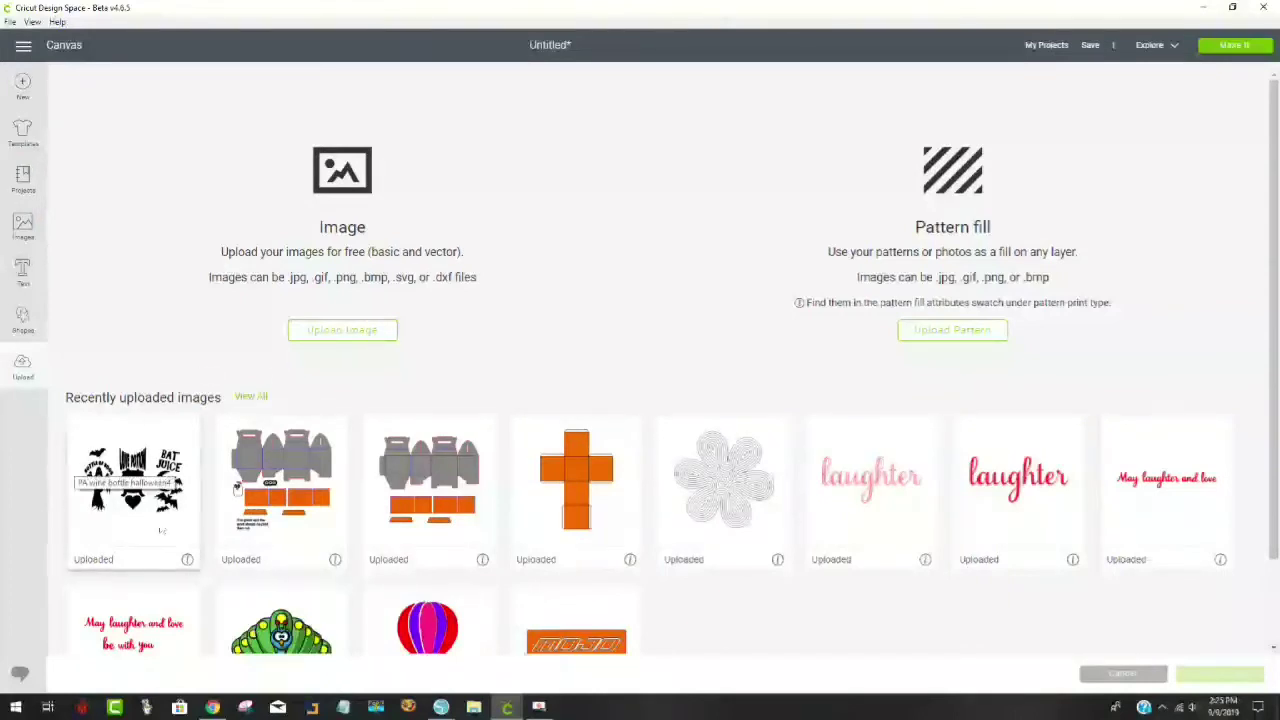
click(185, 497)
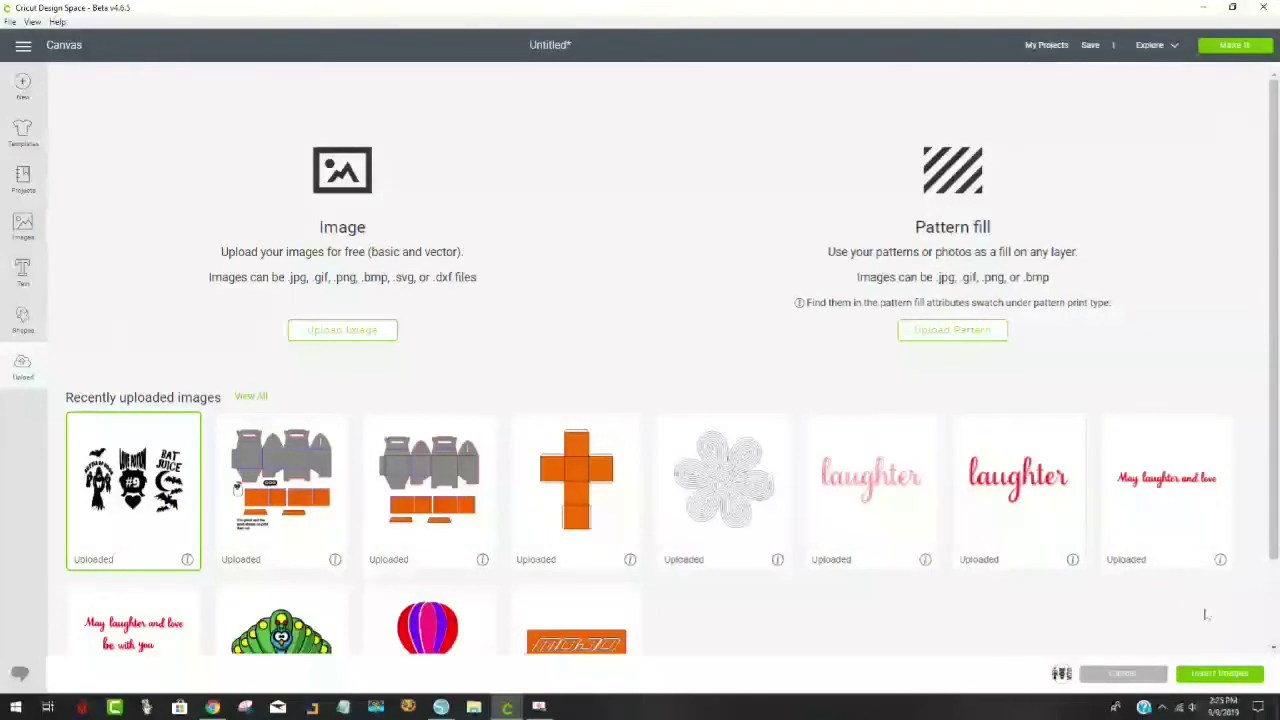
click(66, 46)
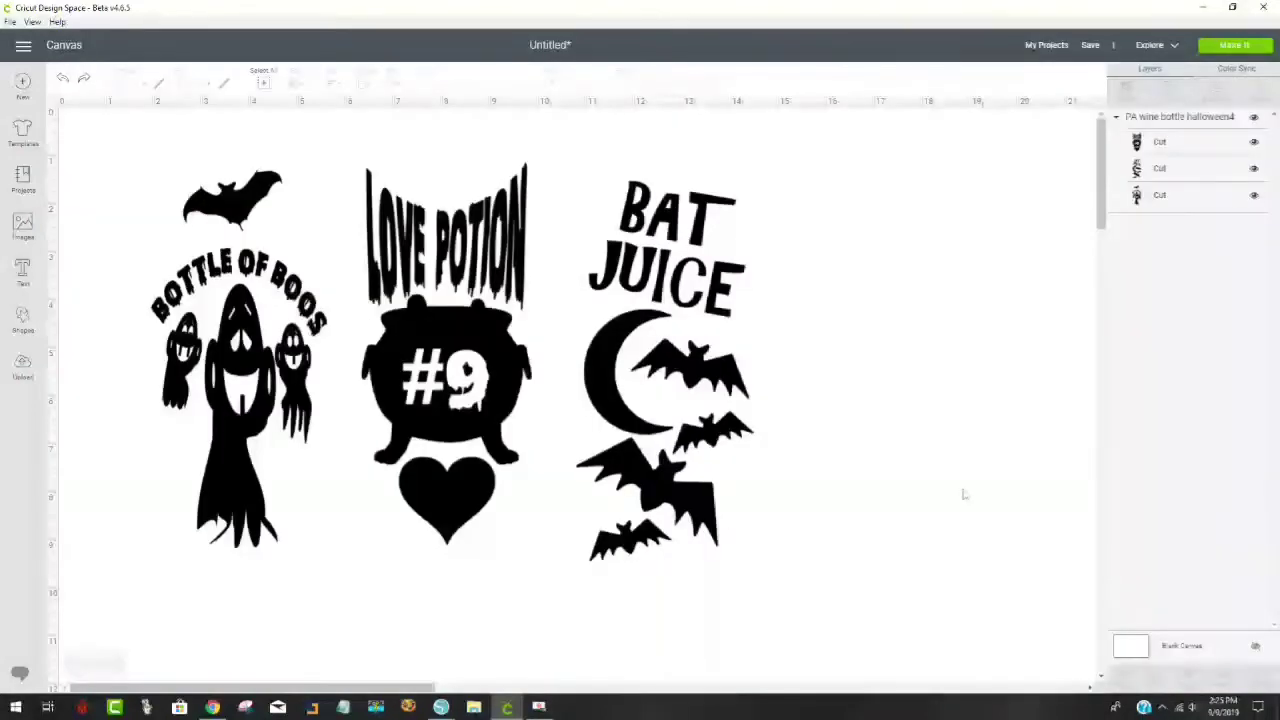
Step: Shrink the grouped three bottle decals to about 2.86 by 1.89 inches and place them near the canvas's upper-left area
drag(482, 388, 589, 383)
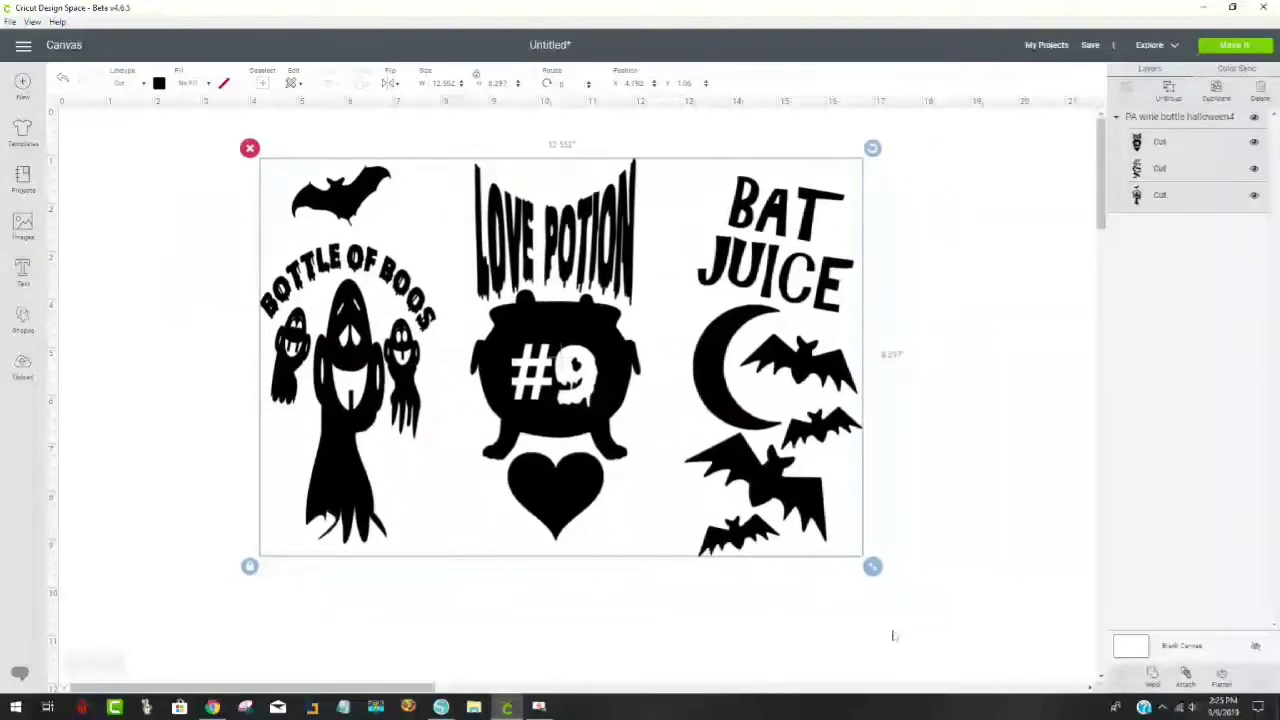
drag(871, 567, 406, 262)
drag(330, 220, 307, 277)
click(649, 514)
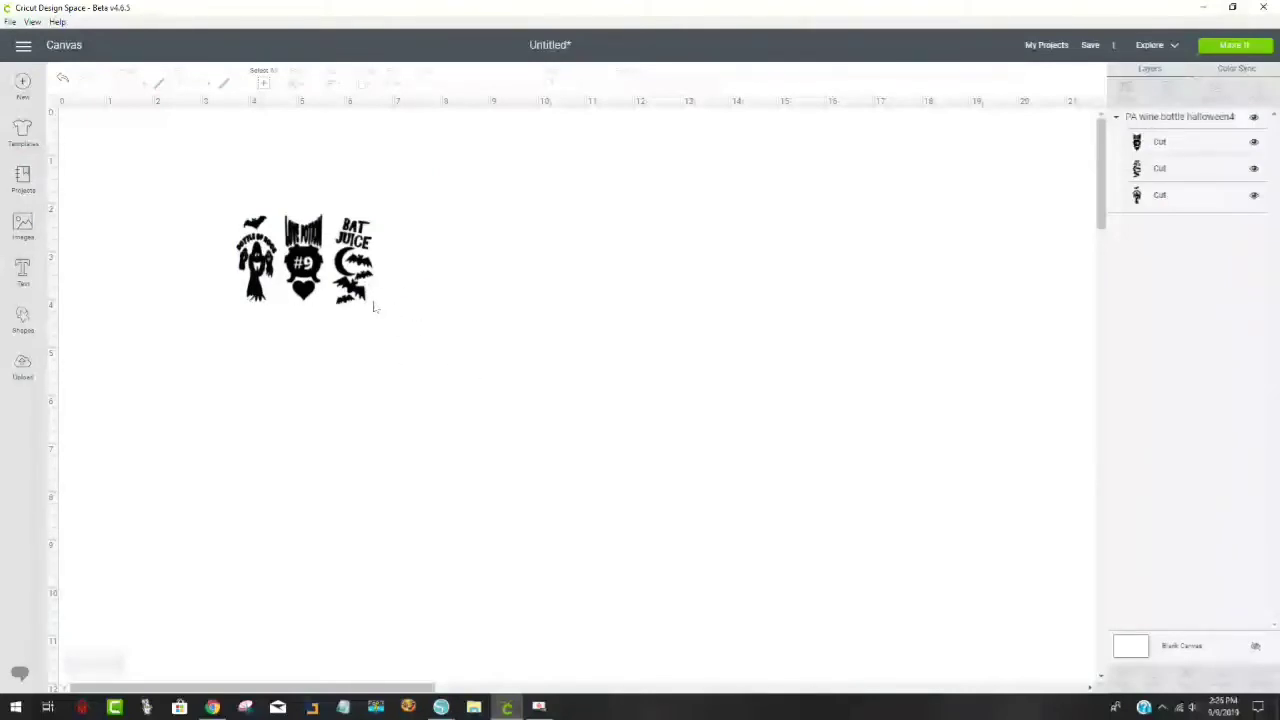
Step: Ungroup the three decals and spread them apart, stacking Love Potion #9 above Bottle of Boos with Bat Juice further right
click(313, 278)
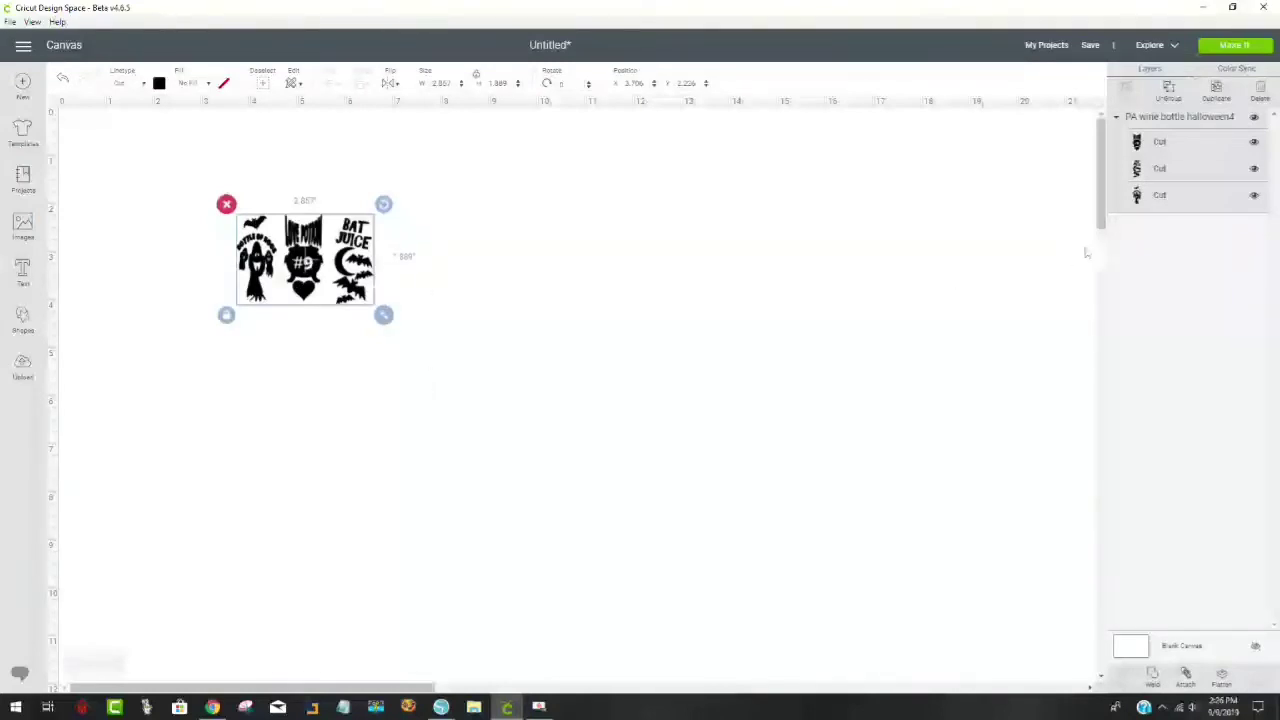
click(1170, 90)
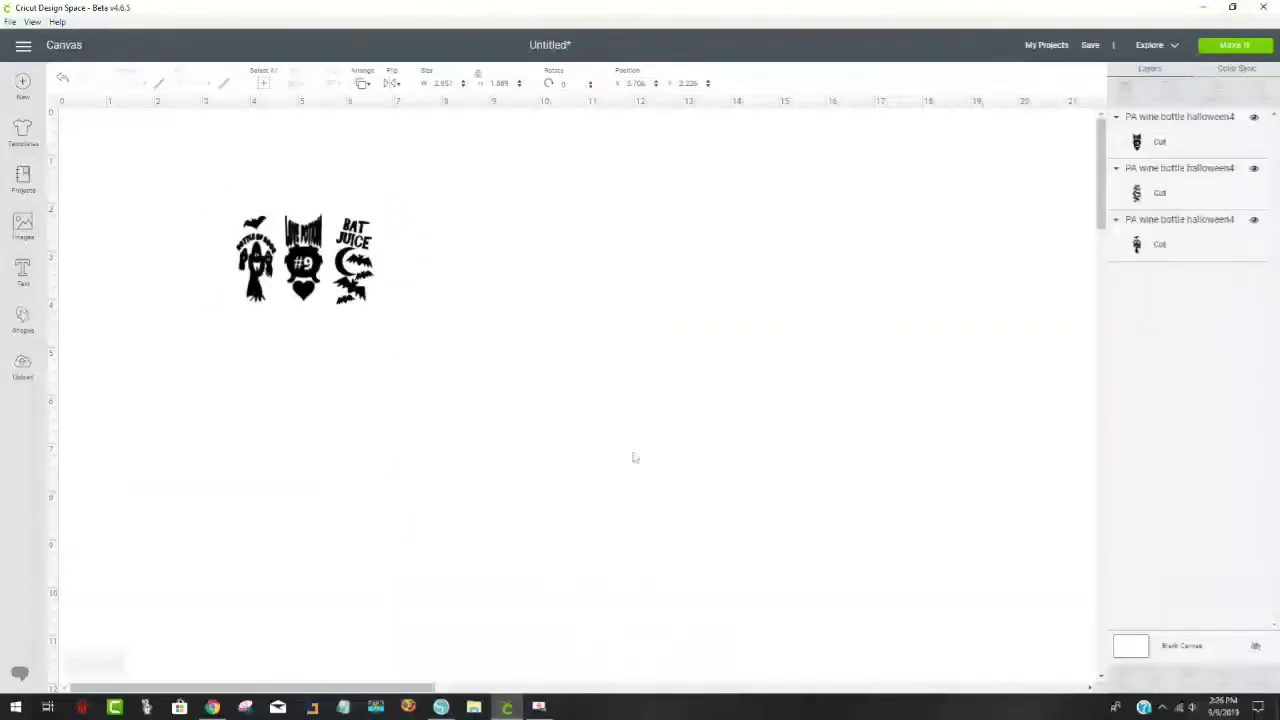
drag(353, 262, 480, 288)
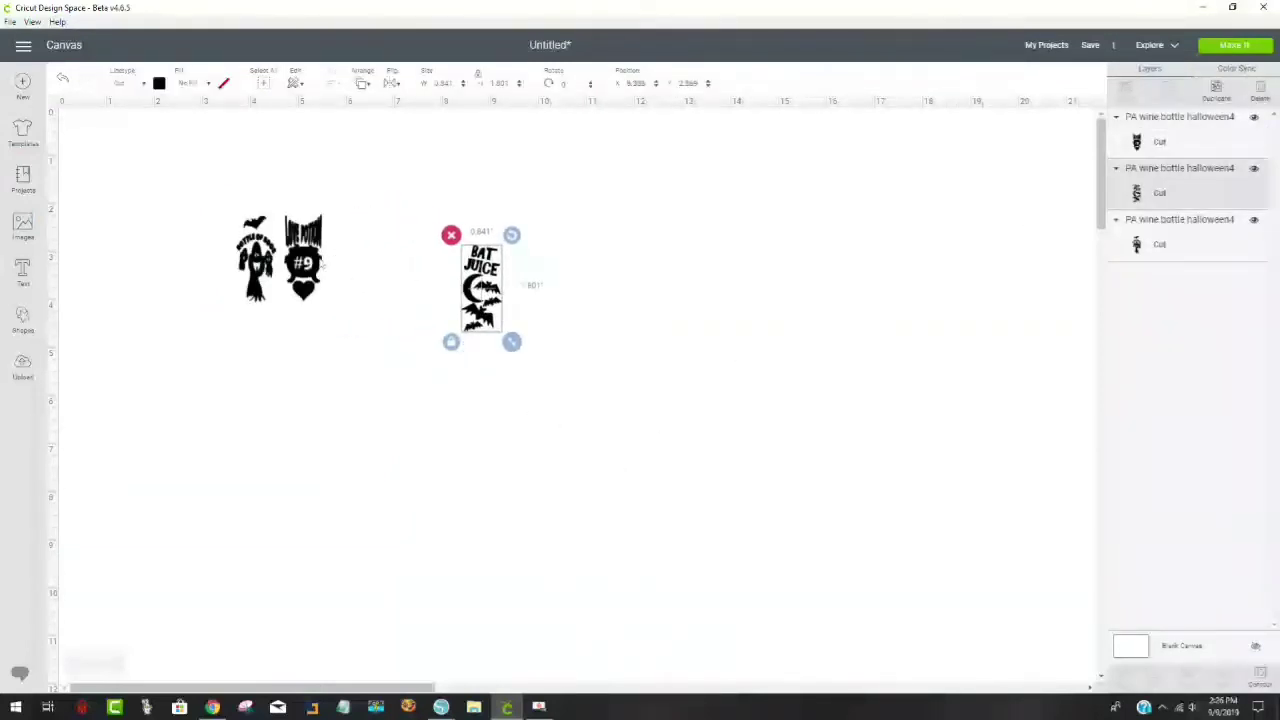
drag(303, 262, 237, 276)
drag(326, 280, 133, 185)
drag(235, 265, 147, 301)
Step: Enlarge the Bat Juice decal to about 3.57 by 7.65 inches and reposition it to the right of the two small decals
click(480, 305)
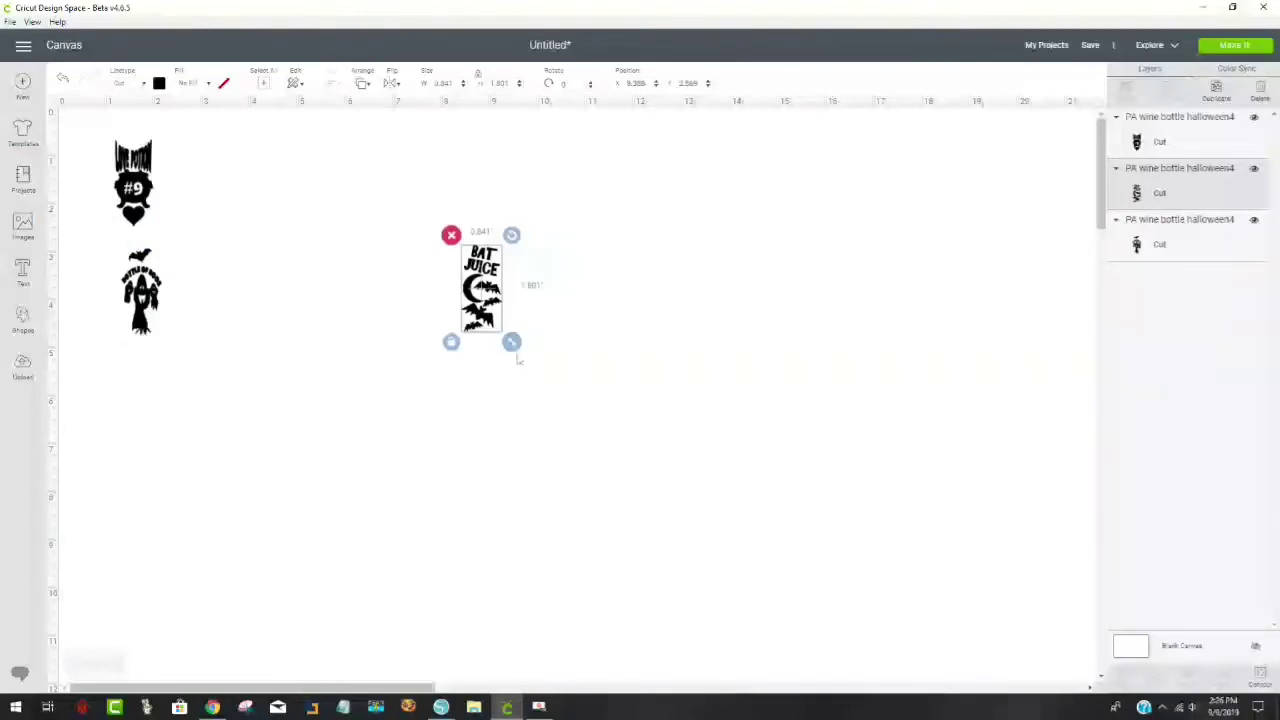
drag(512, 342, 540, 403)
drag(600, 436, 823, 623)
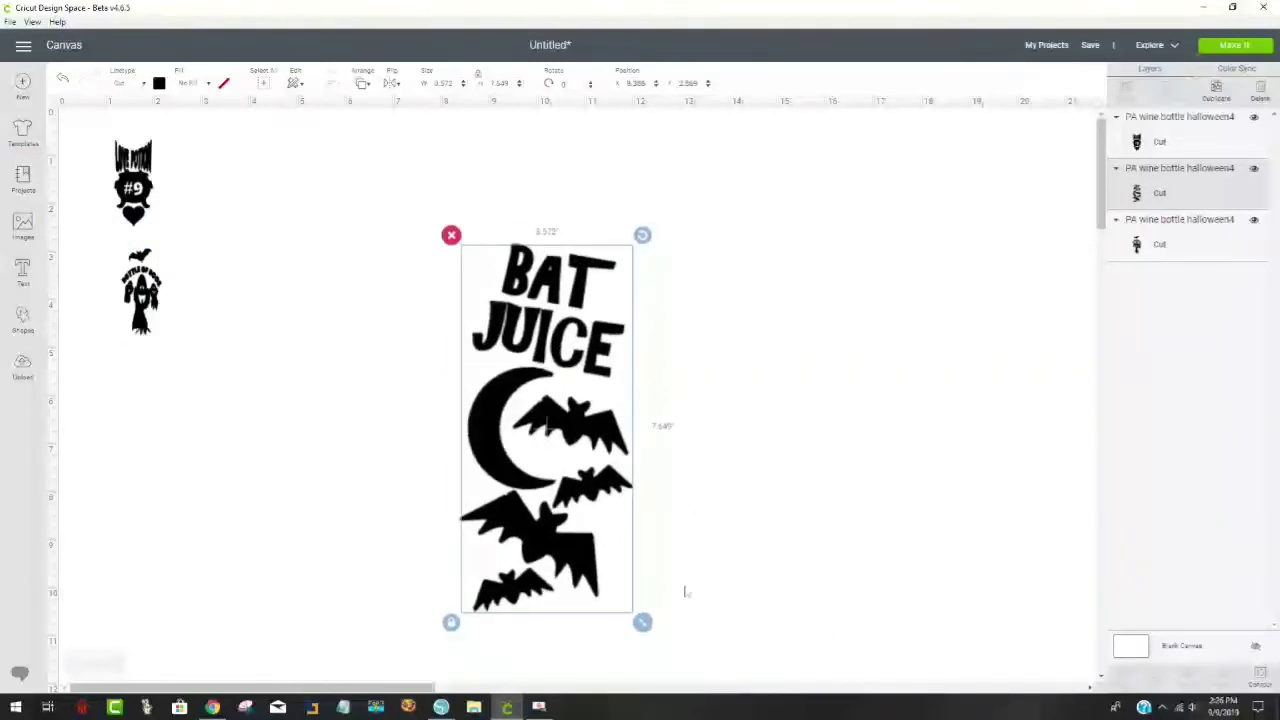
drag(492, 417, 425, 369)
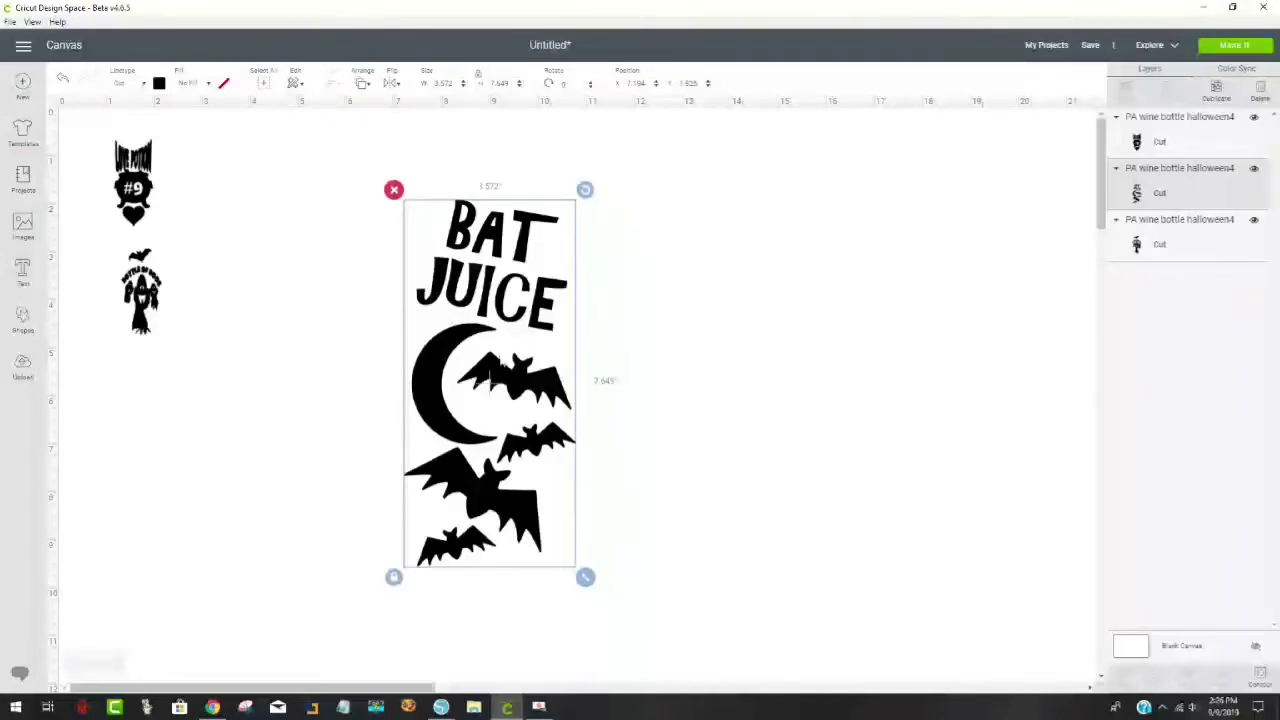
mouse_move(454, 367)
mouse_down()
mouse_move(463, 321)
mouse_move(470, 382)
mouse_up()
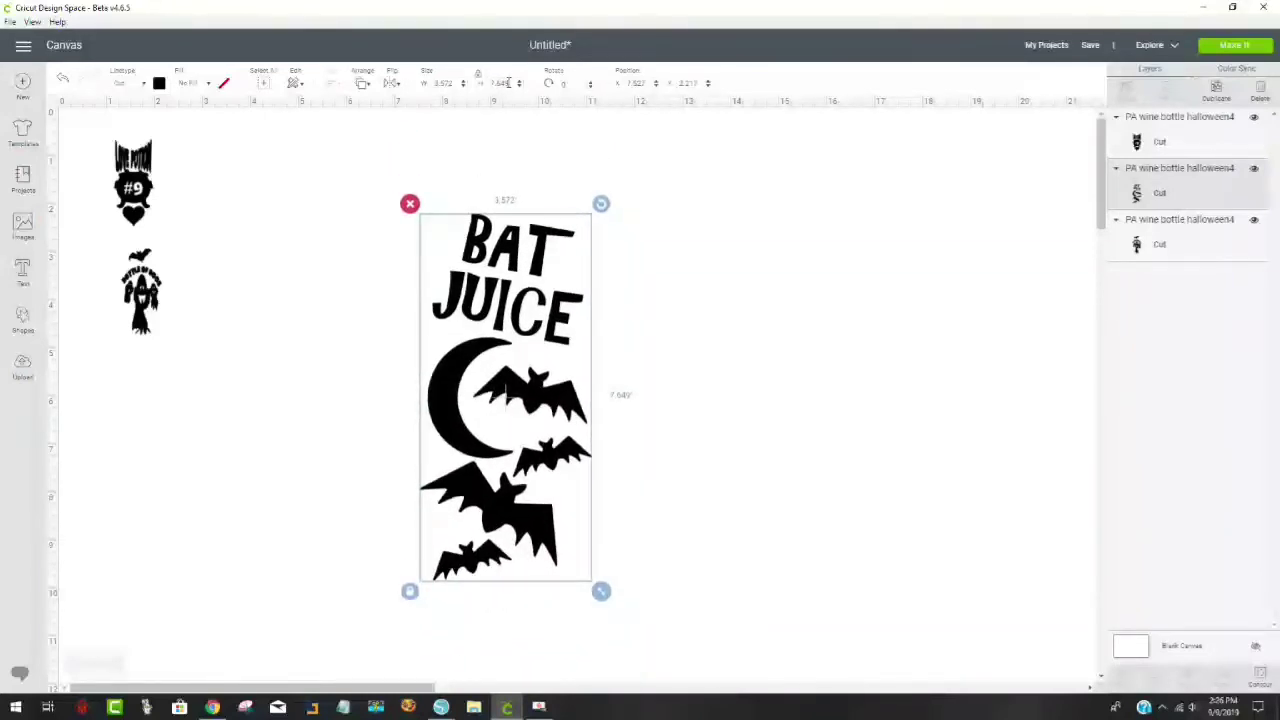
Step: Set the Bat Juice decal's height to 5.5 inches and change its color to purple
double_click(509, 83)
key(Return)
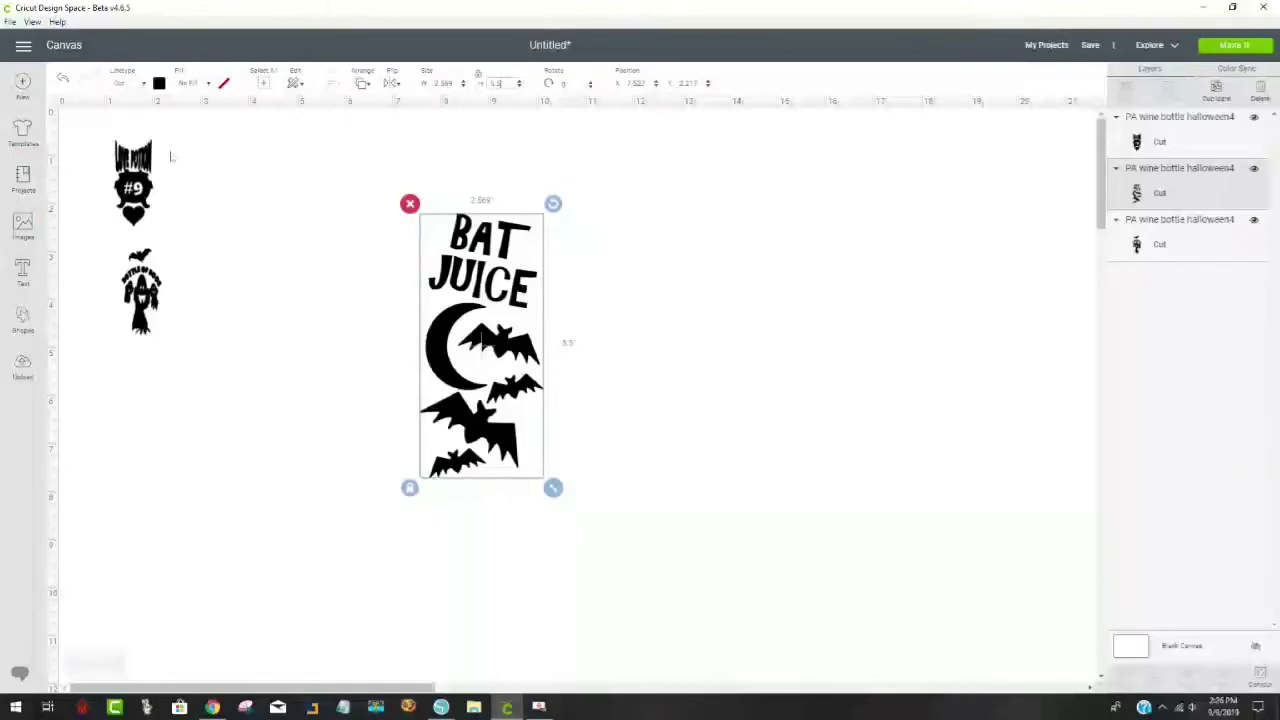
click(159, 83)
click(191, 172)
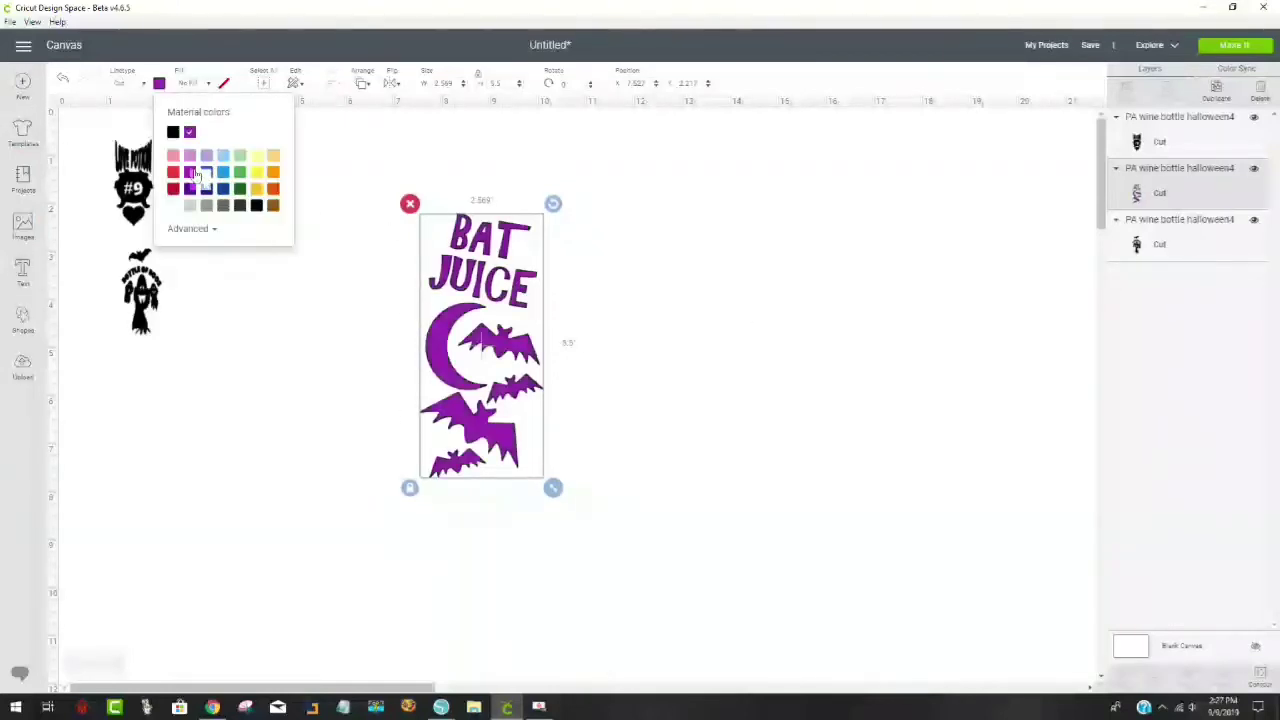
click(665, 337)
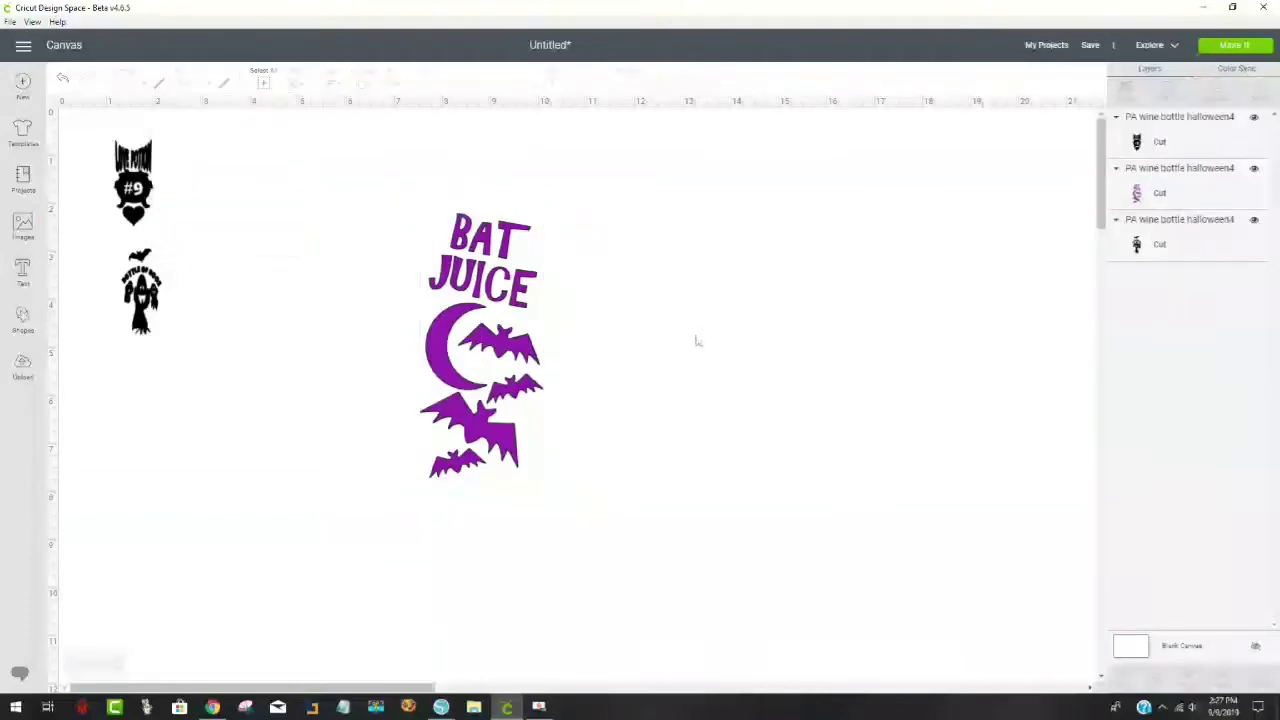
Step: Preview the project's cutting mats and examine the Bat Juice layout on the purple mat, returning once to the canvas in between
click(1234, 47)
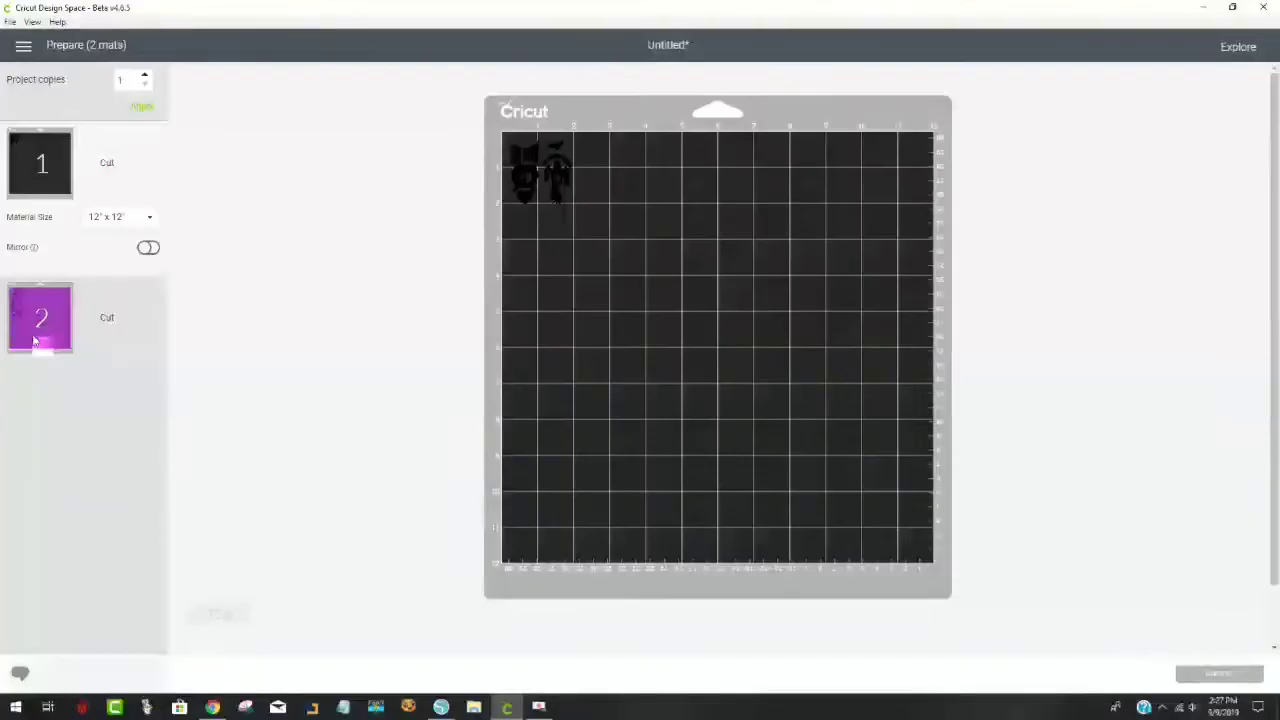
click(36, 332)
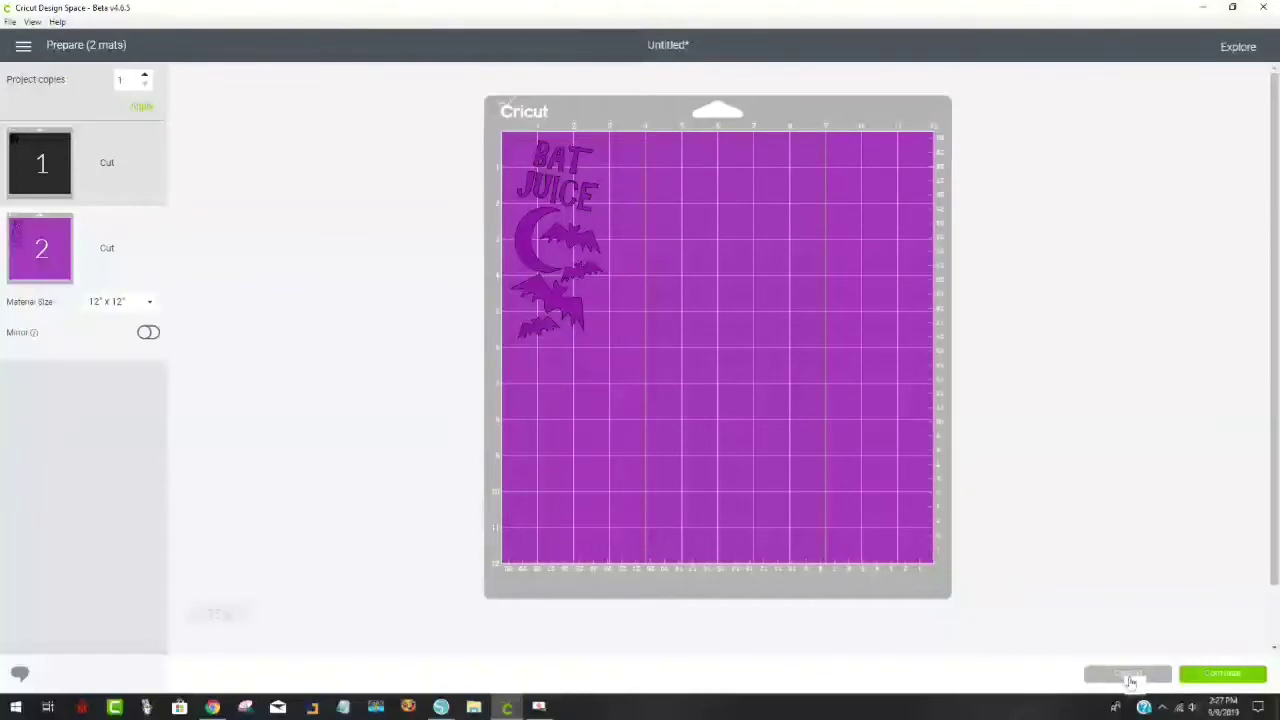
click(1129, 677)
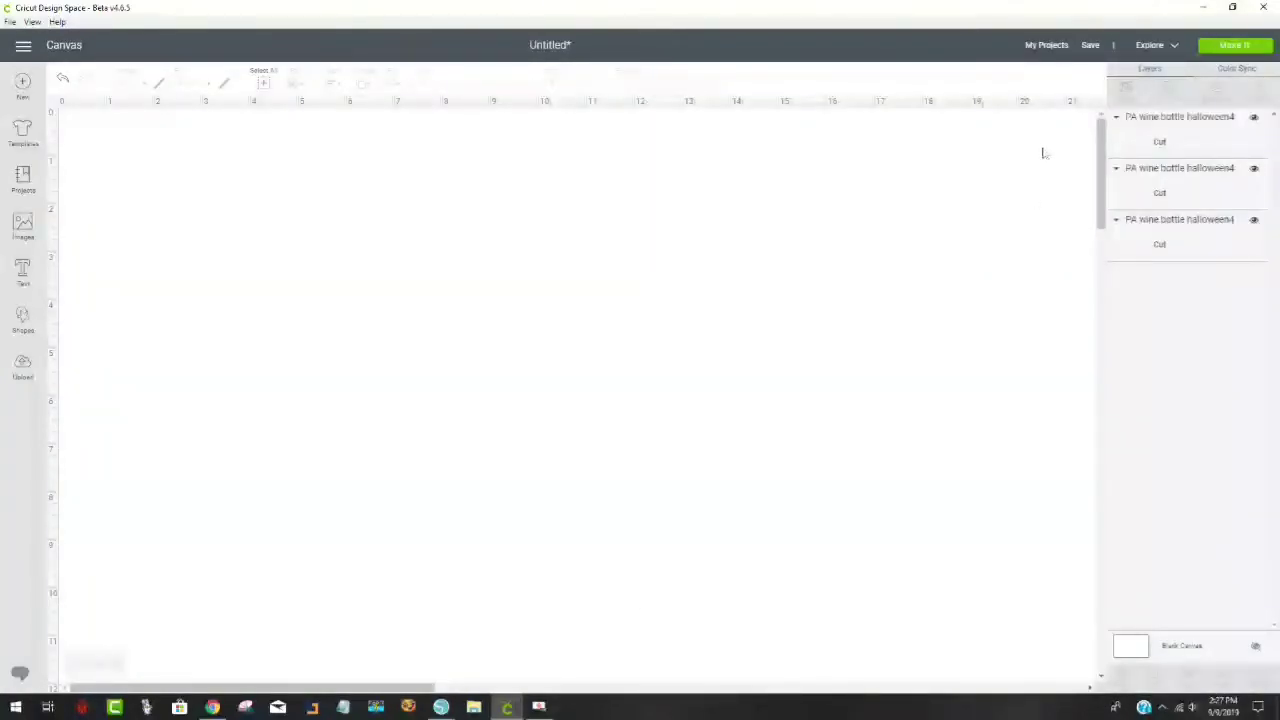
click(1236, 46)
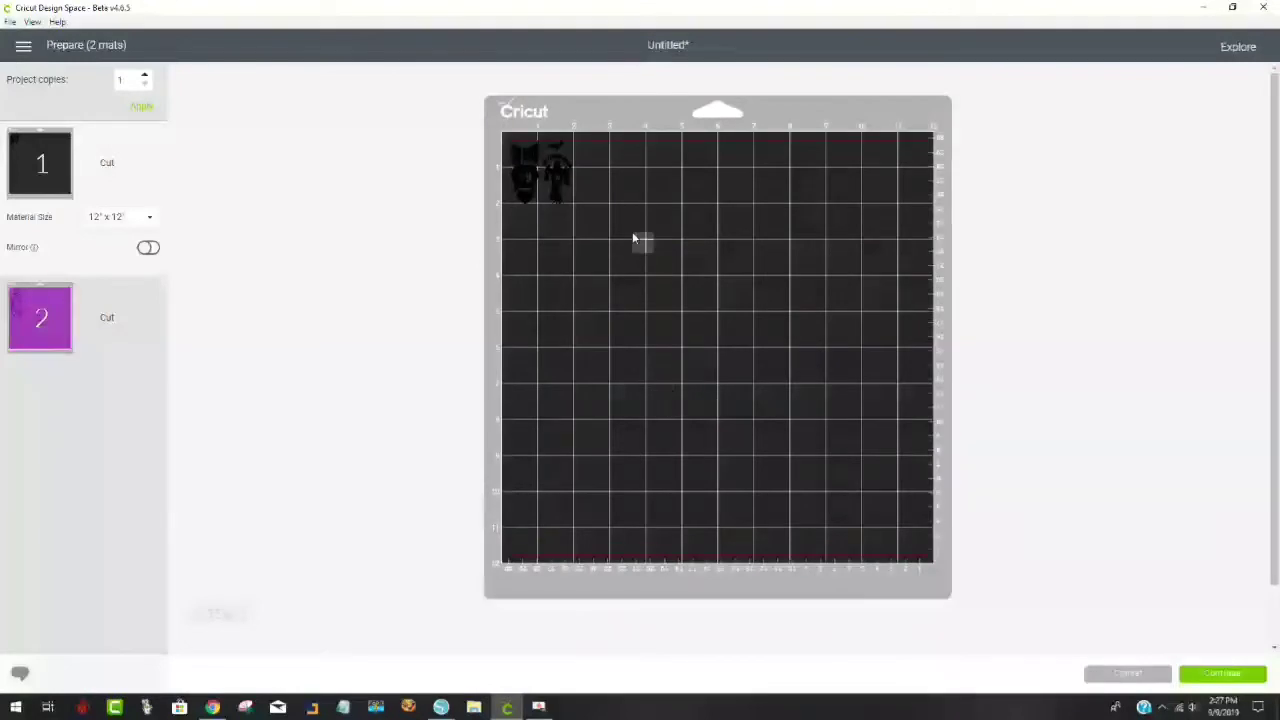
click(34, 330)
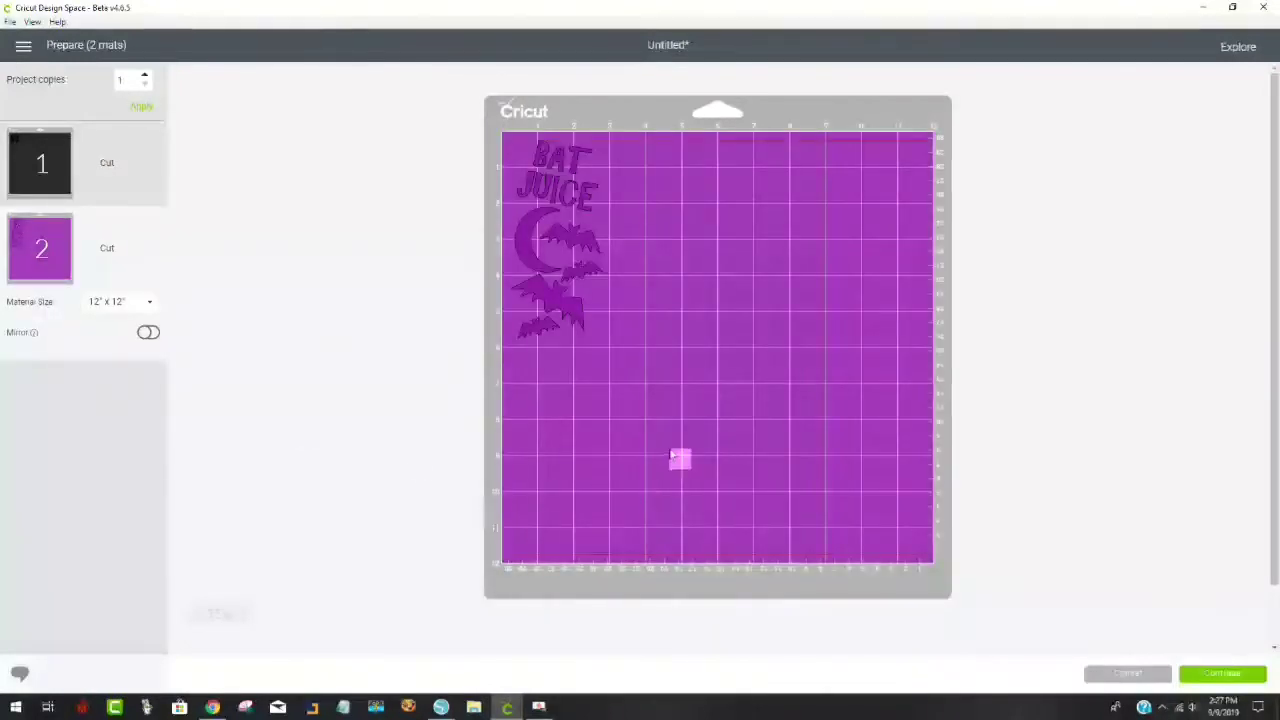
Step: Continue to the machine connection stage, select the black mat, and cancel the cut to return to the mat preview
click(1218, 675)
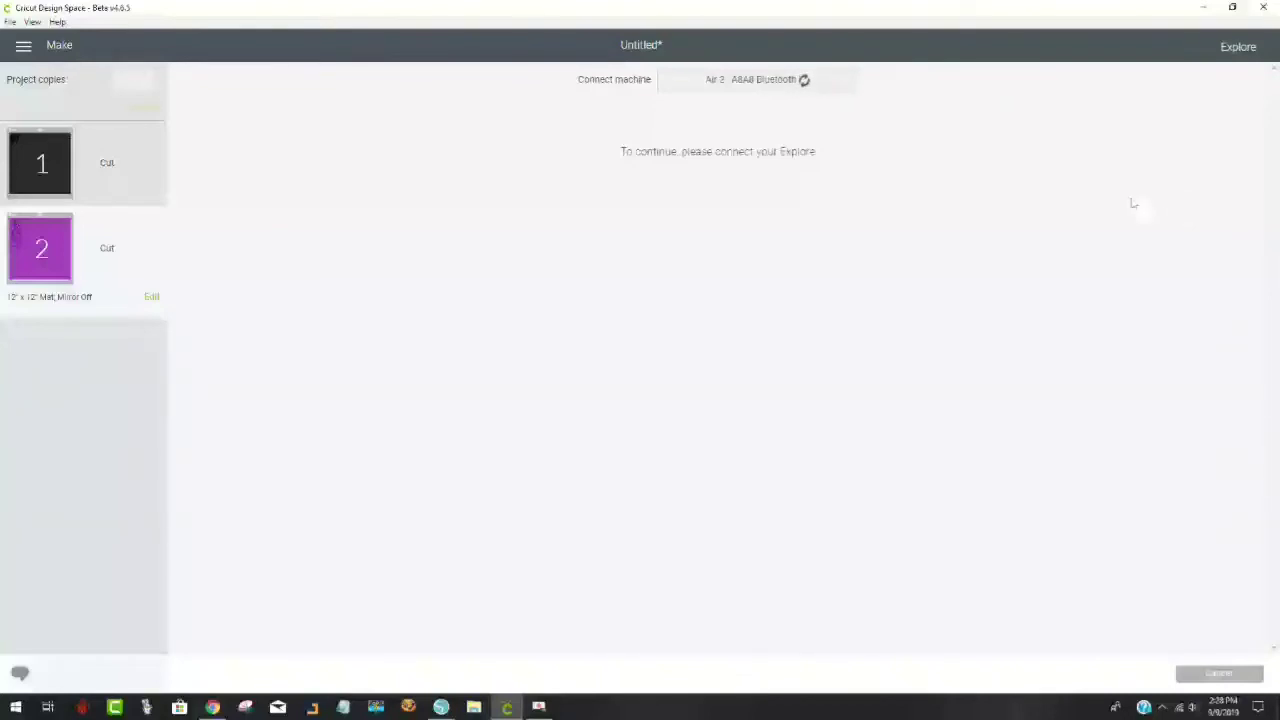
click(49, 166)
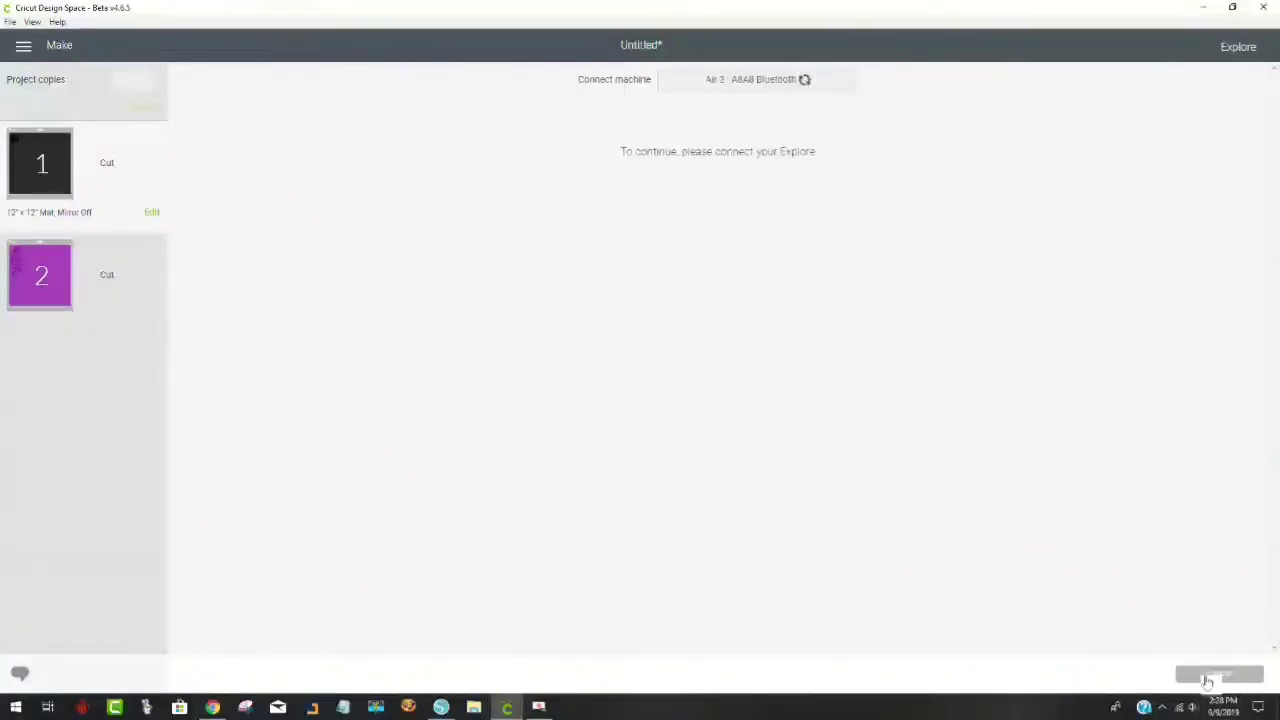
click(1203, 674)
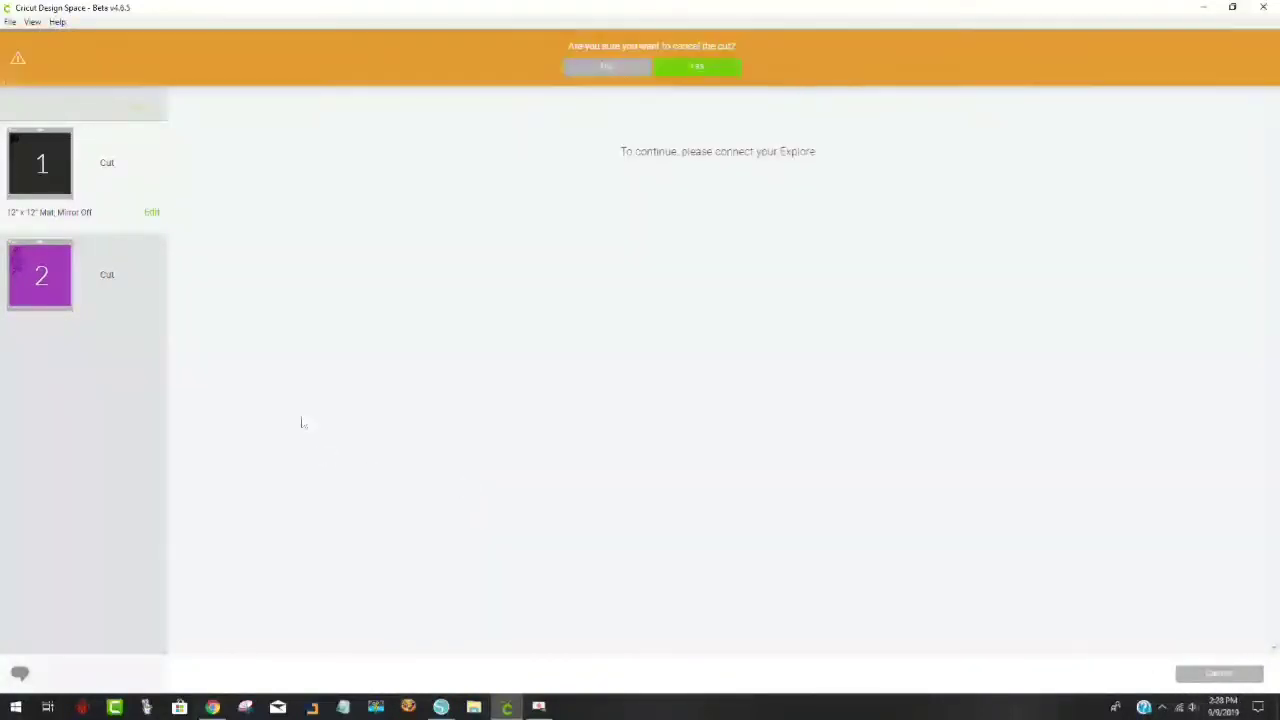
click(694, 70)
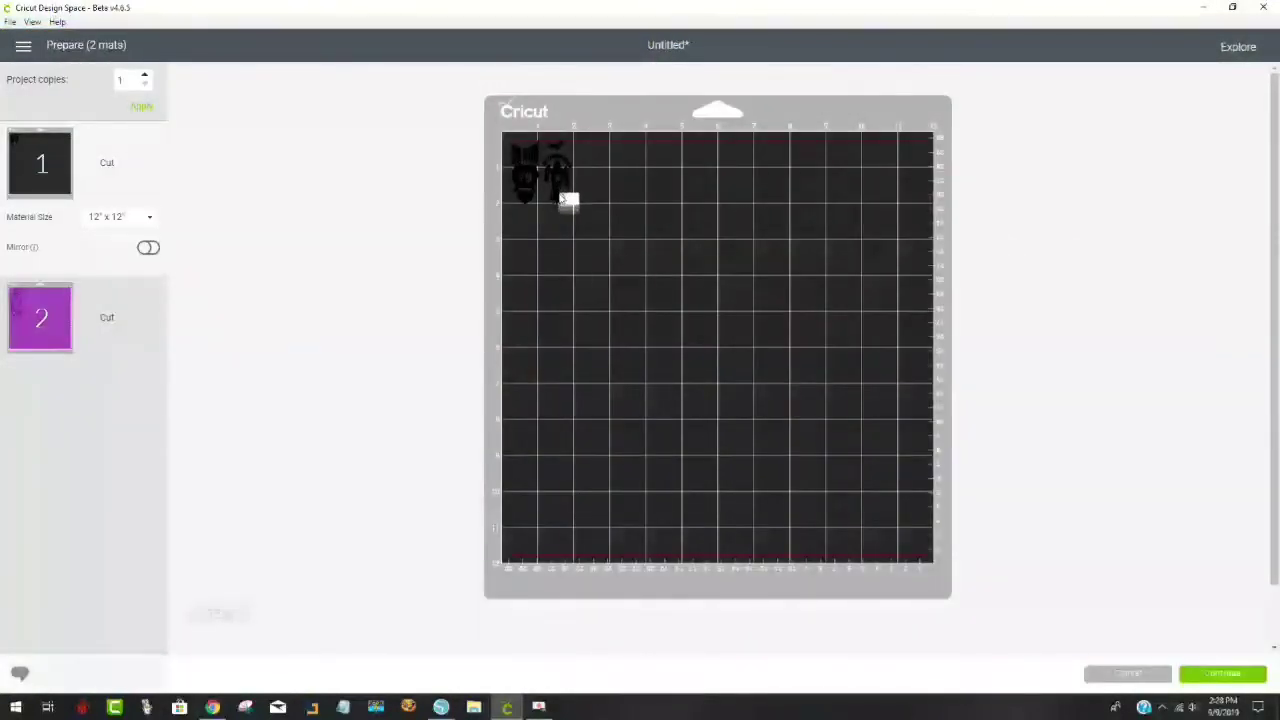
Step: Leave the mat preview and move the purple Bat Juice decal close beside the two small black decals on the canvas
click(1128, 675)
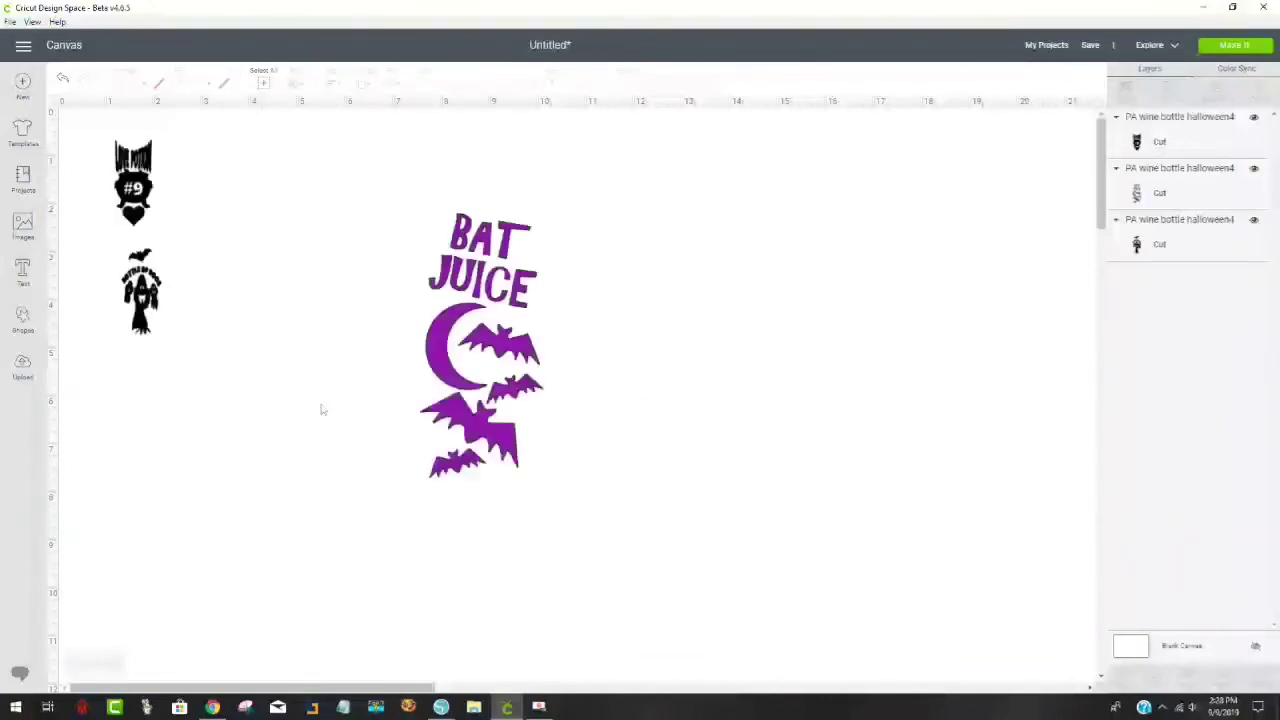
drag(417, 390, 195, 318)
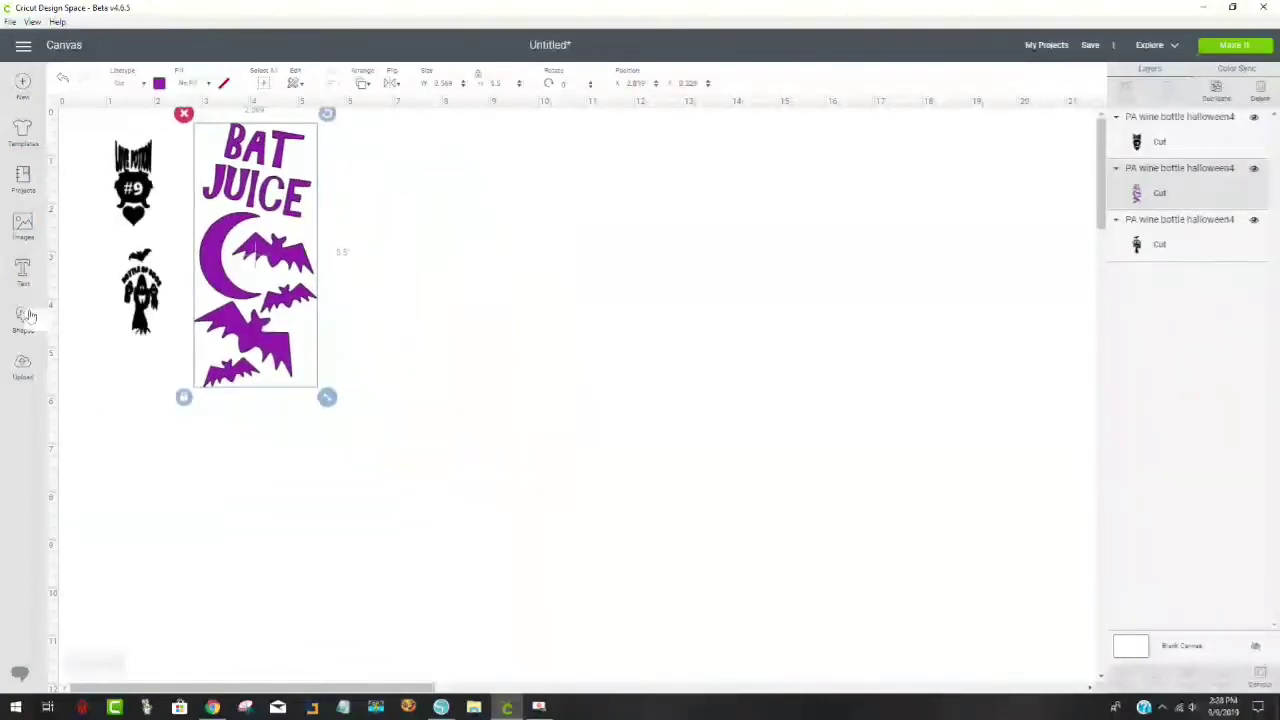
Step: Open the image upload page and look through the recently uploaded images
click(22, 366)
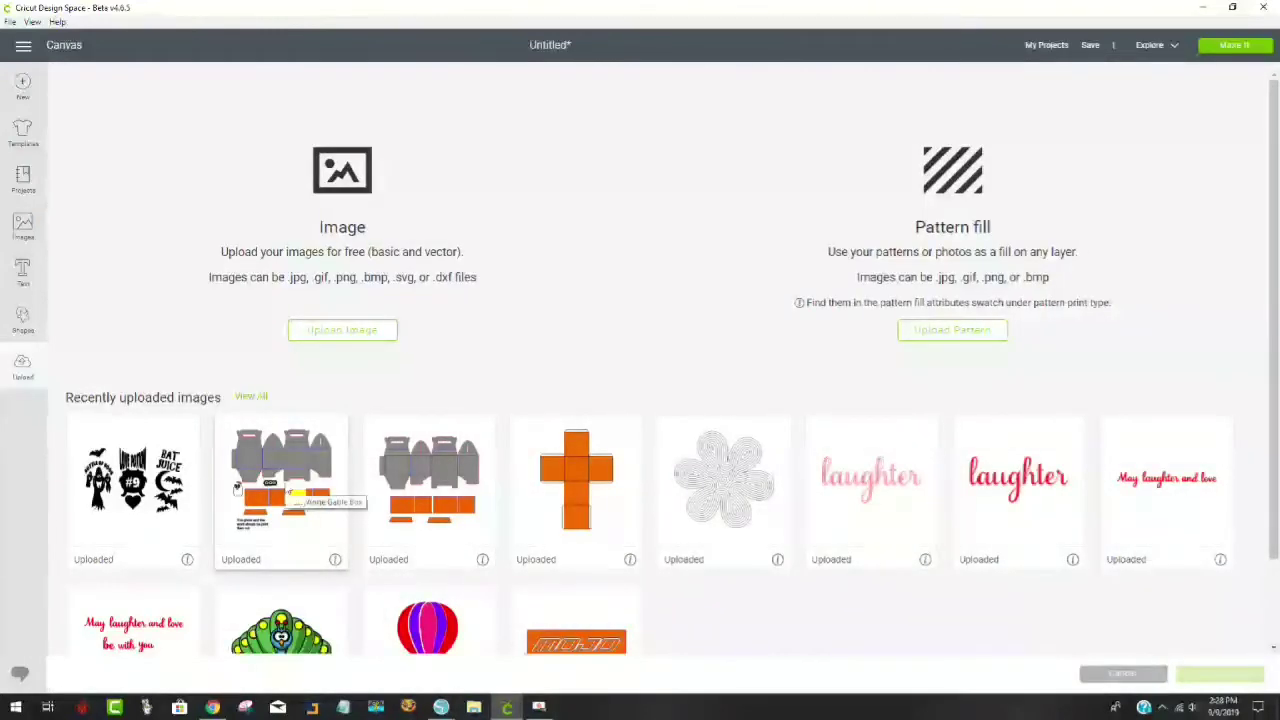
scroll(507, 464, down, 1)
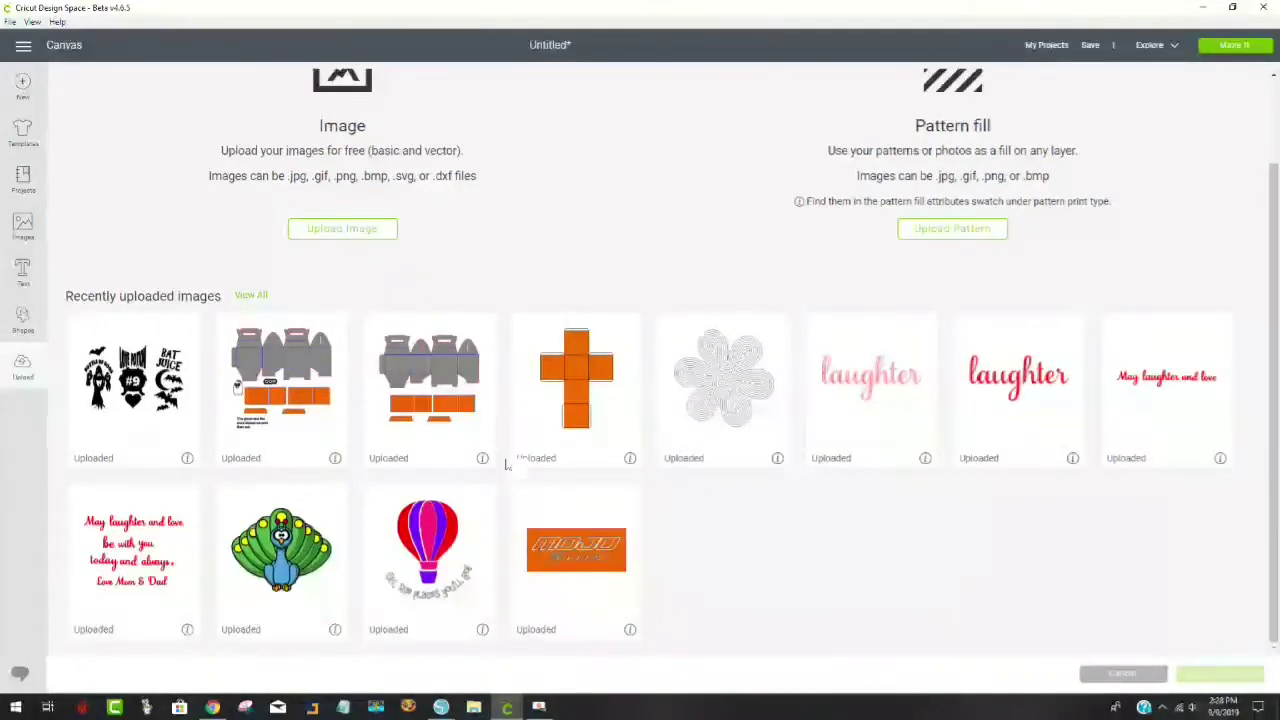
scroll(507, 464, up, 1)
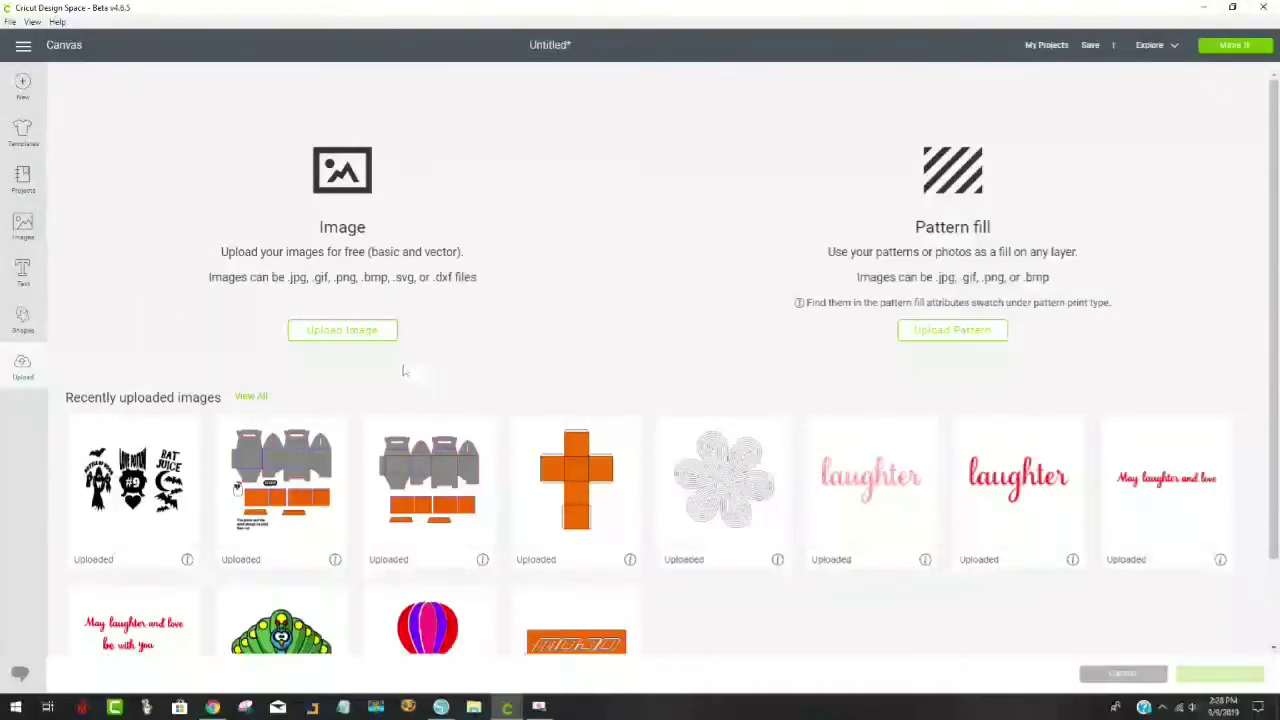
scroll(495, 540, down, 1)
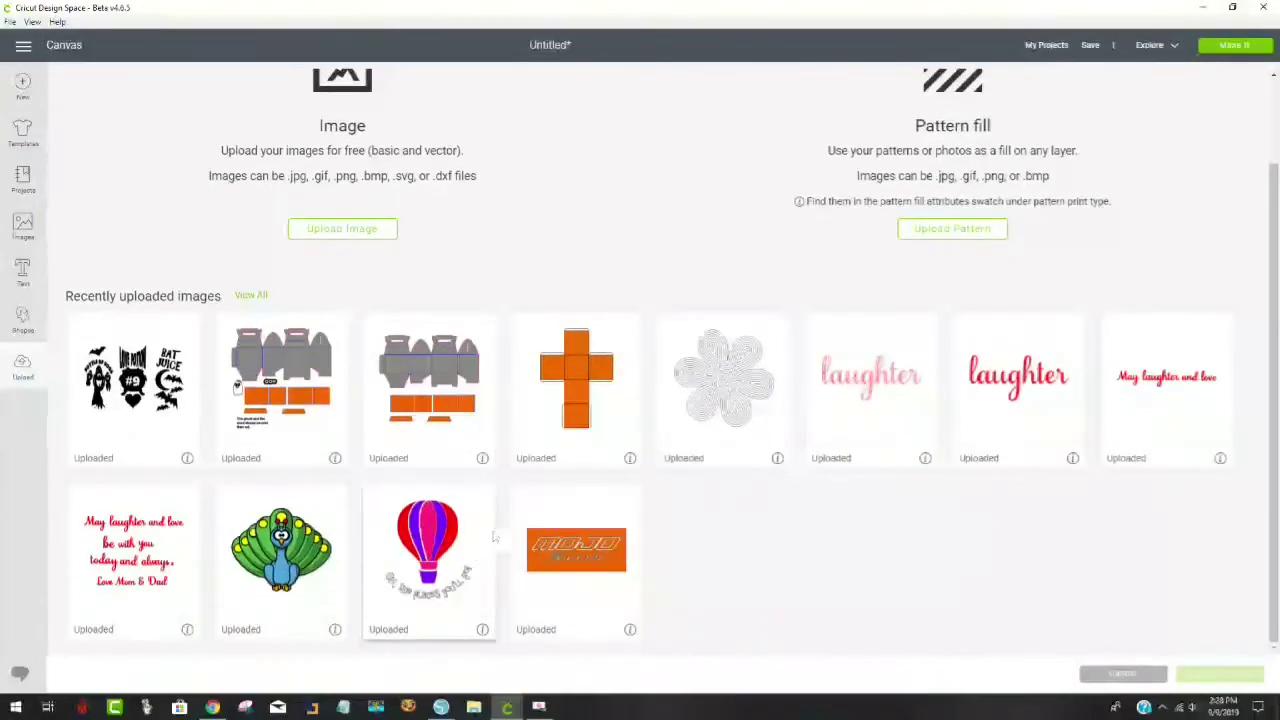
Step: Switch to Silhouette Studio, move the Love Potion #9 decal to the upper middle of the mat, and return to the design workspace
click(441, 707)
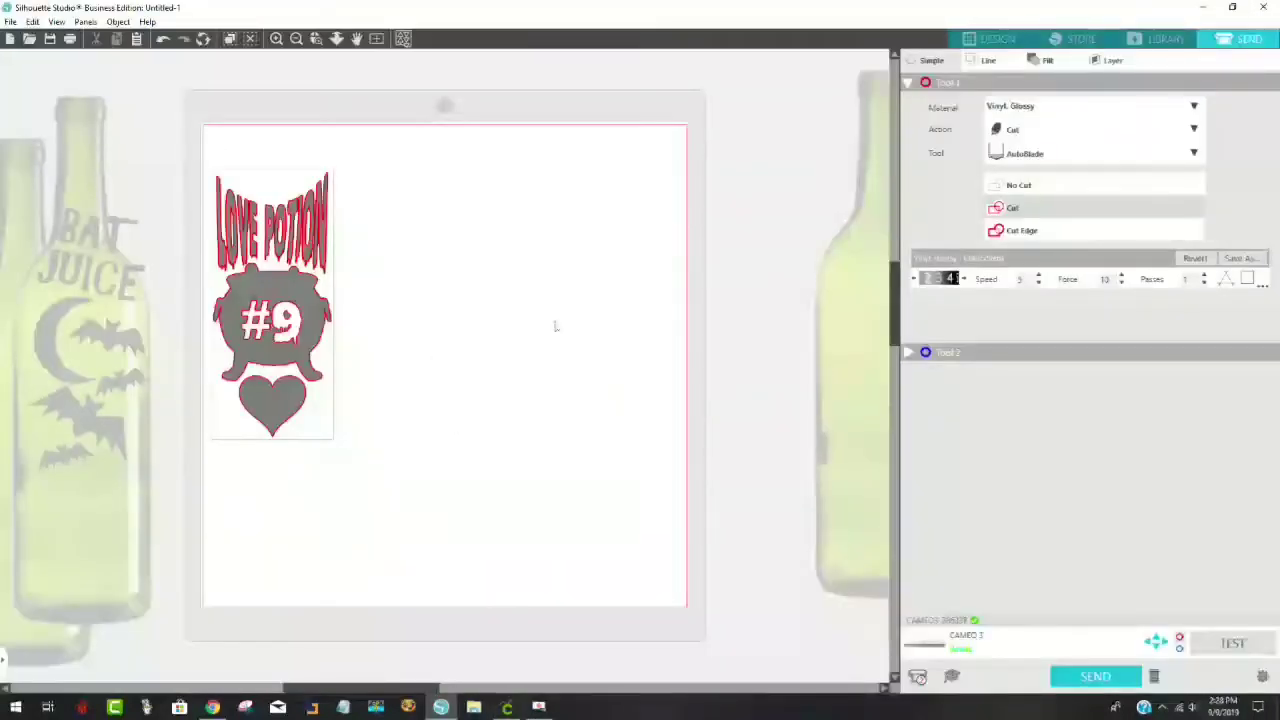
drag(322, 340, 482, 340)
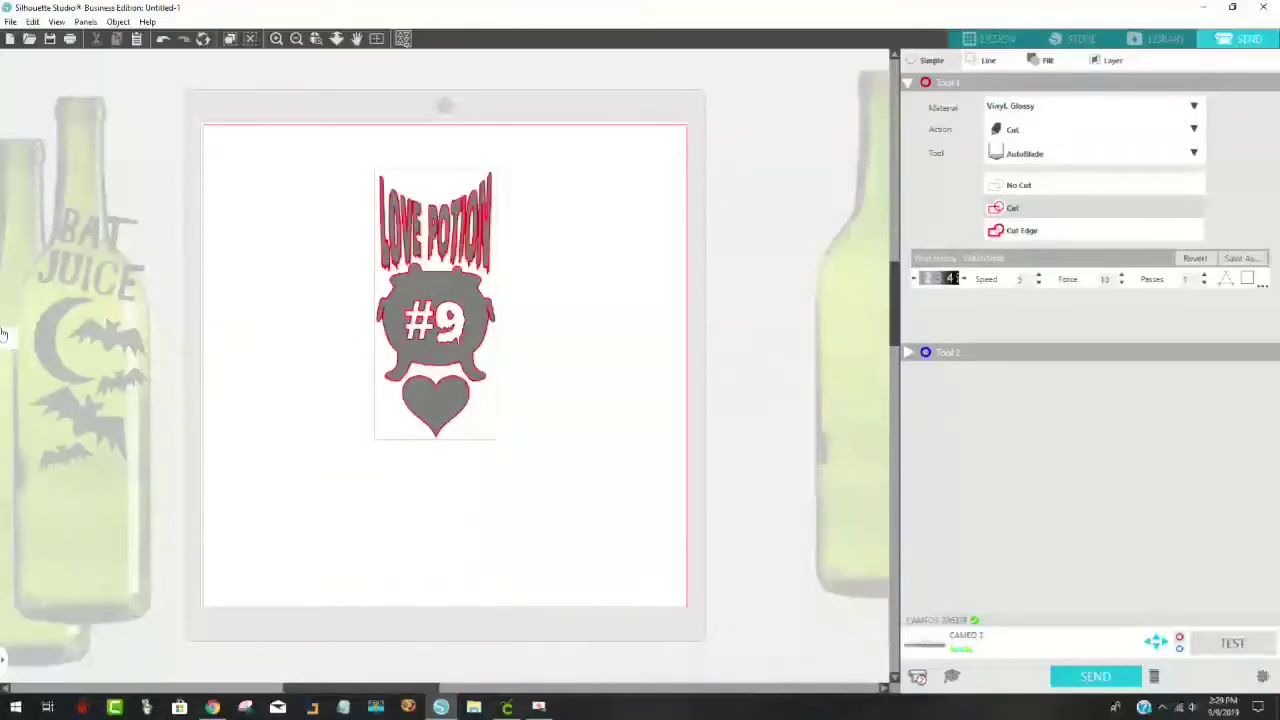
click(997, 40)
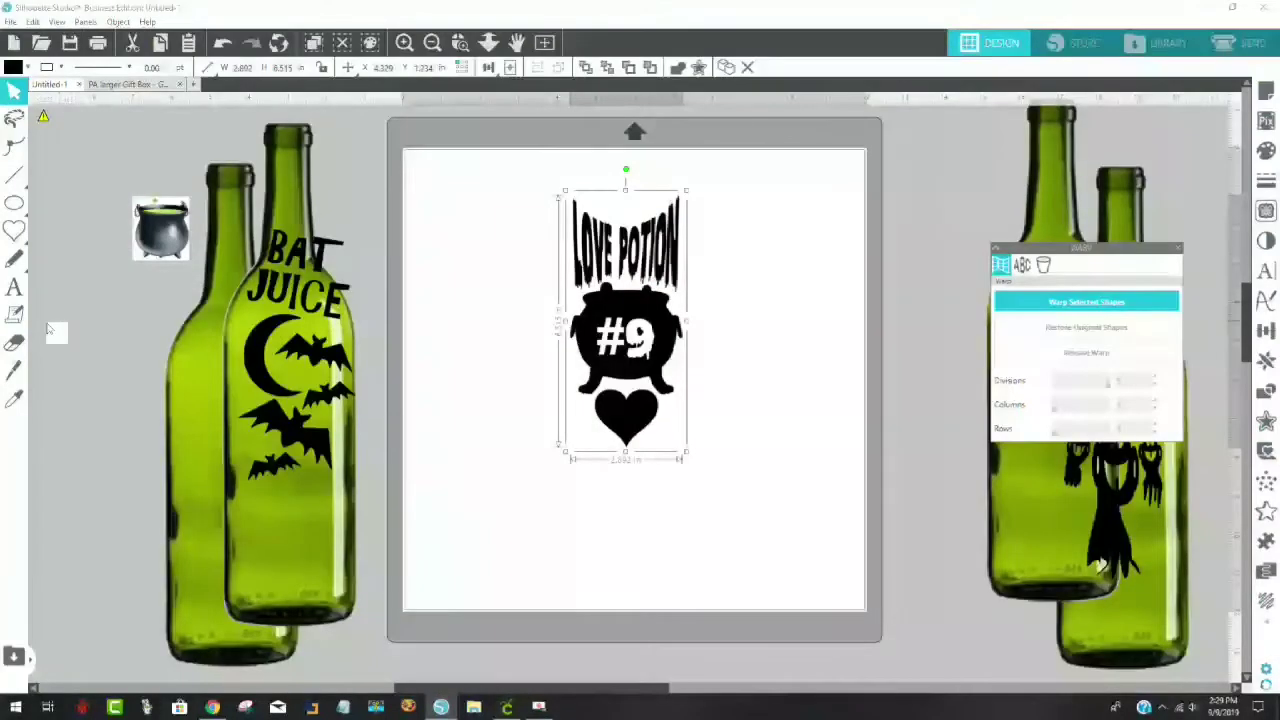
Step: Trace a closed, wavy outline with the Knife in Curve mode on the empty mat area beside the Love Potion #9 decal
click(14, 373)
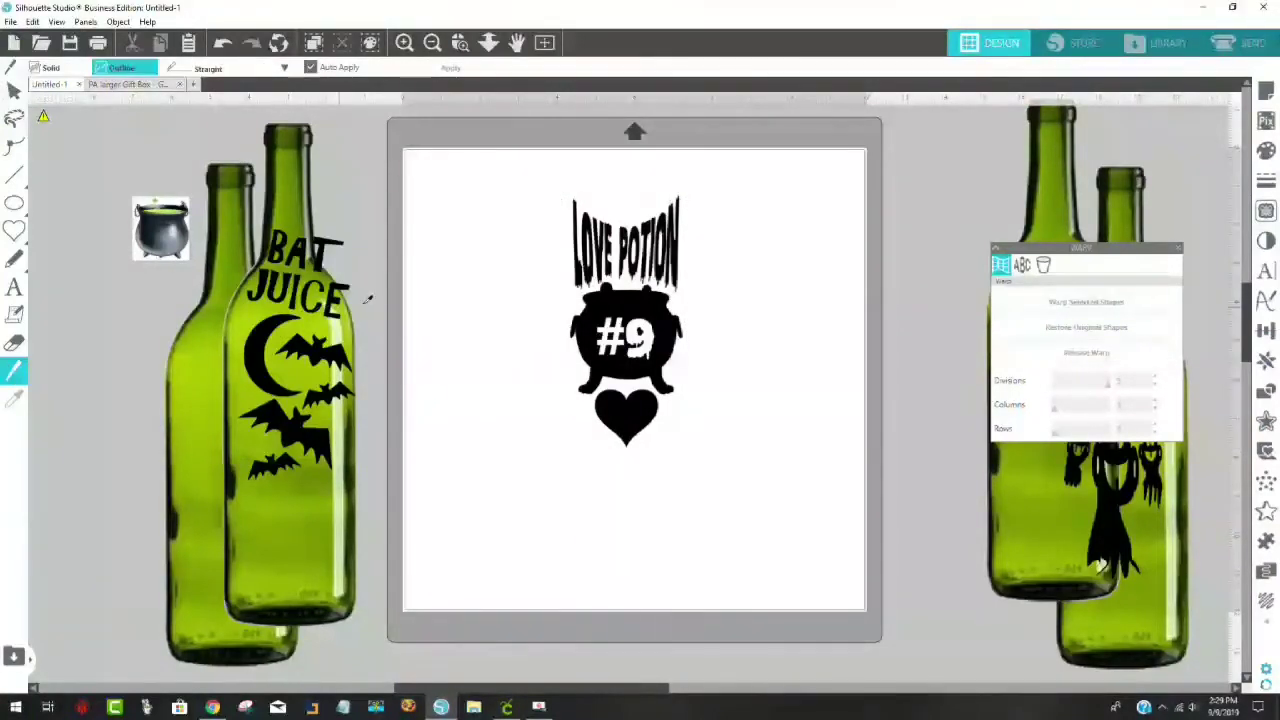
click(205, 68)
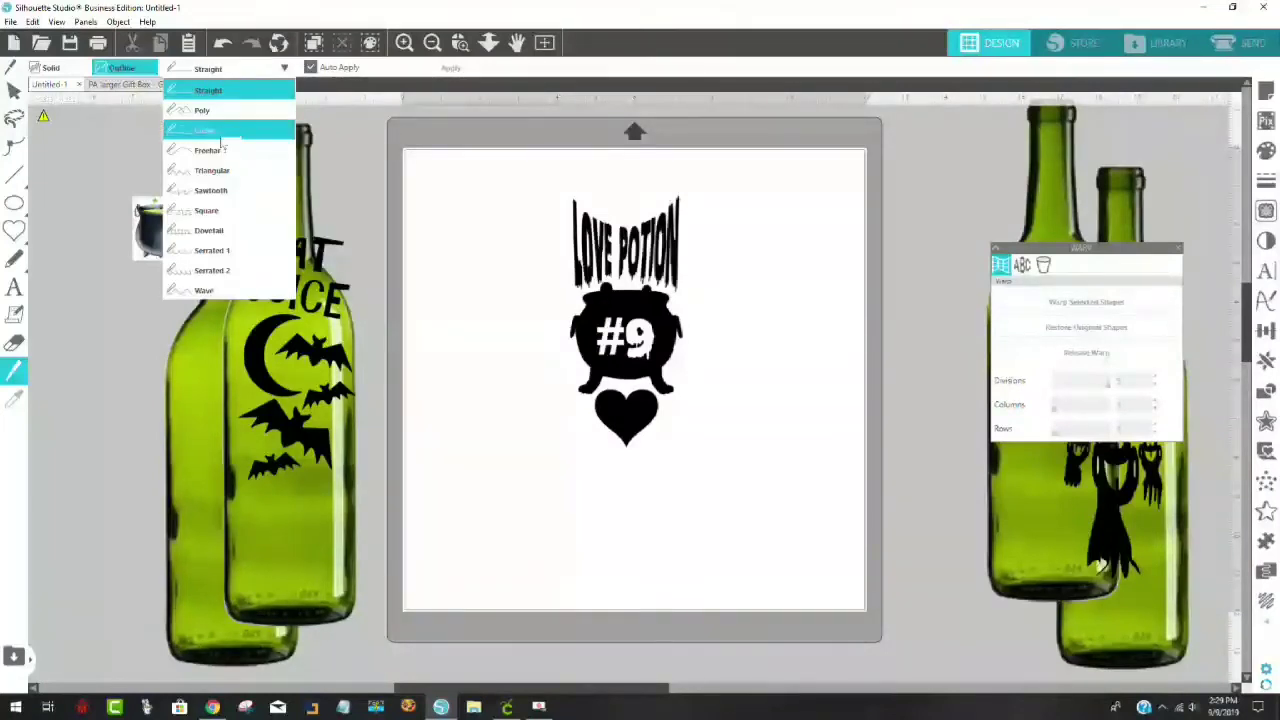
click(204, 130)
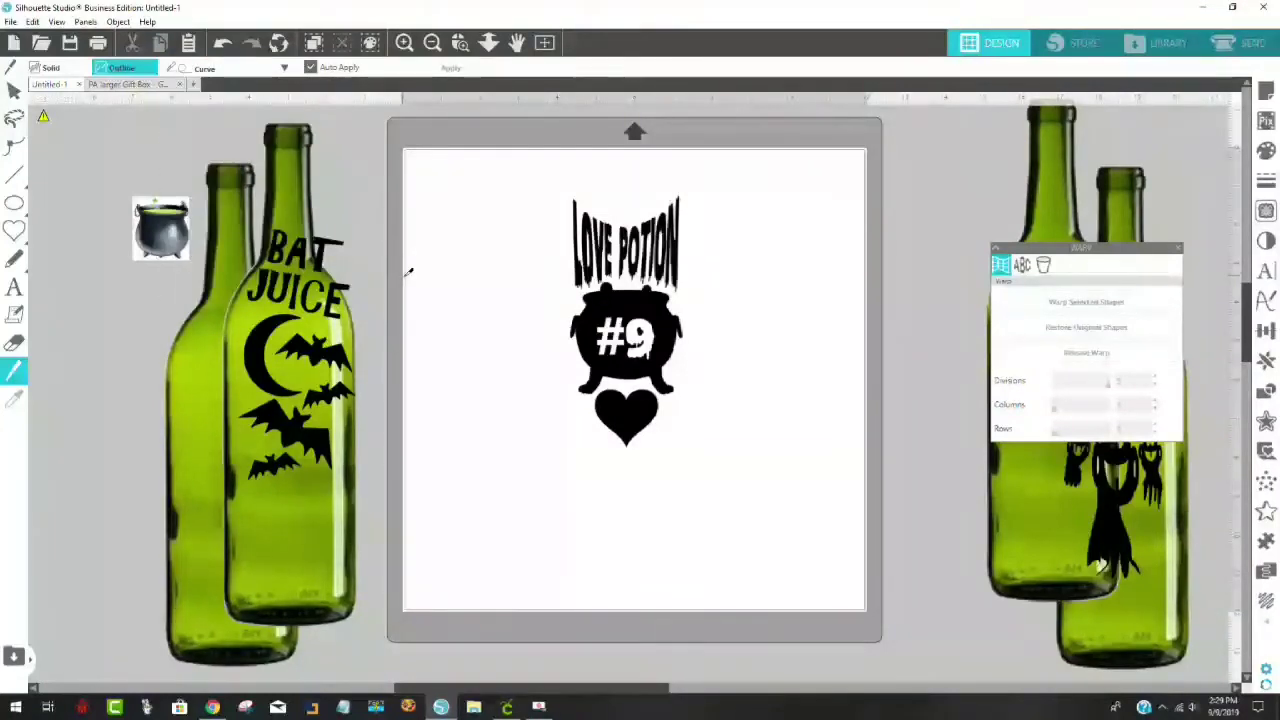
drag(418, 277, 428, 245)
click(455, 239)
click(513, 261)
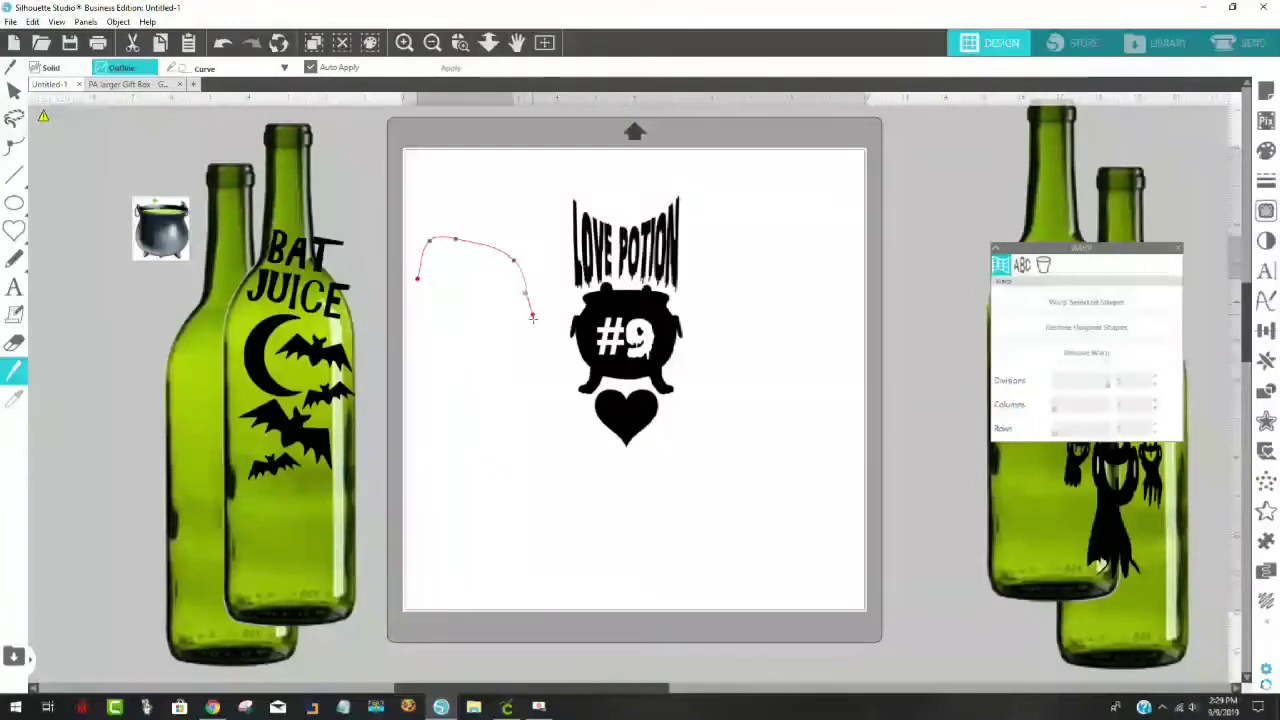
click(534, 320)
click(489, 338)
click(455, 395)
click(493, 405)
click(522, 393)
click(570, 405)
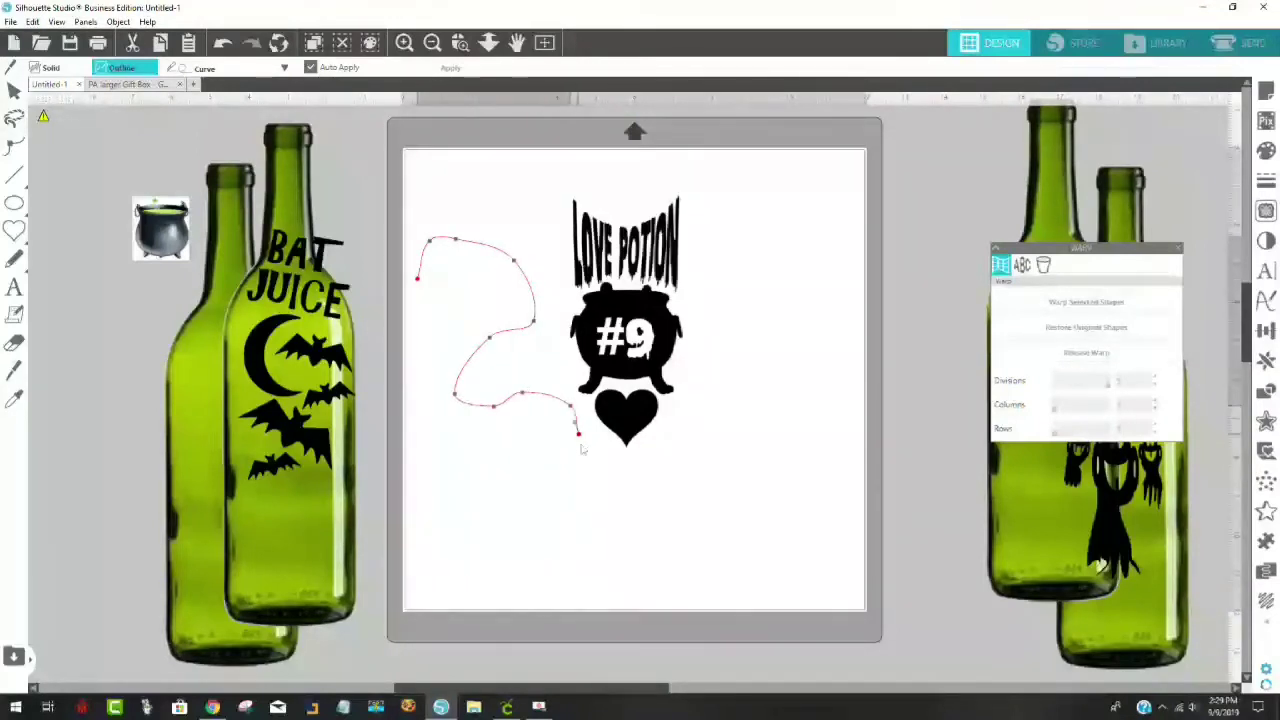
click(578, 462)
click(548, 510)
click(462, 515)
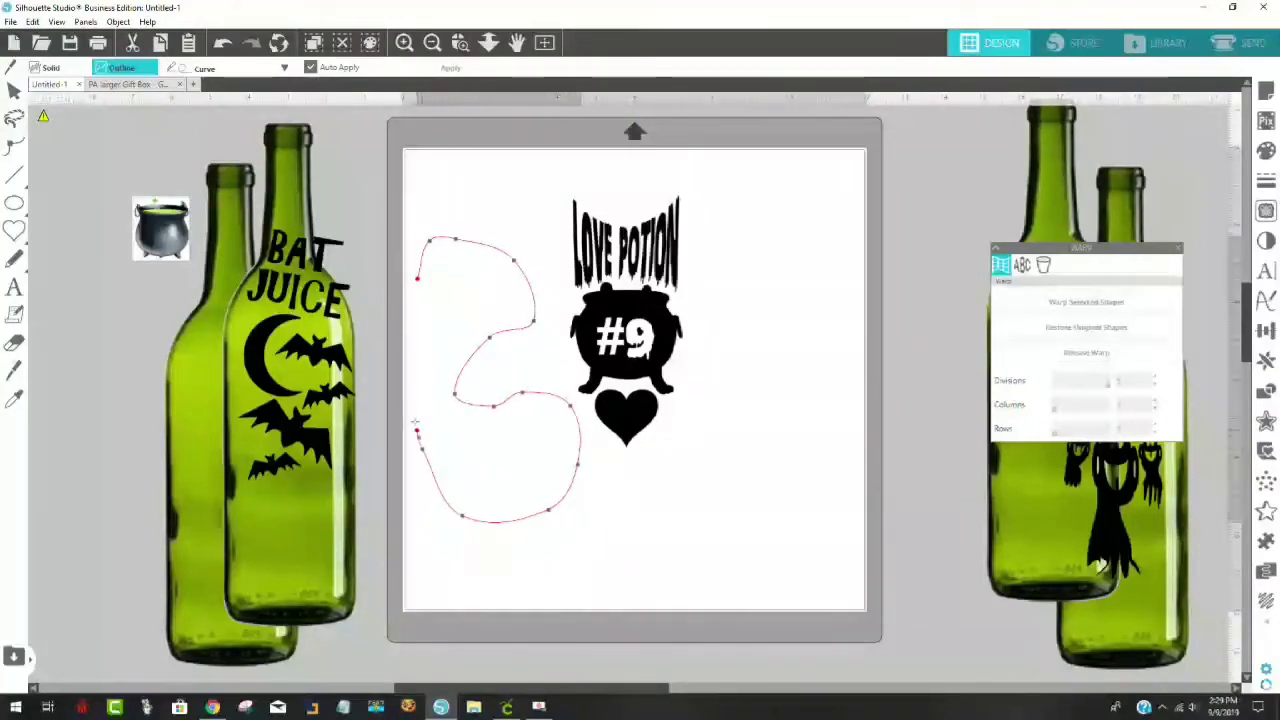
click(418, 279)
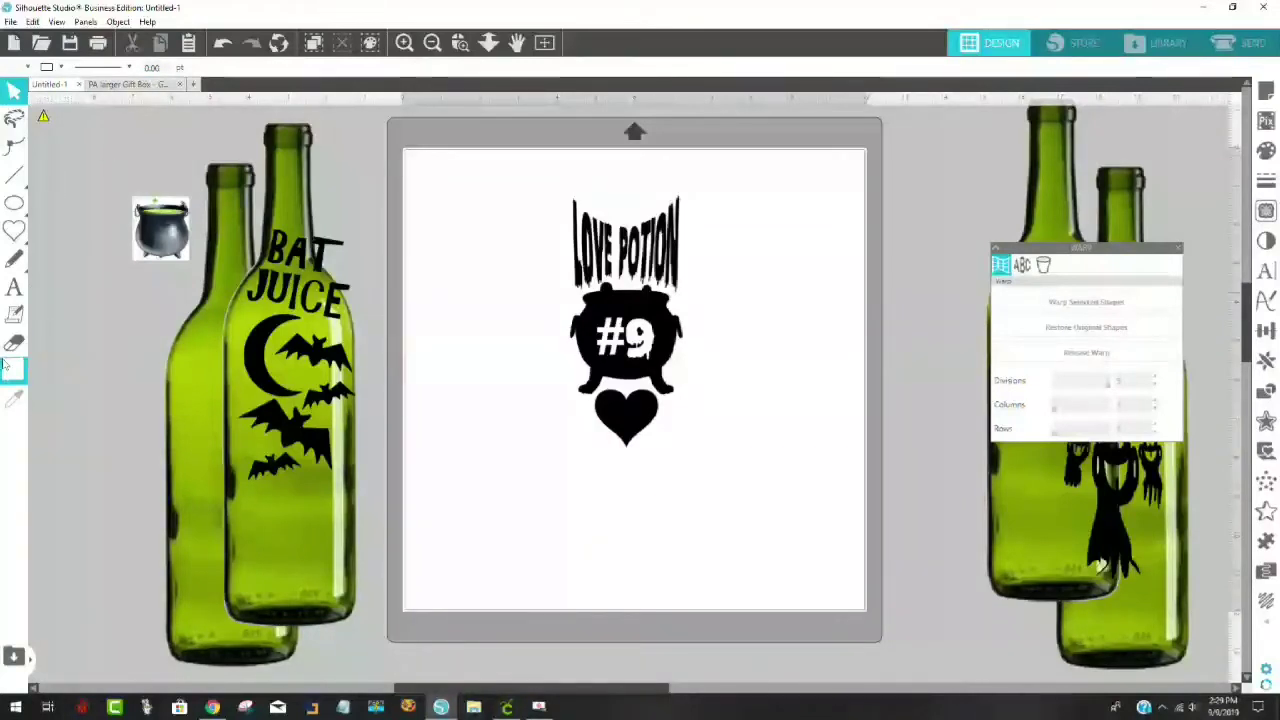
Step: Cut across the lower part of both Bat Juice side bottles with the Knife in Square mode
click(14, 313)
click(202, 70)
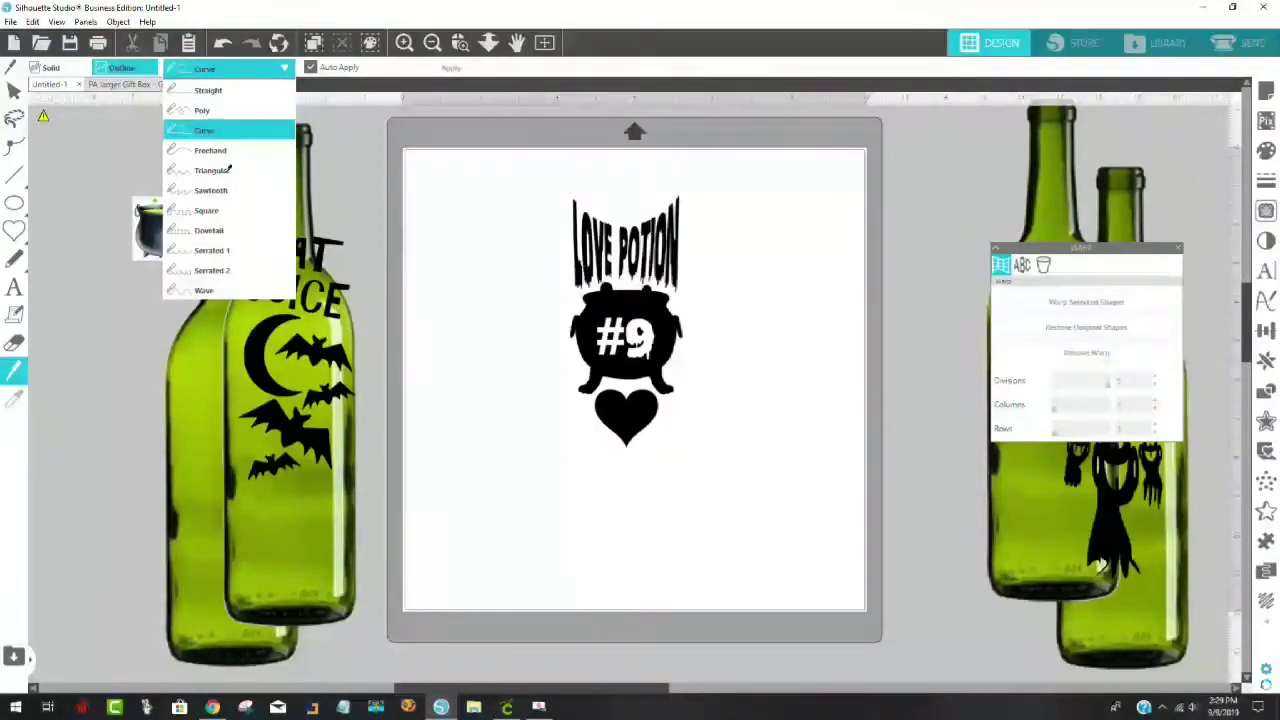
click(206, 210)
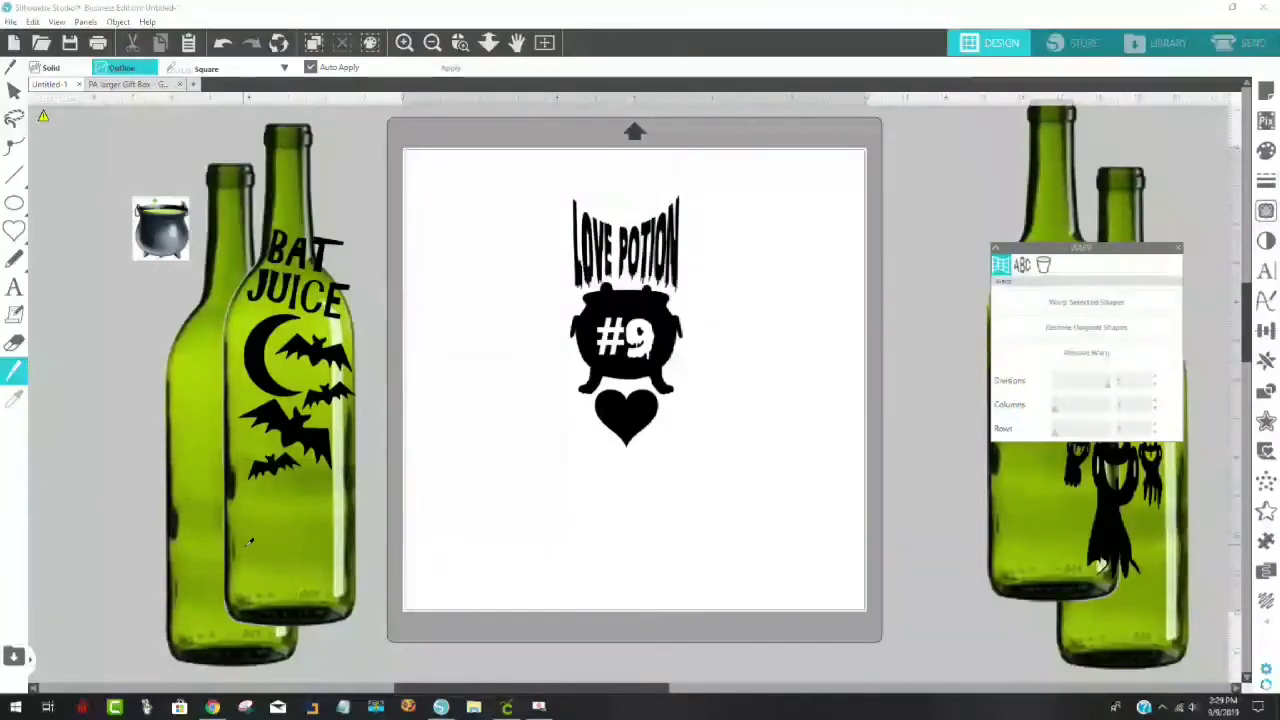
drag(95, 552, 593, 555)
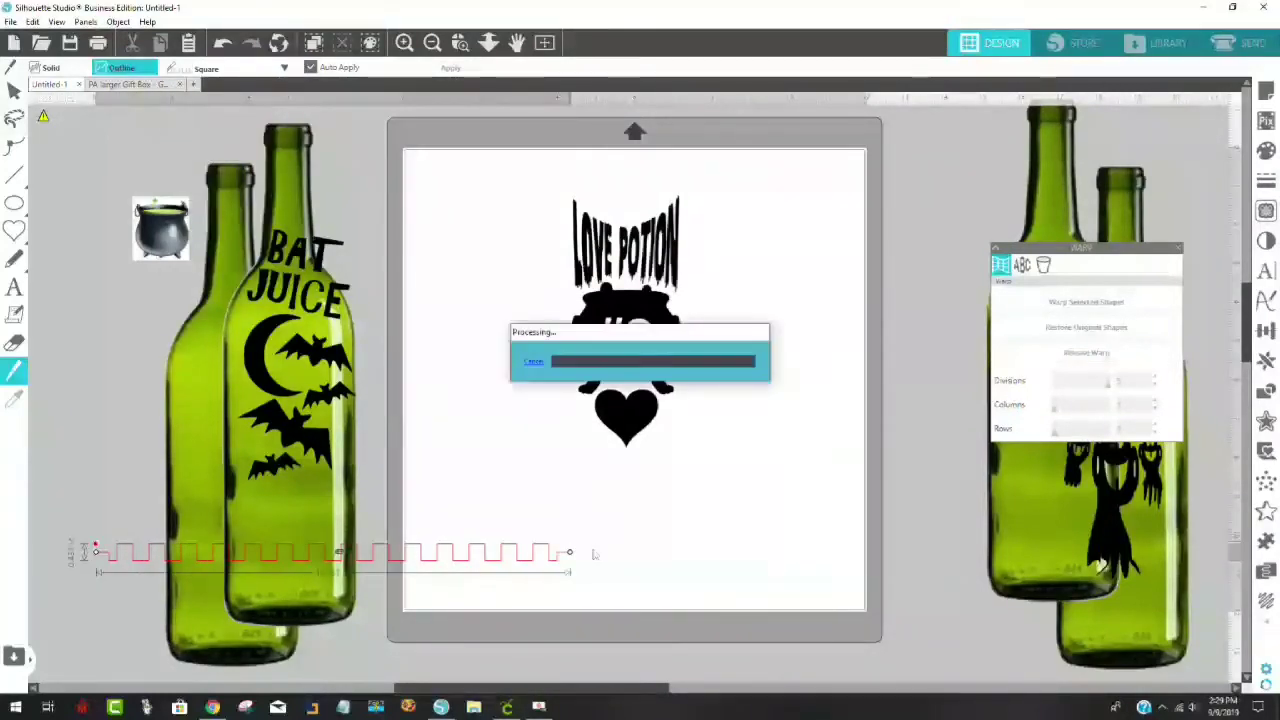
Step: Pull the two cut bottle bases onto the mat and move the front bottle's upper part away from the Bat Juice decal
drag(300, 584, 490, 453)
drag(229, 616, 790, 380)
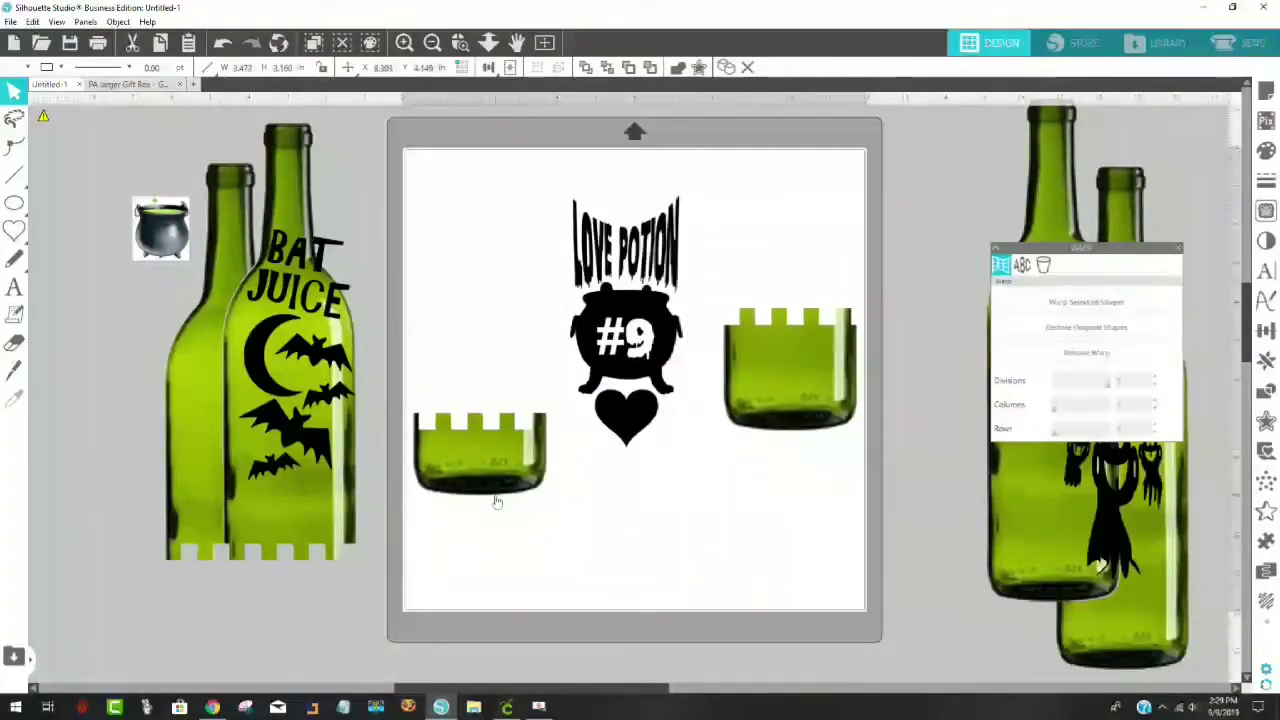
drag(497, 502, 498, 293)
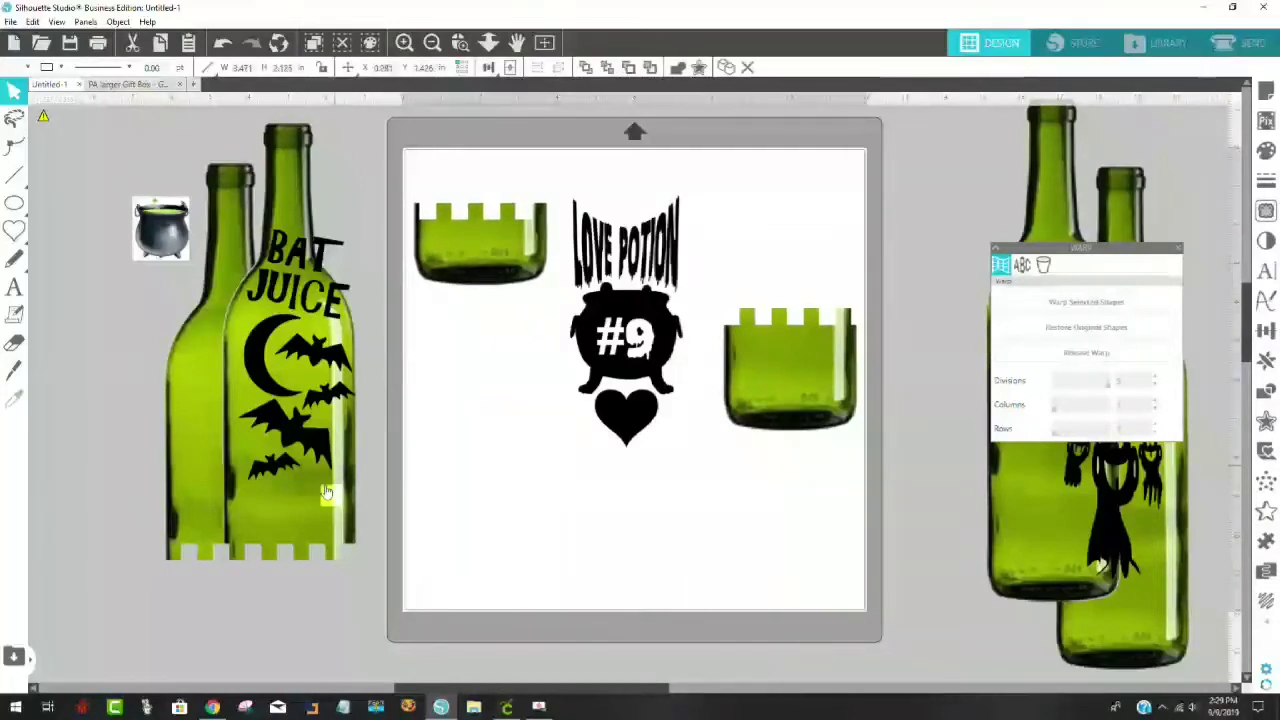
drag(325, 492, 212, 540)
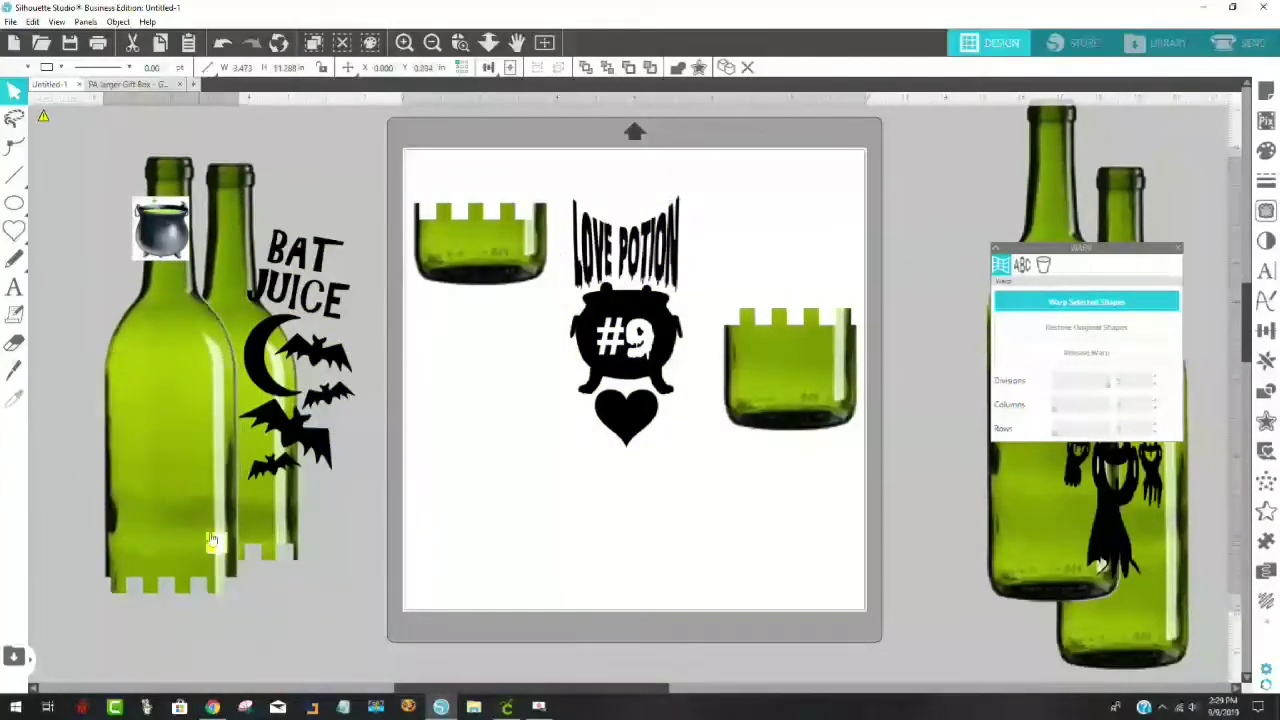
Step: Move the rear bottle's upper part behind the Bat Juice decal and fit its matching notched base back onto it
drag(757, 386, 414, 518)
drag(298, 540, 383, 450)
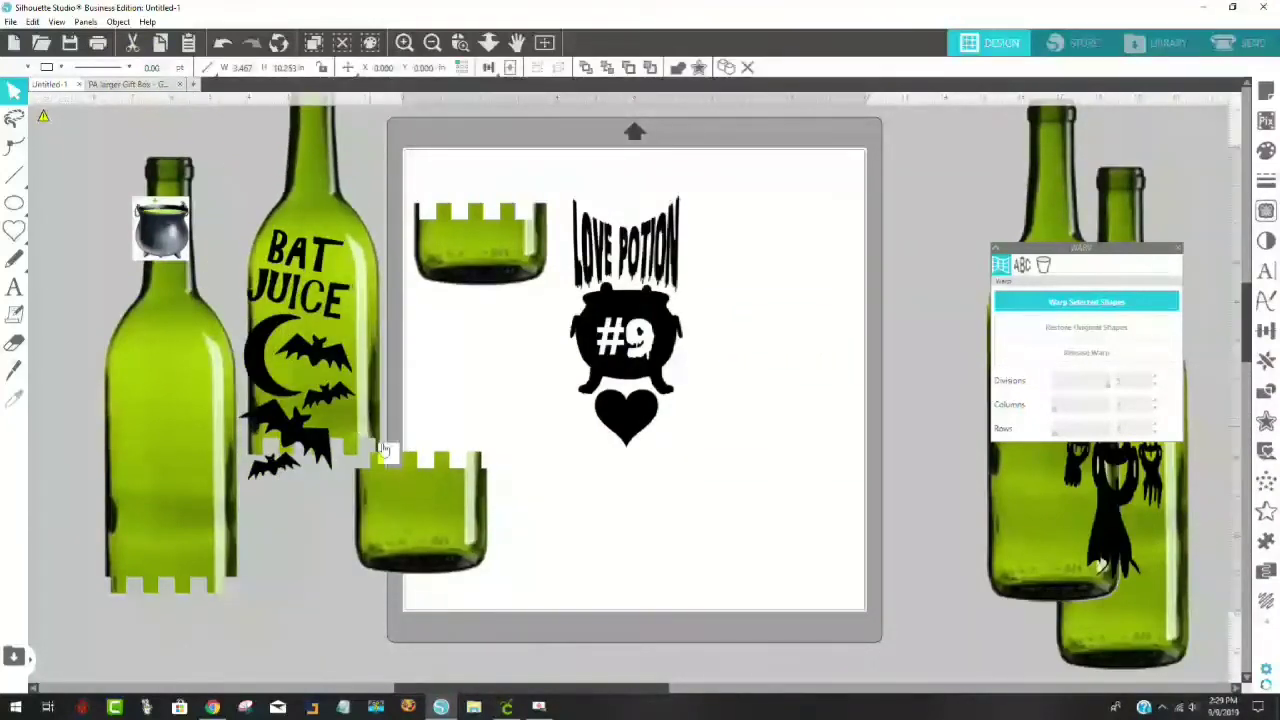
drag(441, 504, 335, 490)
click(578, 432)
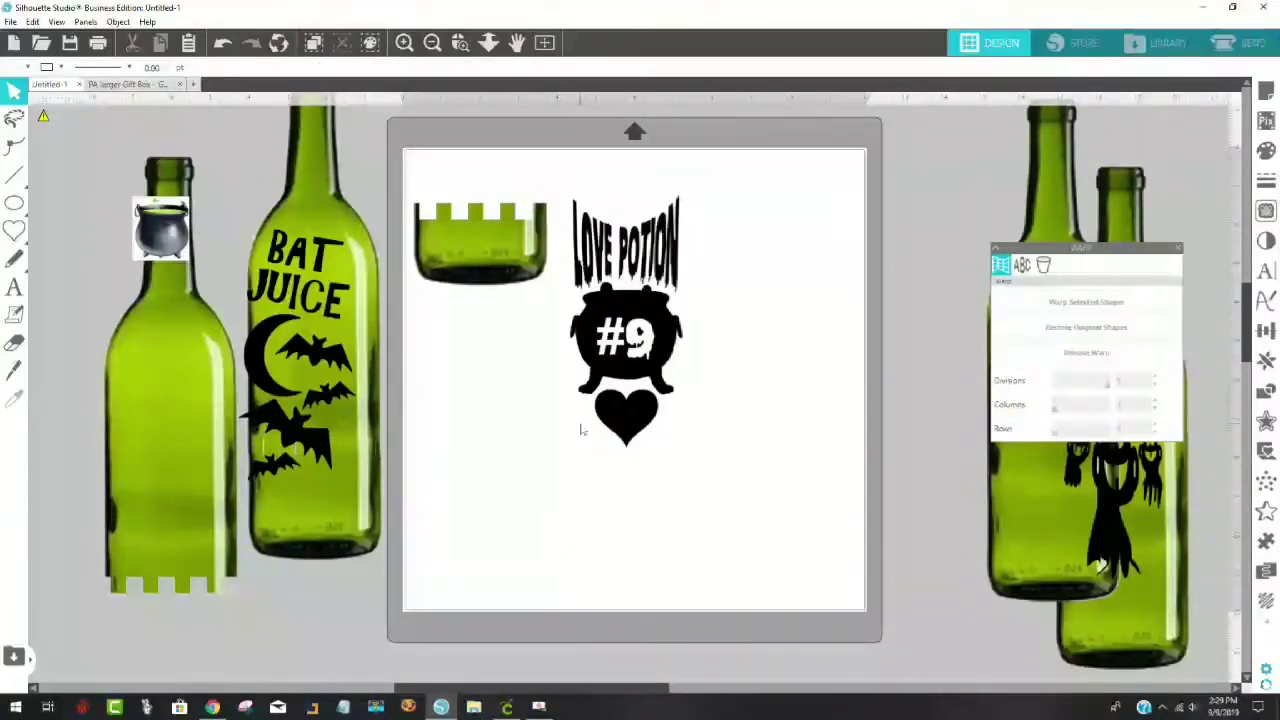